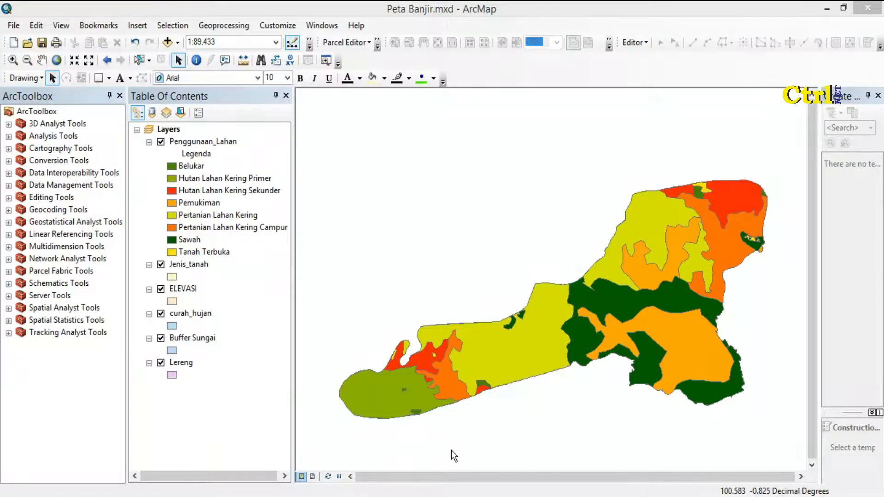
{"action": "left_click", "coordinate": [497, 496]}
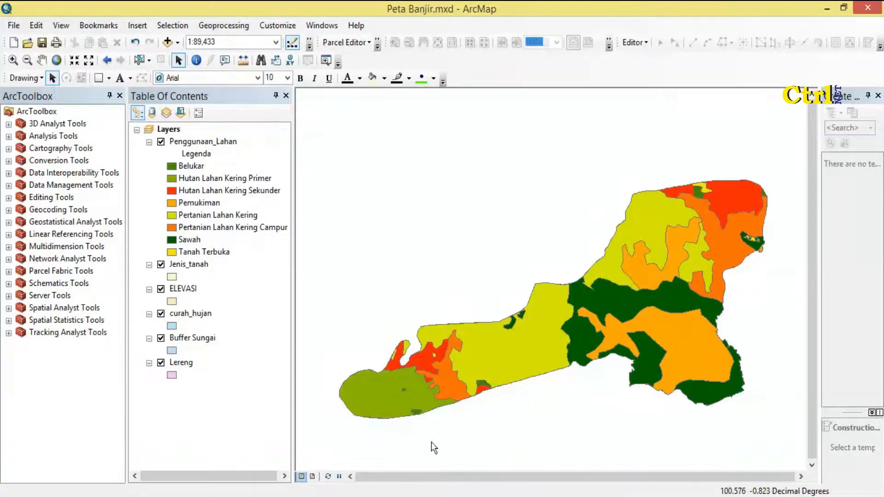
{"action": "left_click", "coordinate": [215, 143]}
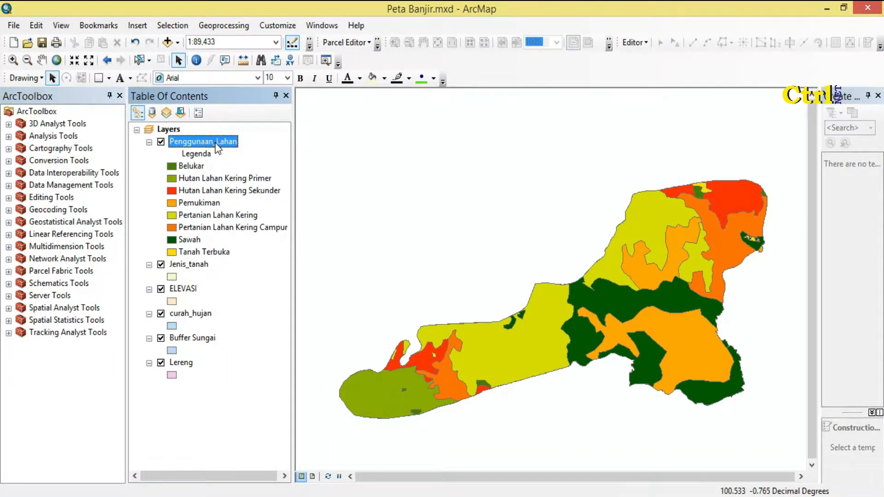
{"action": "left_click", "coordinate": [207, 266]}
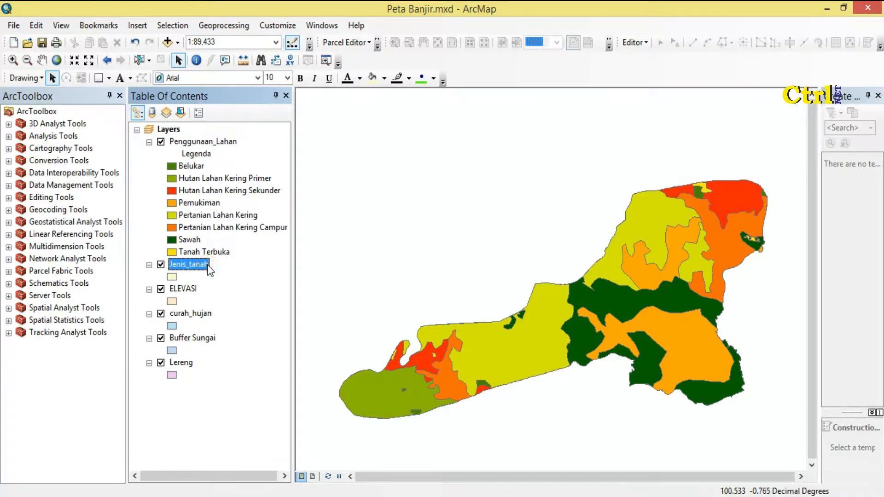
{"action": "left_click", "coordinate": [197, 290]}
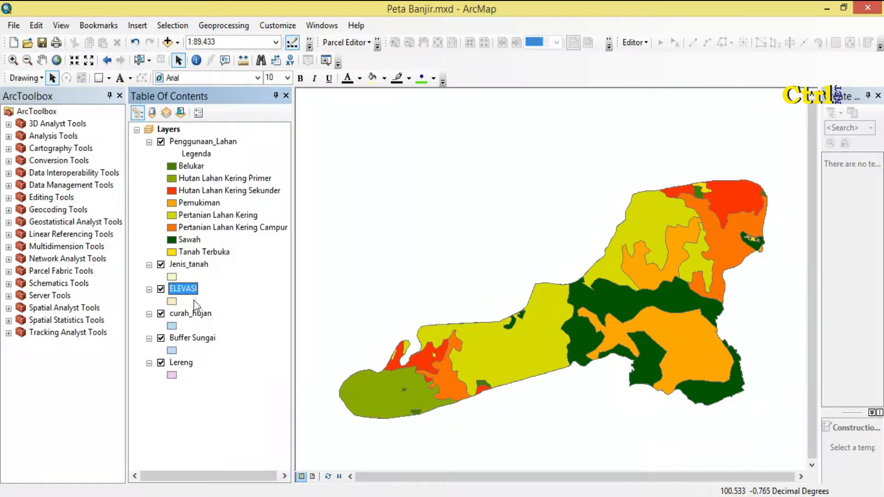
{"action": "left_click", "coordinate": [196, 313]}
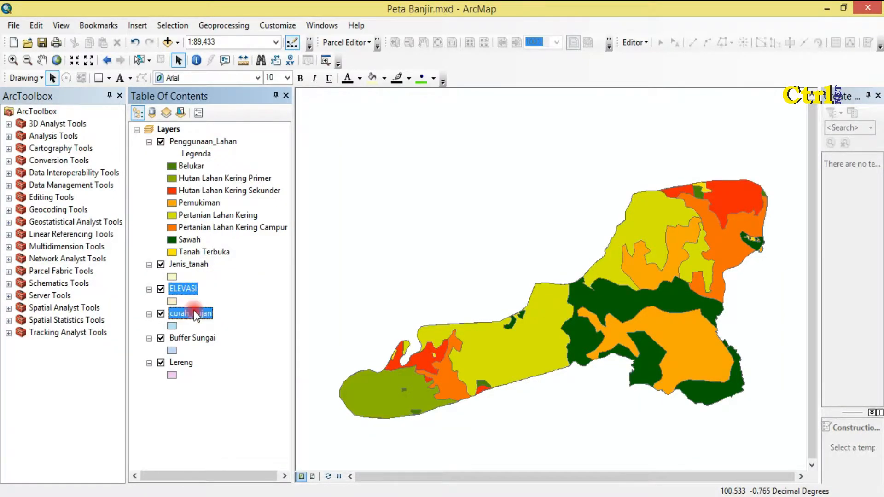
{"action": "left_click", "coordinate": [195, 341]}
{"action": "left_click", "coordinate": [186, 363]}
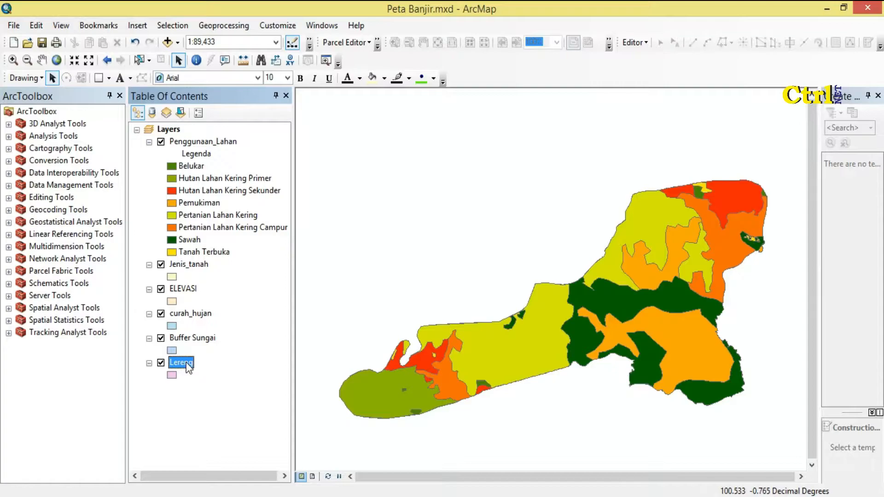
- Open the attribute table of the Penggunaan_Lahan layer and maximize its window
{"action": "left_click", "coordinate": [218, 142]}
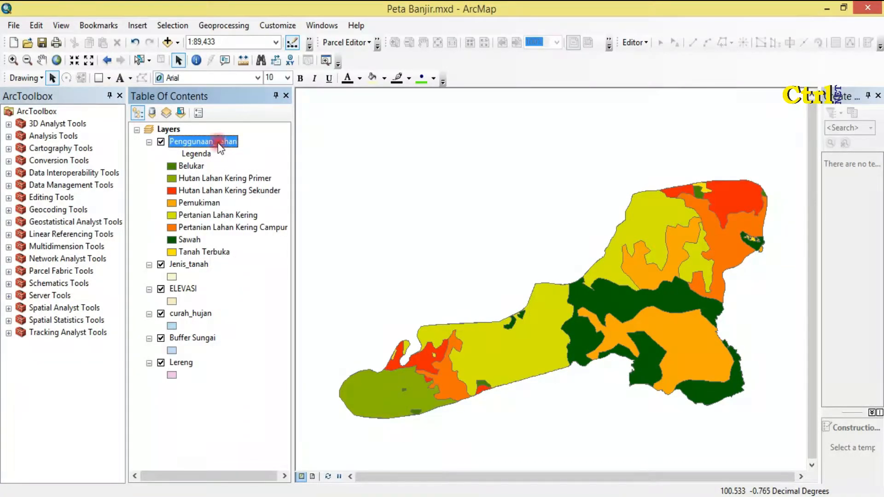
{"action": "right_click", "coordinate": [219, 144]}
{"action": "left_click", "coordinate": [263, 180]}
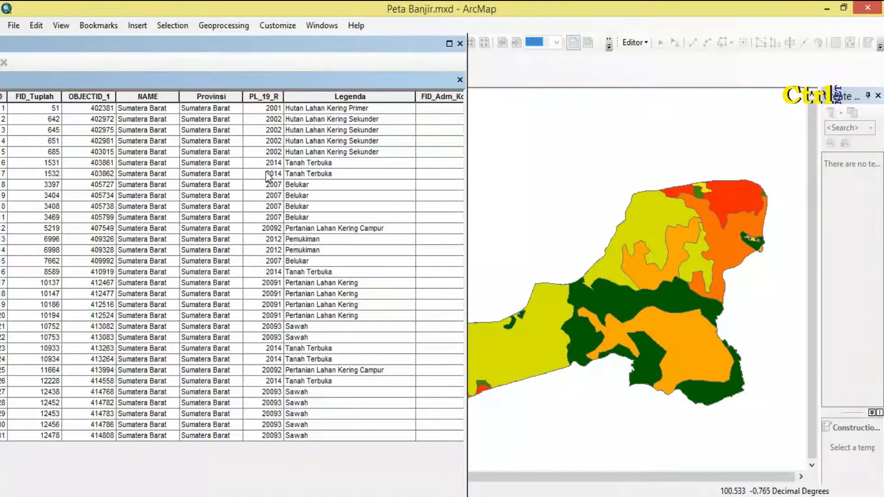
{"action": "left_click", "coordinate": [449, 43]}
- Add a field named Skor of type Double to the land-use attribute table
{"action": "left_click", "coordinate": [20, 30]}
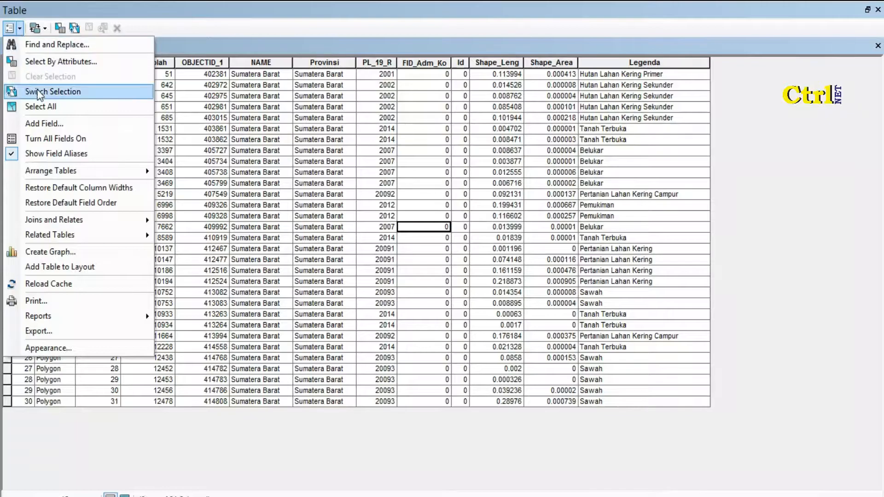
{"action": "left_click", "coordinate": [42, 121]}
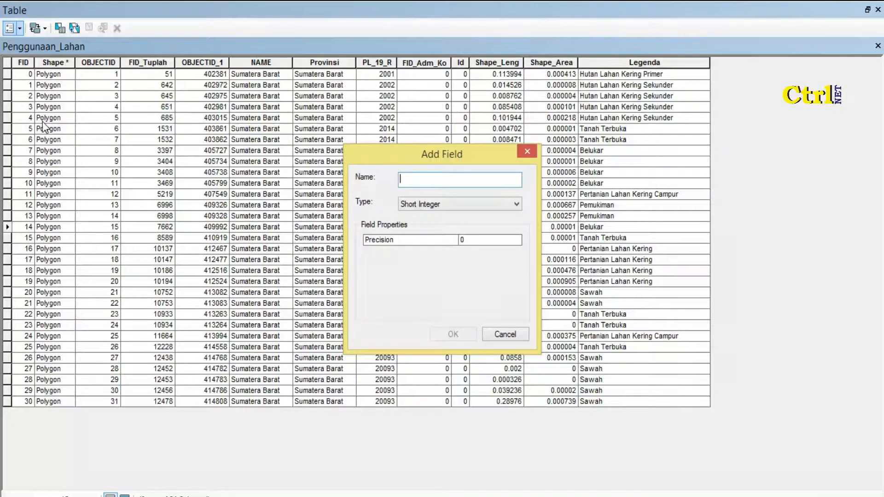
{"action": "type", "text": "Skor"}
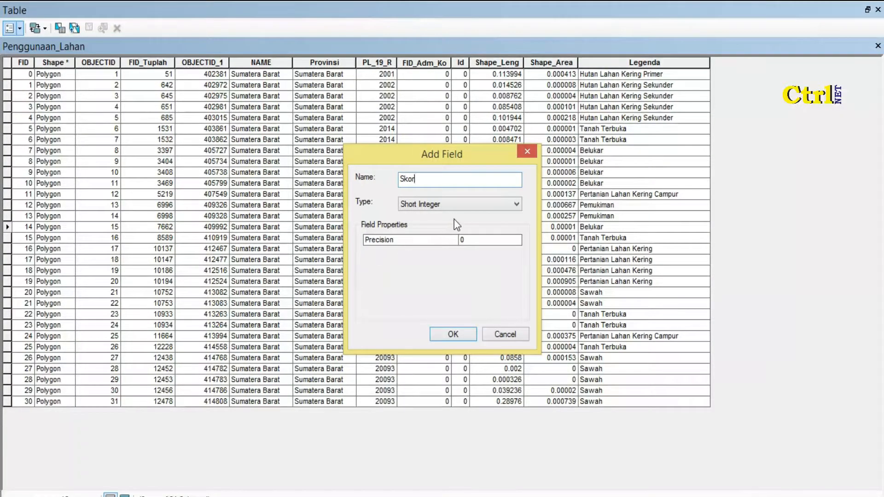
{"action": "left_click", "coordinate": [468, 205]}
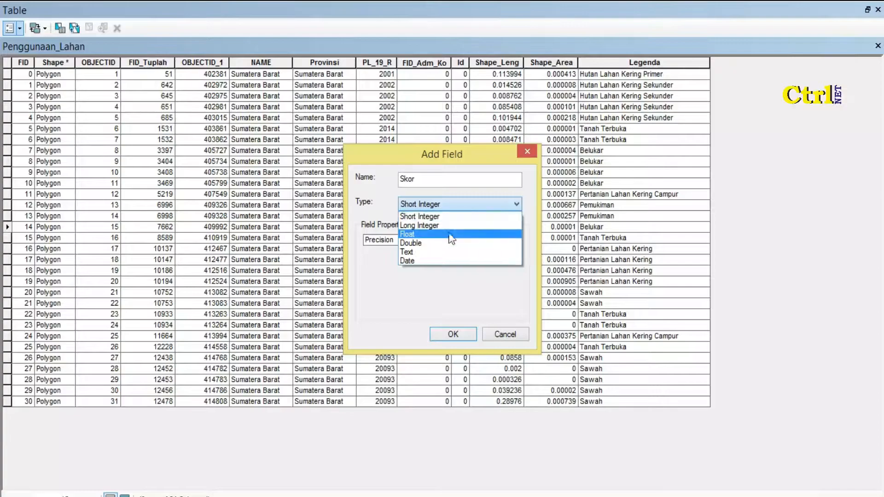
{"action": "left_click", "coordinate": [445, 242]}
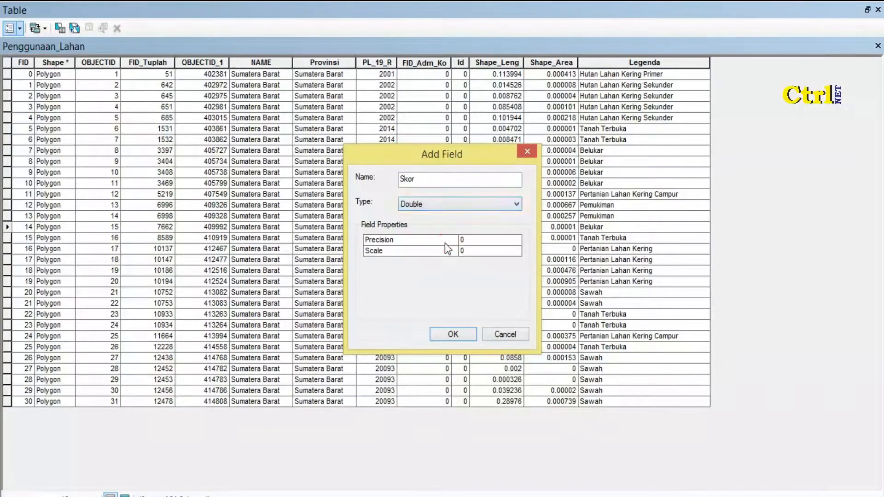
{"action": "left_click", "coordinate": [447, 332]}
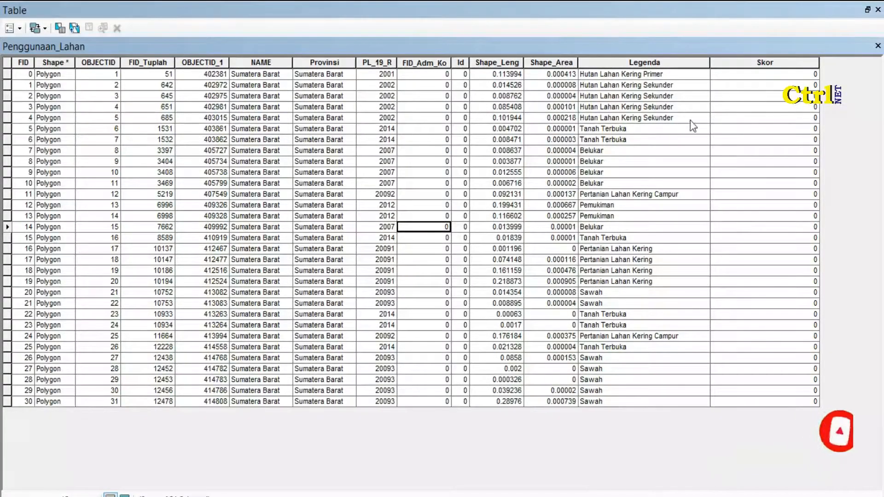
- Start a Select by Attributes query on the land-use table with the condition "Legenda" = 'Hutan Lahan Kering Primer'
{"action": "left_click", "coordinate": [678, 109]}
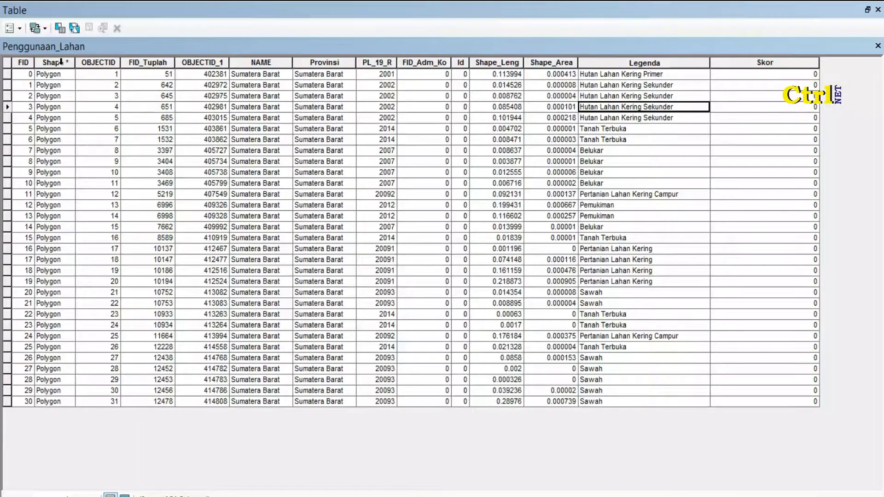
{"action": "left_click", "coordinate": [60, 28]}
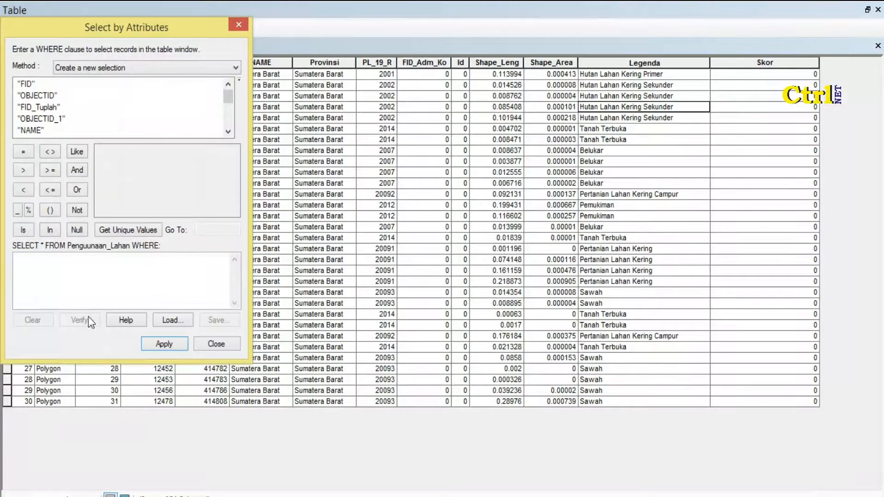
{"action": "left_click_drag", "start_coordinate": [230, 100], "coordinate": [230, 126]}
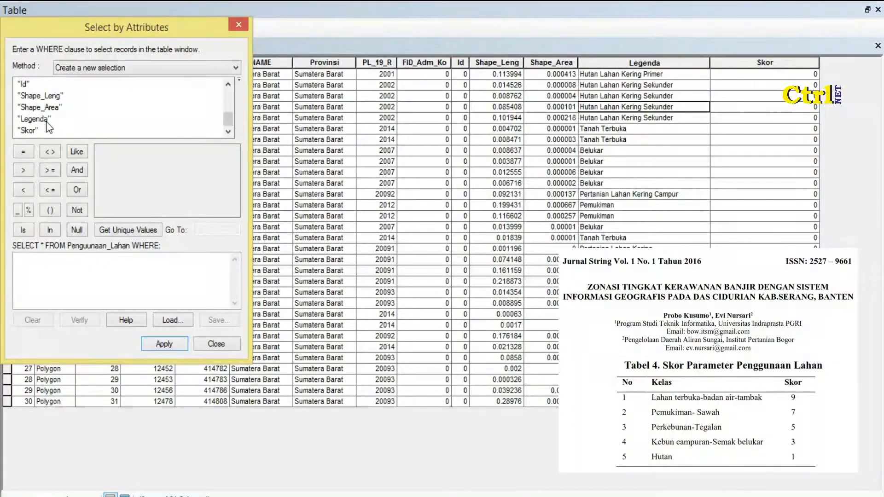
{"action": "left_click", "coordinate": [47, 121]}
{"action": "double_click", "coordinate": [46, 121]}
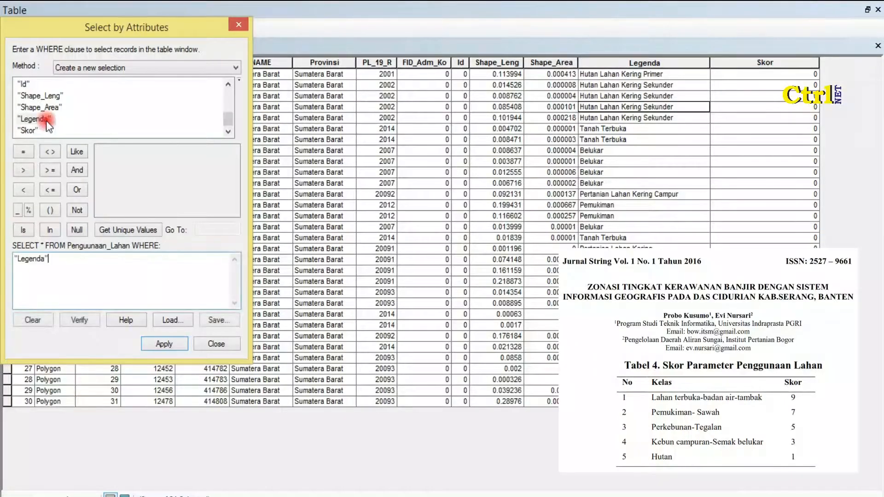
{"action": "left_click", "coordinate": [27, 151]}
{"action": "left_click", "coordinate": [104, 229]}
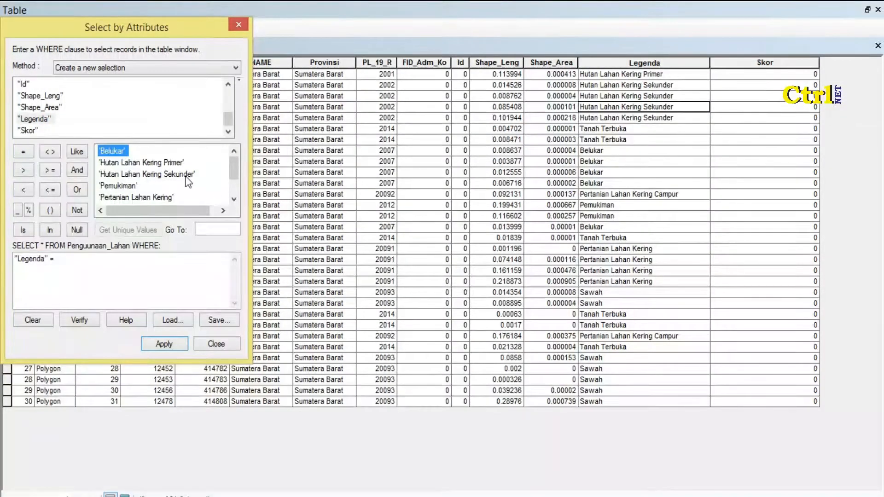
{"action": "double_click", "coordinate": [159, 164]}
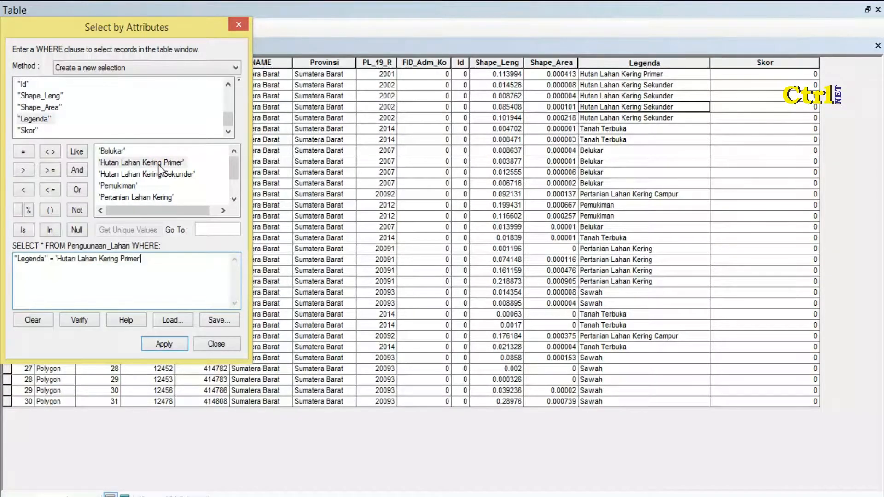
- Extend the query with OR "Legenda" = 'Hutan Lahan Kering Sekunder' and select the matching records
{"action": "left_click", "coordinate": [76, 190]}
{"action": "double_click", "coordinate": [38, 120]}
{"action": "left_click", "coordinate": [23, 152]}
{"action": "left_click", "coordinate": [148, 178]}
{"action": "double_click", "coordinate": [148, 178]}
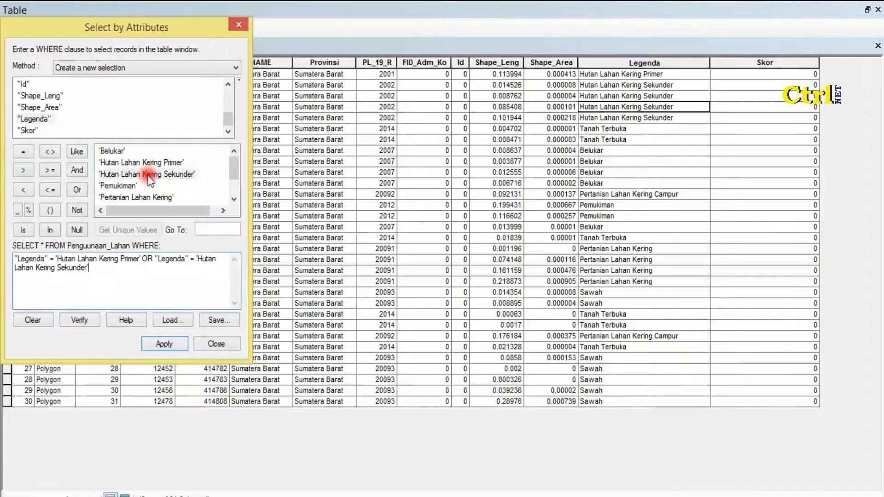
{"action": "mouse_move", "coordinate": [233, 173]}
{"action": "left_mouse_down"}
{"action": "mouse_move", "coordinate": [233, 191]}
{"action": "mouse_move", "coordinate": [233, 168]}
{"action": "left_mouse_up"}
{"action": "left_click", "coordinate": [164, 344]}
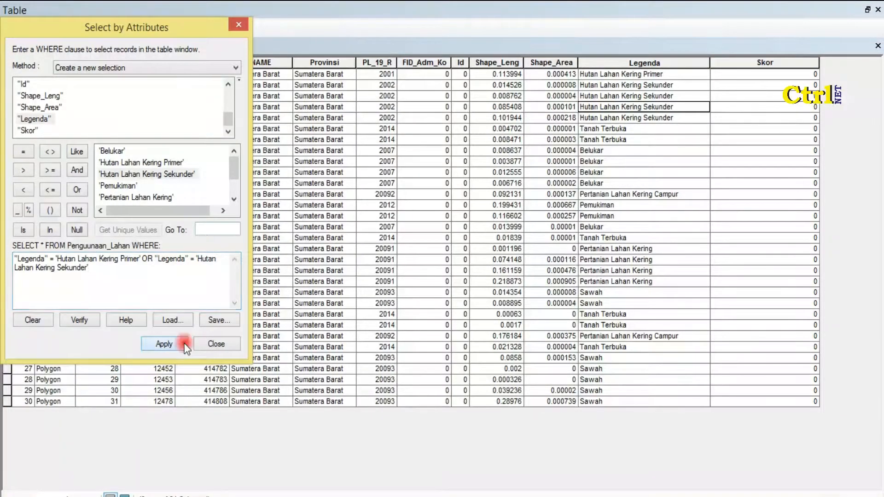
- Calculate the Skor field as 1 for the selected forest records with the Field Calculator
{"action": "left_click", "coordinate": [774, 62]}
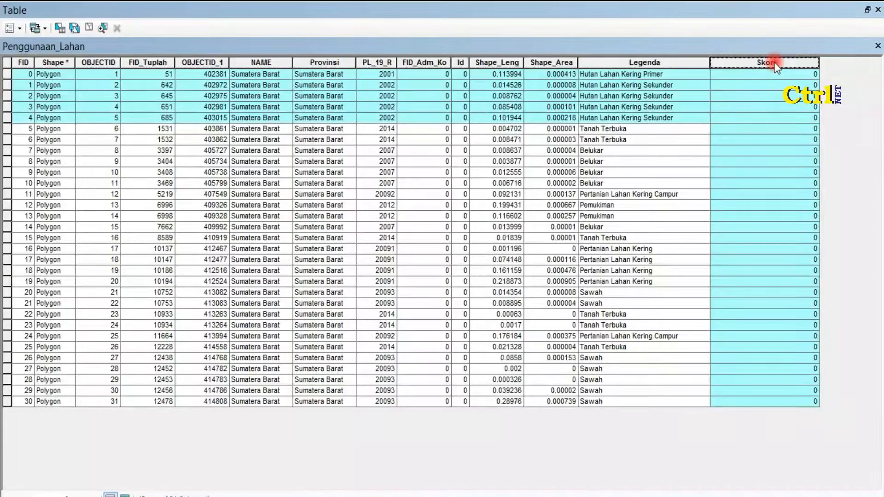
{"action": "right_click", "coordinate": [774, 60]}
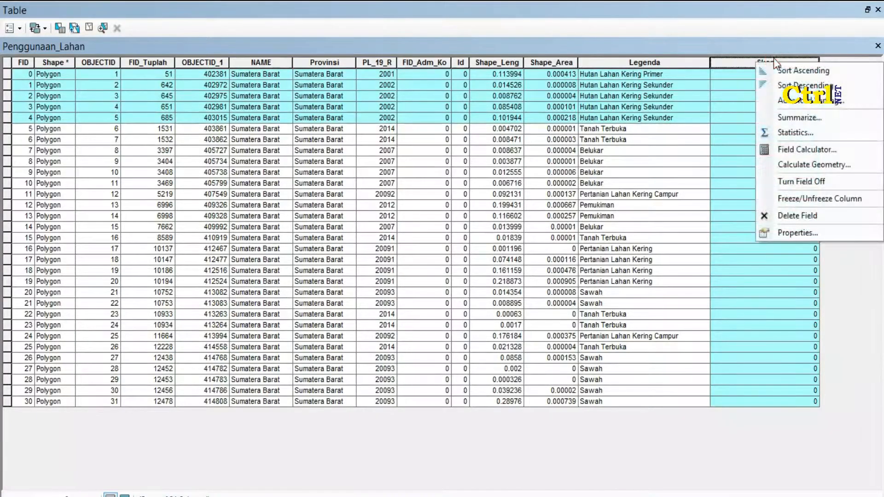
{"action": "left_click", "coordinate": [823, 152]}
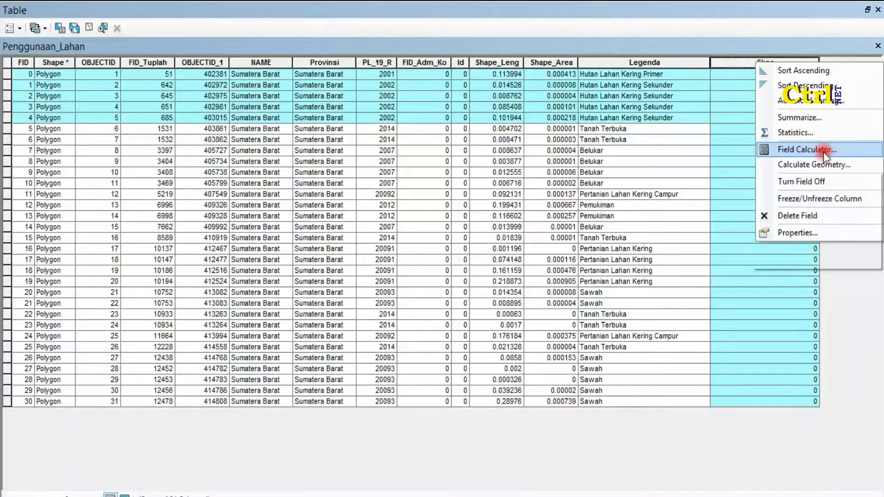
{"action": "left_click", "coordinate": [410, 285]}
{"action": "left_click", "coordinate": [379, 277]}
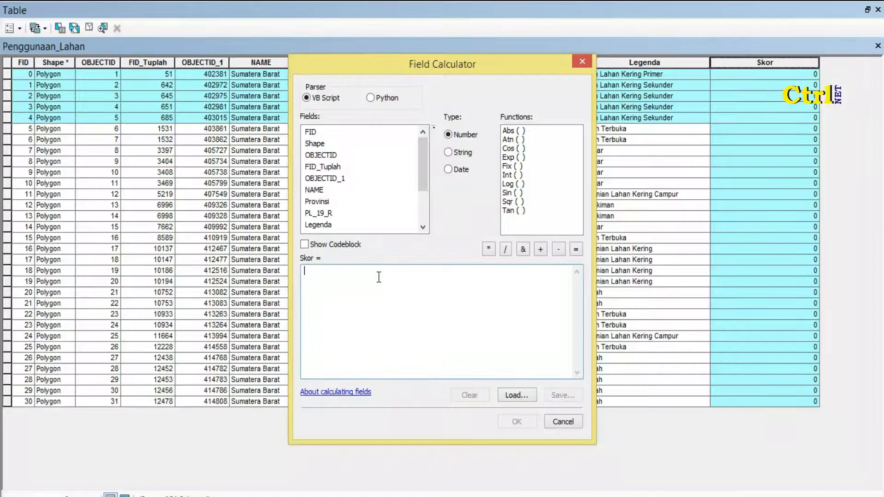
{"action": "type", "text": "1"}
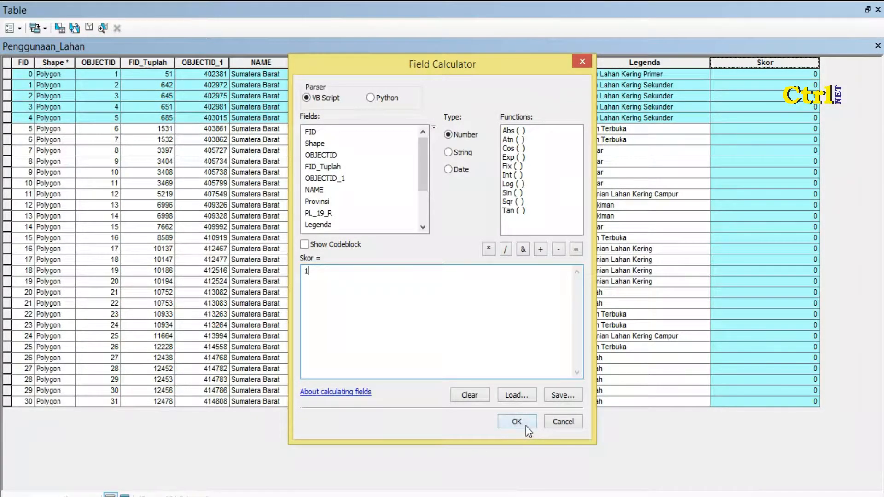
{"action": "left_click", "coordinate": [516, 421]}
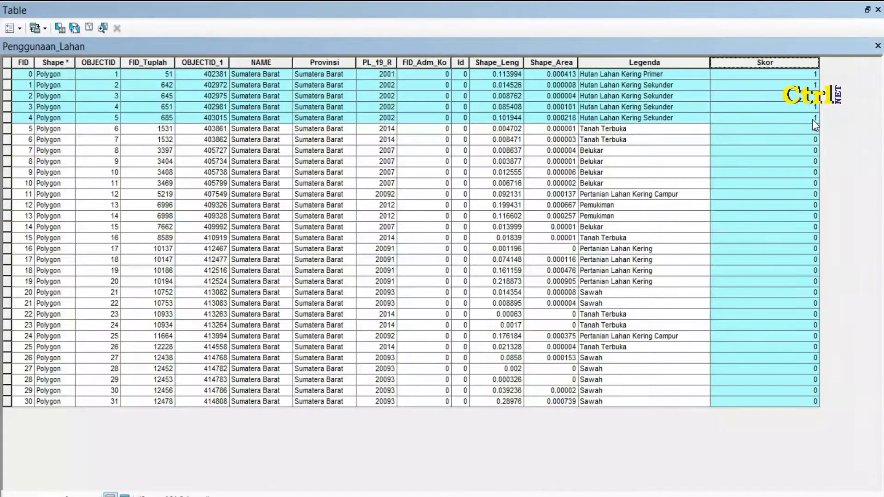
- Replace the Select by Attributes query with "Legenda" = 'Belukar' and select the matching land-use records
{"action": "left_click", "coordinate": [61, 29]}
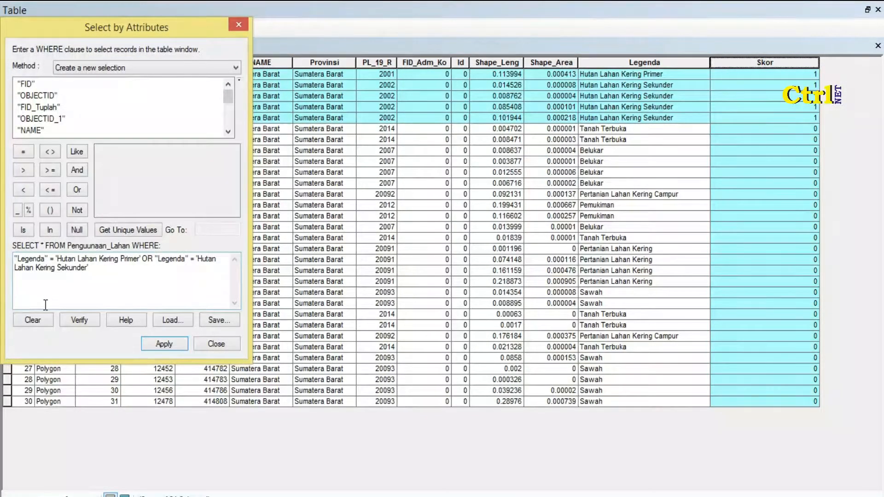
{"action": "left_click", "coordinate": [27, 322]}
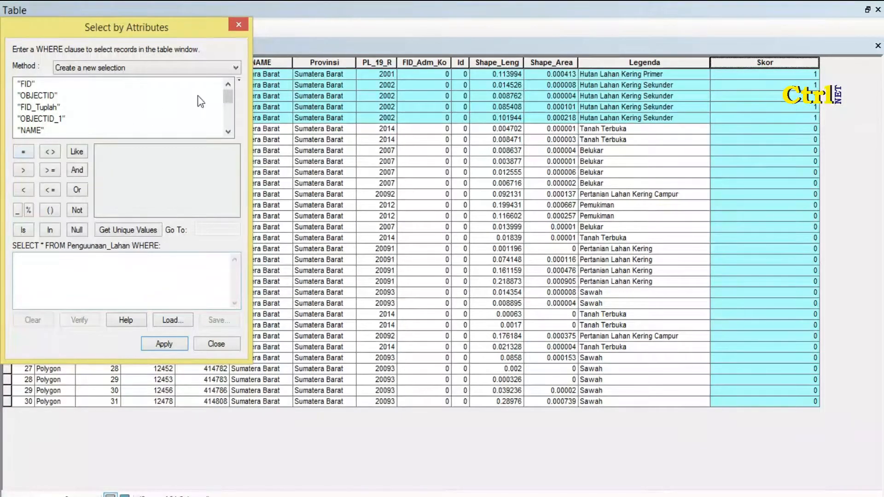
{"action": "left_click_drag", "start_coordinate": [227, 96], "coordinate": [228, 125]}
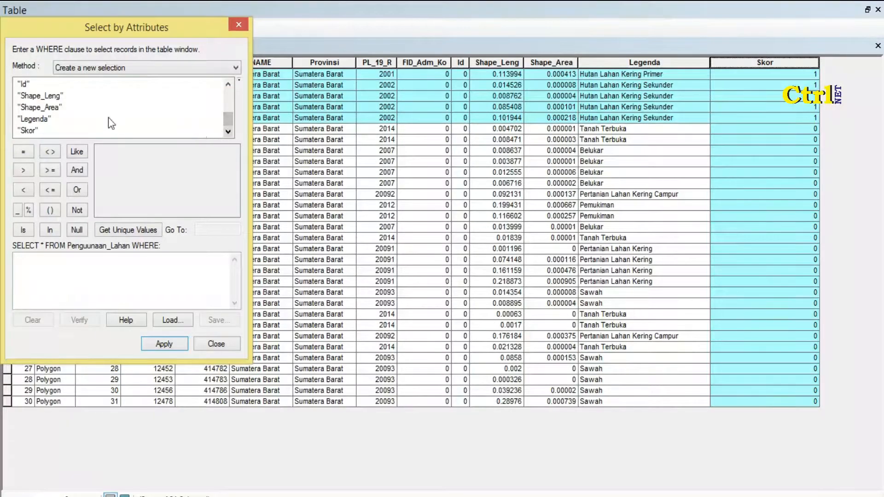
{"action": "double_click", "coordinate": [48, 118]}
{"action": "left_click", "coordinate": [24, 152]}
{"action": "left_click", "coordinate": [126, 229]}
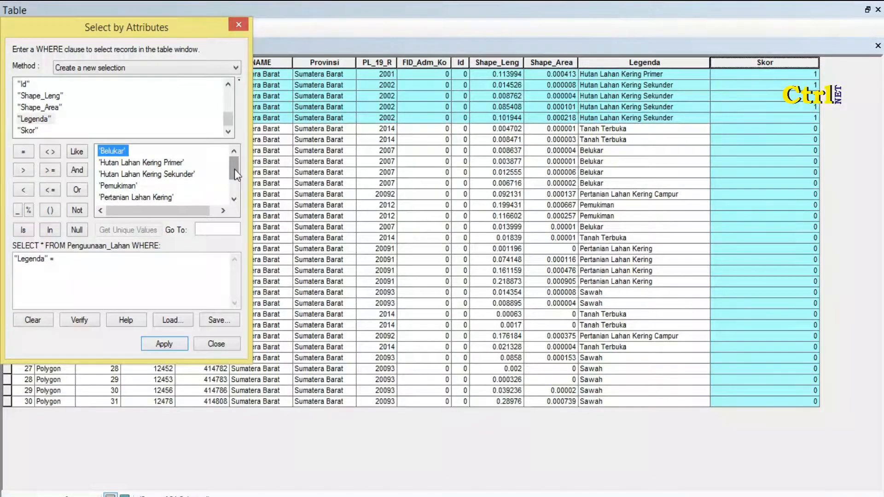
{"action": "left_click_drag", "start_coordinate": [234, 171], "coordinate": [234, 183]}
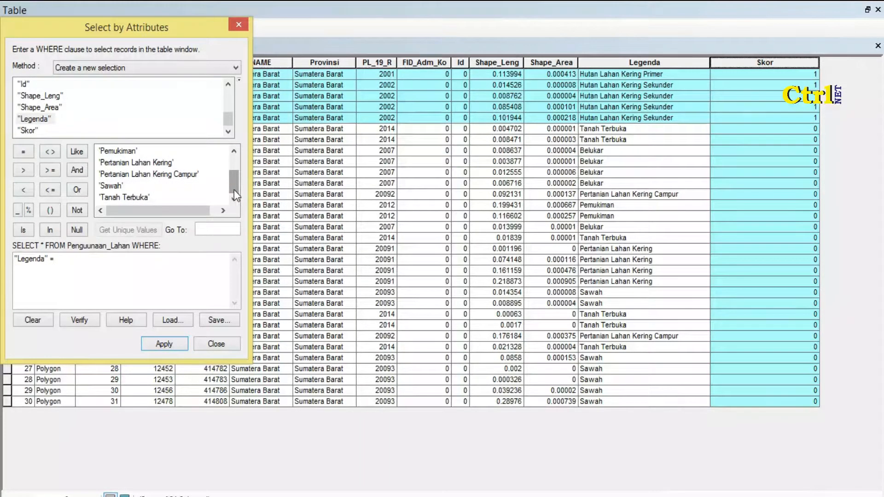
{"action": "left_click", "coordinate": [183, 178]}
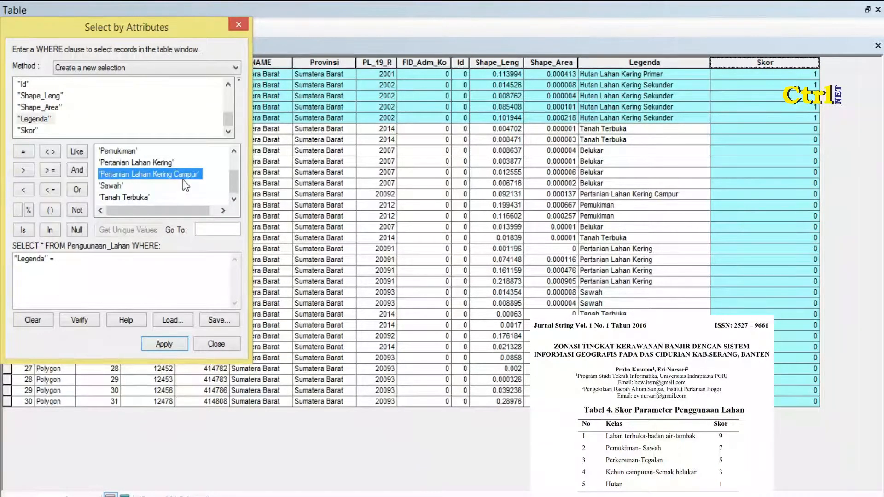
{"action": "left_click_drag", "start_coordinate": [234, 181], "coordinate": [234, 167]}
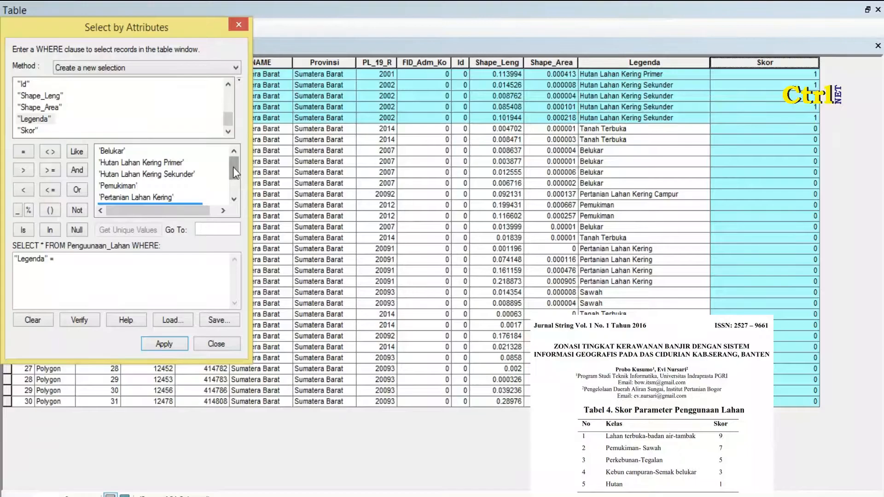
{"action": "double_click", "coordinate": [114, 152]}
{"action": "scroll", "coordinate": [115, 154], "scroll_direction": "down", "scroll_amount": 1}
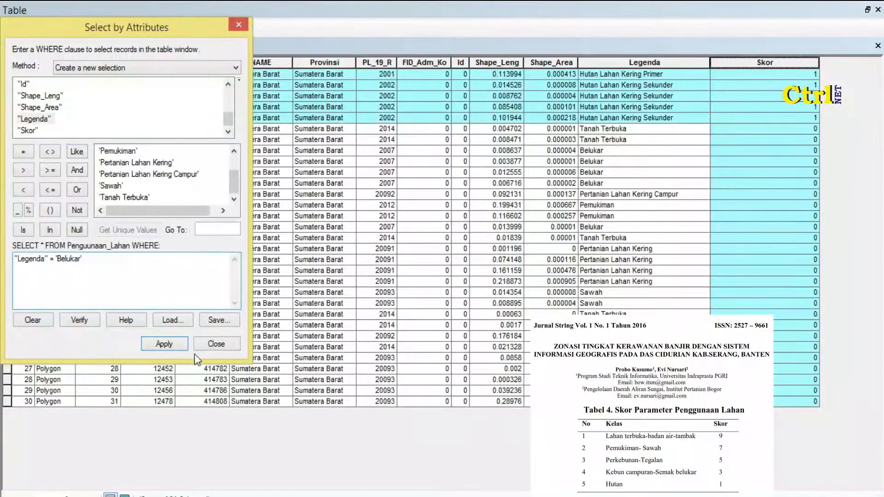
{"action": "left_click", "coordinate": [175, 349]}
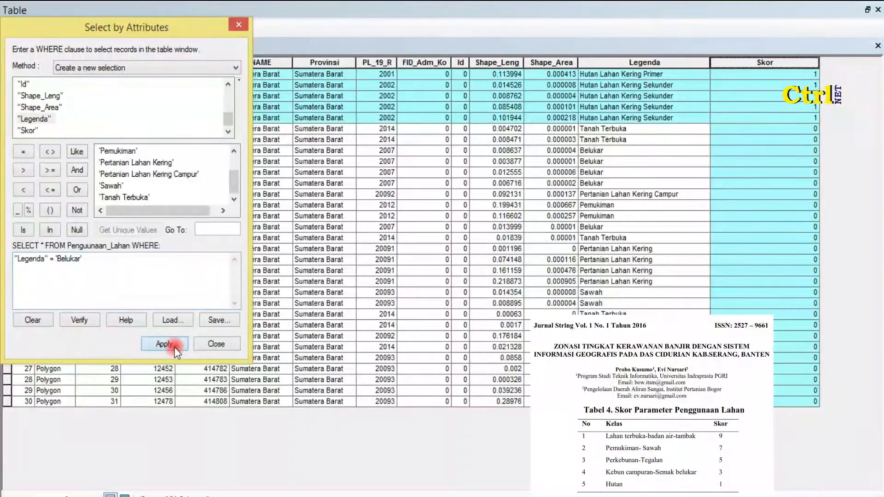
- Calculate the Skor field as 3 for the selected Belukar records with the Field Calculator
{"action": "right_click", "coordinate": [796, 64]}
{"action": "left_click", "coordinate": [836, 154]}
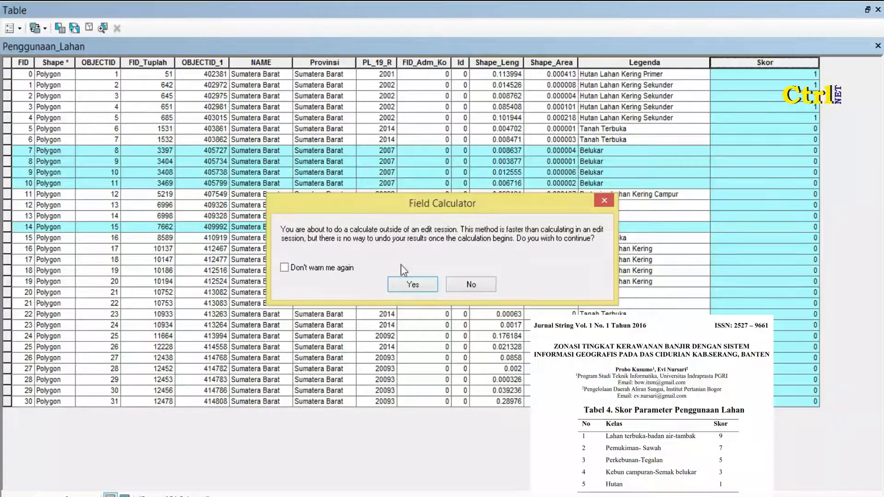
{"action": "left_click", "coordinate": [412, 284]}
{"action": "left_click", "coordinate": [383, 272]}
{"action": "key", "text": "BackSpace"}
{"action": "type", "text": "3"}
{"action": "left_click", "coordinate": [515, 422]}
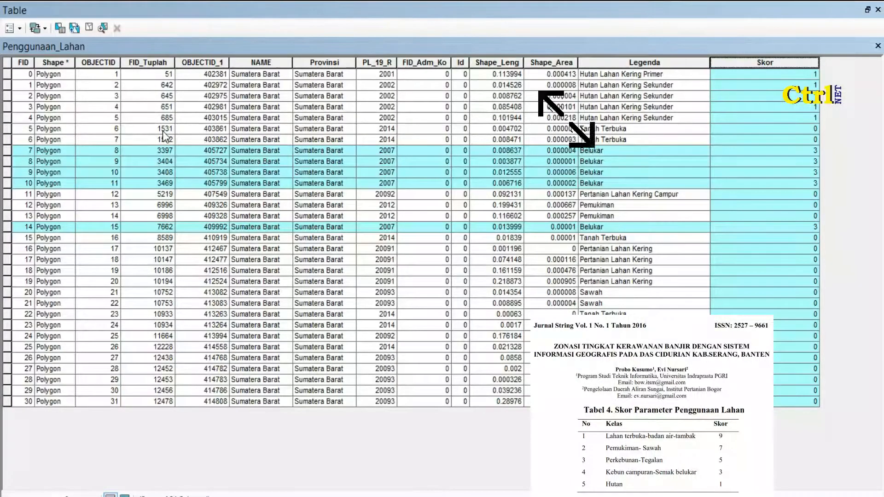
- Clear the previous attribute query and build the condition "Legenda" = 'Pertanian Lahan Kering'
{"action": "left_click", "coordinate": [57, 29]}
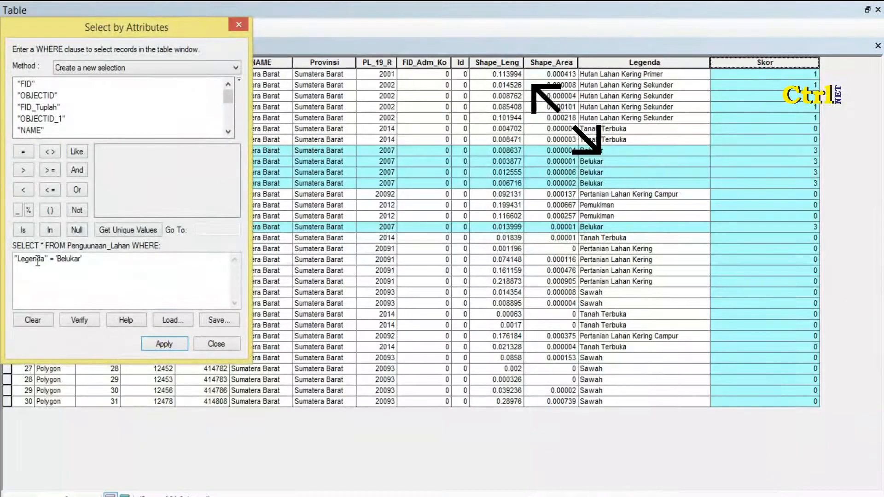
{"action": "left_click", "coordinate": [33, 321]}
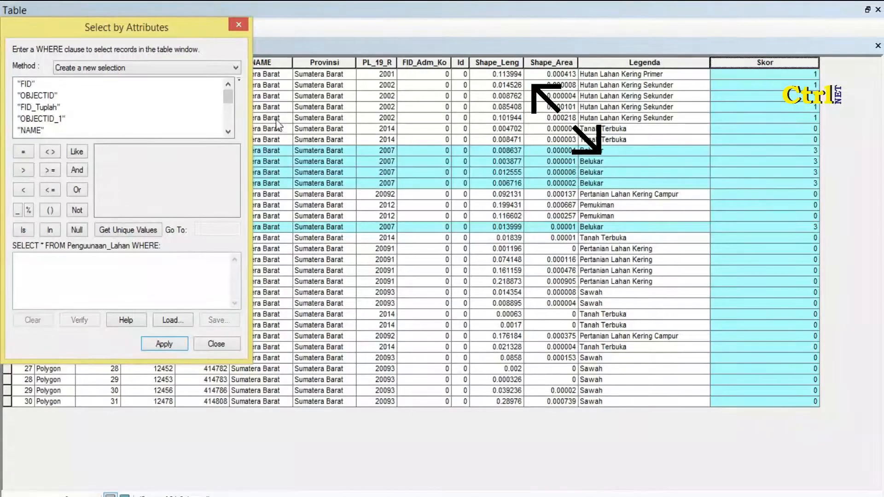
{"action": "left_click_drag", "start_coordinate": [229, 98], "coordinate": [229, 119]}
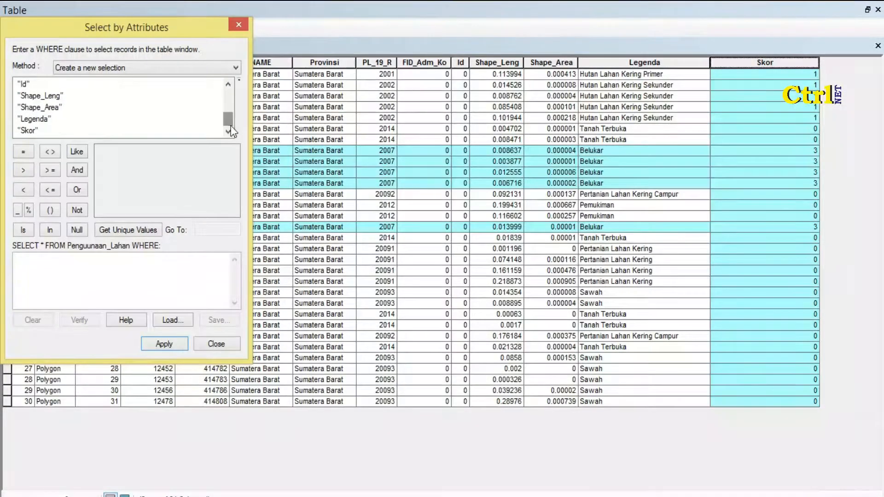
{"action": "left_click", "coordinate": [46, 120]}
{"action": "double_click", "coordinate": [44, 119]}
{"action": "left_click", "coordinate": [23, 151]}
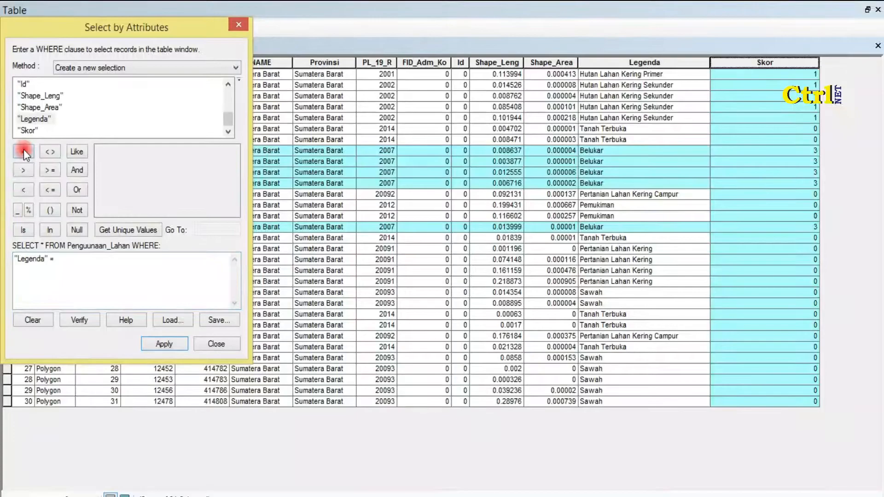
{"action": "left_click", "coordinate": [153, 228]}
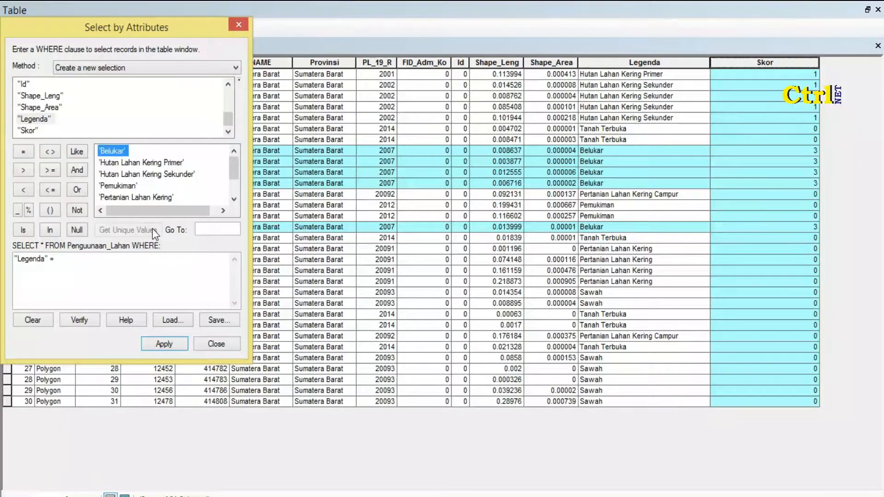
{"action": "left_click", "coordinate": [138, 197]}
{"action": "double_click", "coordinate": [139, 197]}
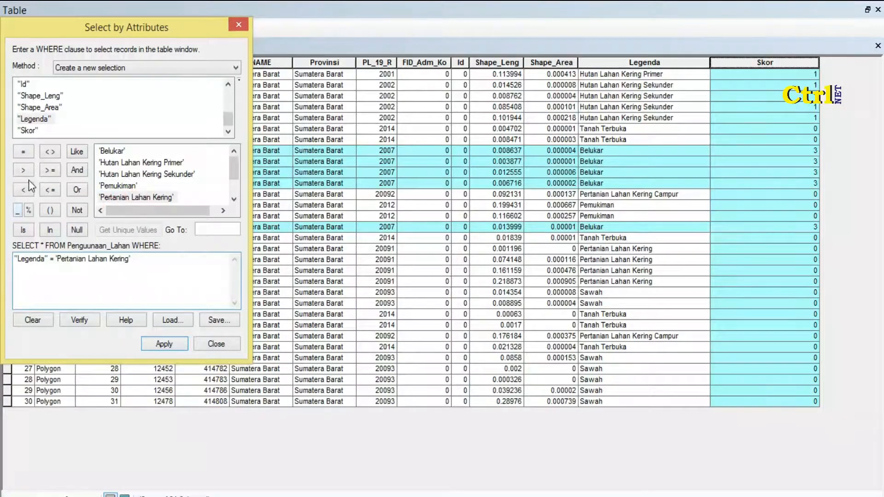
- Extend the query with OR "Legenda" = 'Pertanian Lahan Kering Campur' and select the matching records
{"action": "left_click", "coordinate": [74, 190]}
{"action": "left_click_drag", "start_coordinate": [234, 173], "coordinate": [233, 183]}
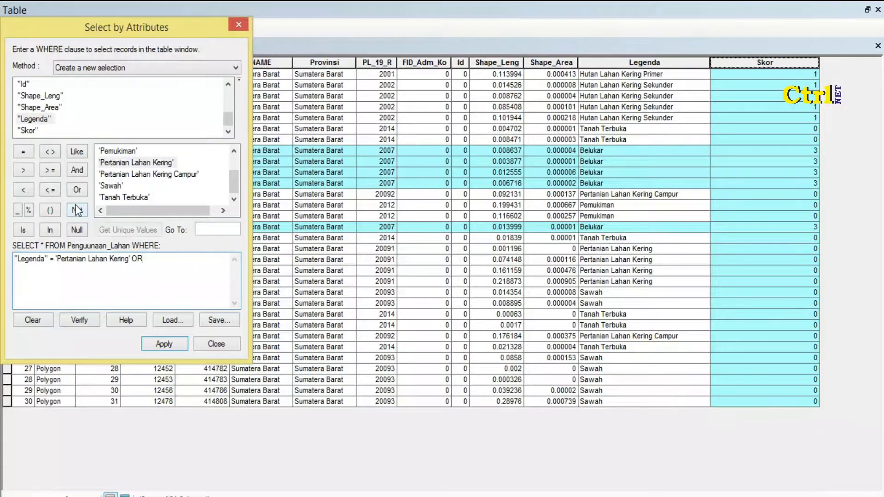
{"action": "left_click", "coordinate": [31, 120]}
{"action": "double_click", "coordinate": [31, 120]}
{"action": "left_click", "coordinate": [23, 152]}
{"action": "double_click", "coordinate": [178, 175]}
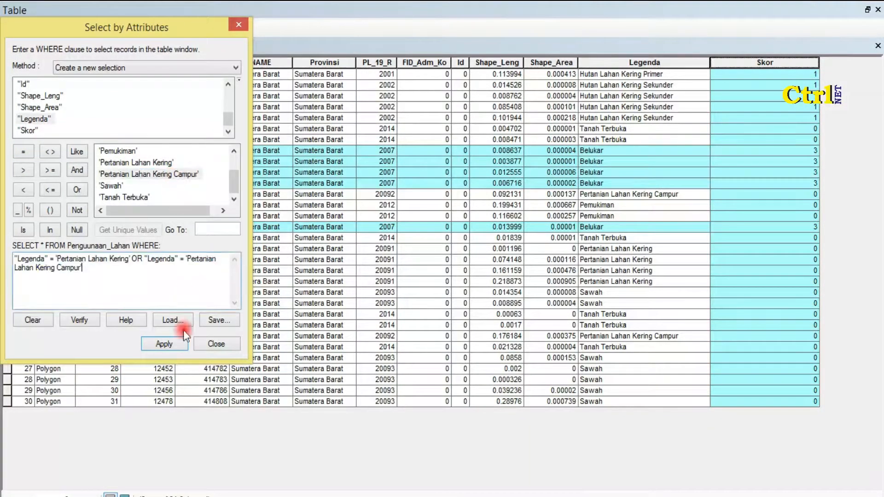
{"action": "left_click", "coordinate": [165, 344]}
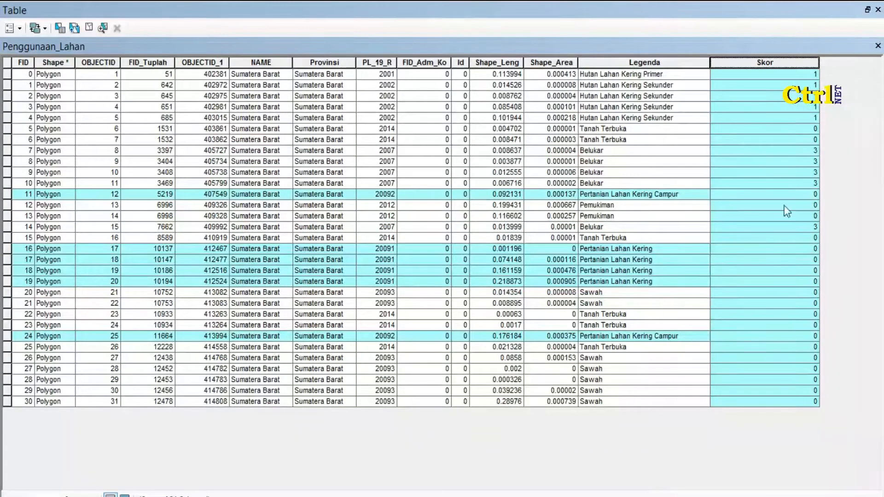
- Calculate the Skor field as 5 for the selected dry-land farming records with the Field Calculator
{"action": "right_click", "coordinate": [749, 64]}
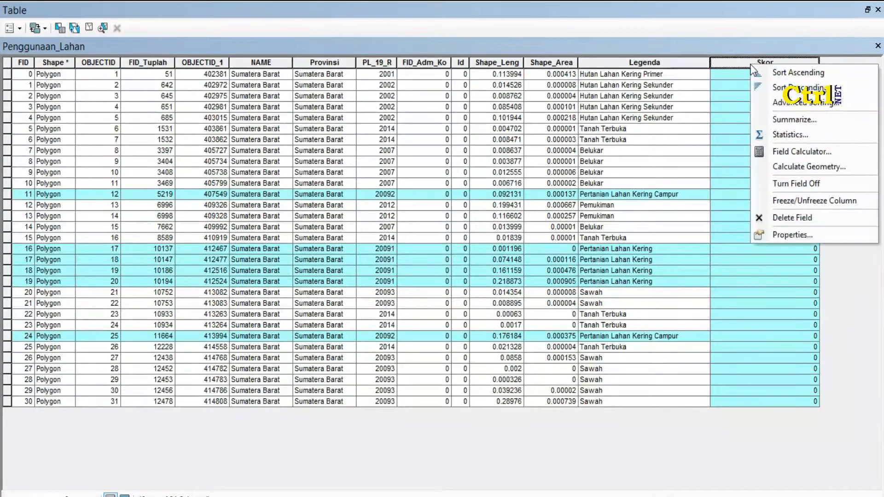
{"action": "left_click", "coordinate": [801, 152]}
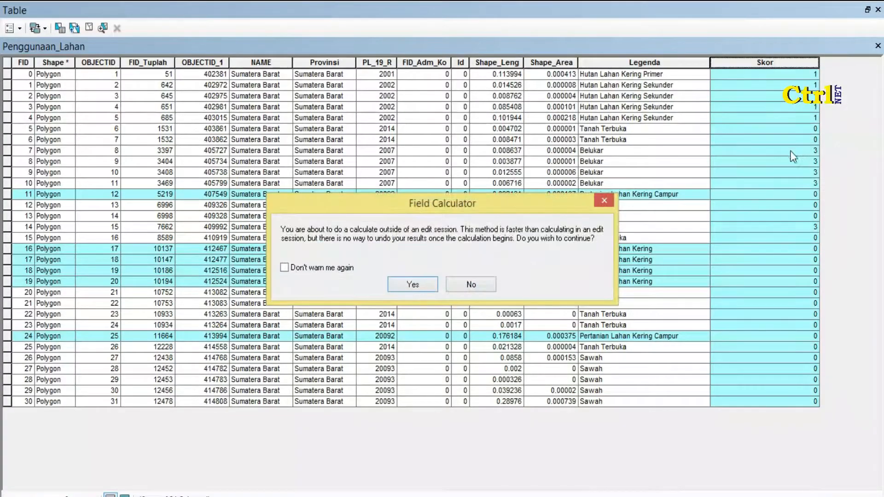
{"action": "left_click", "coordinate": [413, 284]}
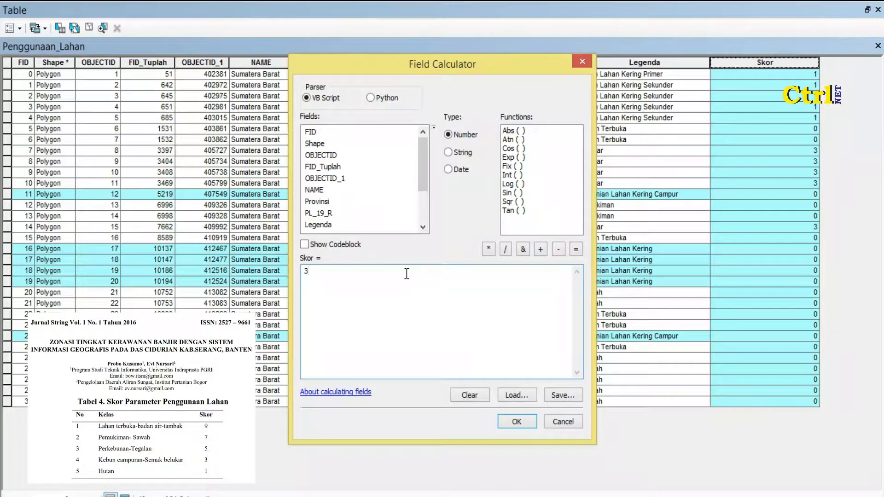
{"action": "key", "text": "BackSpace"}
{"action": "type", "text": "5"}
{"action": "left_click", "coordinate": [526, 421]}
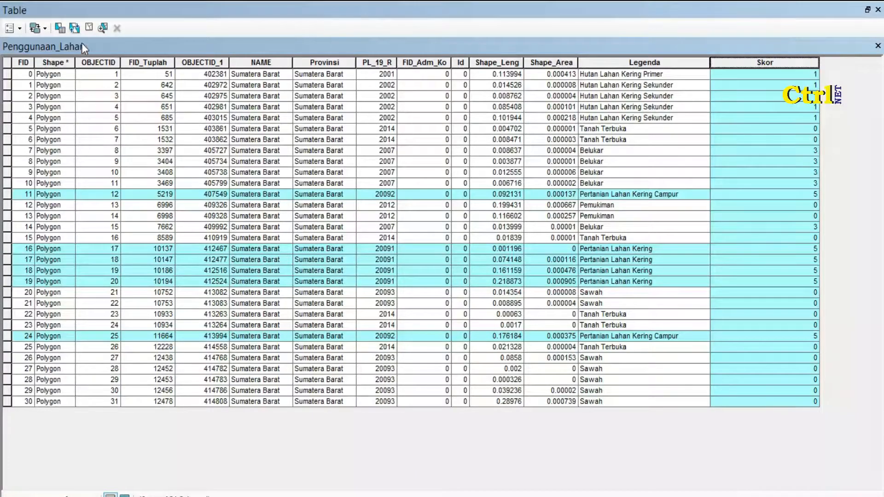
- Clear the farming query in Select by Attributes and build the condition "Legenda" = 'Pemukiman'
{"action": "left_click", "coordinate": [61, 28]}
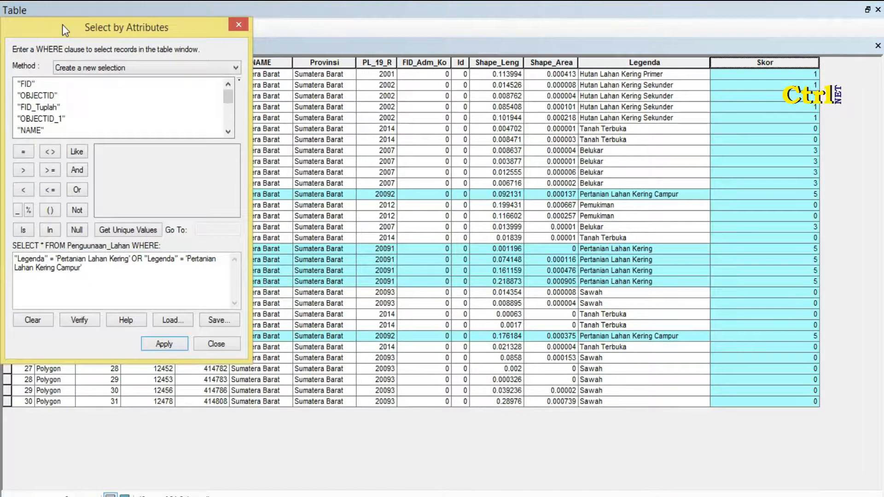
{"action": "left_click", "coordinate": [30, 320]}
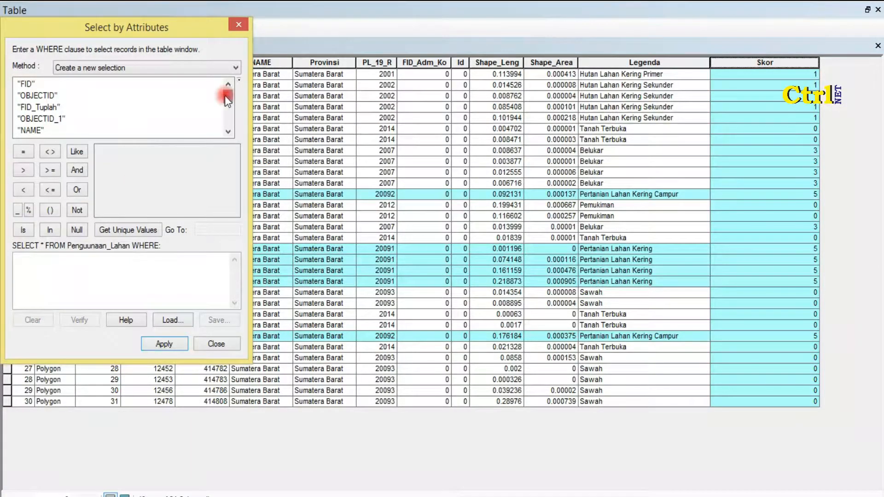
{"action": "left_click_drag", "start_coordinate": [225, 98], "coordinate": [226, 119]}
{"action": "double_click", "coordinate": [27, 119]}
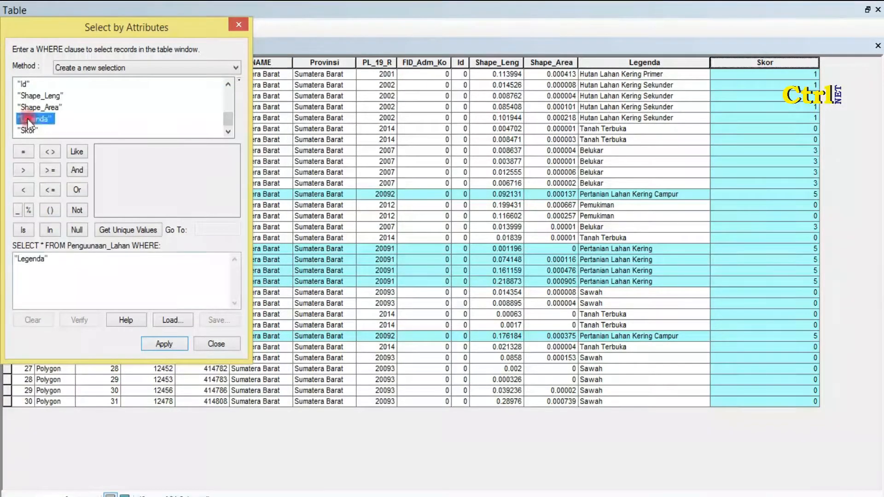
{"action": "left_click", "coordinate": [24, 151]}
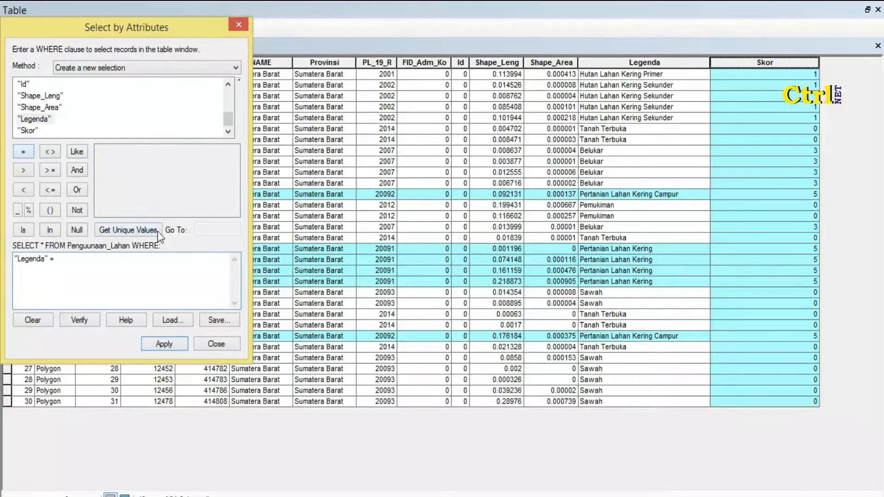
{"action": "left_click", "coordinate": [158, 231]}
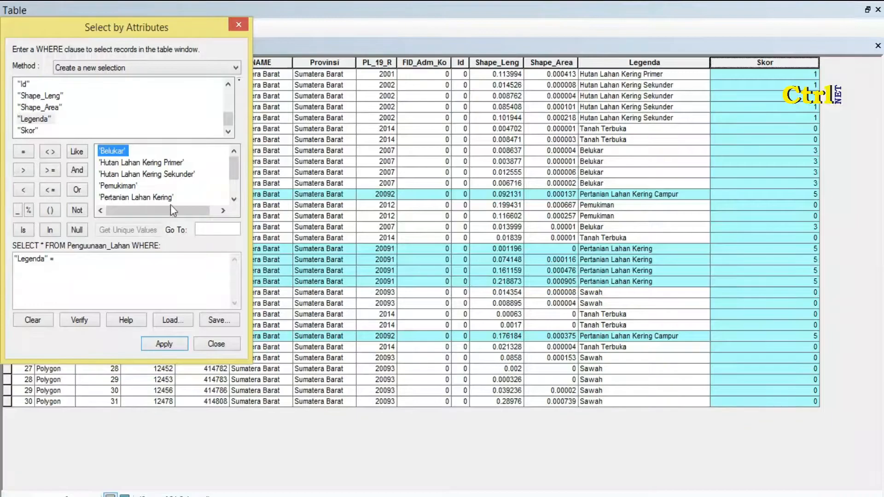
{"action": "double_click", "coordinate": [130, 187]}
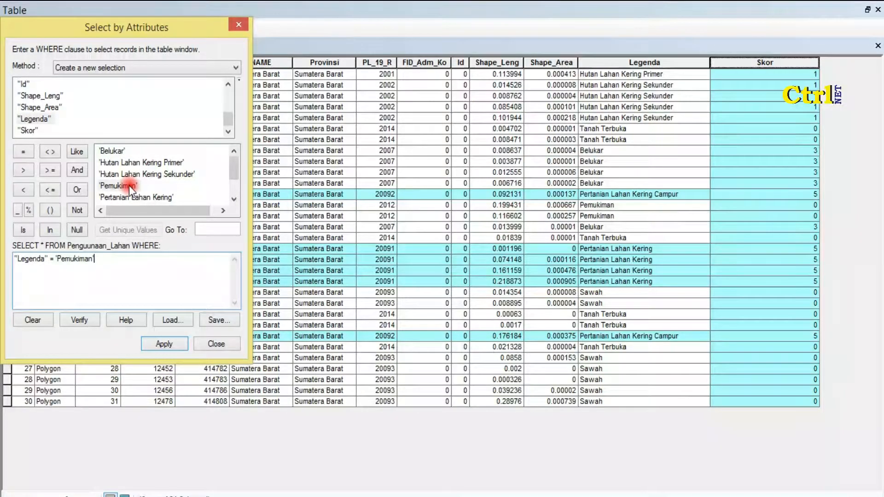
- Extend the query with OR "Legenda" = 'Sawah' and select the matching records
{"action": "left_click", "coordinate": [81, 187]}
{"action": "double_click", "coordinate": [37, 120]}
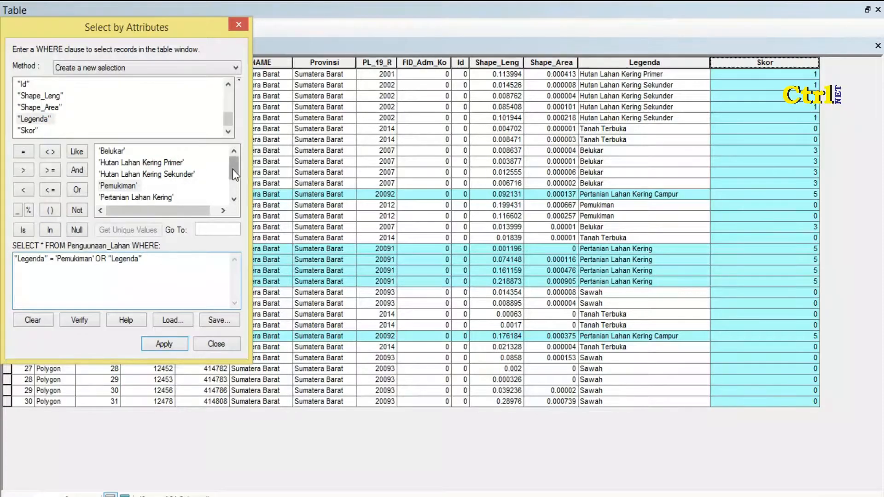
{"action": "left_click_drag", "start_coordinate": [233, 170], "coordinate": [233, 184]}
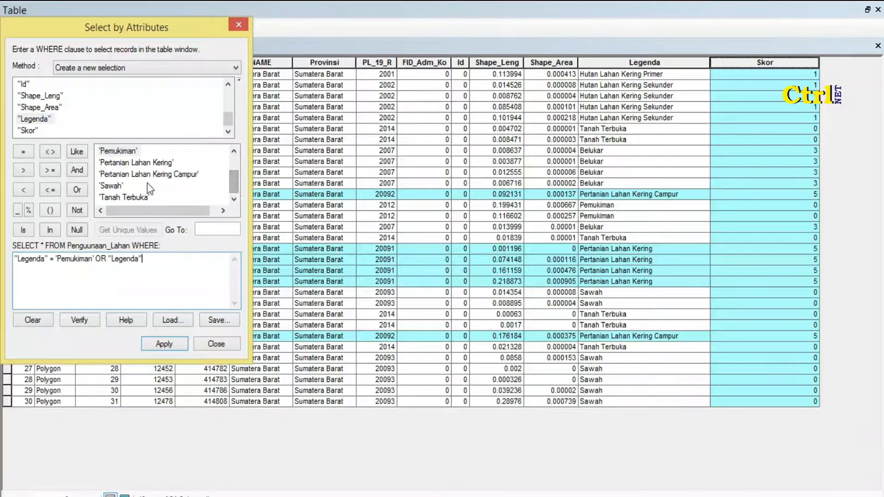
{"action": "double_click", "coordinate": [116, 185]}
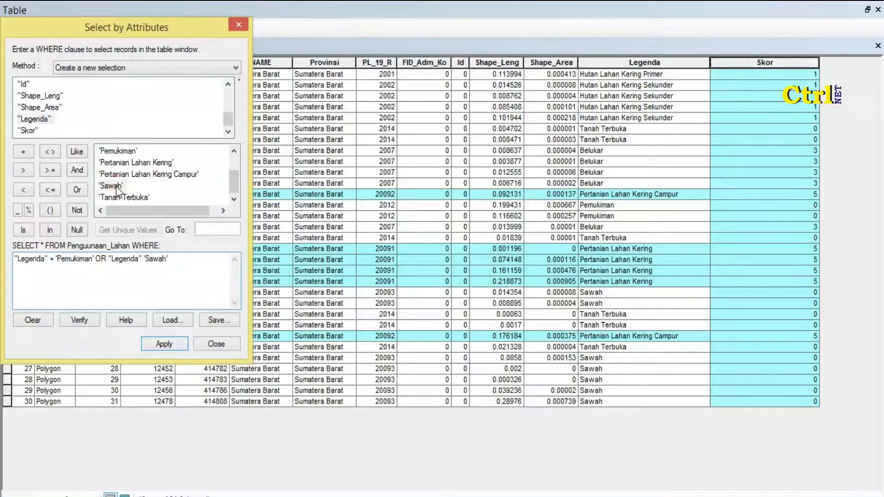
{"action": "left_click", "coordinate": [142, 258]}
{"action": "left_click", "coordinate": [23, 152]}
{"action": "left_click", "coordinate": [161, 344]}
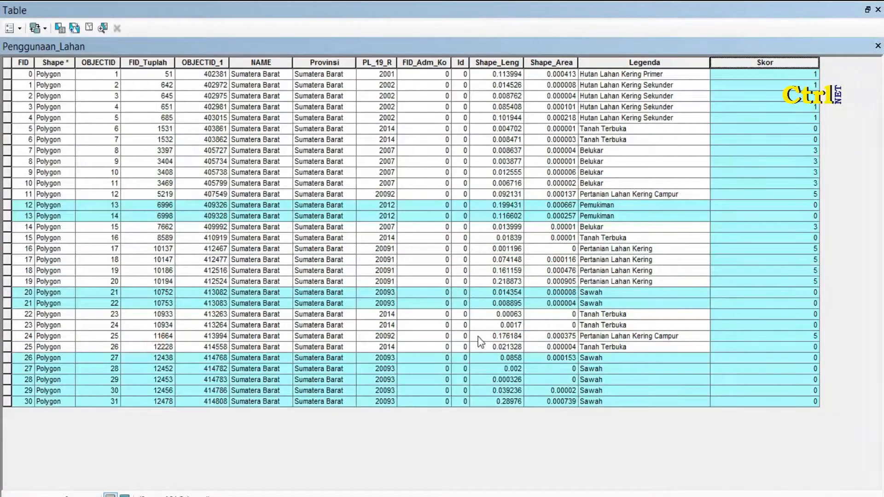
- Calculate the Skor field as 7 for the selected Pemukiman and Sawah records with the Field Calculator
{"action": "right_click", "coordinate": [799, 63]}
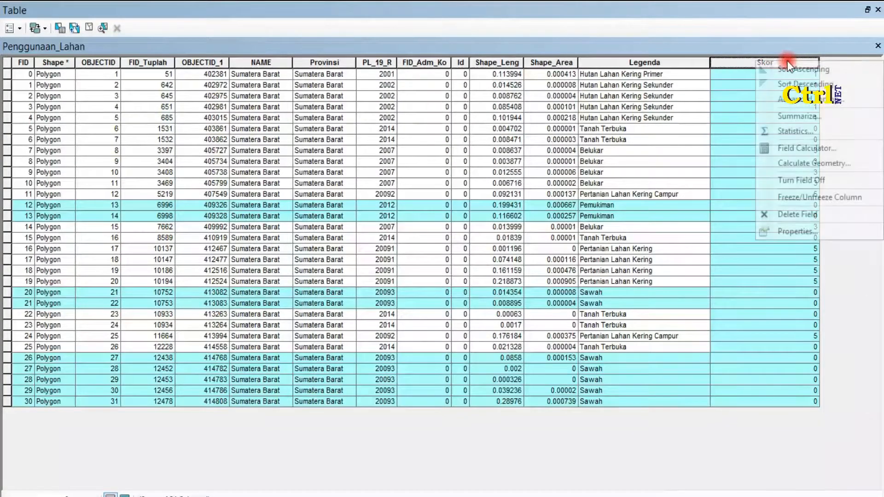
{"action": "left_click", "coordinate": [805, 145]}
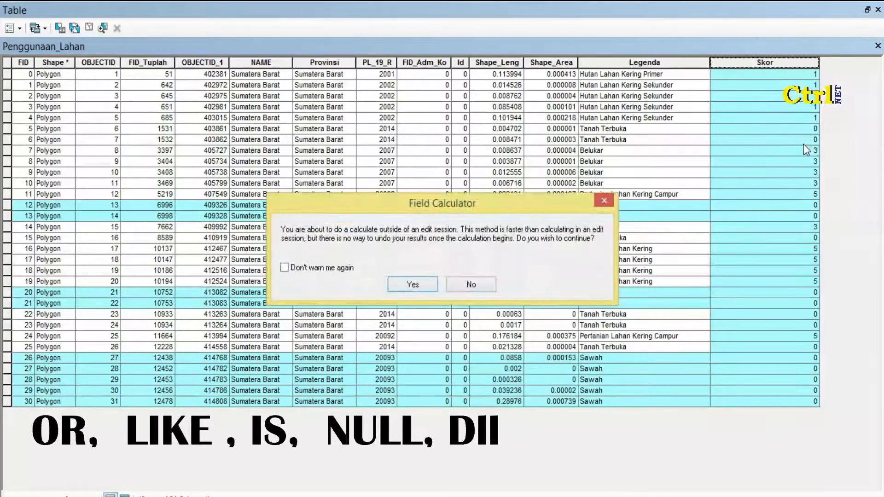
{"action": "left_click", "coordinate": [420, 283]}
{"action": "left_click", "coordinate": [361, 268]}
{"action": "type", "text": "7"}
{"action": "left_click", "coordinate": [522, 426]}
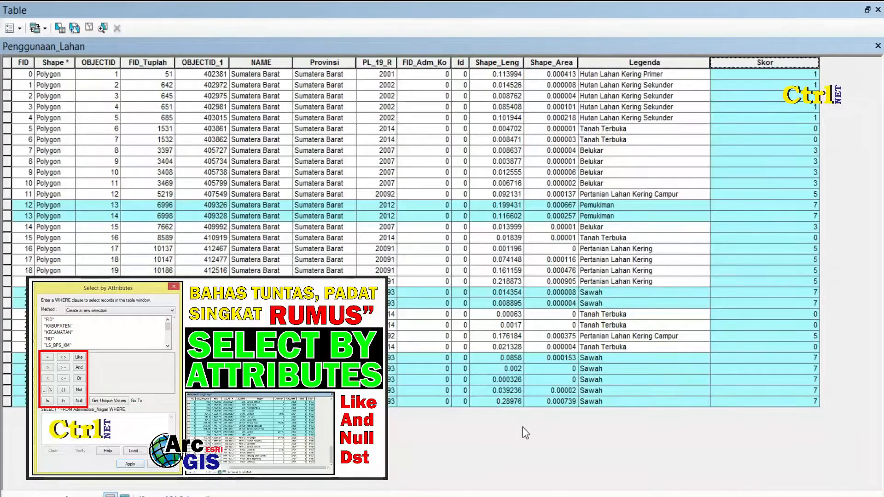
- Clear the previous query in Select by Attributes and start a new condition with "Legenda" =
{"action": "left_click", "coordinate": [65, 34]}
{"action": "left_click", "coordinate": [39, 321]}
{"action": "left_click_drag", "start_coordinate": [229, 96], "coordinate": [228, 133]}
{"action": "double_click", "coordinate": [32, 119]}
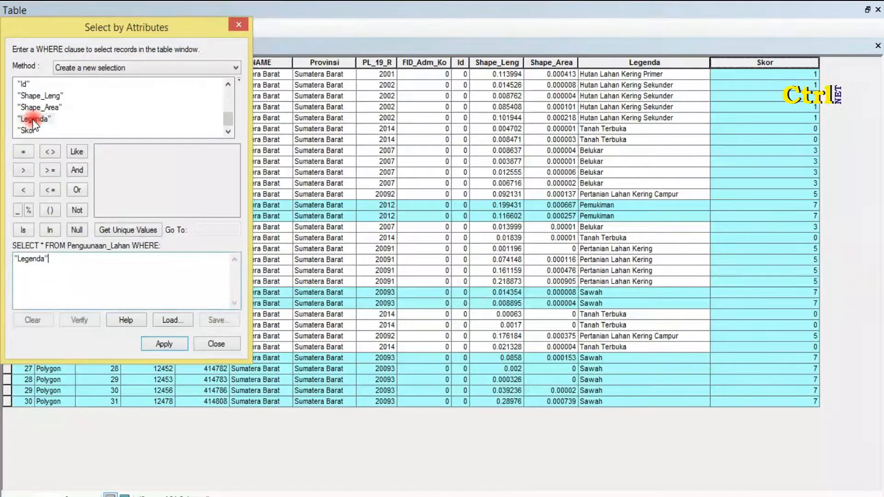
{"action": "left_click", "coordinate": [27, 150]}
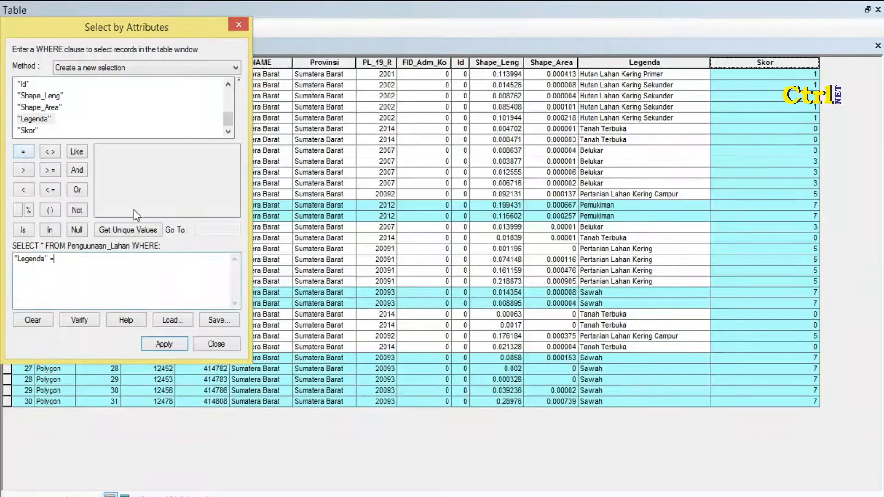
- Complete the condition with the unique value 'Tanah Terbuka' and select the matching records
{"action": "left_click", "coordinate": [135, 228]}
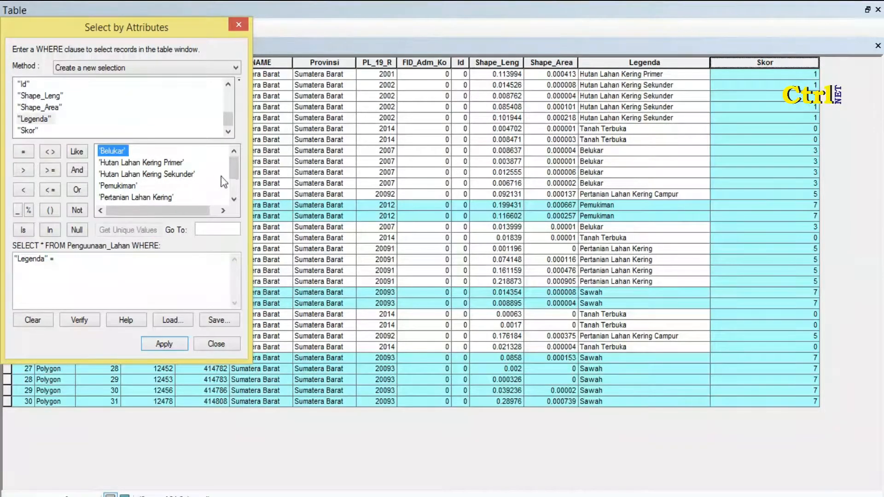
{"action": "left_click", "coordinate": [233, 171]}
{"action": "left_click_drag", "start_coordinate": [233, 171], "coordinate": [233, 187]}
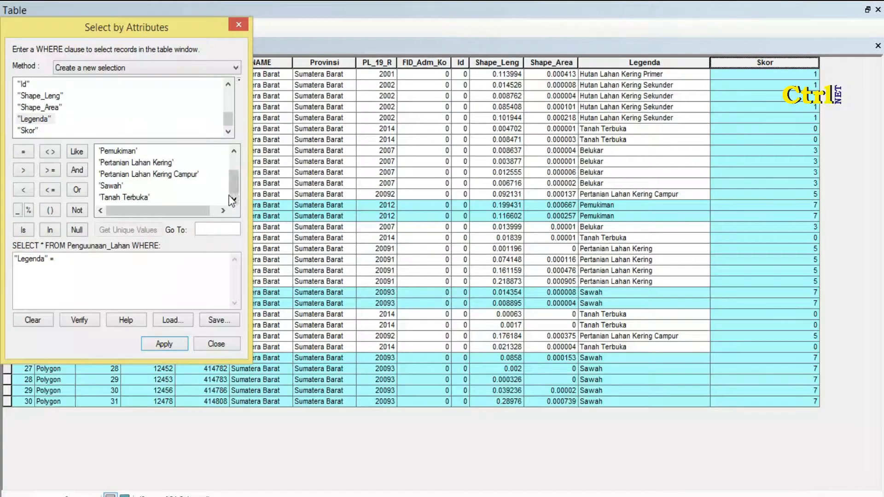
{"action": "left_click", "coordinate": [145, 196]}
{"action": "double_click", "coordinate": [145, 196]}
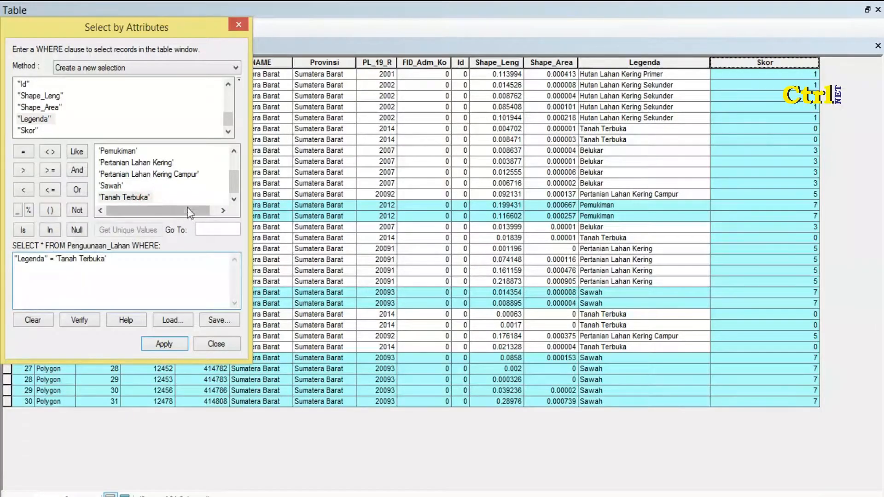
{"action": "scroll", "coordinate": [199, 202], "scroll_direction": "up", "scroll_amount": 1}
{"action": "left_click", "coordinate": [179, 343]}
{"action": "left_click", "coordinate": [205, 341]}
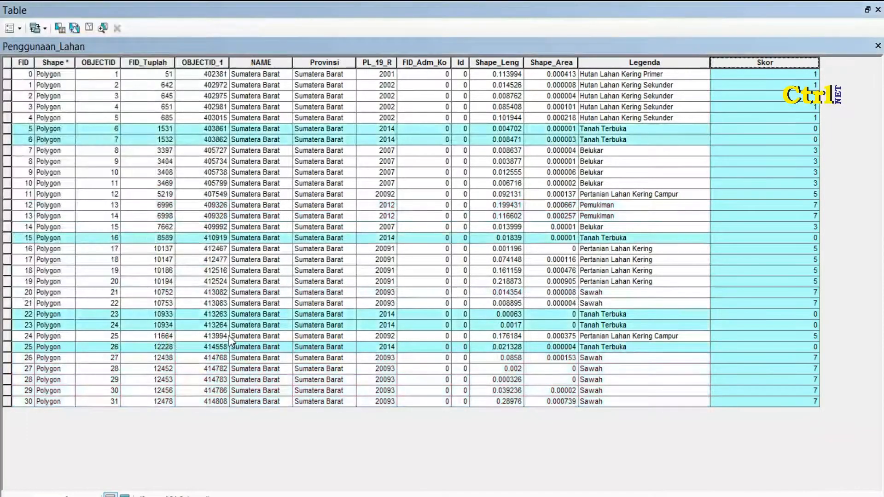
- Calculate the Skor field as 9 for the selected Tanah Terbuka records with the Field Calculator
{"action": "right_click", "coordinate": [774, 62]}
{"action": "left_click", "coordinate": [807, 148]}
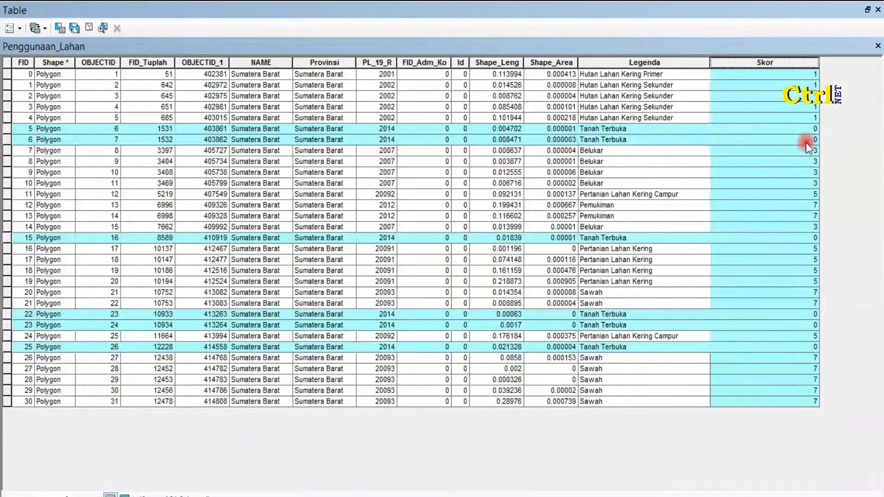
{"action": "left_click", "coordinate": [432, 289]}
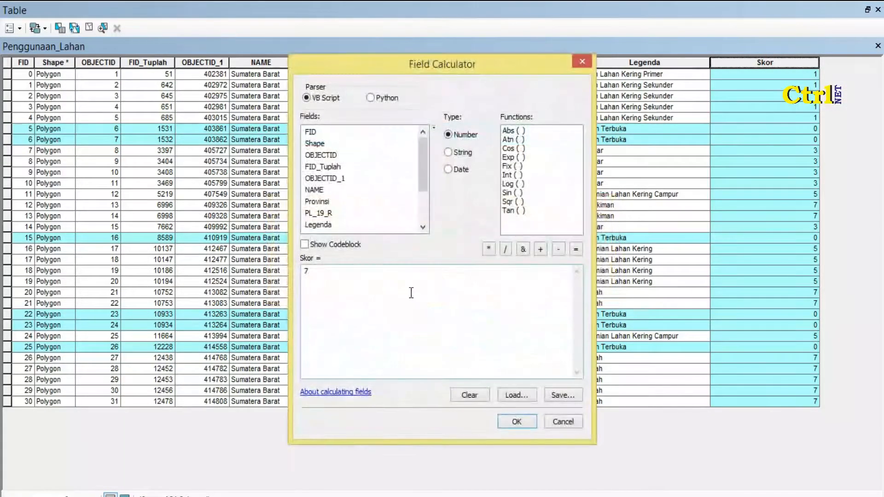
{"action": "left_click", "coordinate": [301, 289]}
{"action": "type", "text": "9"}
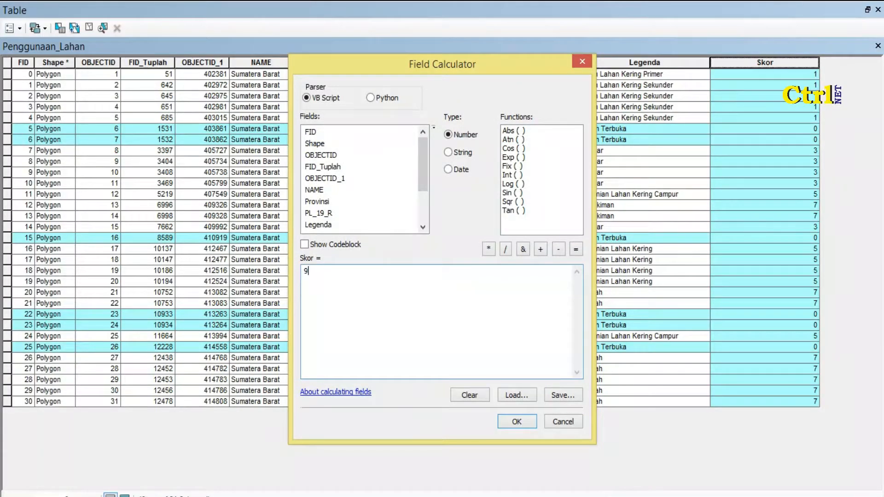
{"action": "left_click", "coordinate": [503, 419]}
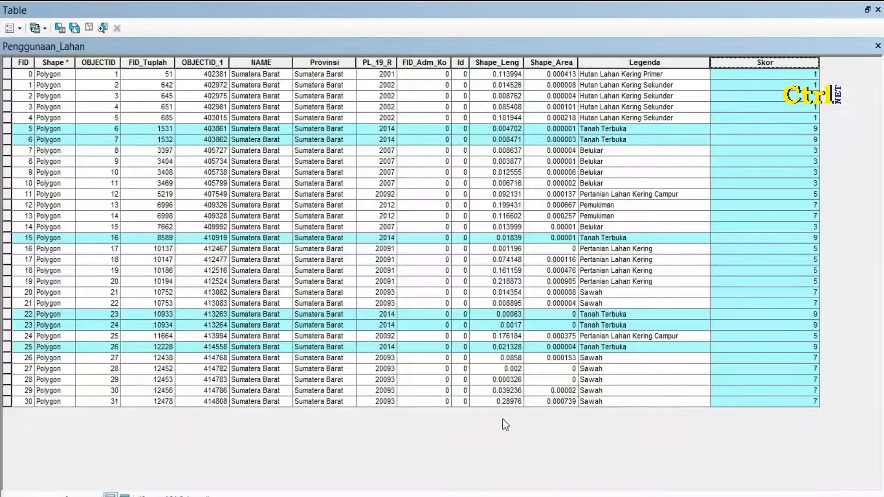
- Clear the record selection and add a field named Bobot of type Double to the Penggunaan_Lahan table
{"action": "left_click", "coordinate": [6, 64]}
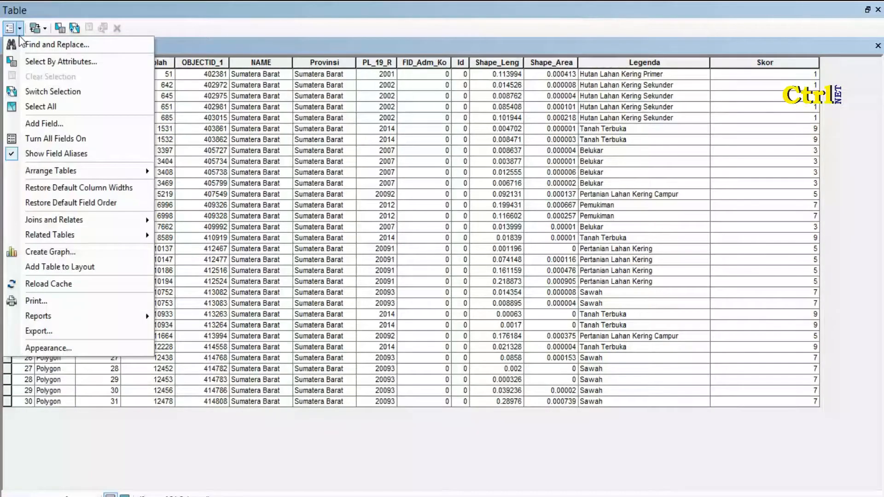
{"action": "left_click", "coordinate": [32, 124]}
{"action": "type", "text": "Bobot"}
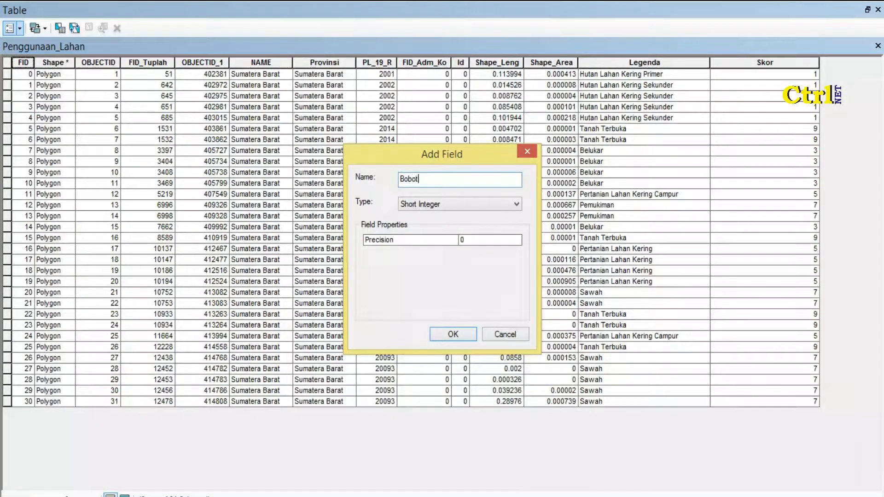
{"action": "left_click", "coordinate": [458, 205]}
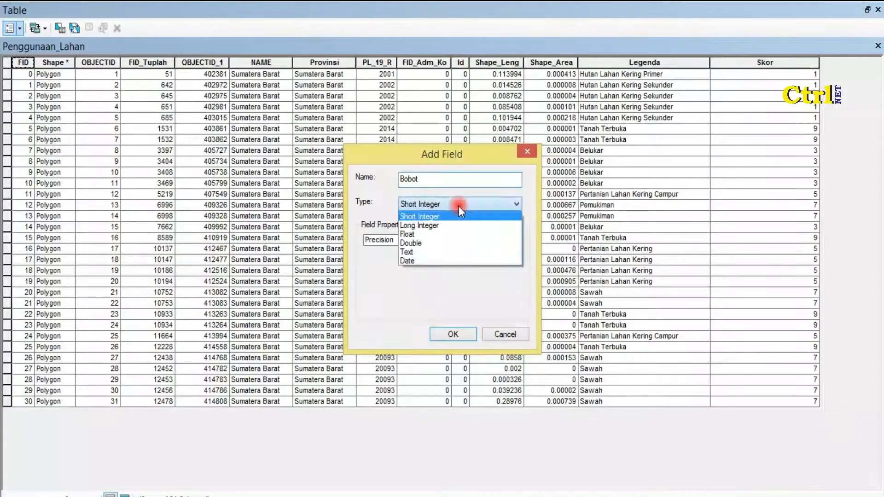
{"action": "left_click", "coordinate": [443, 242]}
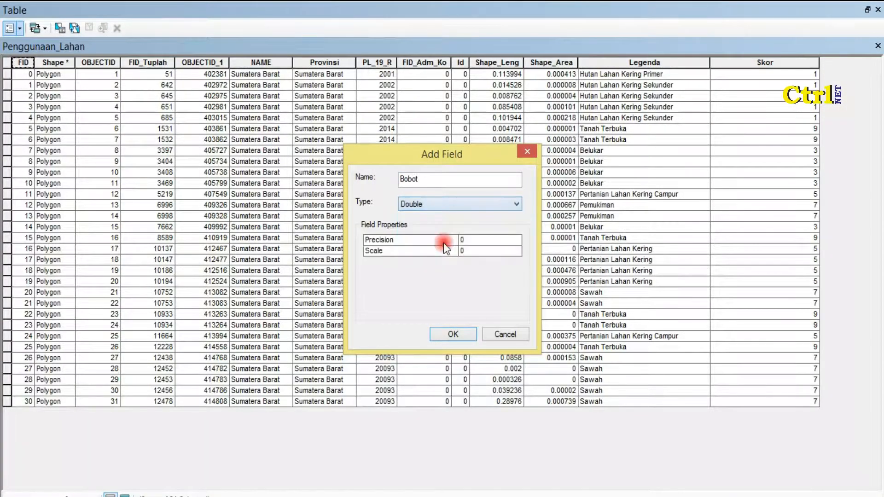
{"action": "left_click", "coordinate": [450, 334]}
- Calculate the Bobot field as 2.5 for all records with the Field Calculator
{"action": "left_click_drag", "start_coordinate": [432, 484], "coordinate": [571, 485]}
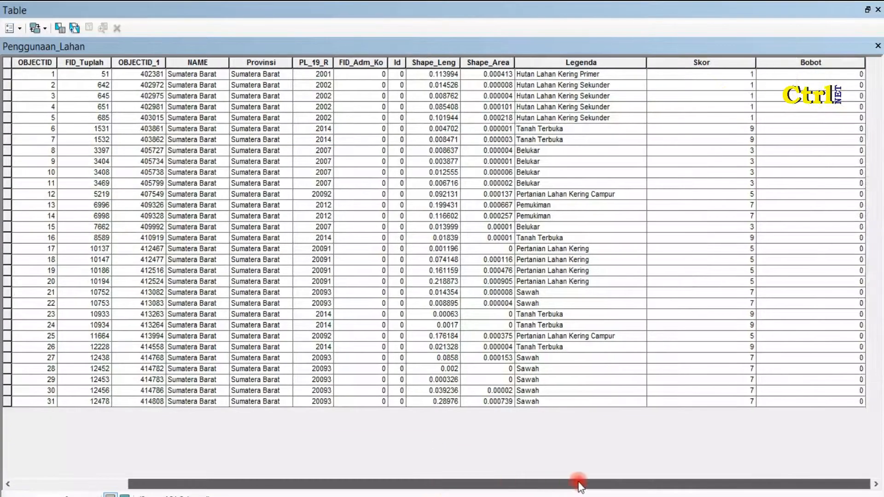
{"action": "left_click", "coordinate": [841, 66]}
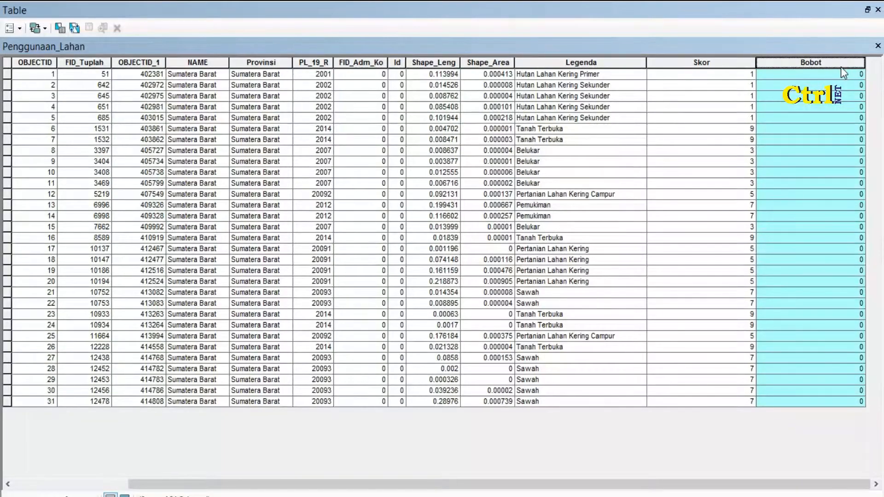
{"action": "right_click", "coordinate": [842, 67]}
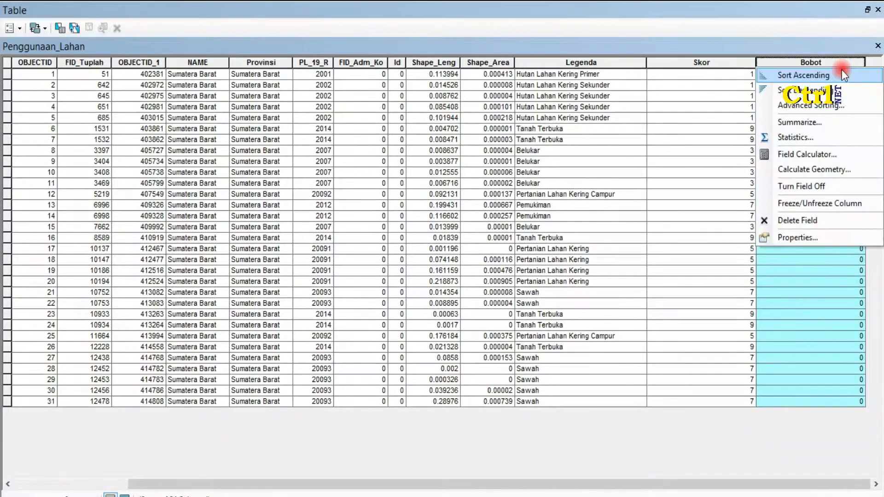
{"action": "left_click", "coordinate": [830, 151]}
{"action": "left_click", "coordinate": [428, 289]}
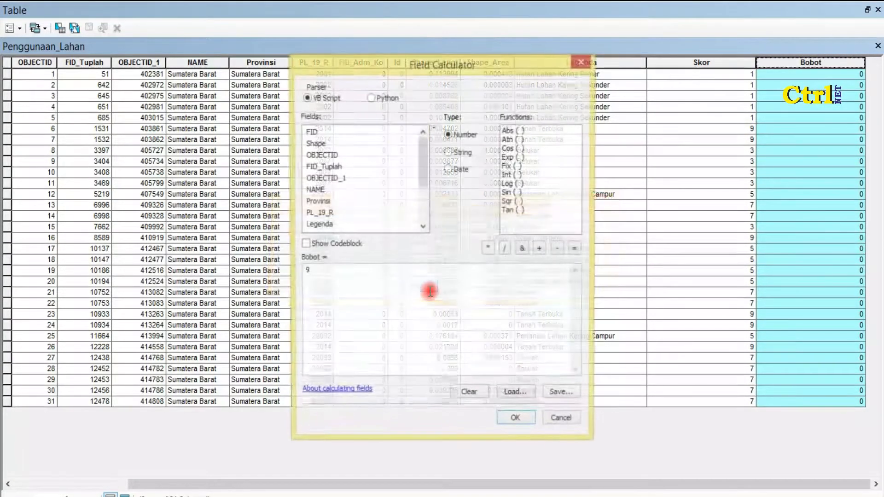
{"action": "left_click_drag", "start_coordinate": [386, 276], "coordinate": [300, 285]}
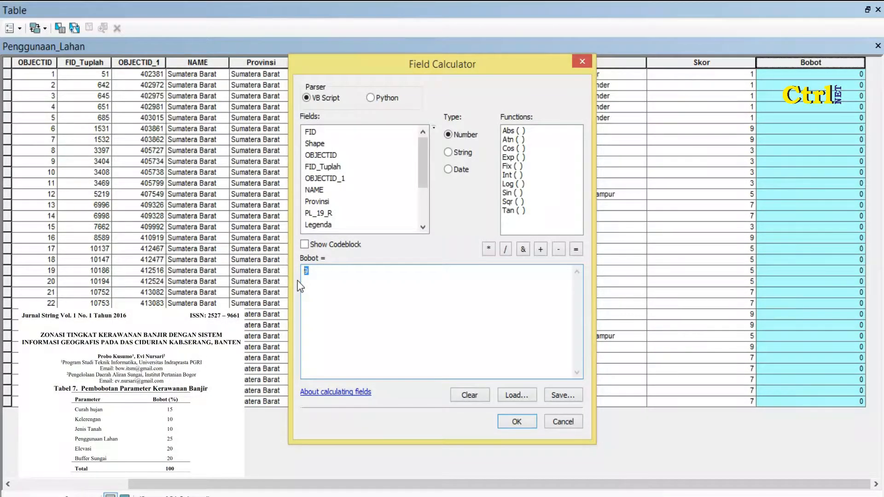
{"action": "type", "text": "25"}
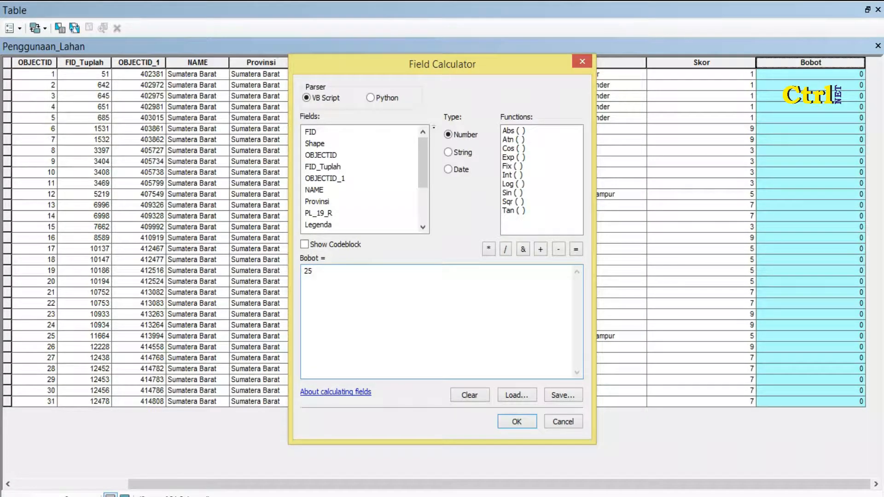
{"action": "left_click", "coordinate": [308, 271]}
{"action": "type", "text": "."}
{"action": "left_click", "coordinate": [516, 421]}
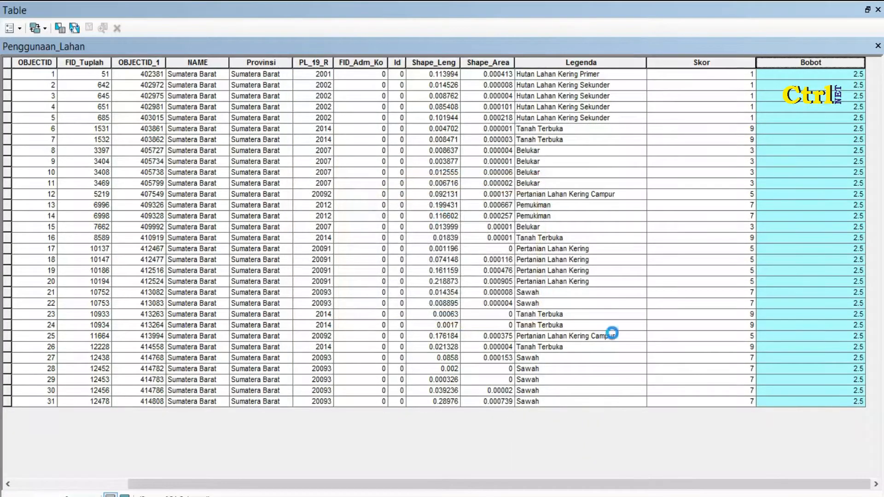
{"action": "left_click", "coordinate": [719, 359]}
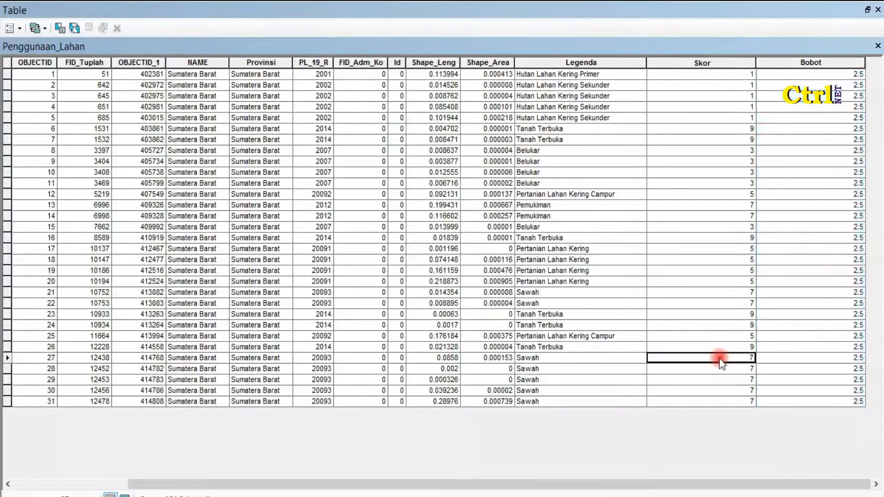
- Add a field named Nb_PL of type Double to the Penggunaan_Lahan table
{"action": "left_click", "coordinate": [20, 30]}
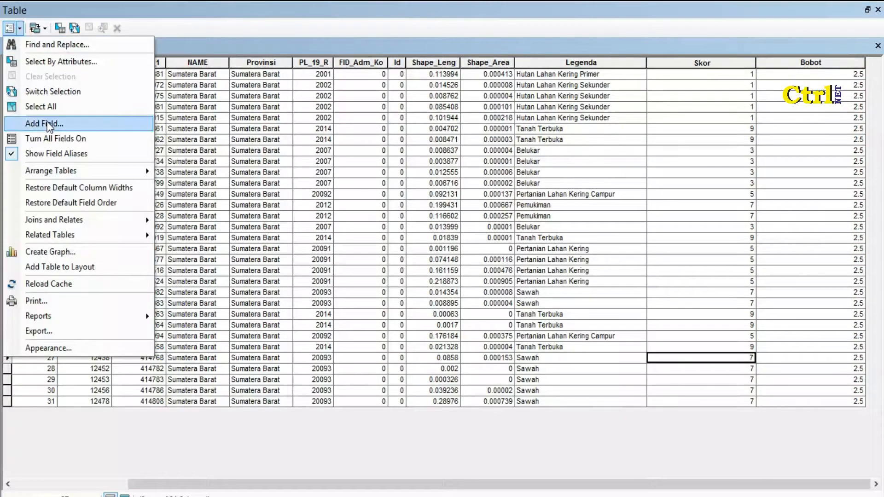
{"action": "left_click", "coordinate": [49, 125]}
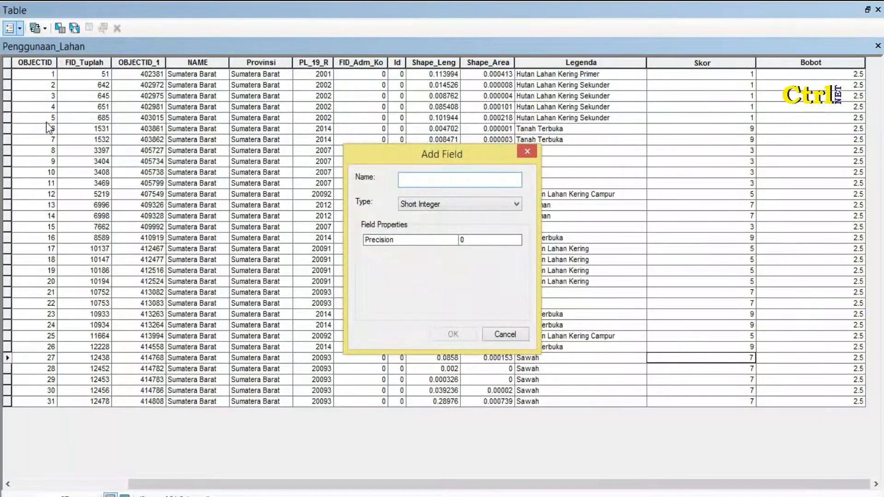
{"action": "type", "text": "Nb"}
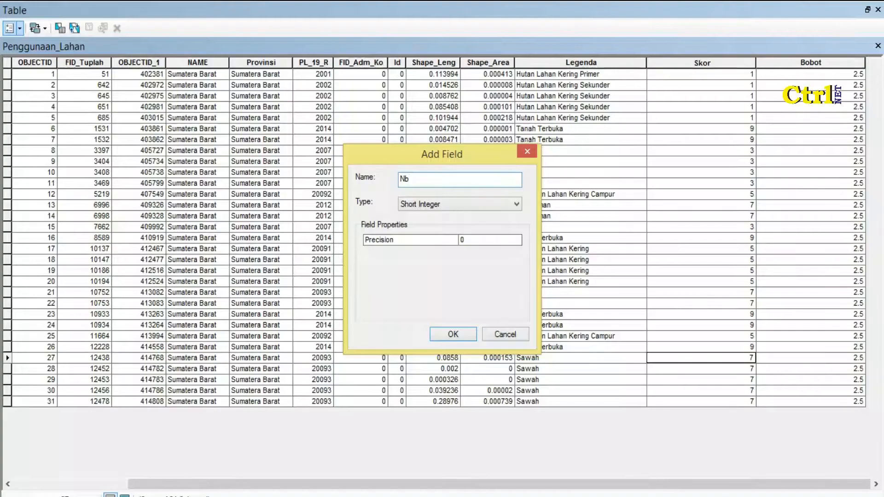
{"action": "type", "text": "_PL"}
{"action": "left_click", "coordinate": [415, 210]}
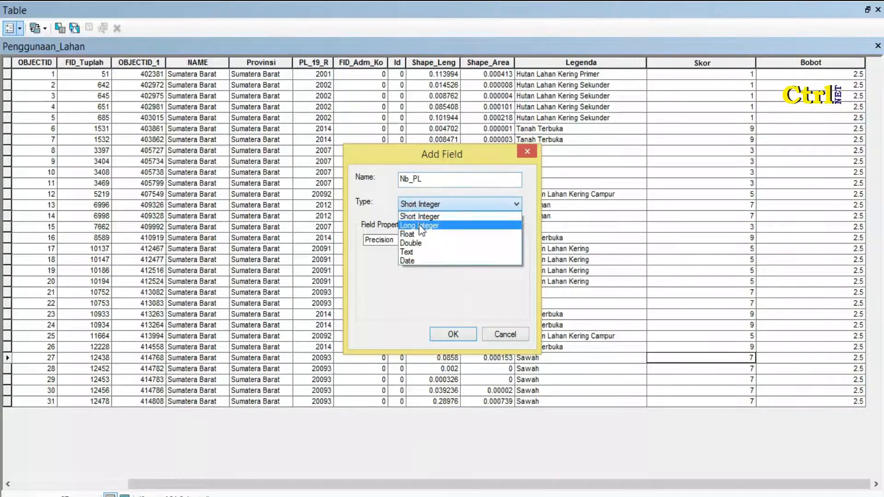
{"action": "left_click", "coordinate": [419, 242]}
{"action": "left_click", "coordinate": [452, 334]}
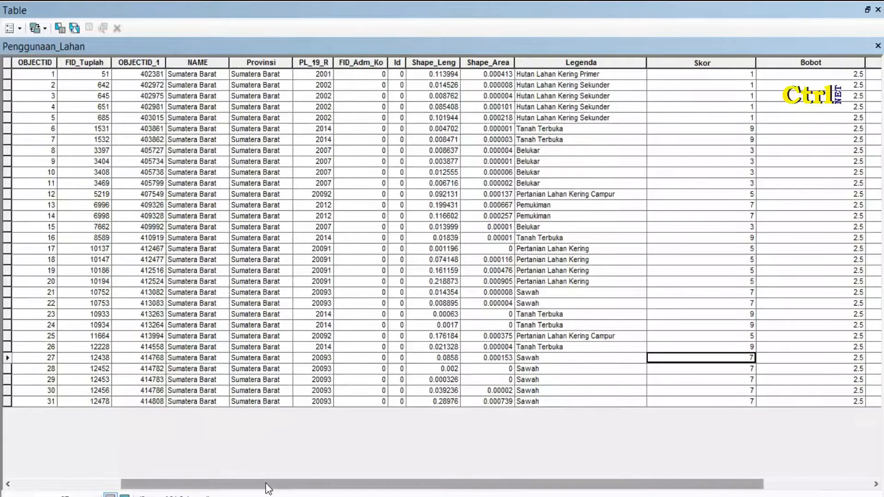
- Calculate the Nb_PL field of the Penggunaan_Lahan table as [Skor] * [Bobot] with the Field Calculator, replacing the previous expression
{"action": "left_click_drag", "start_coordinate": [266, 484], "coordinate": [464, 463]}
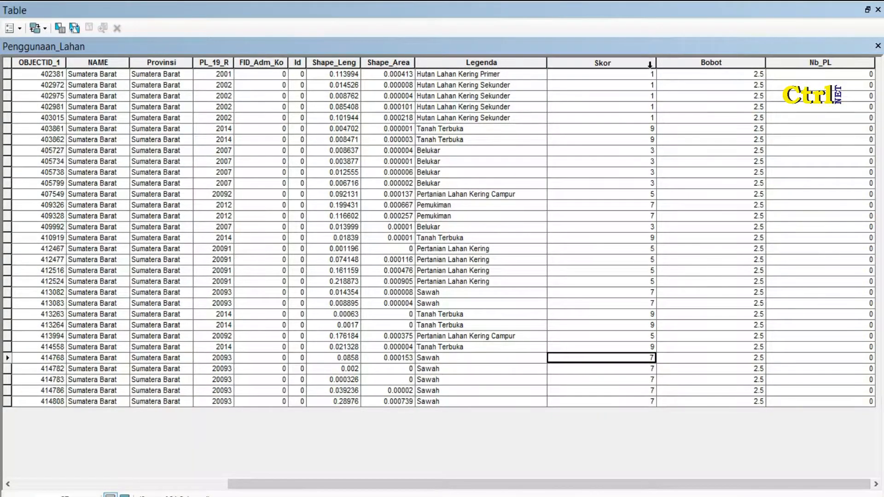
{"action": "left_click", "coordinate": [647, 62]}
{"action": "left_click", "coordinate": [696, 62]}
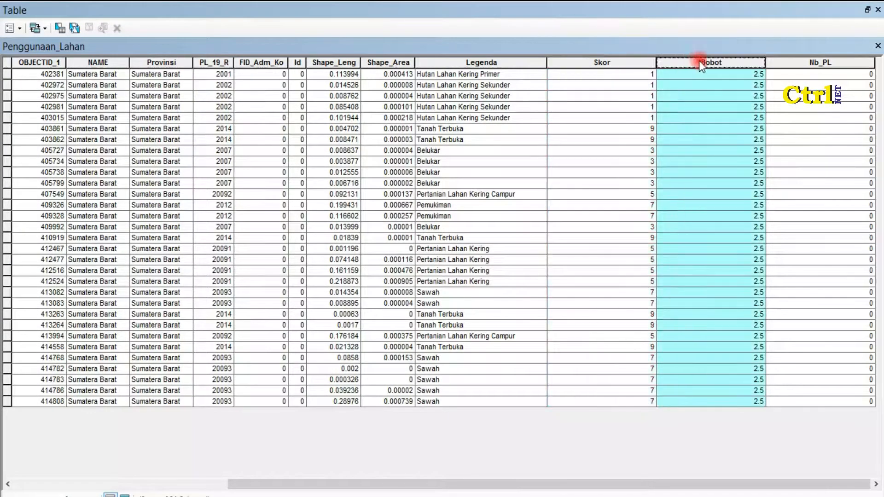
{"action": "left_click", "coordinate": [827, 63]}
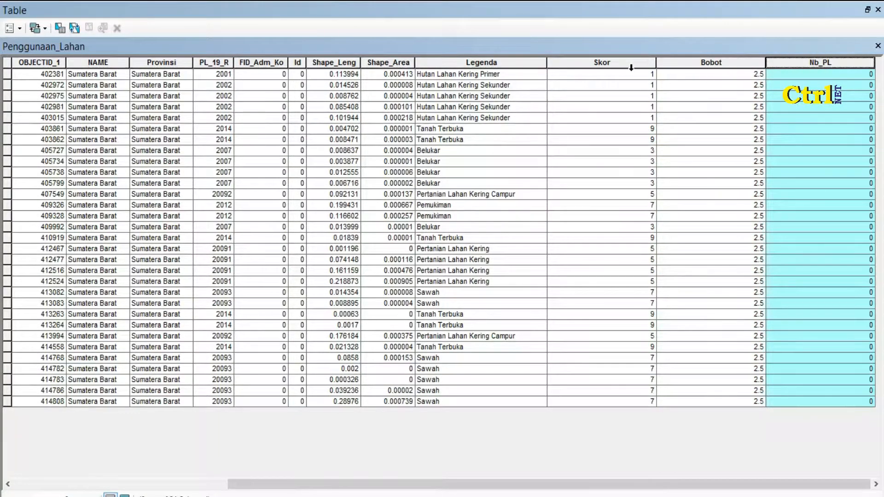
{"action": "right_click", "coordinate": [831, 65]}
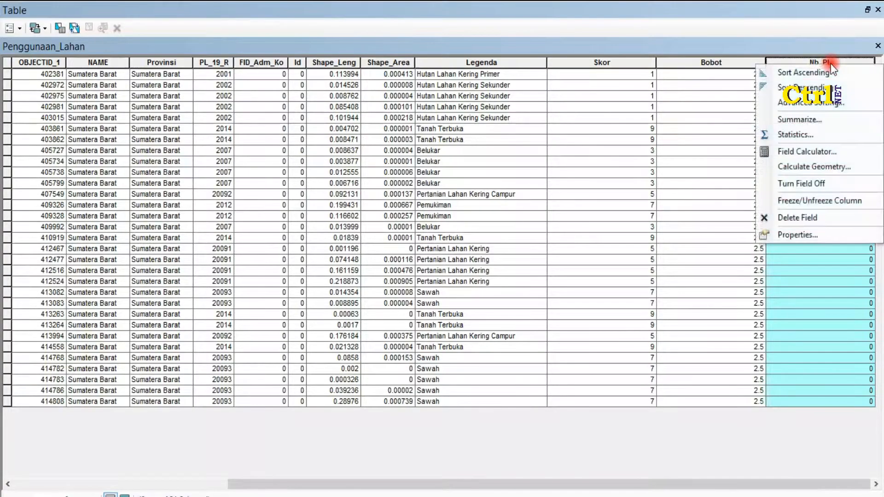
{"action": "left_click", "coordinate": [829, 151]}
{"action": "left_click", "coordinate": [410, 283]}
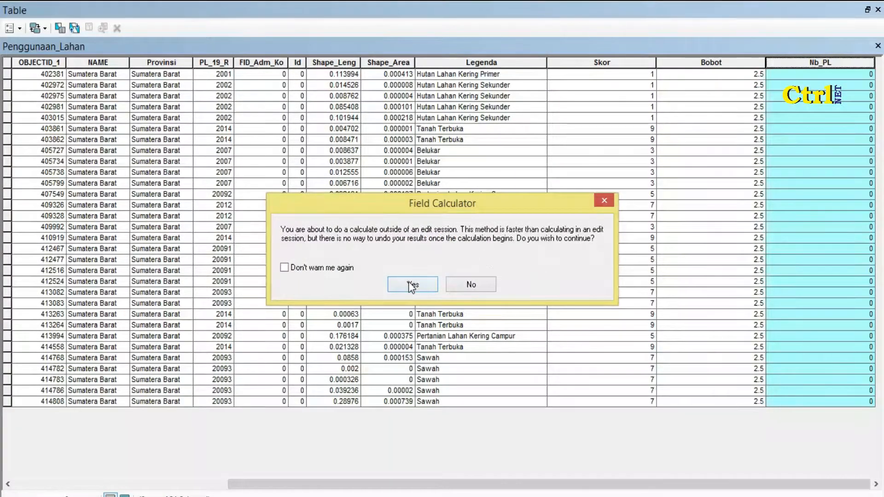
{"action": "left_click_drag", "start_coordinate": [324, 284], "coordinate": [301, 288]}
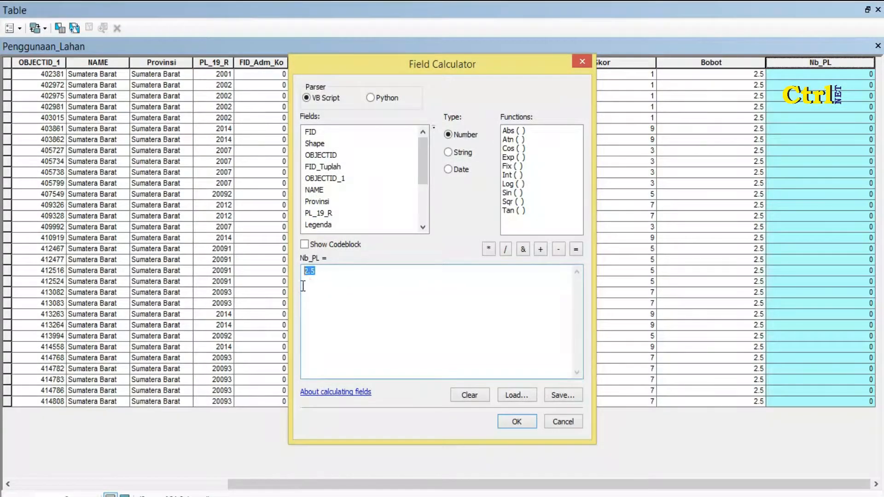
{"action": "key", "text": "BackSpace"}
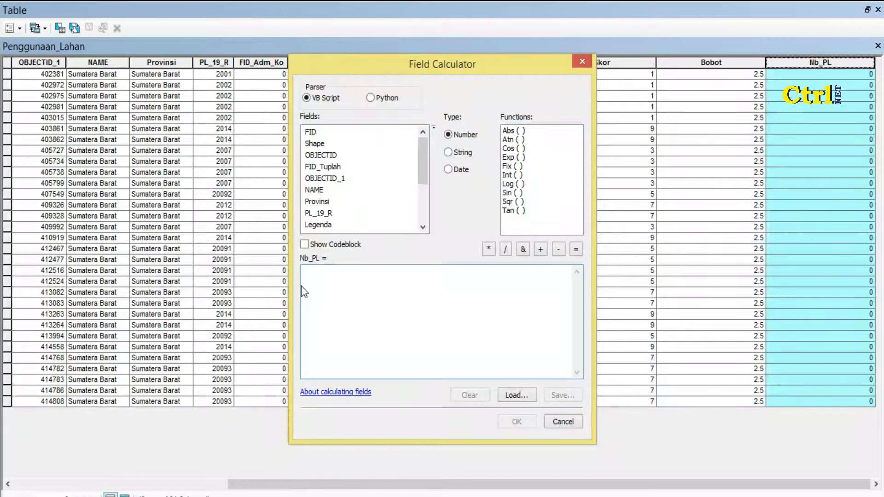
{"action": "left_click_drag", "start_coordinate": [487, 73], "coordinate": [413, 70]}
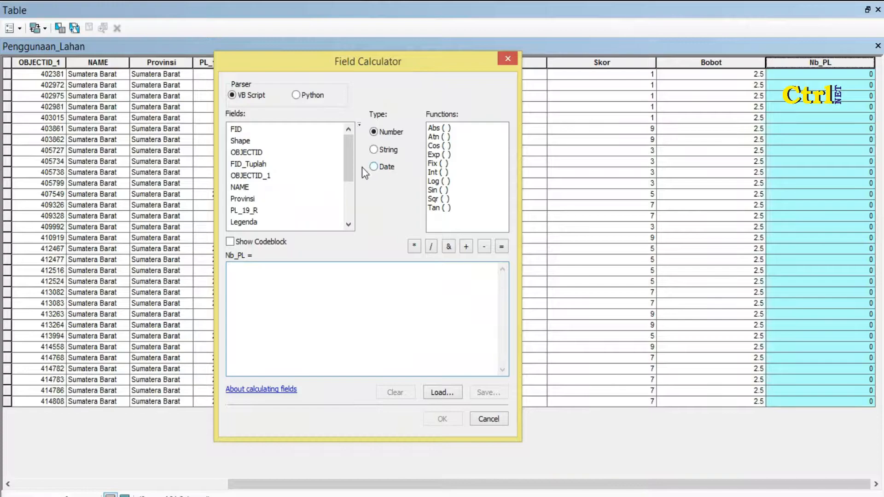
{"action": "left_click_drag", "start_coordinate": [344, 168], "coordinate": [347, 216]}
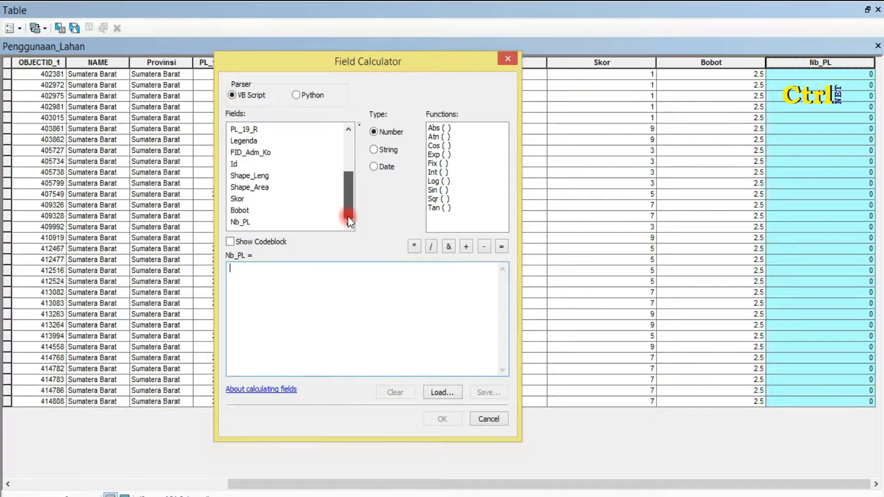
{"action": "double_click", "coordinate": [239, 197]}
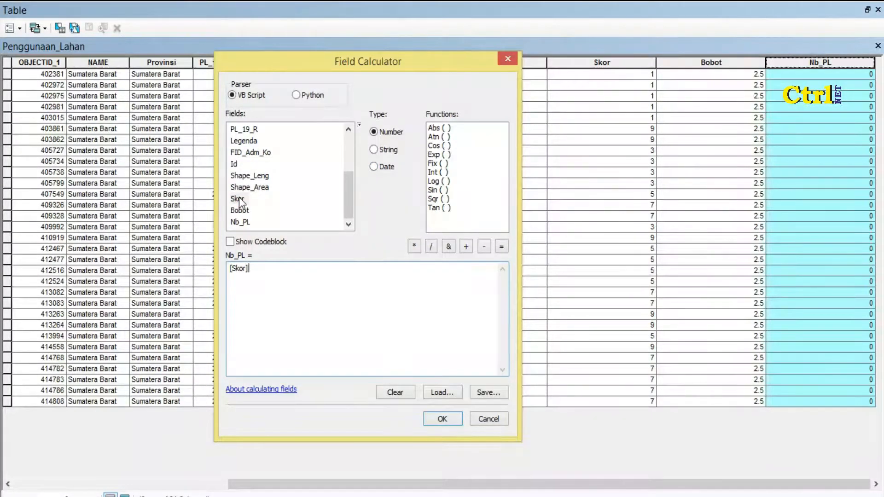
{"action": "left_click", "coordinate": [412, 245]}
{"action": "double_click", "coordinate": [238, 214]}
{"action": "left_click", "coordinate": [442, 419]}
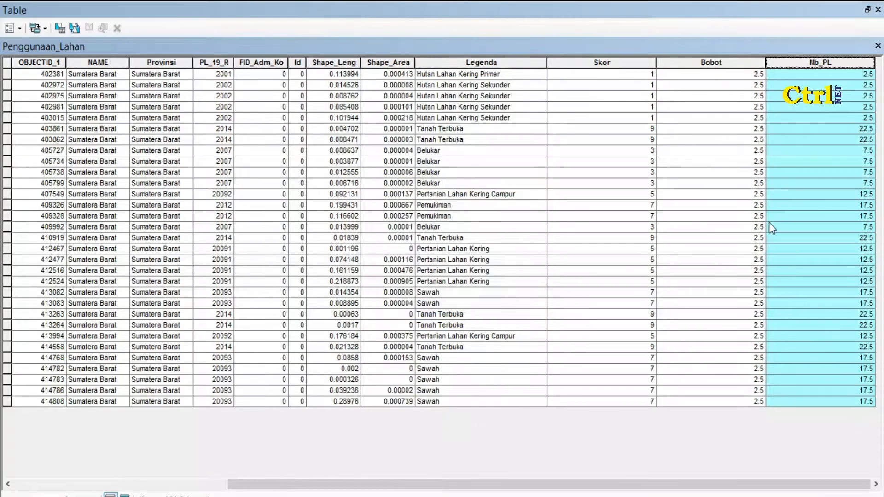
{"action": "left_click", "coordinate": [816, 228]}
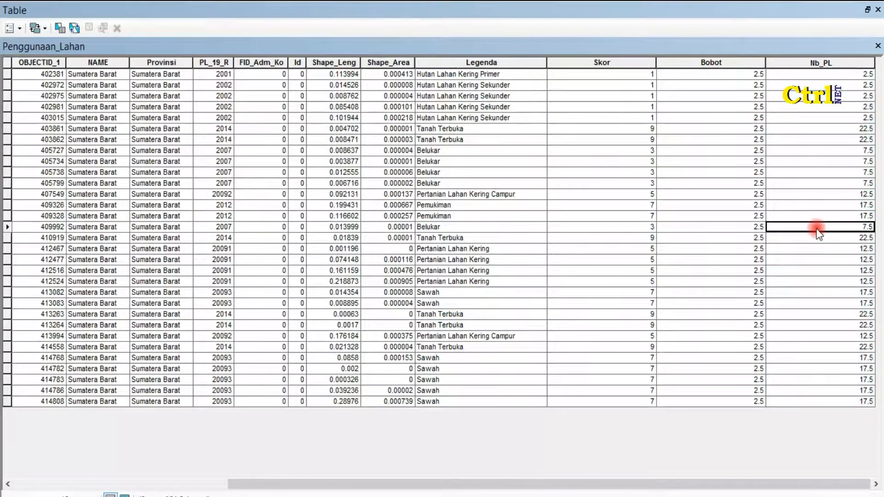
- Close the Penggunaan_Lahan attribute table and save the map document
{"action": "left_click", "coordinate": [879, 46]}
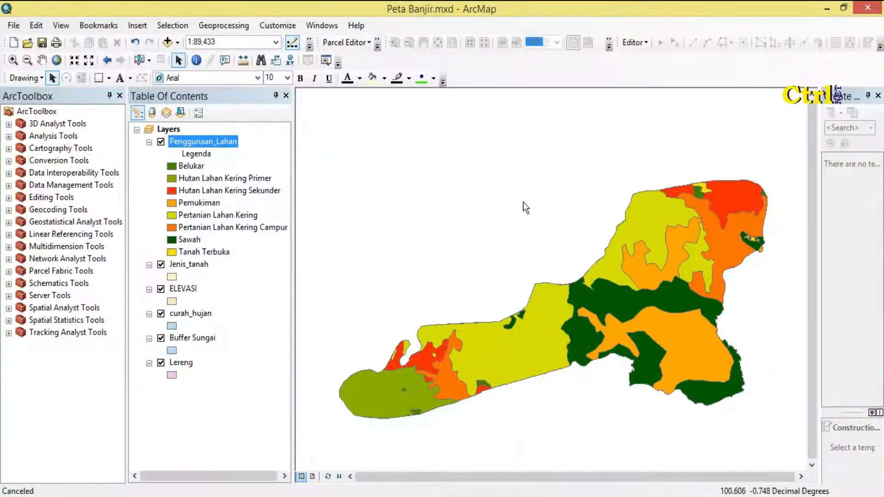
{"action": "left_click", "coordinate": [47, 40]}
- Open the attribute table of the Jenis_tanah layer and move the JENIS_TANA column to the end, after Shape_Area
{"action": "left_click", "coordinate": [199, 266]}
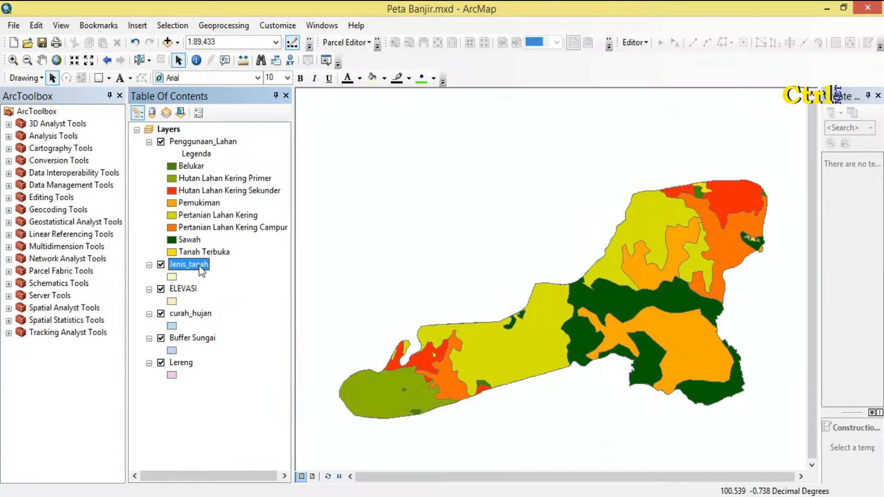
{"action": "right_click", "coordinate": [199, 266]}
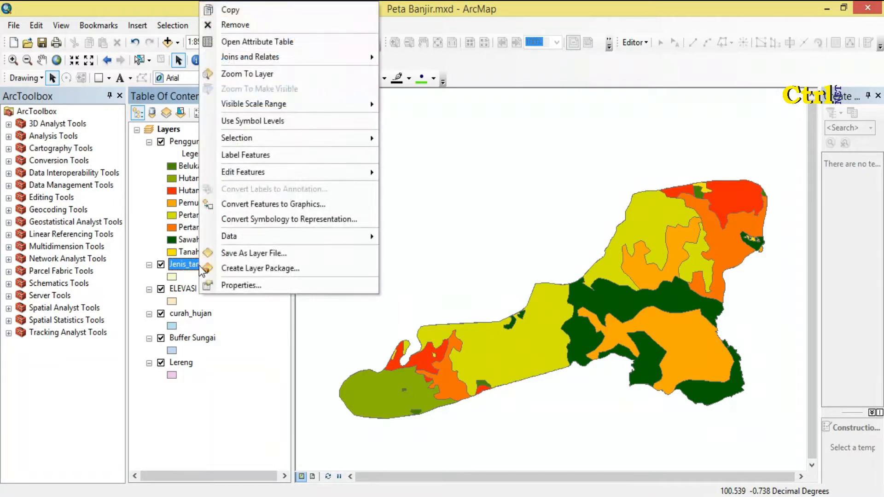
{"action": "left_click", "coordinate": [339, 42]}
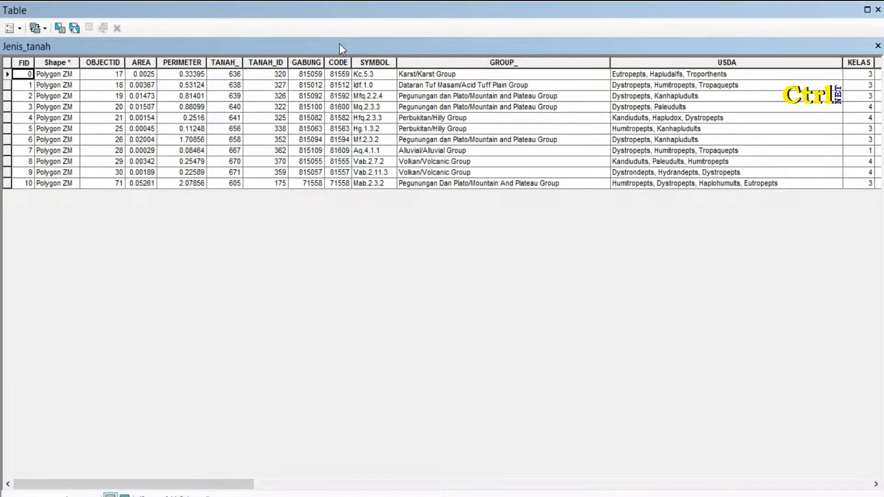
{"action": "left_click_drag", "start_coordinate": [177, 484], "coordinate": [811, 466]}
{"action": "left_click", "coordinate": [101, 64]}
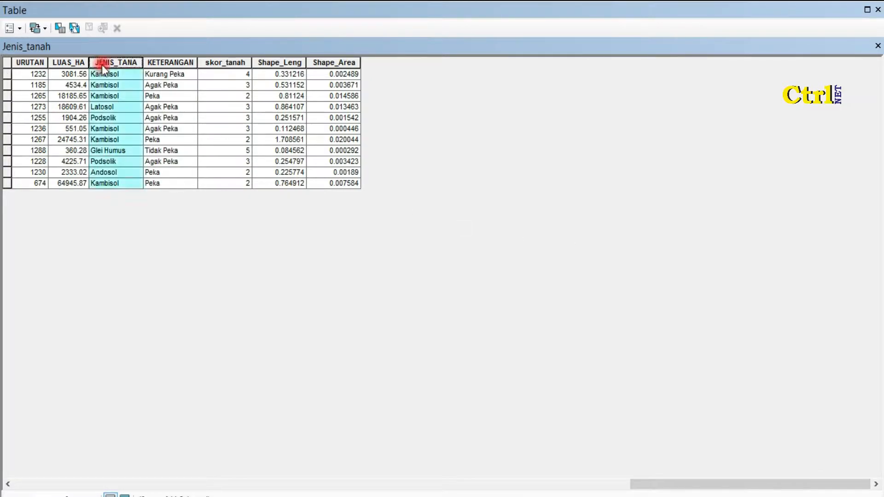
{"action": "left_click_drag", "start_coordinate": [101, 65], "coordinate": [379, 70]}
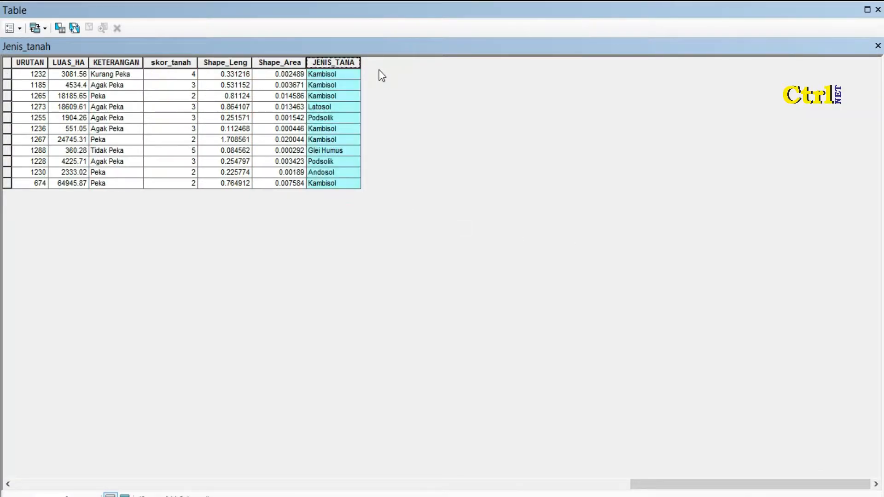
{"action": "left_click", "coordinate": [284, 159]}
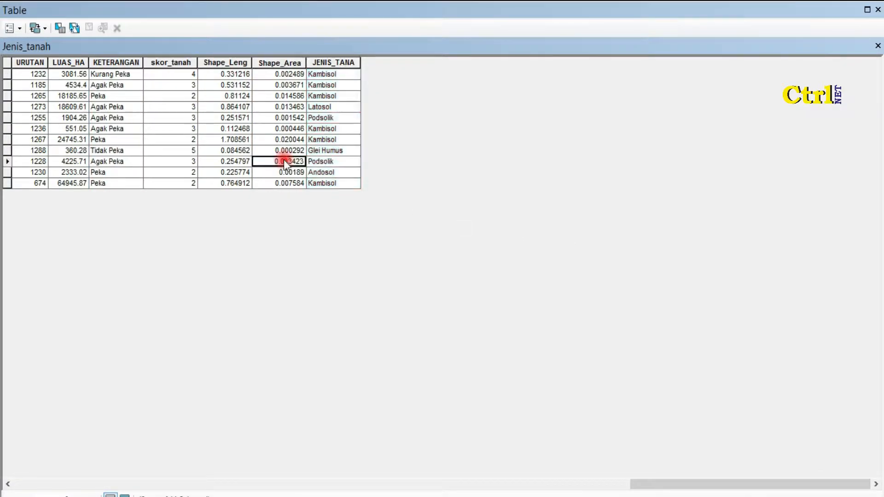
- Add a field named Skor of type Double to the Jenis_tanah table
{"action": "left_click", "coordinate": [18, 26]}
{"action": "left_click", "coordinate": [45, 123]}
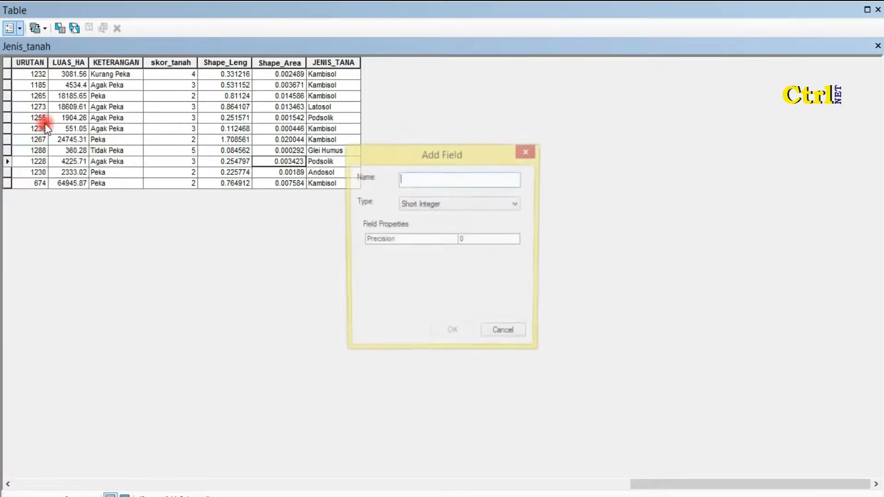
{"action": "type", "text": "sKOR"}
{"action": "key", "text": "BackSpace"}
{"action": "key", "text": "BackSpace"}
{"action": "key", "text": "BackSpace"}
{"action": "key", "text": "BackSpace"}
{"action": "type", "text": "Skor"}
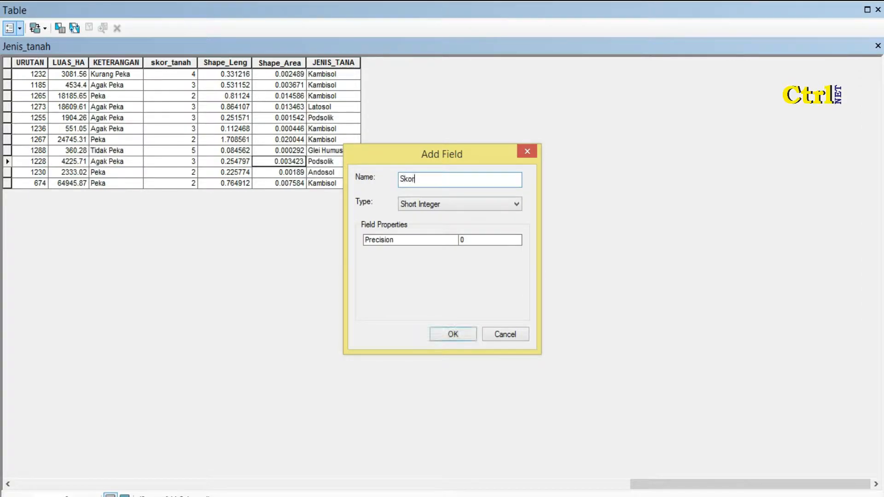
{"action": "left_click", "coordinate": [420, 204]}
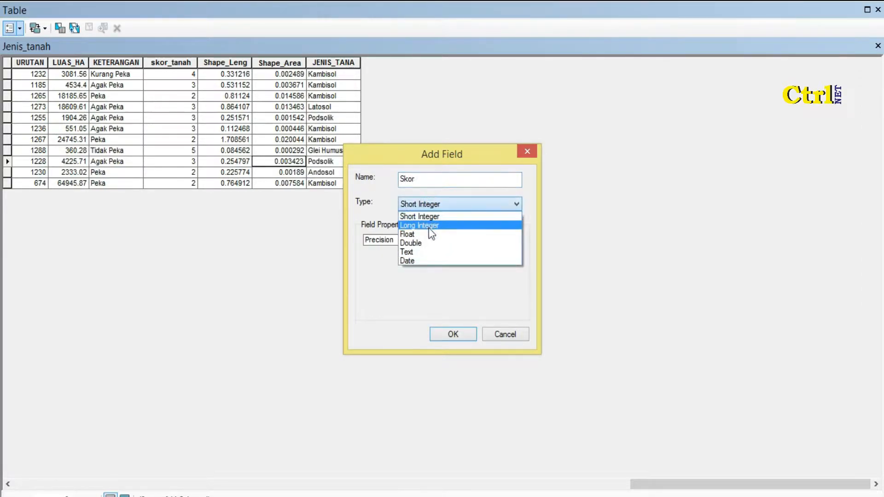
{"action": "left_click", "coordinate": [429, 243]}
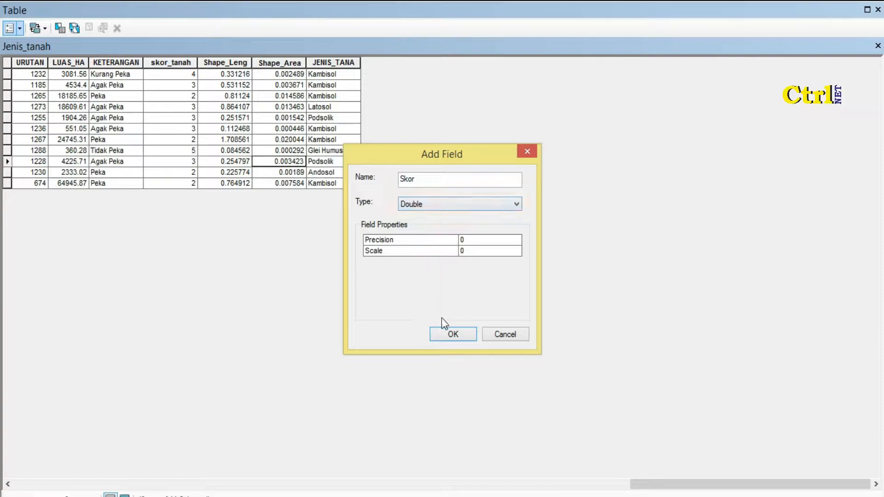
{"action": "left_click", "coordinate": [449, 332]}
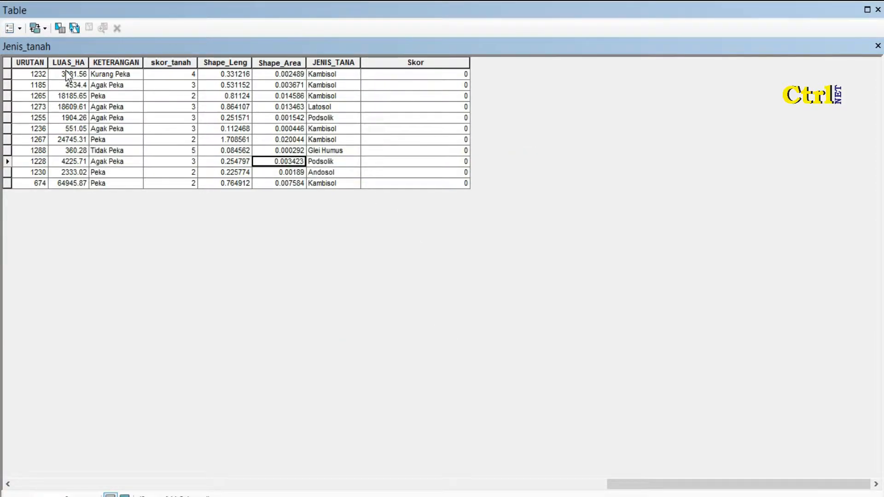
- Select the Jenis_tanah records by attributes with the expression "JENIS_TANA" = 'Andosol'
{"action": "left_click", "coordinate": [59, 28]}
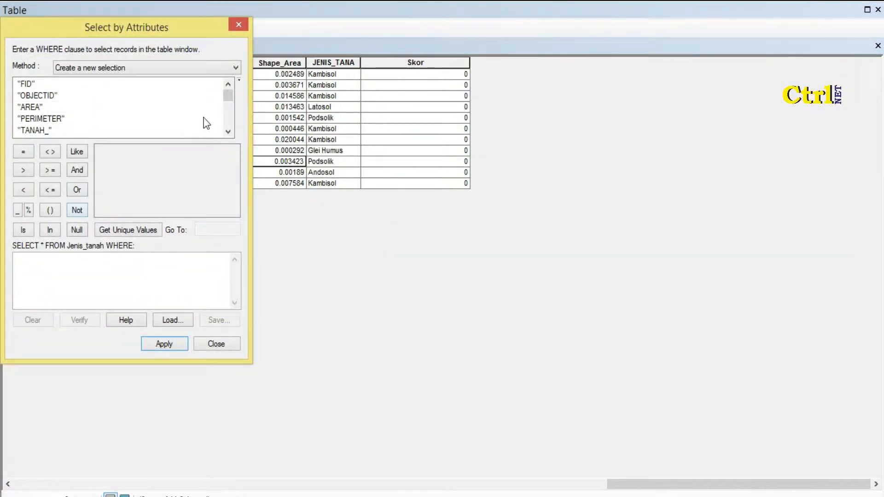
{"action": "left_click_drag", "start_coordinate": [228, 96], "coordinate": [231, 126]}
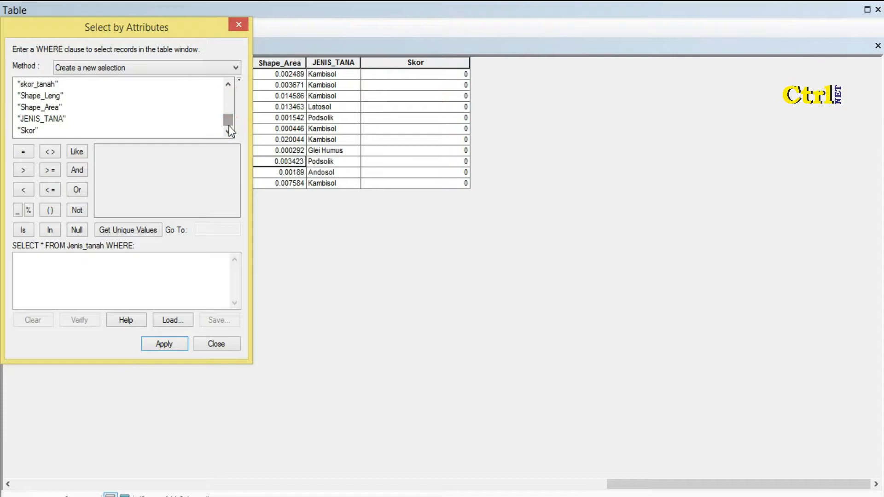
{"action": "double_click", "coordinate": [46, 118]}
{"action": "left_click", "coordinate": [23, 152]}
{"action": "left_click", "coordinate": [122, 230]}
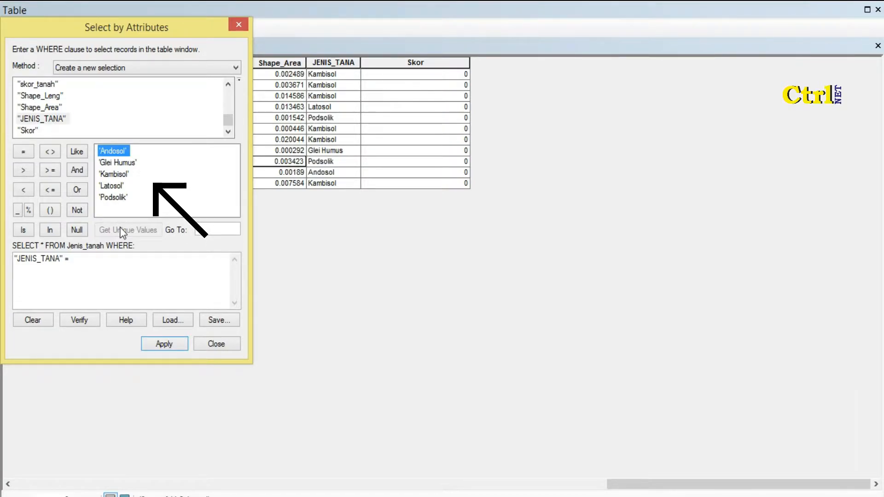
{"action": "double_click", "coordinate": [118, 152]}
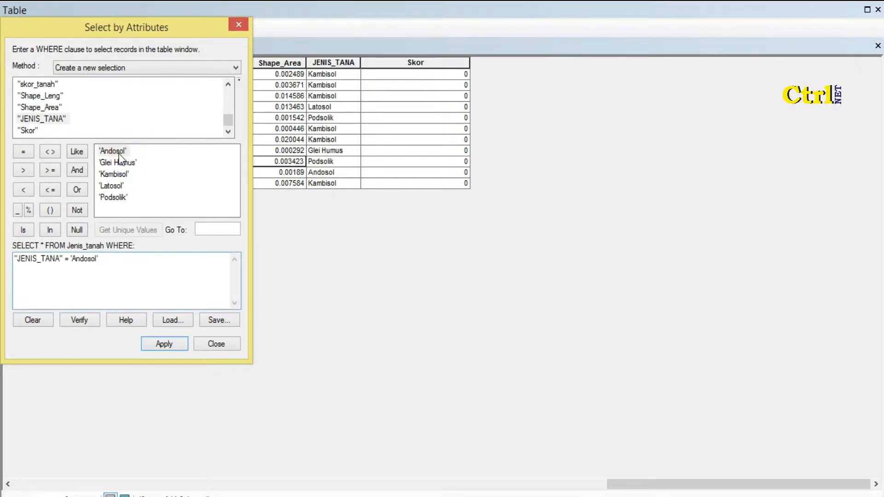
{"action": "left_click", "coordinate": [178, 344]}
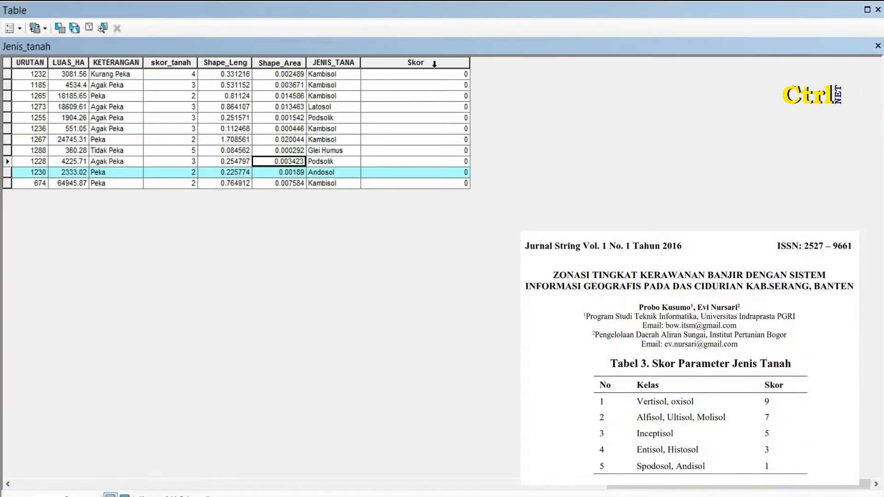
- Calculate the Skor field as 1 for the selected Andosol record with the Field Calculator
{"action": "left_click", "coordinate": [436, 64]}
{"action": "right_click", "coordinate": [436, 65]}
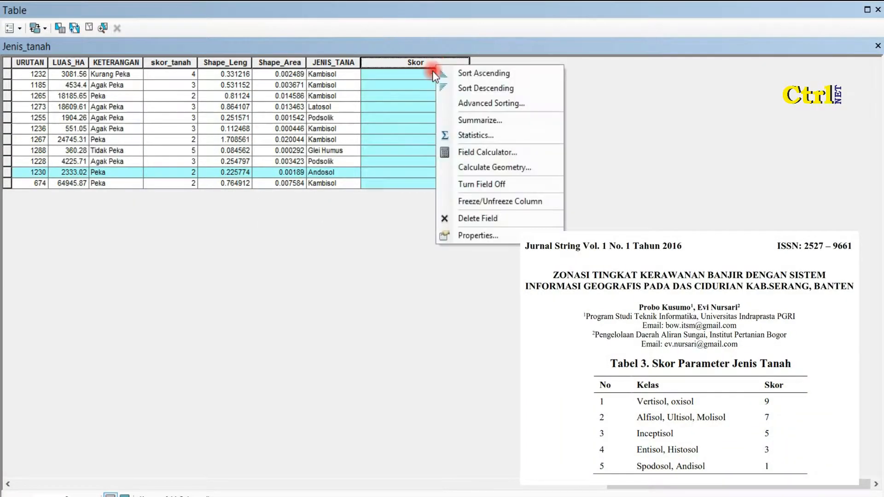
{"action": "left_click", "coordinate": [531, 146]}
{"action": "left_click", "coordinate": [426, 285]}
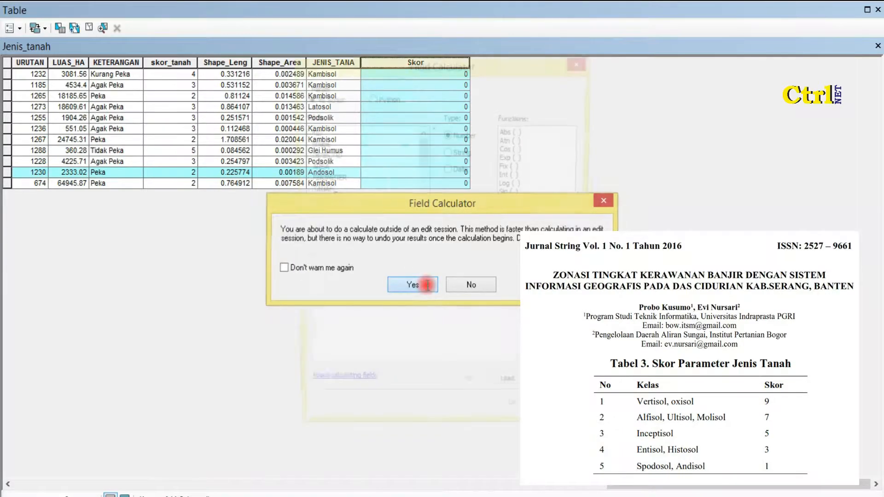
{"action": "left_click", "coordinate": [405, 281]}
{"action": "type", "text": "1"}
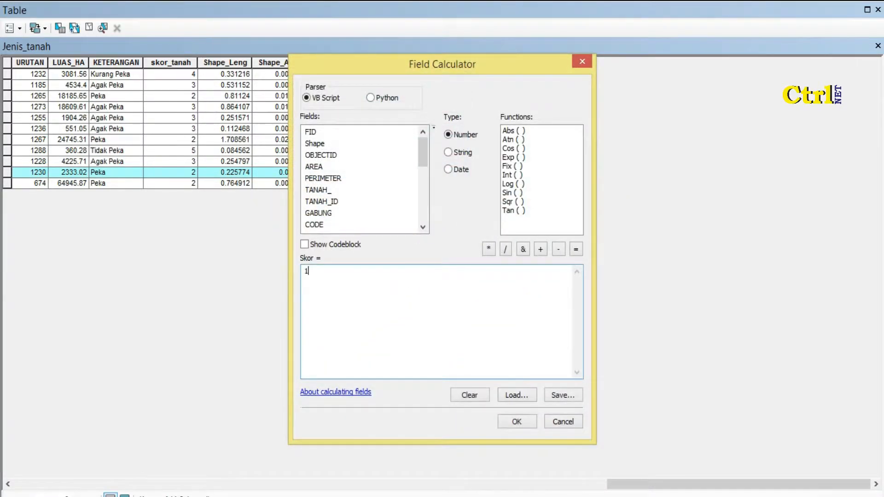
{"action": "left_click", "coordinate": [516, 422]}
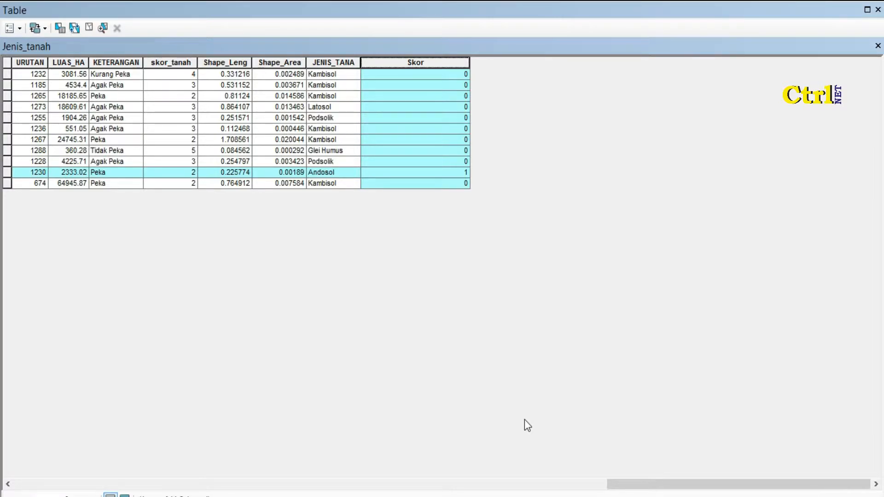
- Select the Jenis_tanah records by attributes with the expression "JENIS_TANA" = 'Glei Humus'
{"action": "left_click", "coordinate": [57, 26]}
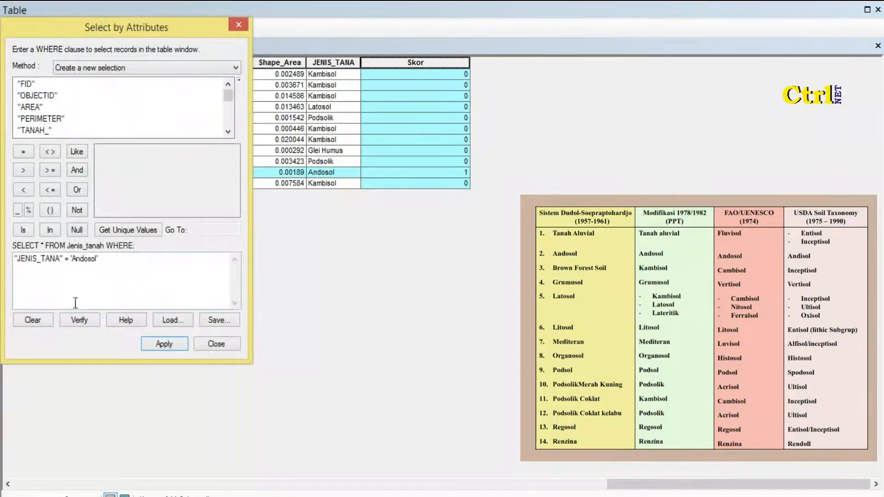
{"action": "left_click", "coordinate": [45, 320]}
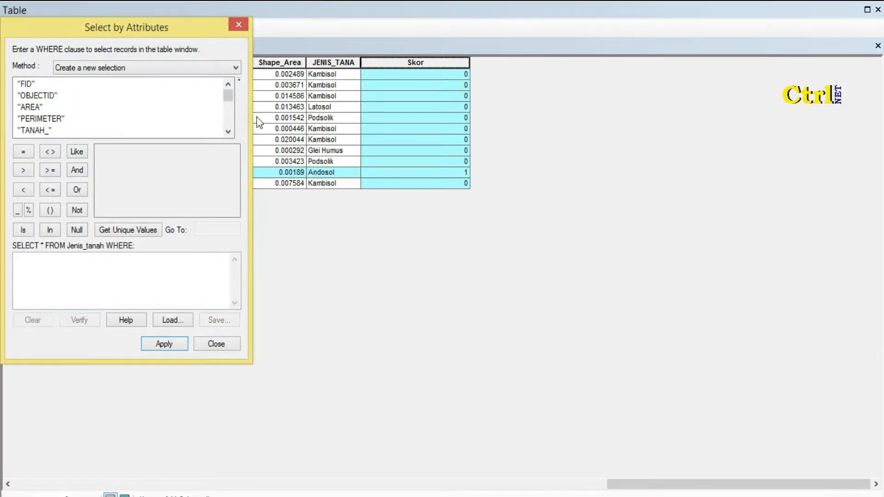
{"action": "left_click_drag", "start_coordinate": [231, 102], "coordinate": [234, 132]}
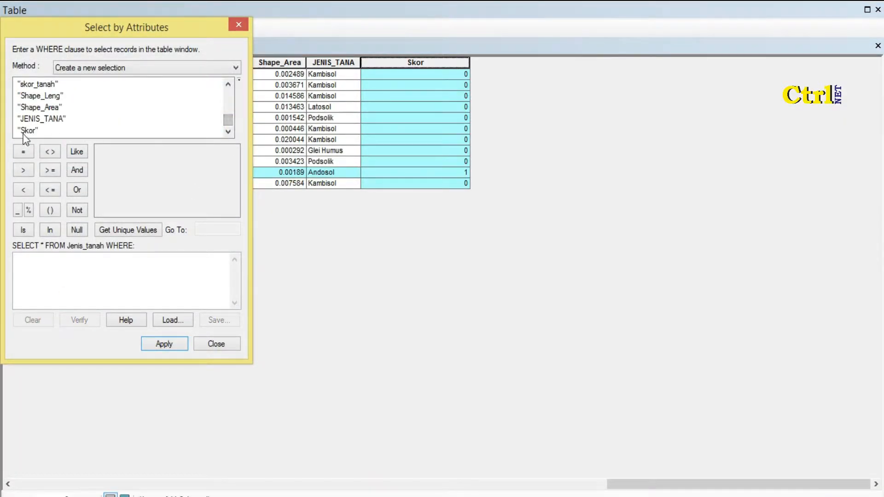
{"action": "double_click", "coordinate": [46, 119]}
{"action": "left_click", "coordinate": [26, 152]}
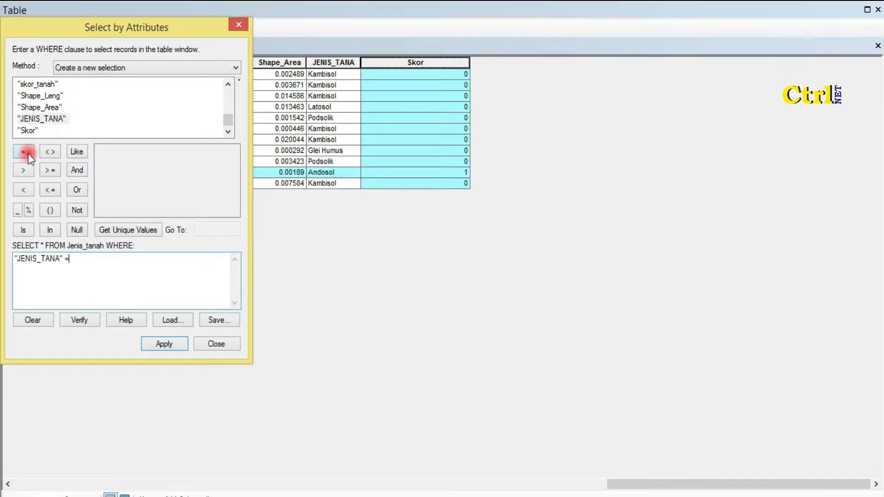
{"action": "left_click", "coordinate": [130, 229]}
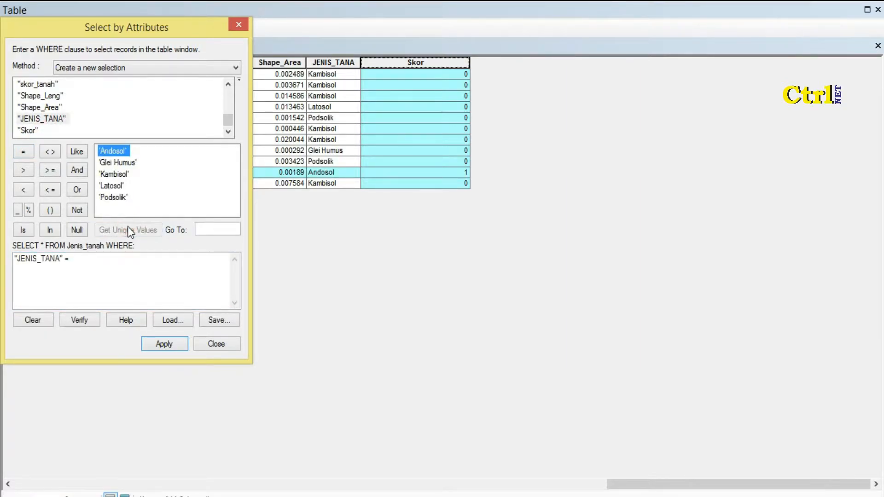
{"action": "double_click", "coordinate": [123, 164]}
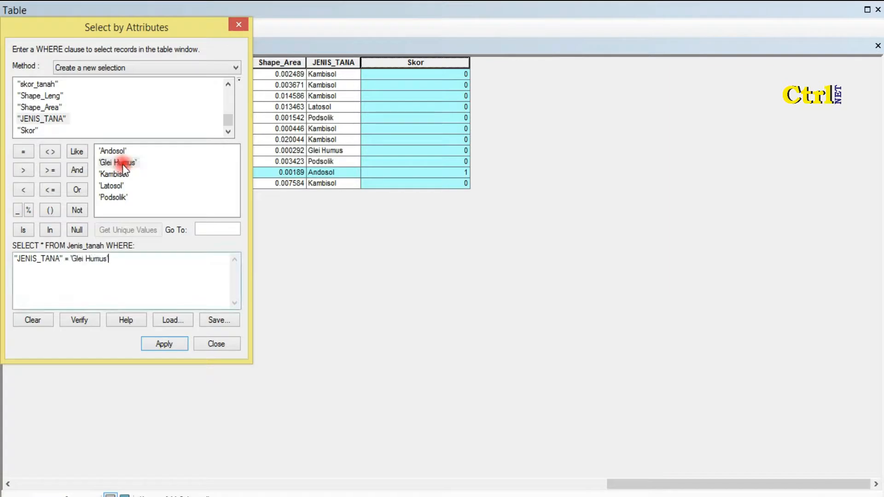
{"action": "left_click", "coordinate": [169, 344]}
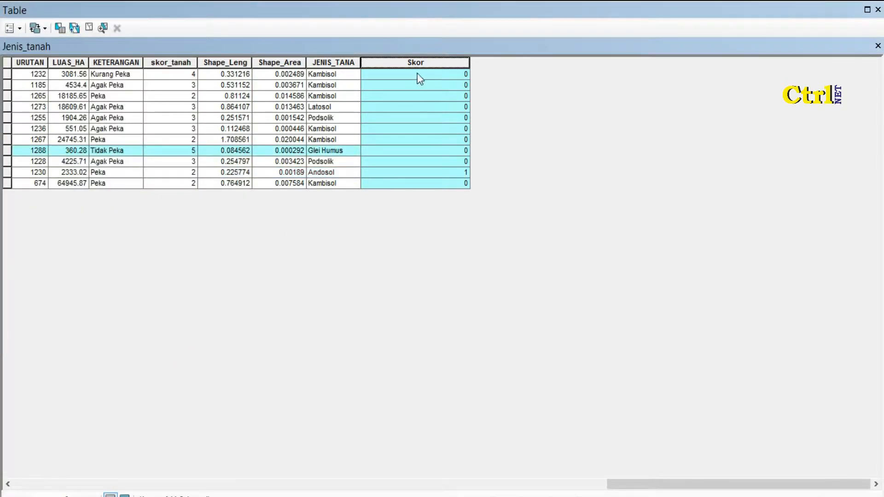
- Calculate the Skor field as 5 for the selected Glei Humus record with the Field Calculator
{"action": "right_click", "coordinate": [412, 63]}
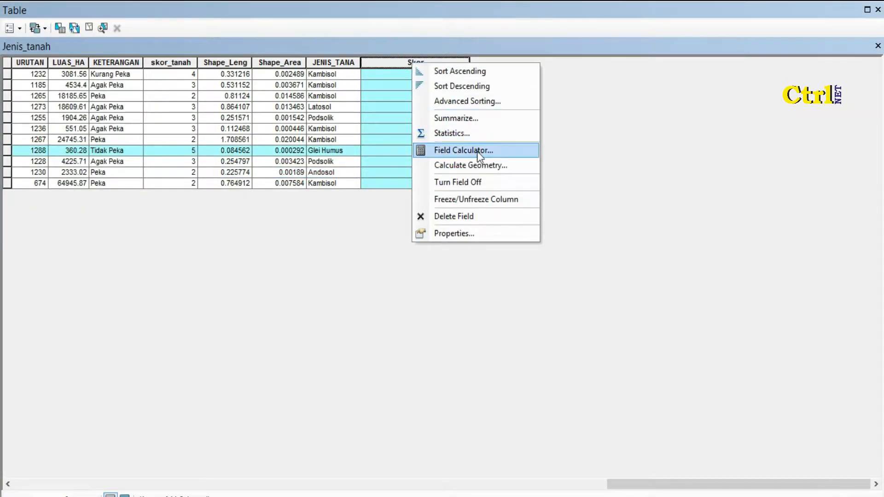
{"action": "left_click", "coordinate": [478, 152]}
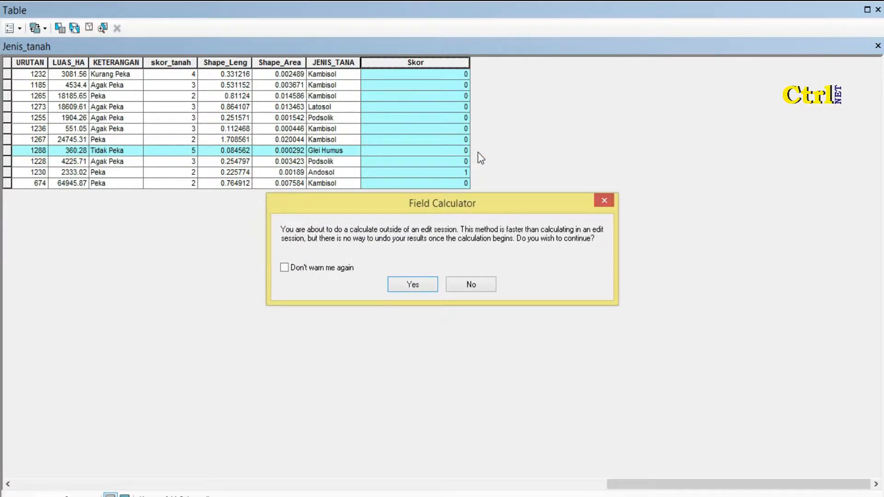
{"action": "left_click", "coordinate": [422, 279]}
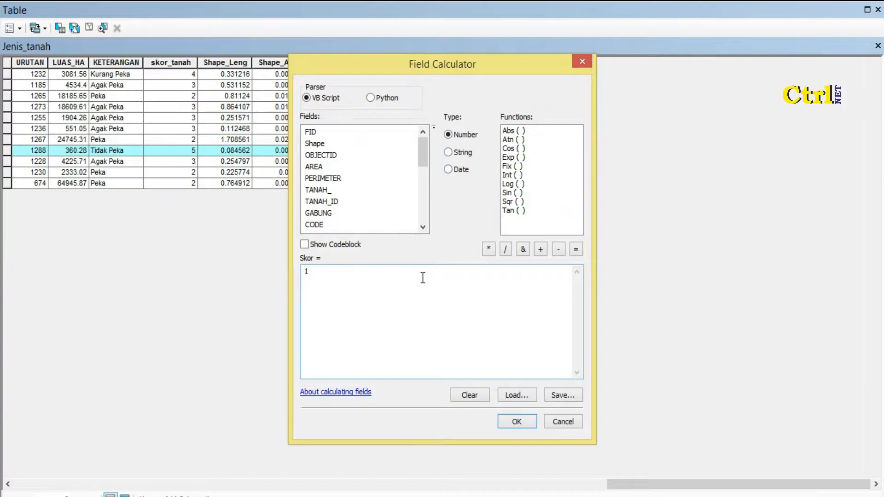
{"action": "double_click", "coordinate": [307, 272]}
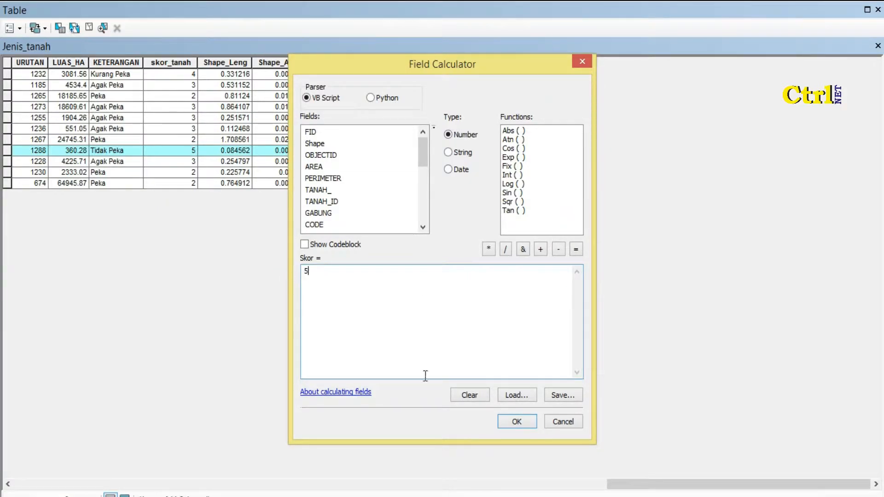
{"action": "left_click", "coordinate": [513, 423]}
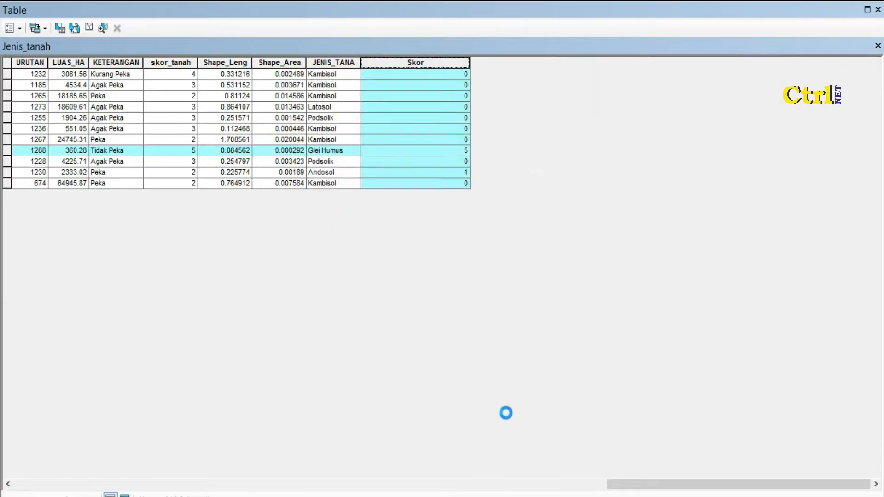
- Replace the attribute selection expression for Jenis_tanah with "JENIS_TANA" = 'Kambisol'
{"action": "left_click", "coordinate": [60, 29]}
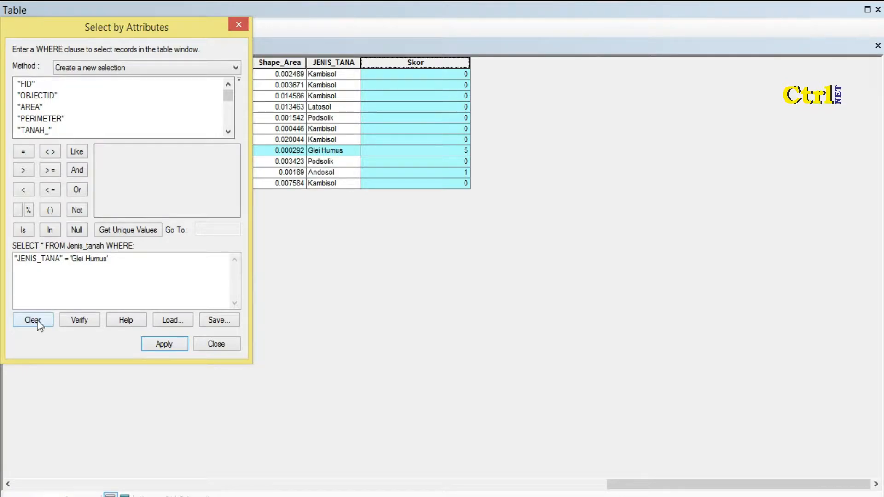
{"action": "left_click", "coordinate": [116, 229]}
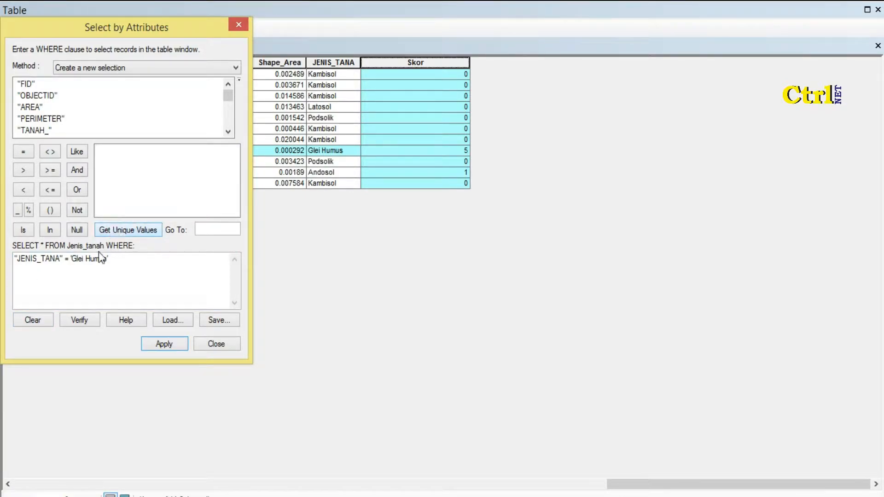
{"action": "left_click", "coordinate": [52, 320]}
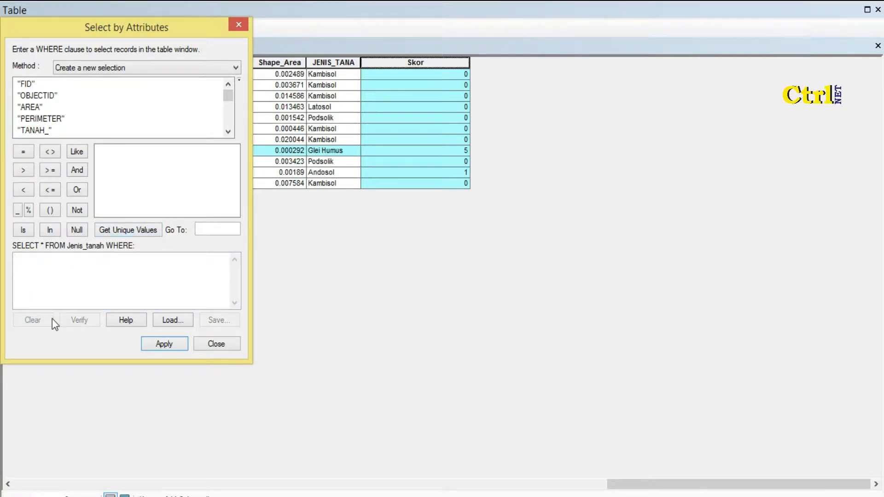
{"action": "scroll", "coordinate": [231, 103], "scroll_direction": "down", "scroll_amount": 3}
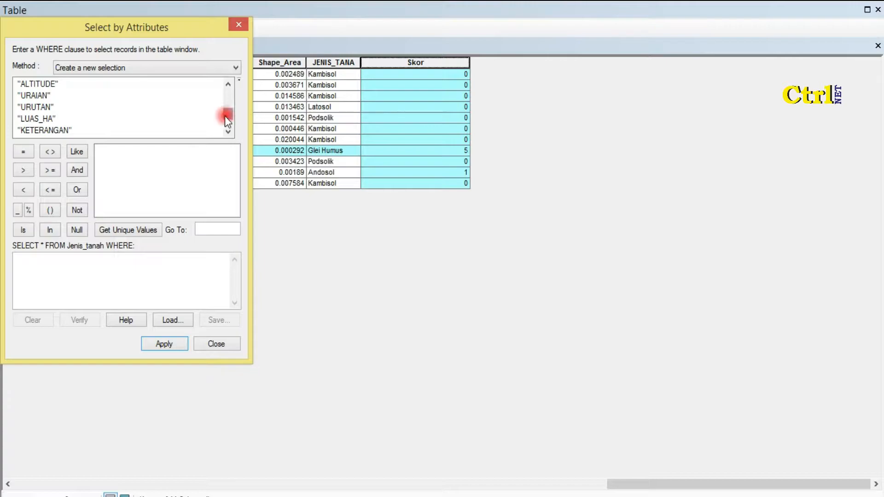
{"action": "left_click_drag", "start_coordinate": [226, 115], "coordinate": [225, 129]}
{"action": "double_click", "coordinate": [41, 119]}
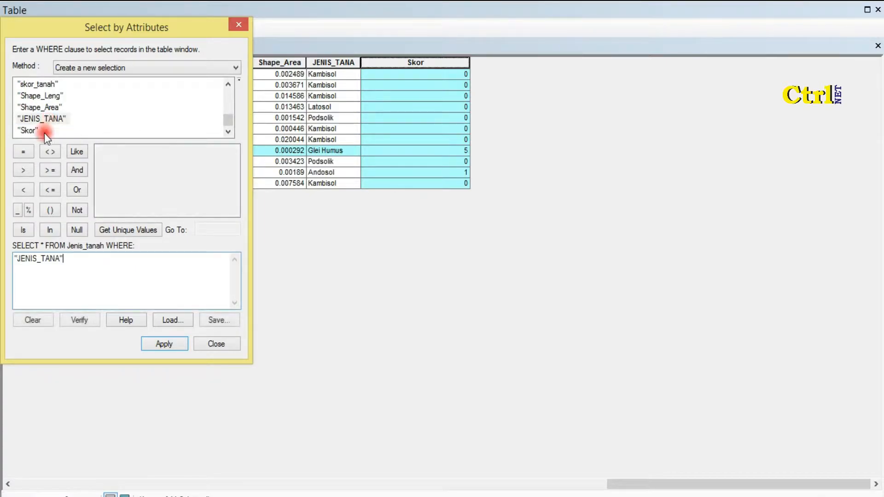
{"action": "left_click", "coordinate": [23, 152]}
{"action": "left_click", "coordinate": [143, 230]}
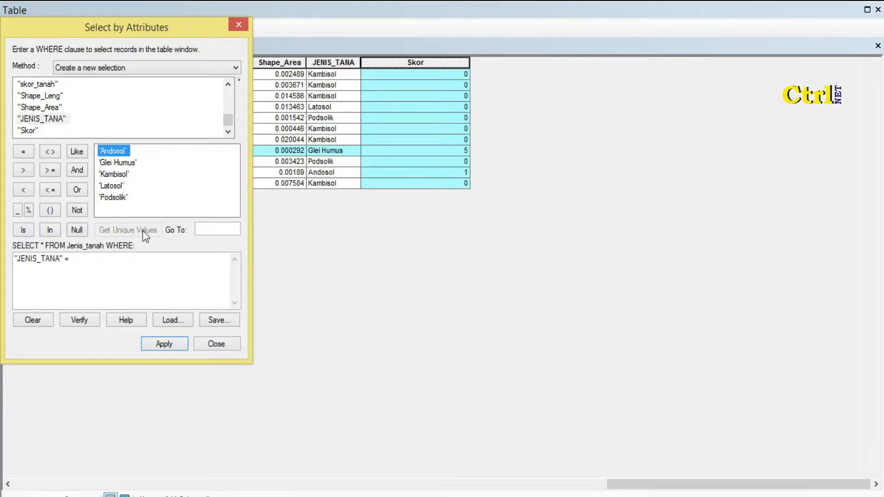
{"action": "double_click", "coordinate": [106, 174]}
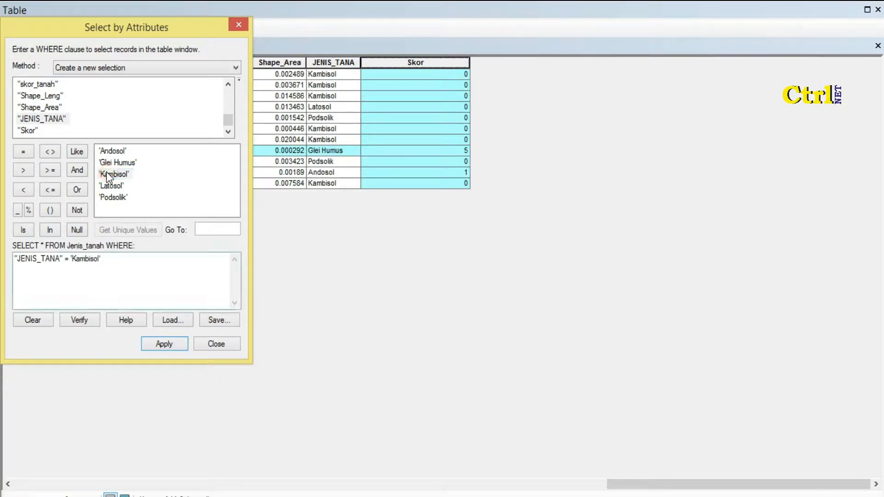
- Extend the Kambisol expression with OR "JENIS_TANA", removing the mistaken "Skor" = part from it
{"action": "left_click", "coordinate": [79, 190]}
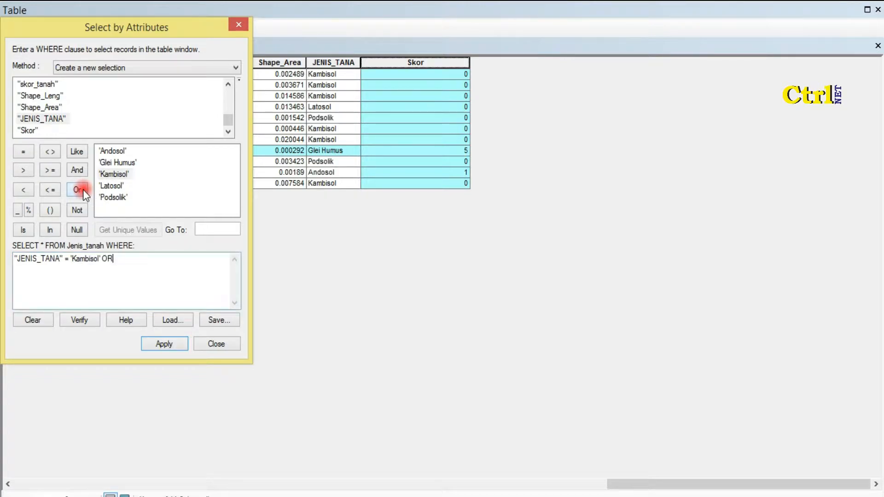
{"action": "double_click", "coordinate": [28, 130]}
{"action": "left_click", "coordinate": [23, 152]}
{"action": "left_click", "coordinate": [126, 234]}
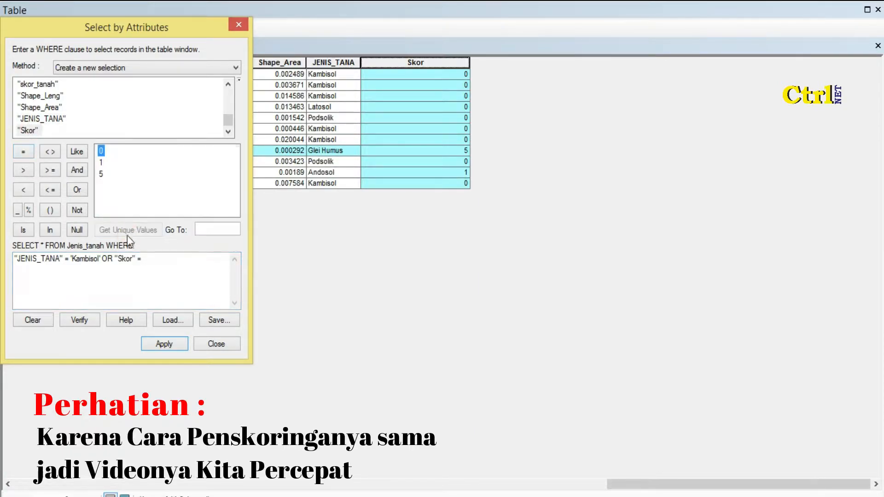
{"action": "double_click", "coordinate": [59, 120]}
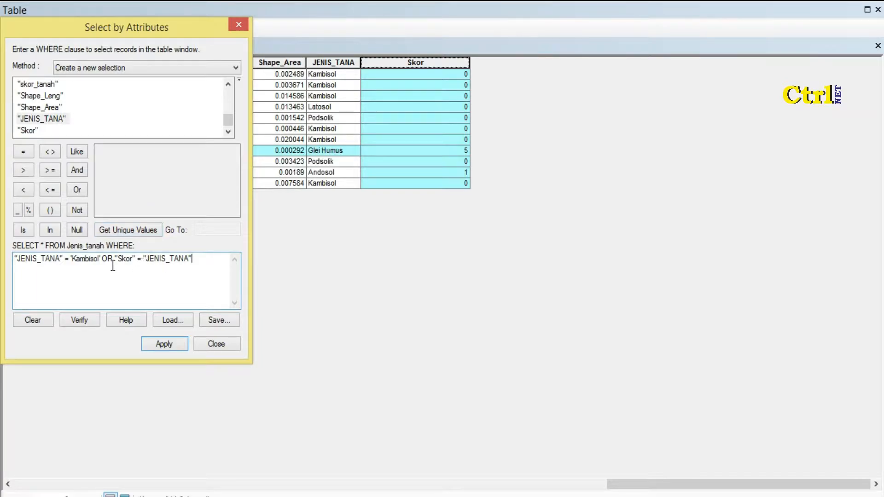
{"action": "left_click_drag", "start_coordinate": [136, 259], "coordinate": [115, 258]}
{"action": "key", "text": "Delete"}
{"action": "key", "text": "Delete"}
{"action": "key", "text": "Delete"}
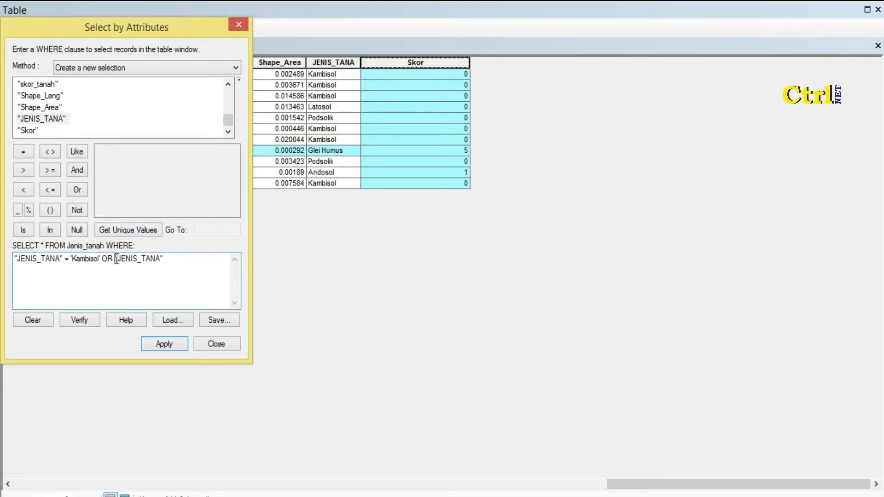
- Complete the second condition as "JENIS_TANA" = 'Latosol' and apply the selection of Kambisol and Latosol records
{"action": "left_click", "coordinate": [23, 151]}
{"action": "left_click", "coordinate": [124, 229]}
{"action": "double_click", "coordinate": [111, 185]}
{"action": "left_click", "coordinate": [164, 344]}
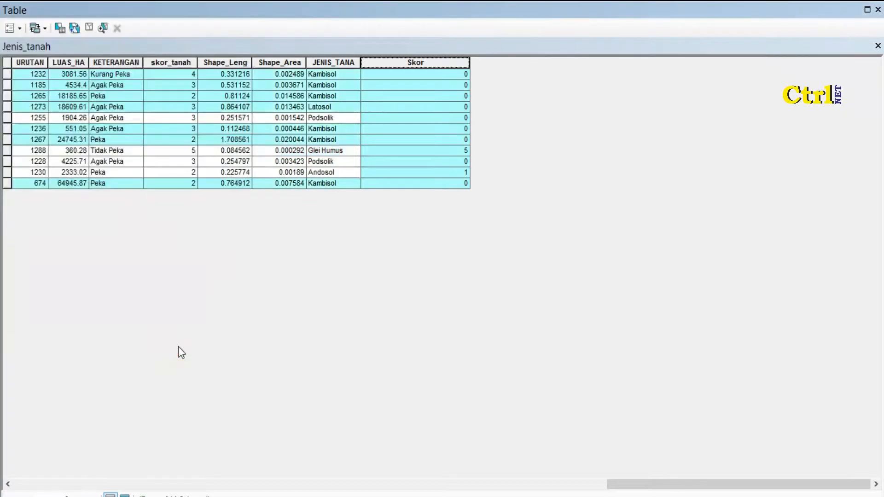
- Calculate the Skor field as 5 for the selected Kambisol and Latosol records with the Field Calculator
{"action": "right_click", "coordinate": [423, 65]}
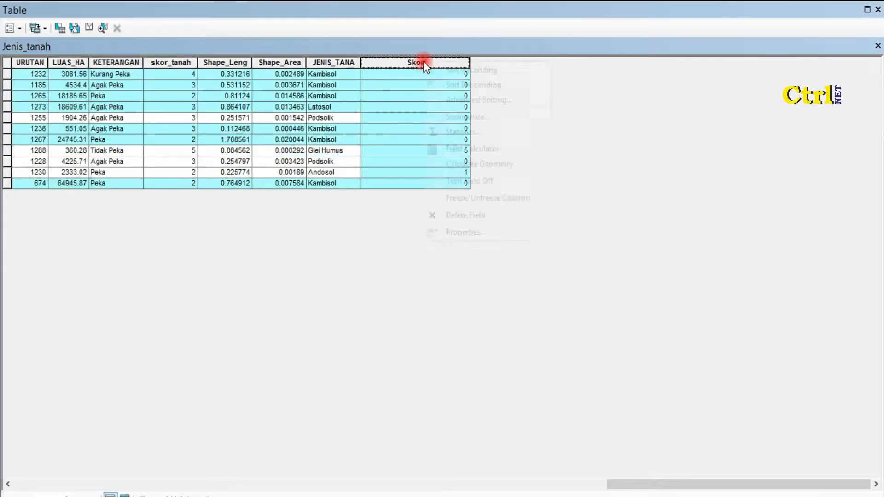
{"action": "left_click", "coordinate": [475, 146]}
{"action": "left_click", "coordinate": [407, 285]}
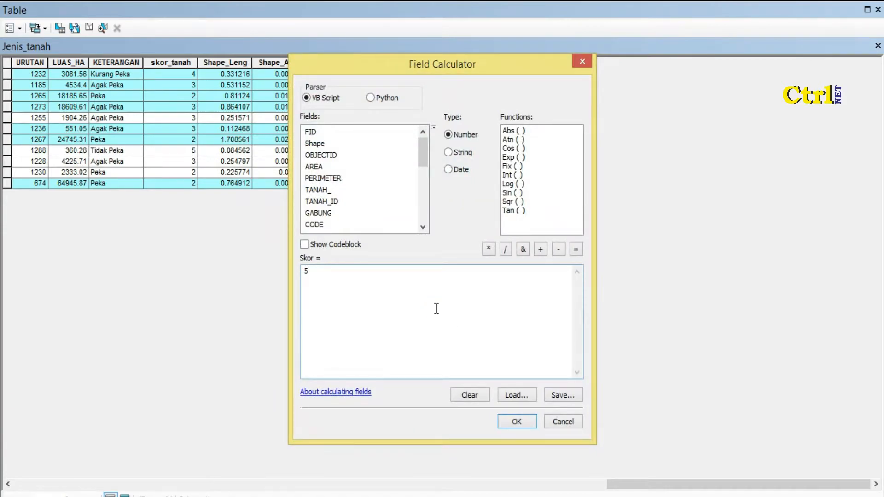
{"action": "left_click", "coordinate": [514, 420]}
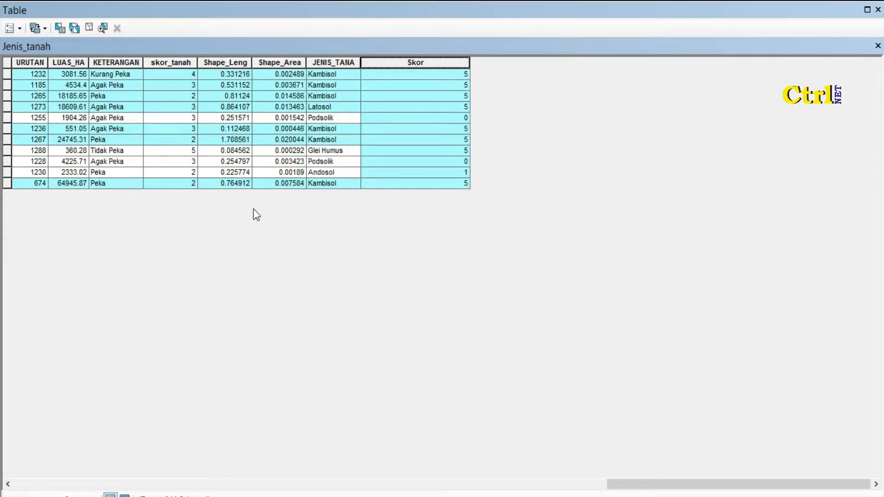
- Select the Jenis_tanah records by attributes with the expression "JENIS_TANA" = 'Podsolik'
{"action": "left_click", "coordinate": [57, 30]}
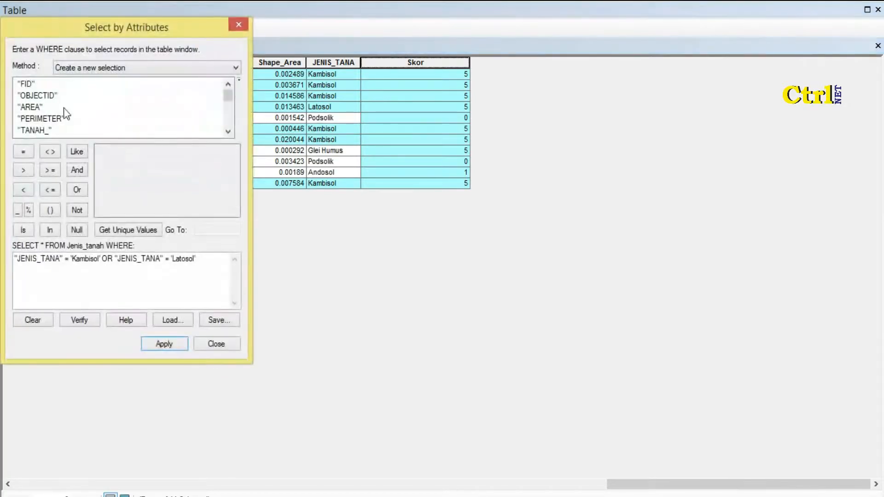
{"action": "left_click", "coordinate": [40, 316]}
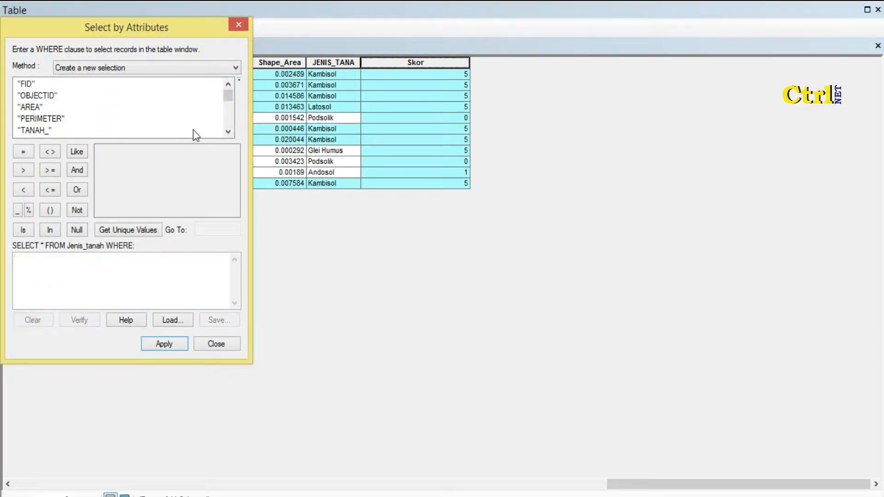
{"action": "left_click_drag", "start_coordinate": [227, 101], "coordinate": [227, 139]}
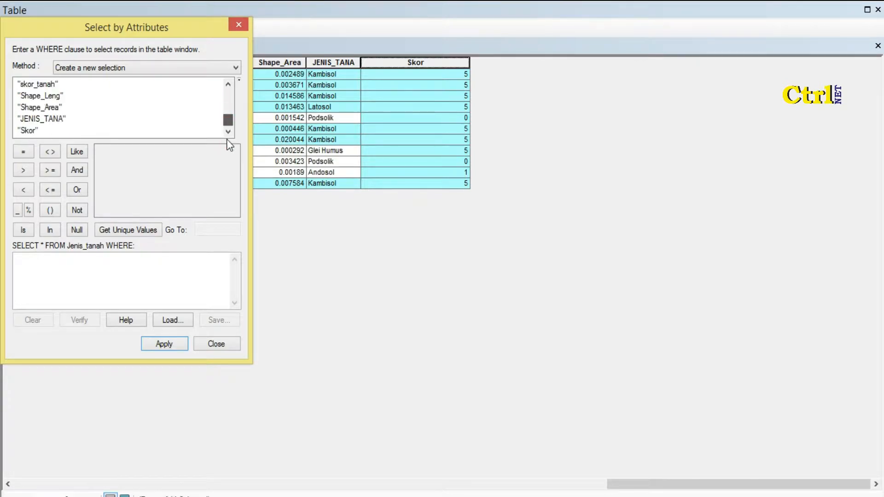
{"action": "double_click", "coordinate": [33, 119]}
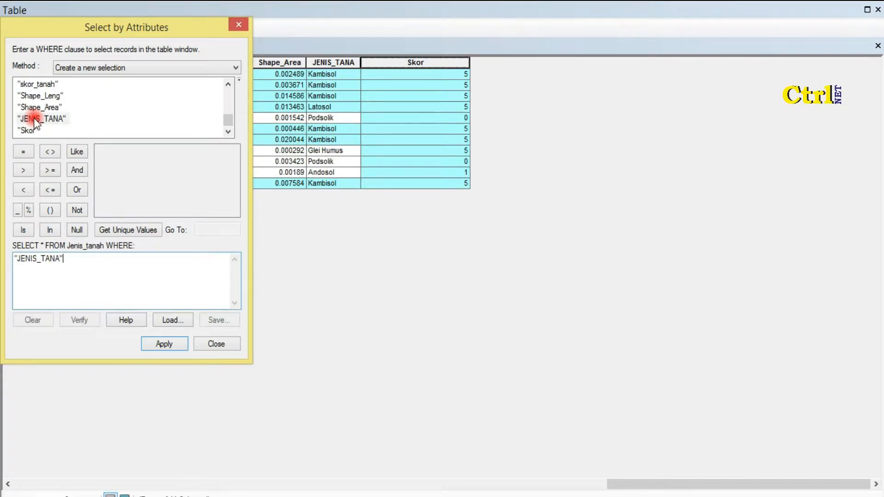
{"action": "left_click", "coordinate": [23, 152]}
{"action": "left_click", "coordinate": [134, 228]}
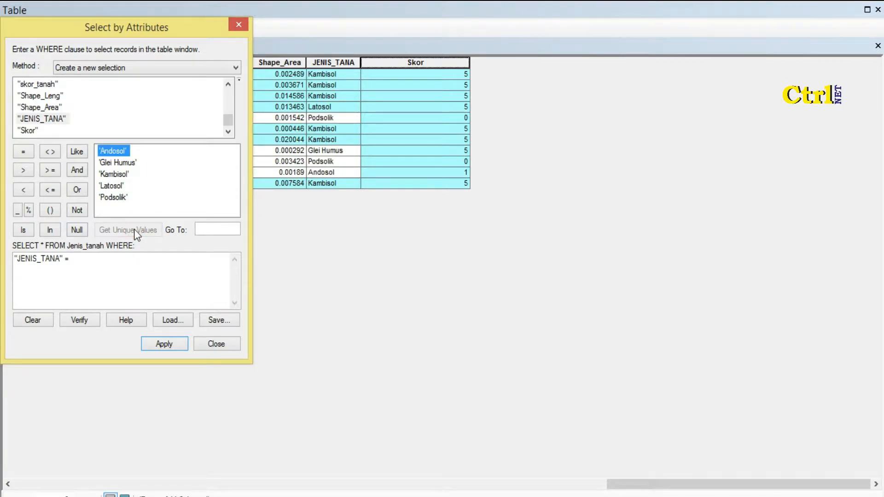
{"action": "double_click", "coordinate": [113, 197]}
{"action": "left_click", "coordinate": [159, 295]}
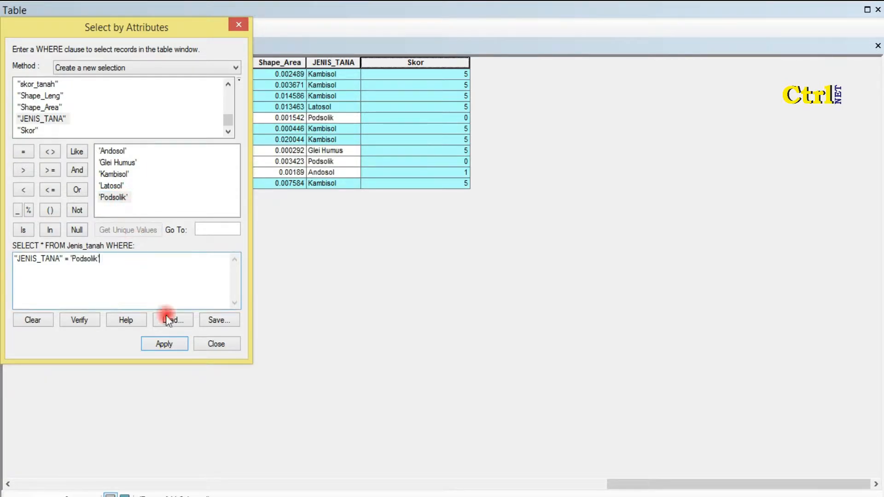
{"action": "left_click", "coordinate": [169, 349]}
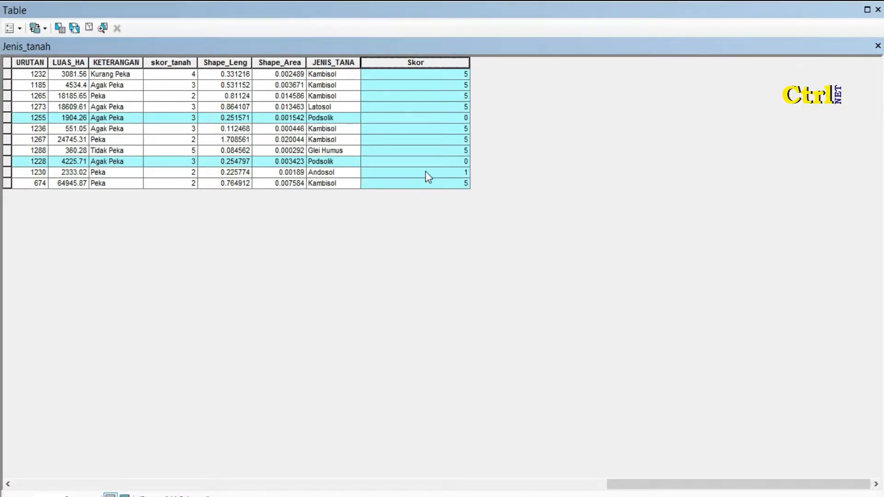
- Calculate the Skor field as 7 for the selected Podsolik records with the Field Calculator and clear the selection
{"action": "right_click", "coordinate": [417, 64]}
{"action": "left_click", "coordinate": [478, 147]}
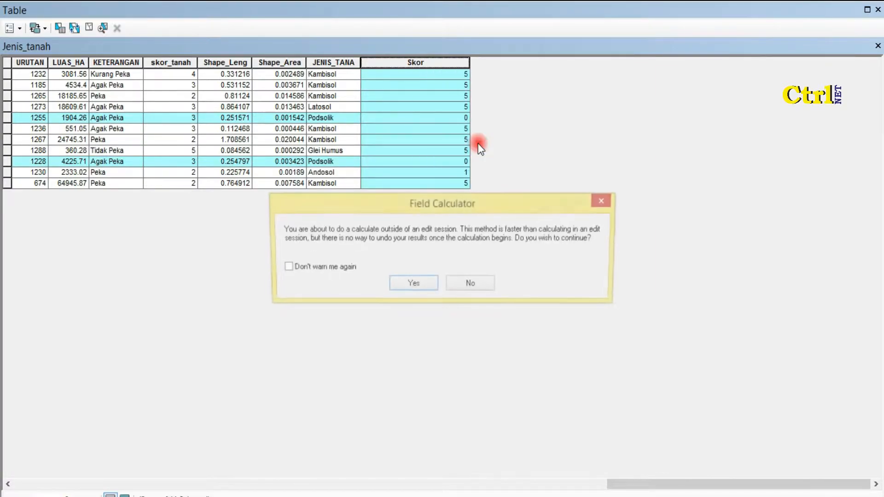
{"action": "left_click", "coordinate": [411, 282]}
{"action": "left_click", "coordinate": [411, 284]}
{"action": "key", "text": "BackSpace"}
{"action": "type", "text": "7"}
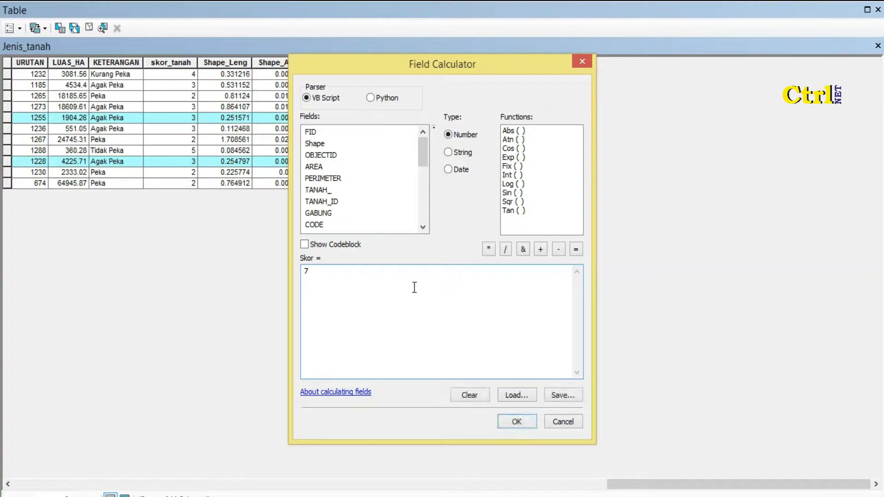
{"action": "left_click", "coordinate": [528, 421]}
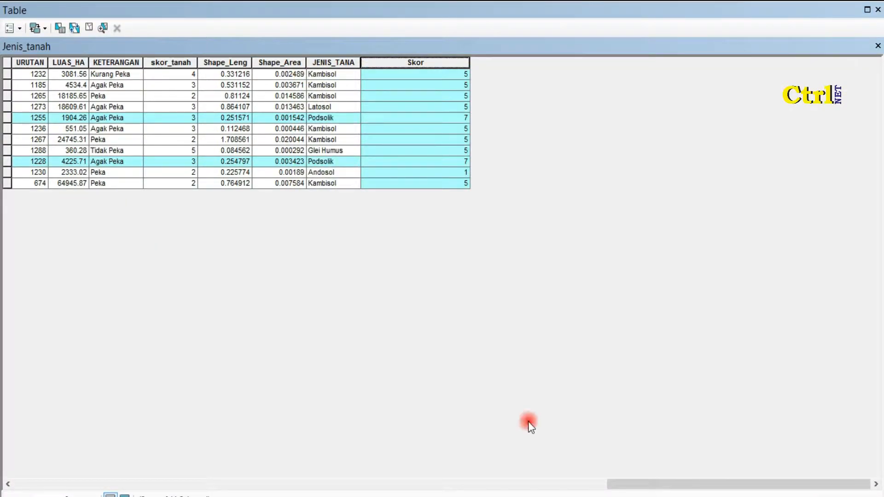
{"action": "left_click", "coordinate": [6, 64]}
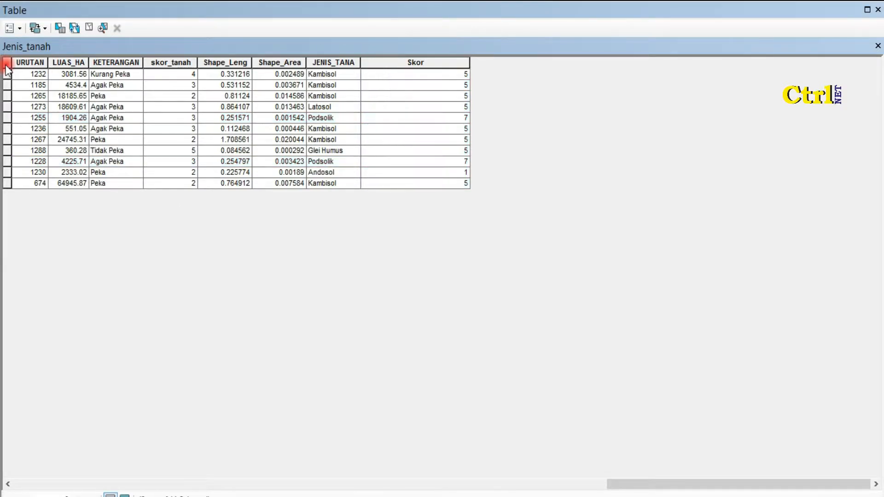
- Add a Double field named Bobot to the Jenis_tanah attribute table
{"action": "left_click", "coordinate": [20, 28]}
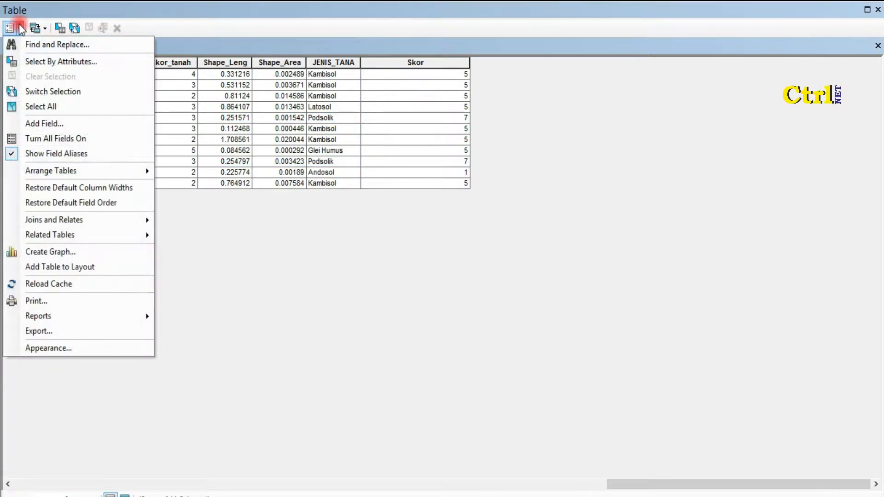
{"action": "left_click", "coordinate": [37, 125]}
{"action": "type", "text": "B"}
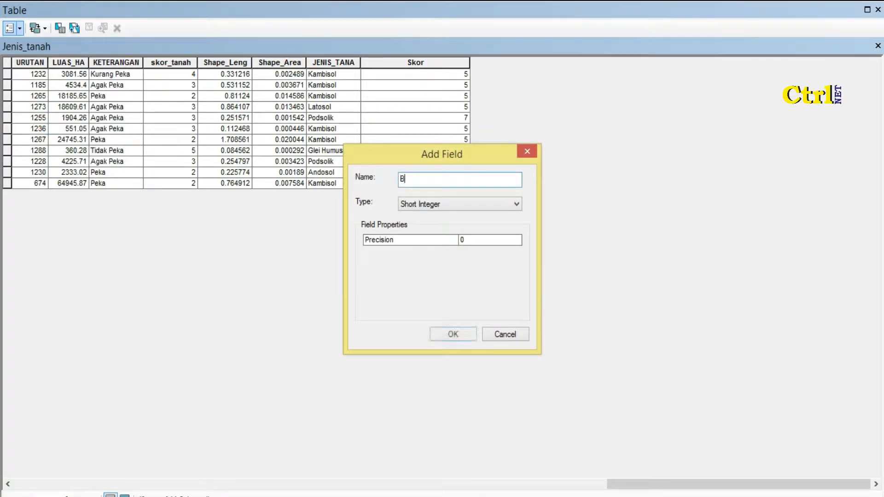
{"action": "type", "text": "obot"}
{"action": "left_click", "coordinate": [449, 206]}
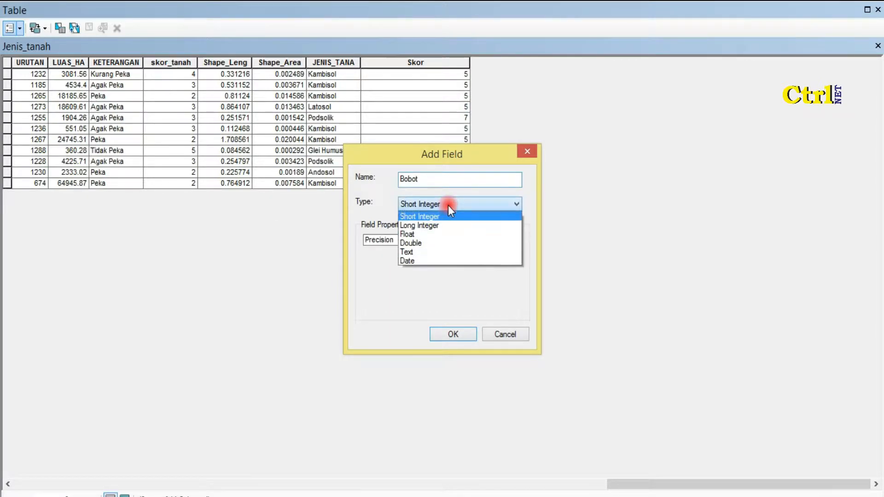
{"action": "left_click", "coordinate": [443, 240]}
{"action": "left_click", "coordinate": [449, 333]}
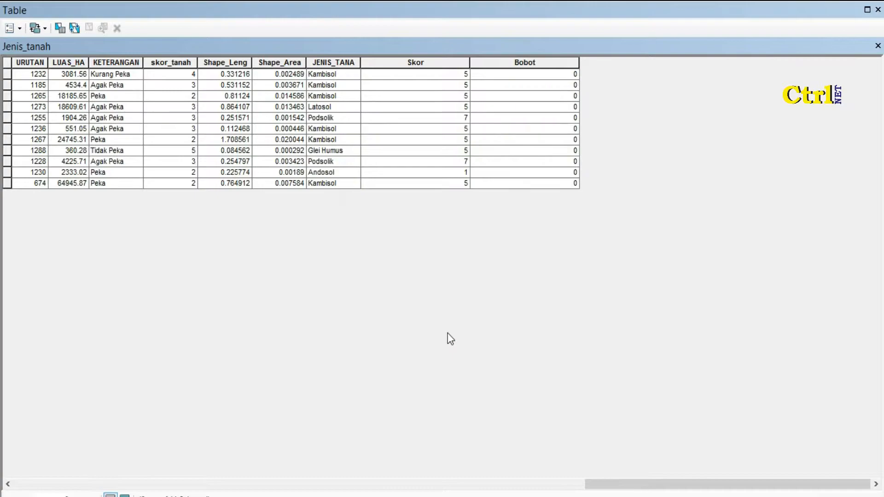
- Calculate the Bobot field as 1 for all Jenis_tanah records with the Field Calculator
{"action": "left_click", "coordinate": [530, 63]}
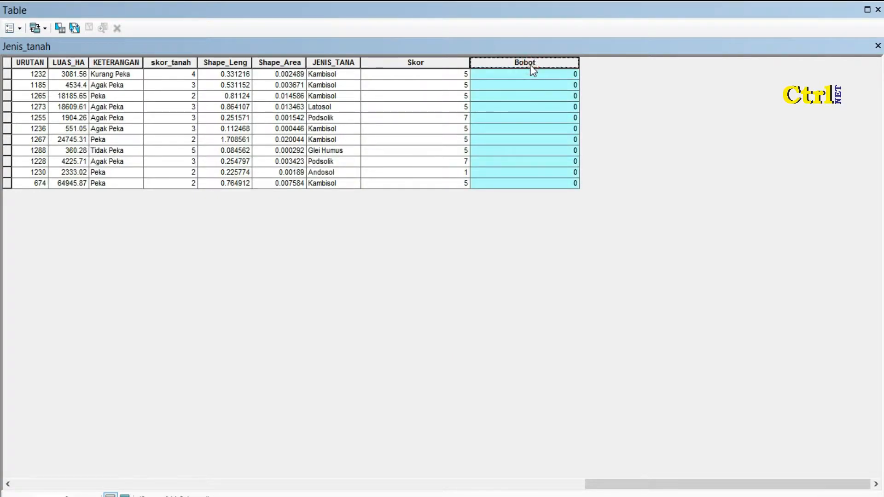
{"action": "right_click", "coordinate": [530, 63]}
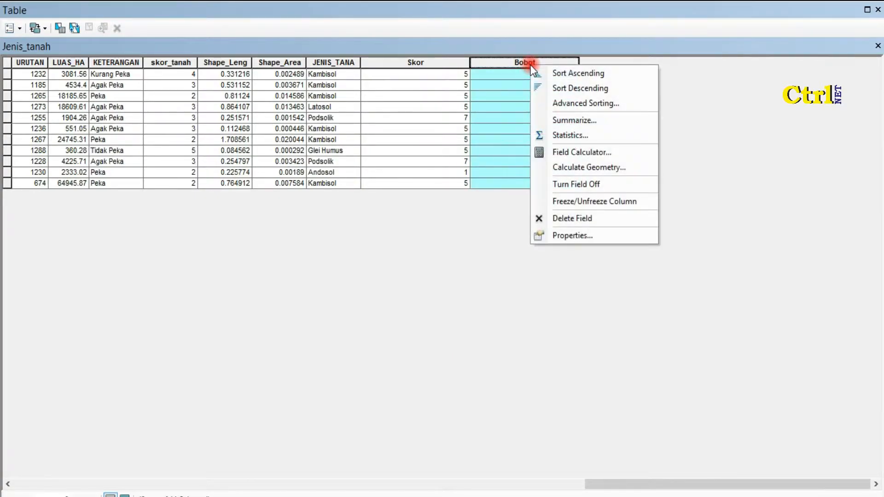
{"action": "left_click", "coordinate": [589, 152]}
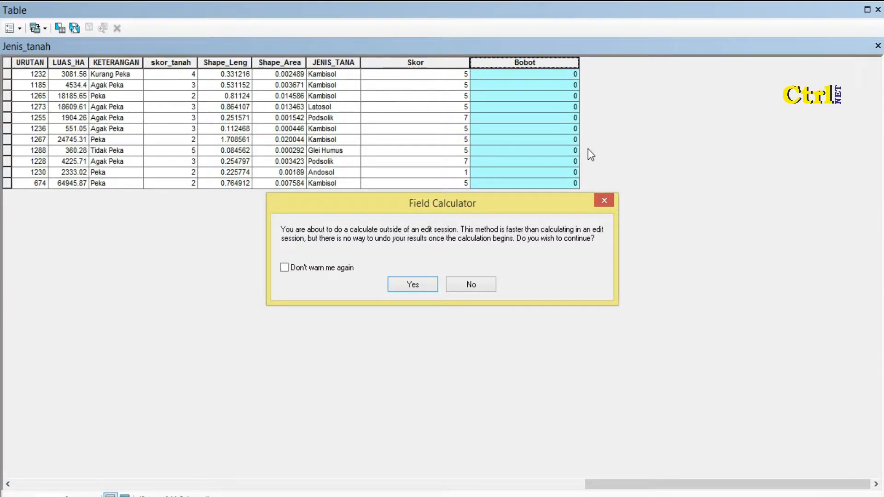
{"action": "key", "text": "Return"}
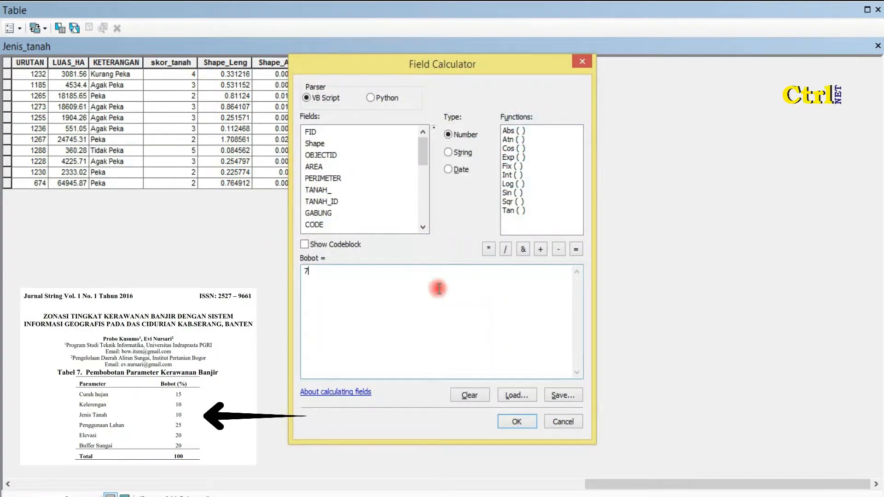
{"action": "type", "text": "1"}
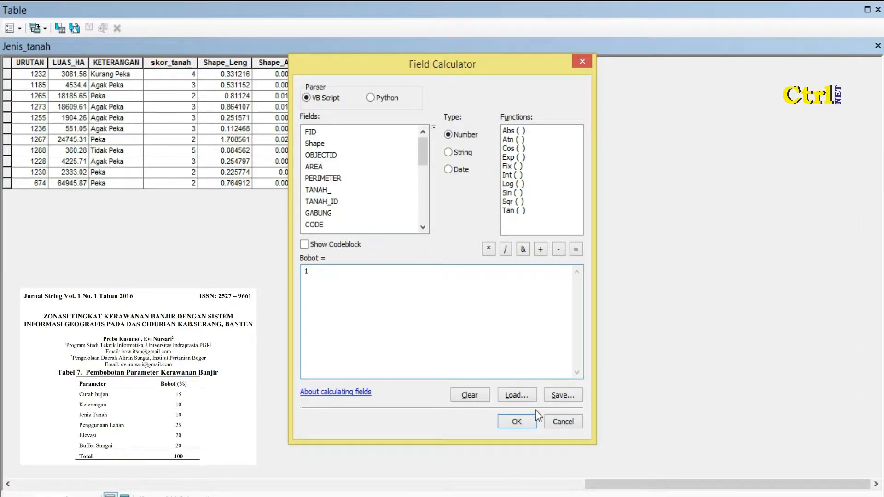
{"action": "left_click", "coordinate": [516, 421]}
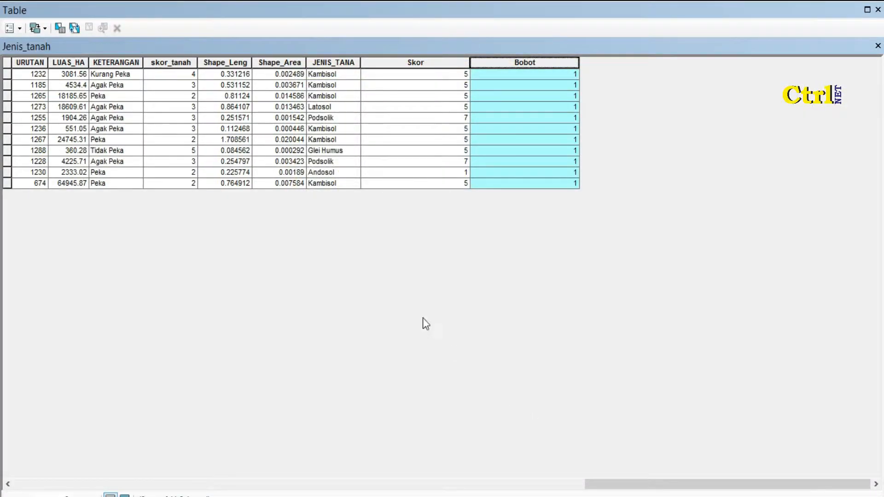
- Add a Double field named Nb_Ch to the Jenis_tanah attribute table
{"action": "left_click", "coordinate": [21, 31]}
{"action": "left_click", "coordinate": [59, 123]}
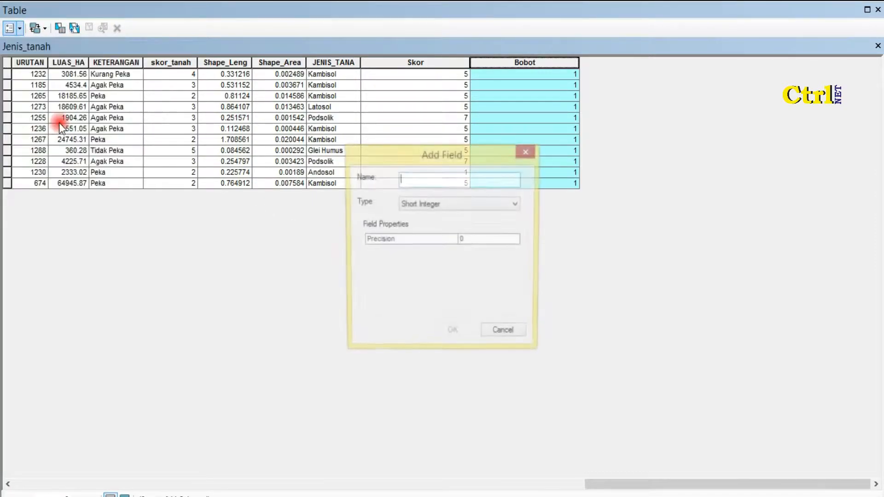
{"action": "type", "text": "NB"}
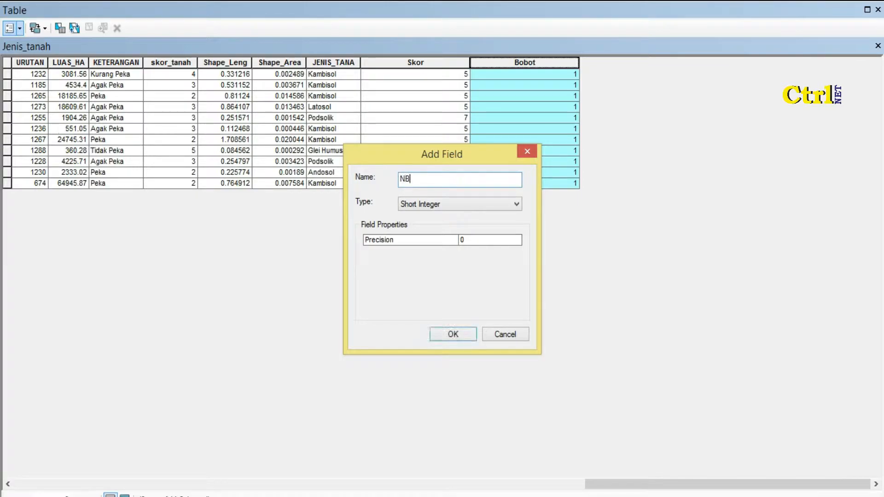
{"action": "key", "text": "BackSpace"}
{"action": "type", "text": "b_Ch"}
{"action": "left_click", "coordinate": [460, 208]}
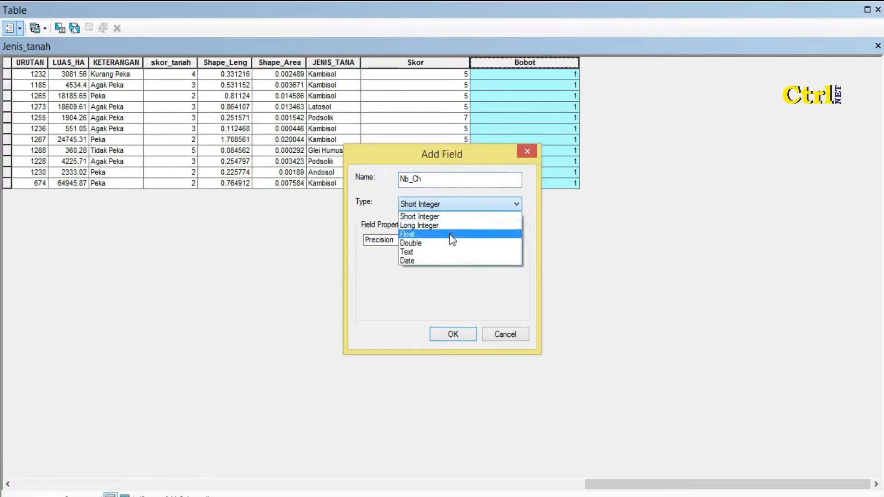
{"action": "left_click", "coordinate": [450, 243]}
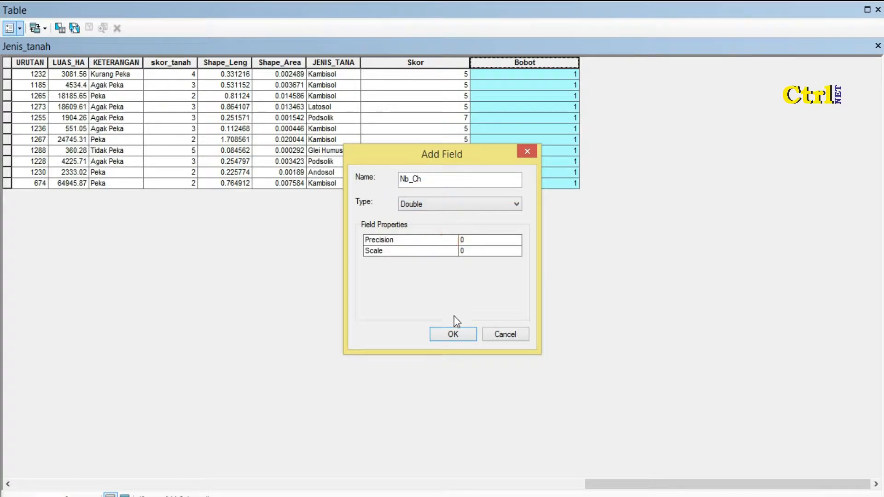
{"action": "left_click", "coordinate": [453, 332]}
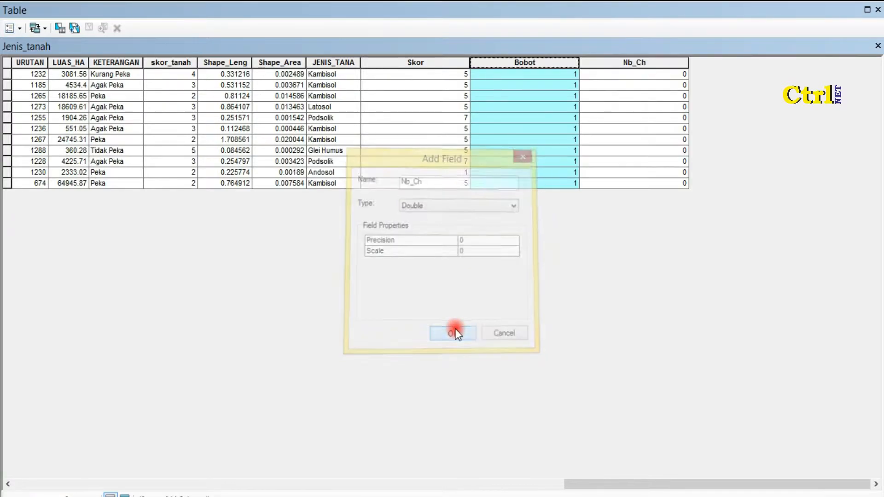
- Calculate the Nb_Ch field as [Skor] * [Bobot] for all Jenis_tanah records with the Field Calculator
{"action": "left_click", "coordinate": [628, 58]}
{"action": "right_click", "coordinate": [628, 60]}
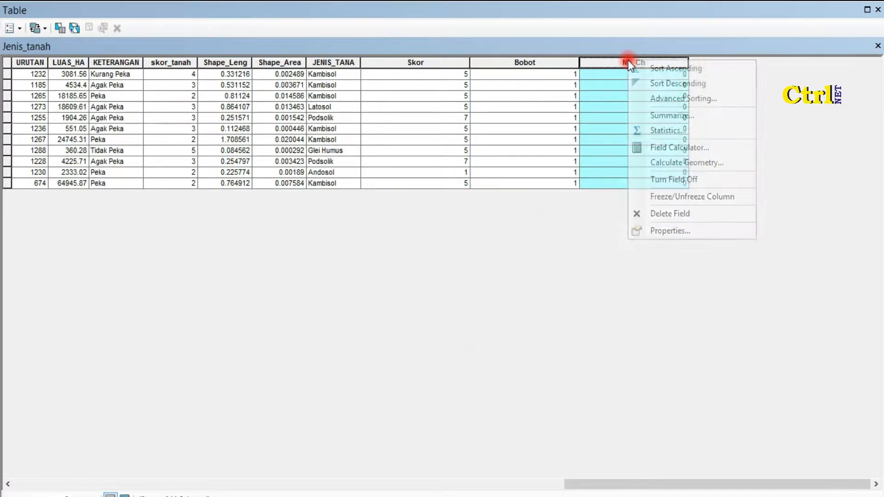
{"action": "left_click", "coordinate": [664, 148]}
{"action": "left_click", "coordinate": [419, 290]}
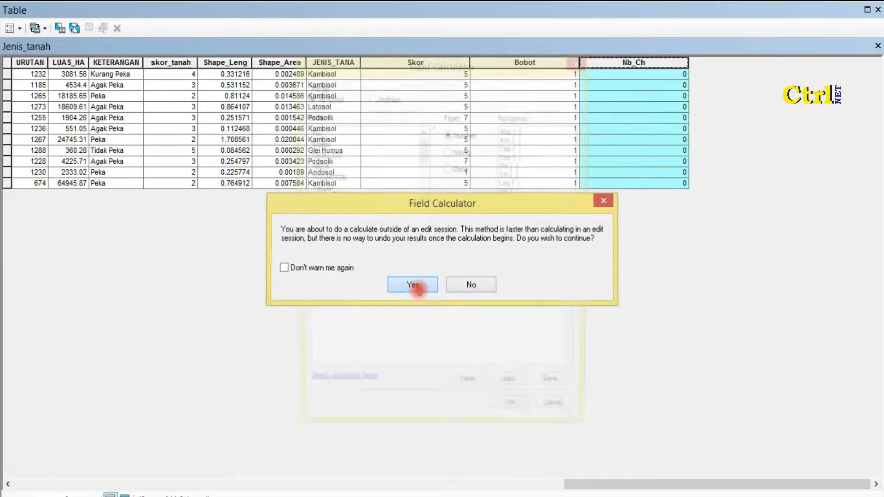
{"action": "left_click", "coordinate": [340, 280]}
{"action": "key", "text": "BackSpace"}
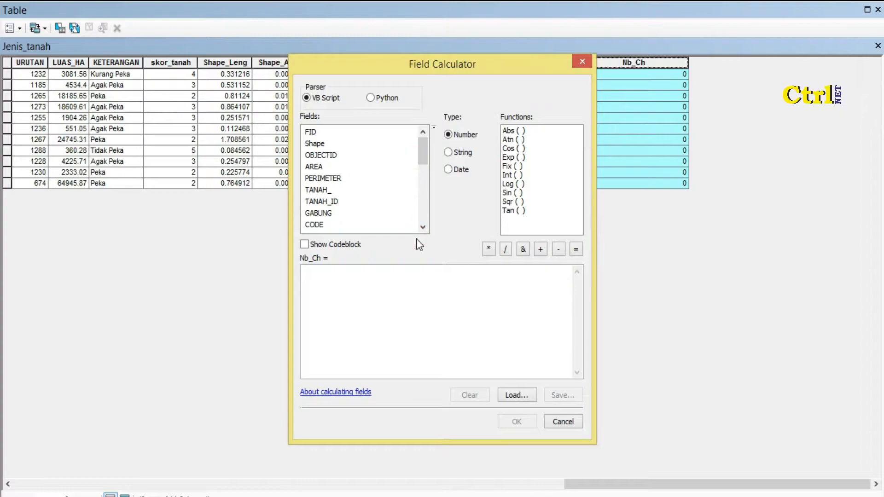
{"action": "left_click", "coordinate": [421, 216]}
{"action": "left_click_drag", "start_coordinate": [424, 179], "coordinate": [424, 207]}
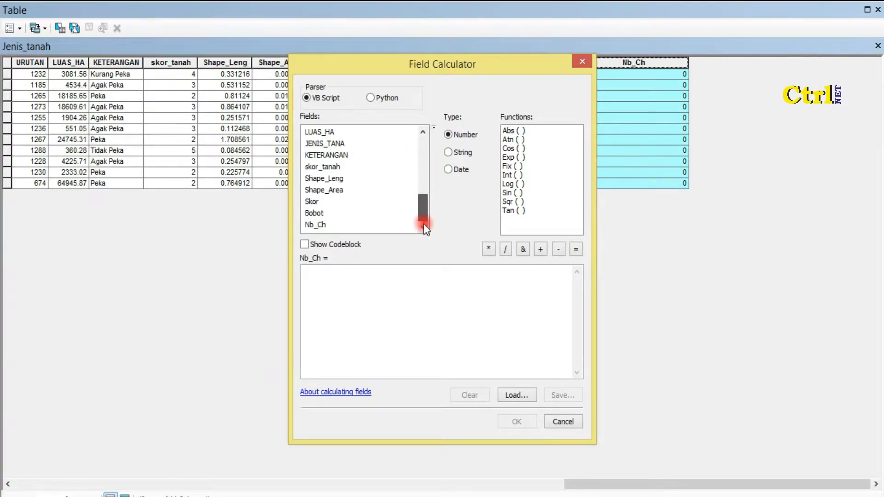
{"action": "left_click", "coordinate": [313, 201]}
{"action": "double_click", "coordinate": [312, 201]}
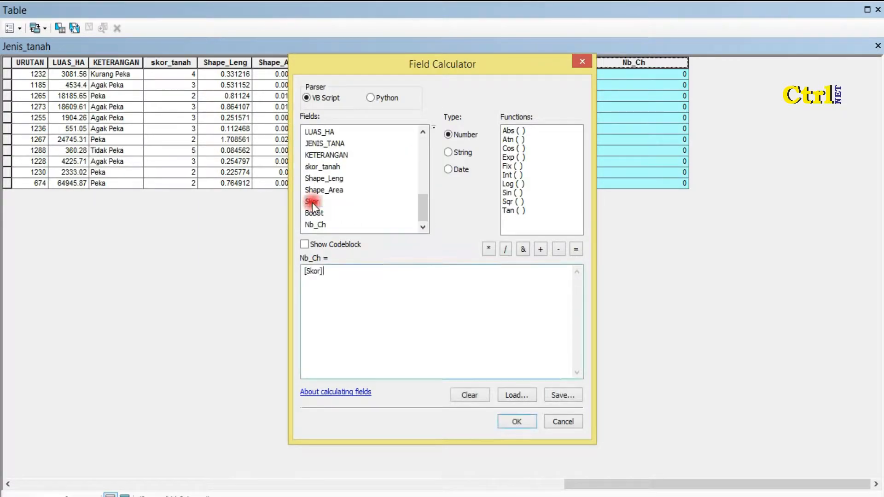
{"action": "left_click", "coordinate": [489, 249]}
{"action": "double_click", "coordinate": [314, 213]}
{"action": "left_click", "coordinate": [511, 422]}
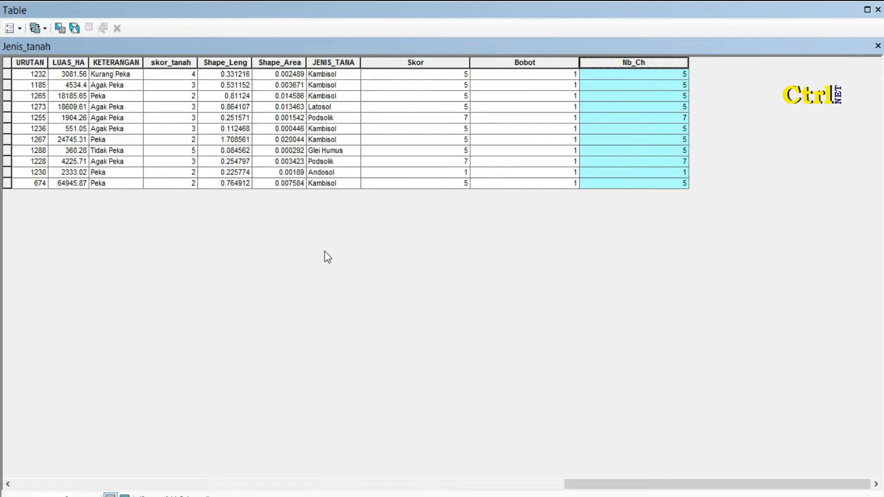
- Sort the Jenis_tanah table ascending by Nb_Ch and set that field's alias to Nb_Tn
{"action": "left_click", "coordinate": [225, 139]}
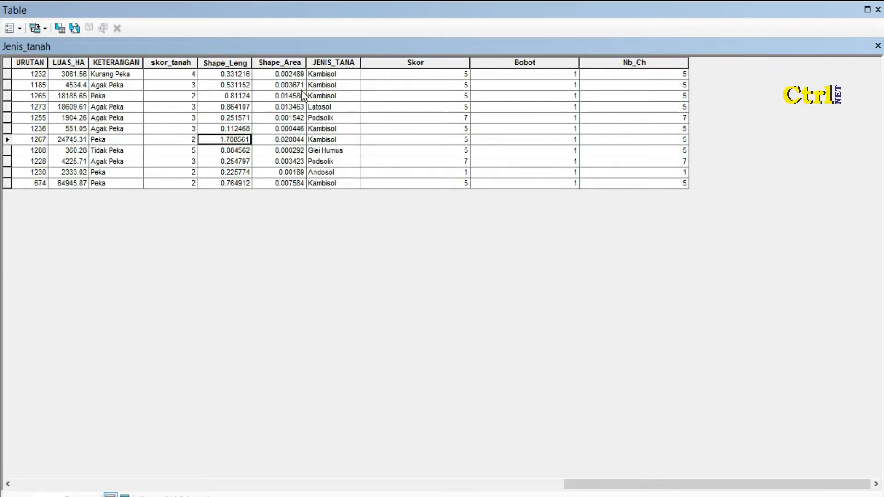
{"action": "double_click", "coordinate": [651, 62]}
{"action": "right_click", "coordinate": [651, 60]}
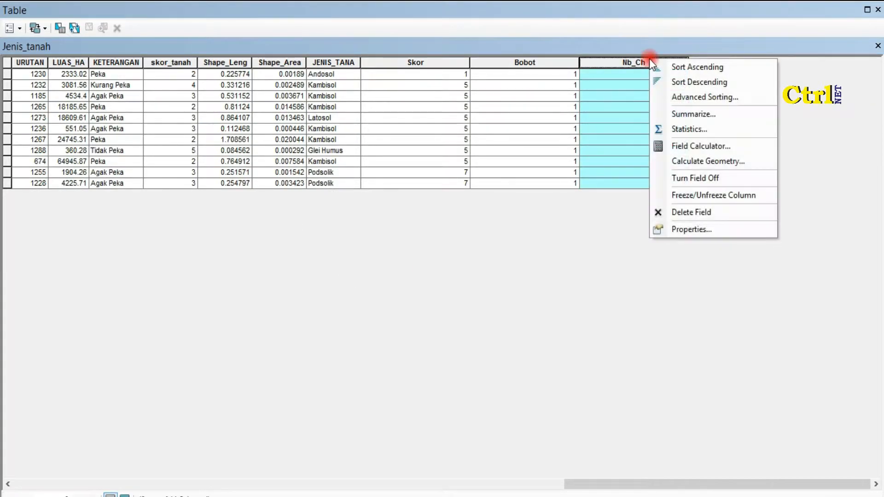
{"action": "left_click", "coordinate": [742, 229]}
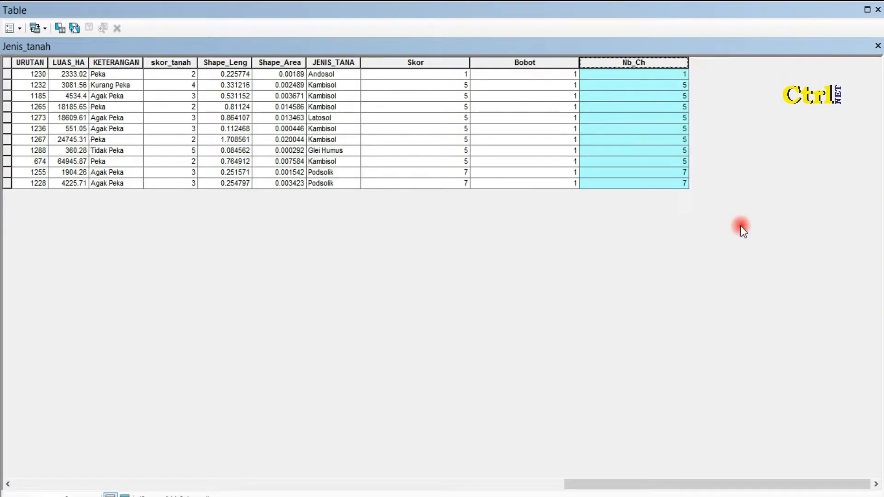
{"action": "left_click", "coordinate": [414, 153]}
{"action": "key", "text": "BackSpace"}
{"action": "key", "text": "BackSpace"}
{"action": "type", "text": "t"}
{"action": "key", "text": "BackSpace"}
{"action": "type", "text": "Tn"}
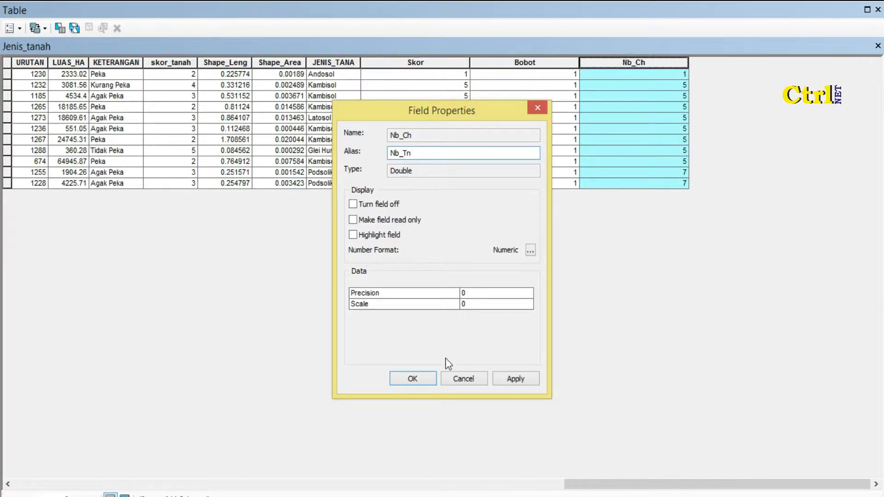
{"action": "left_click", "coordinate": [511, 380]}
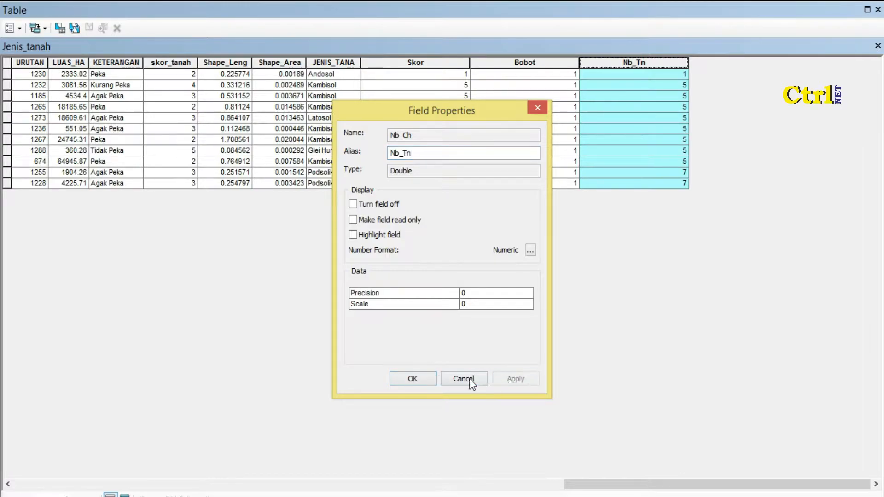
{"action": "left_click", "coordinate": [417, 379]}
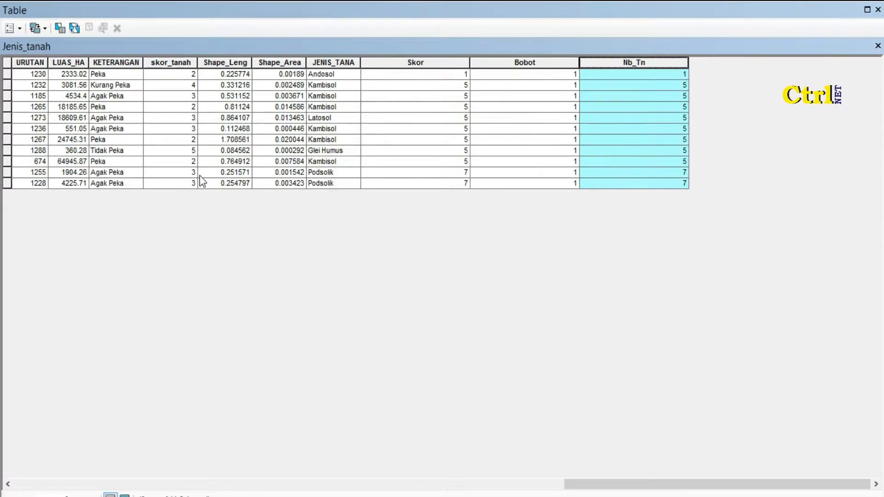
- Close the Jenis_tanah table and open the attribute table of the ELEVASI layer
{"action": "left_click", "coordinate": [7, 62]}
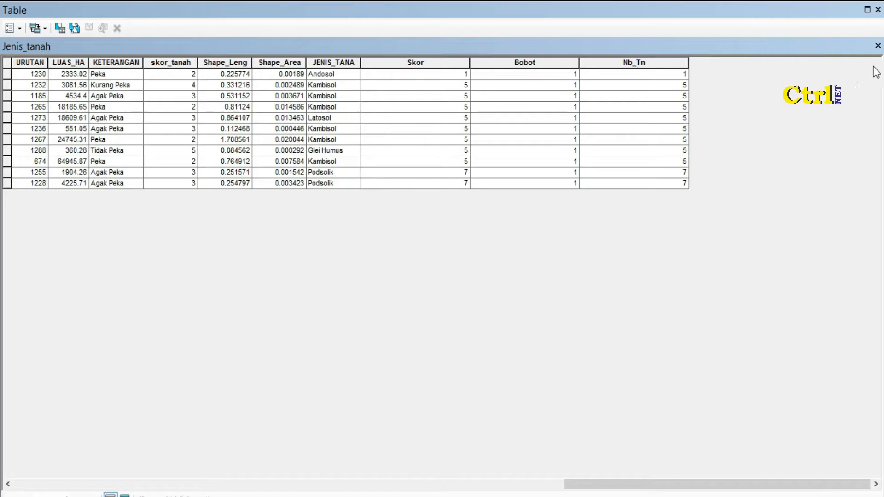
{"action": "left_click", "coordinate": [878, 46]}
{"action": "left_click", "coordinate": [190, 290]}
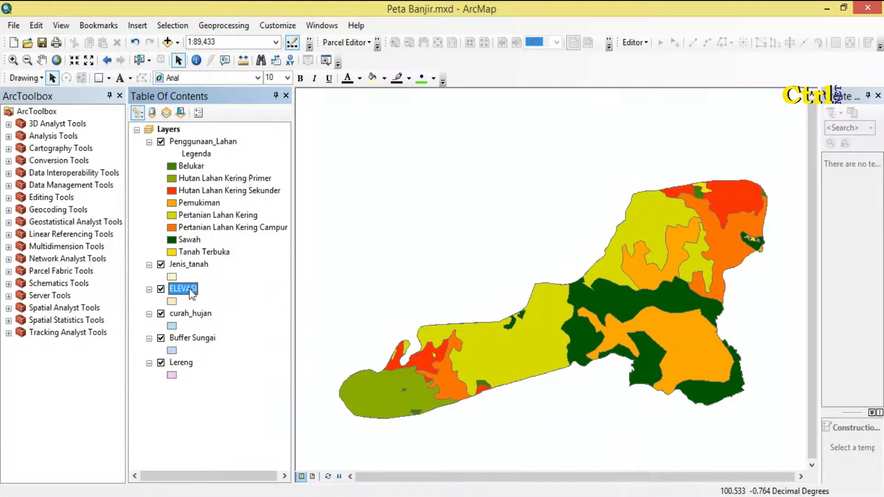
{"action": "left_click", "coordinate": [190, 291]}
{"action": "left_click", "coordinate": [211, 300]}
{"action": "right_click", "coordinate": [197, 297]}
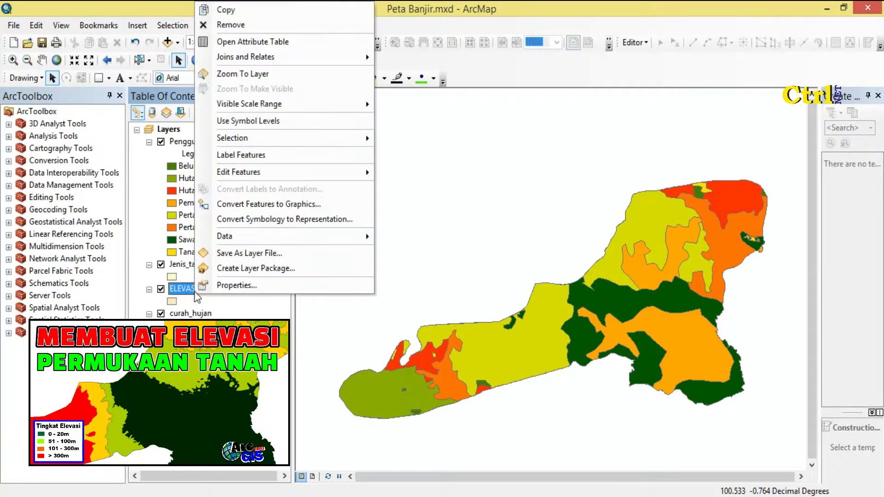
{"action": "left_click", "coordinate": [306, 35]}
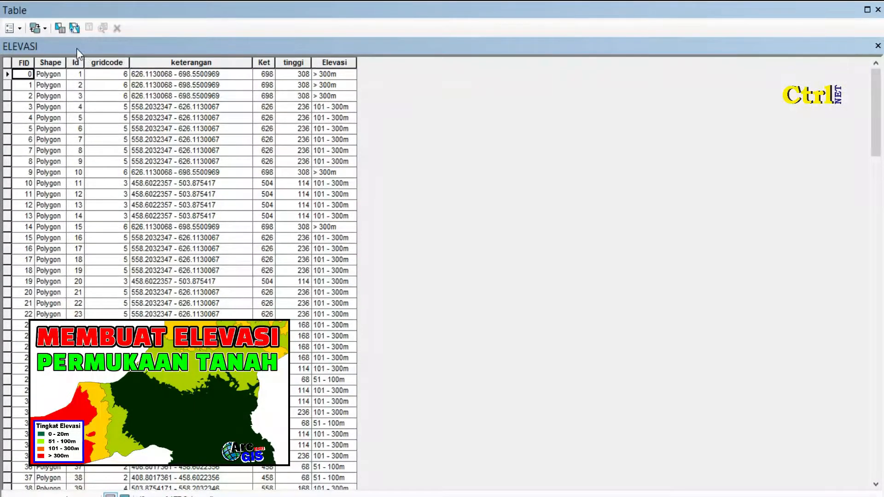
- Add a Double field named Skor to the ELEVASI attribute table
{"action": "left_click", "coordinate": [19, 29]}
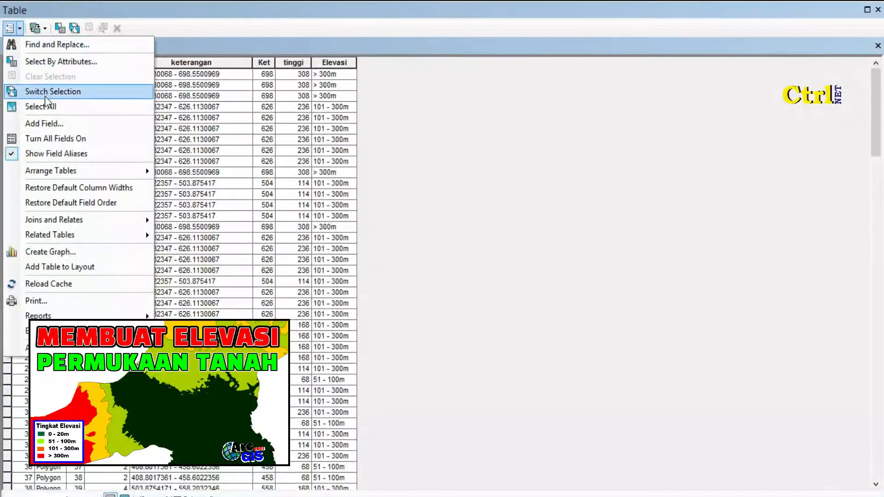
{"action": "left_click", "coordinate": [49, 123]}
{"action": "type", "text": "Skor"}
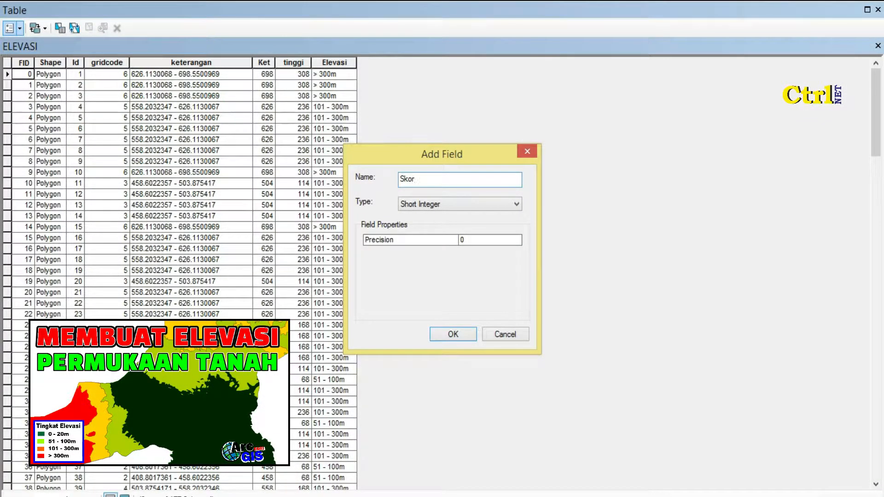
{"action": "left_click", "coordinate": [433, 205]}
{"action": "left_click", "coordinate": [434, 244]}
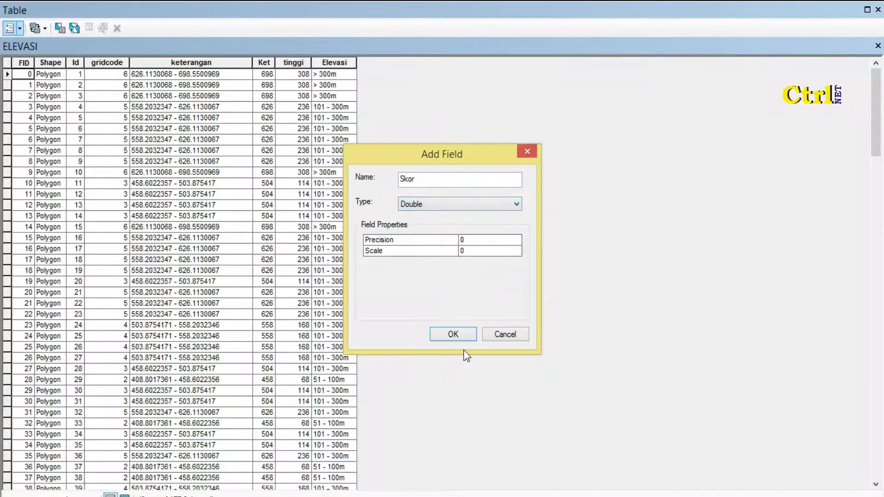
{"action": "left_click", "coordinate": [465, 341]}
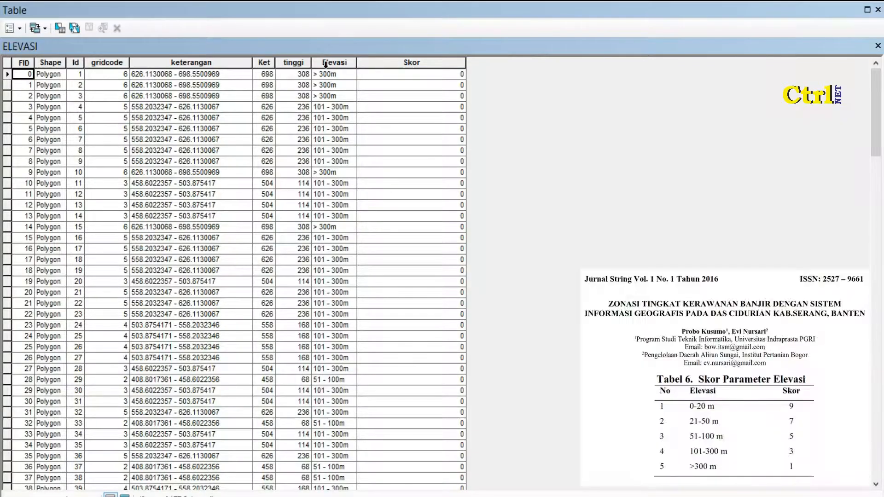
- Select the ELEVASI records where "Elevasi" = '0 - 20m' and show only the selected records
{"action": "left_click", "coordinate": [327, 65]}
{"action": "left_click", "coordinate": [56, 29]}
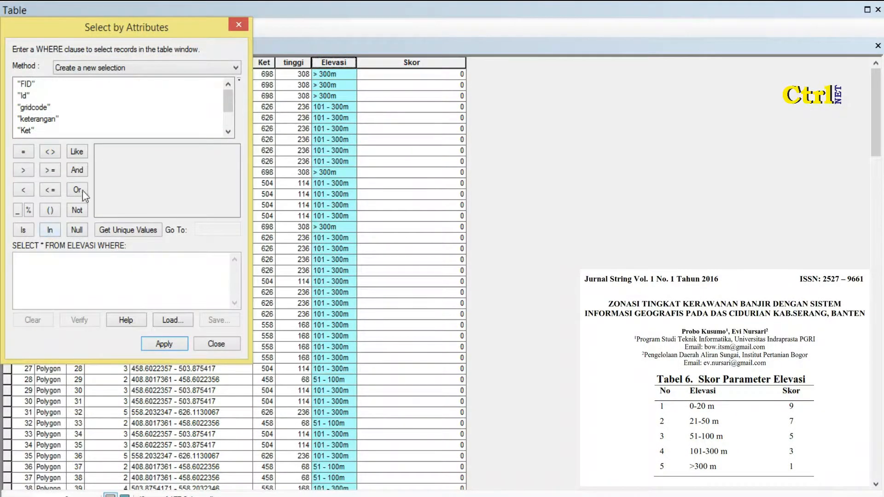
{"action": "left_click_drag", "start_coordinate": [224, 94], "coordinate": [225, 114]}
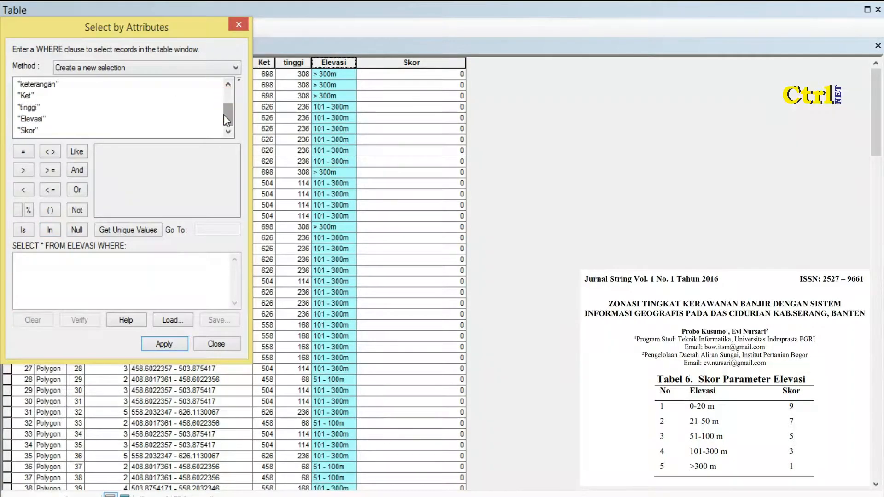
{"action": "double_click", "coordinate": [44, 118]}
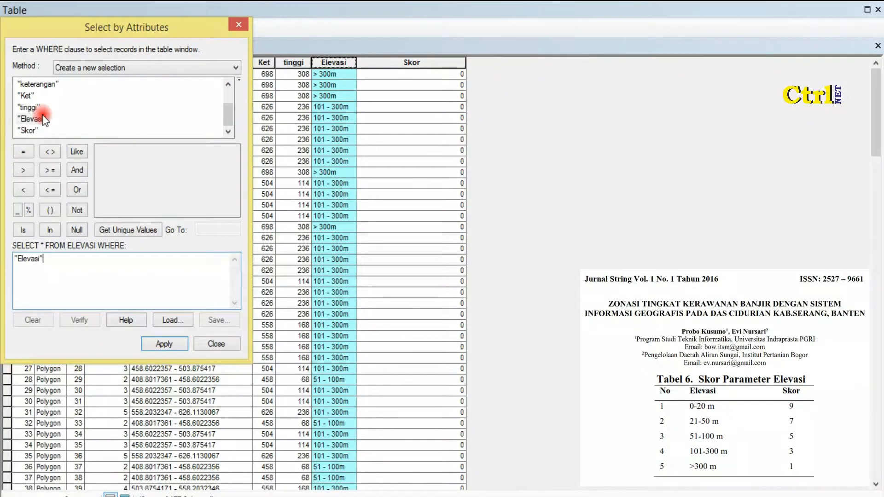
{"action": "left_click", "coordinate": [23, 152]}
{"action": "left_click", "coordinate": [128, 229]}
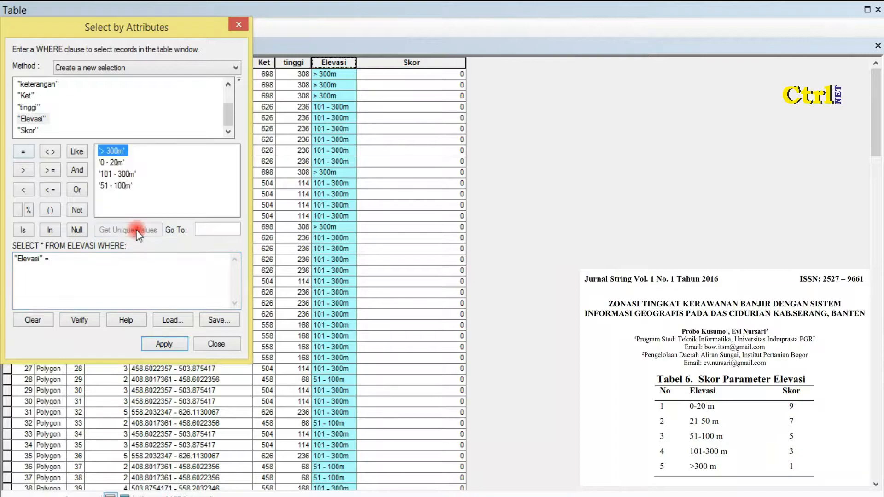
{"action": "double_click", "coordinate": [116, 167]}
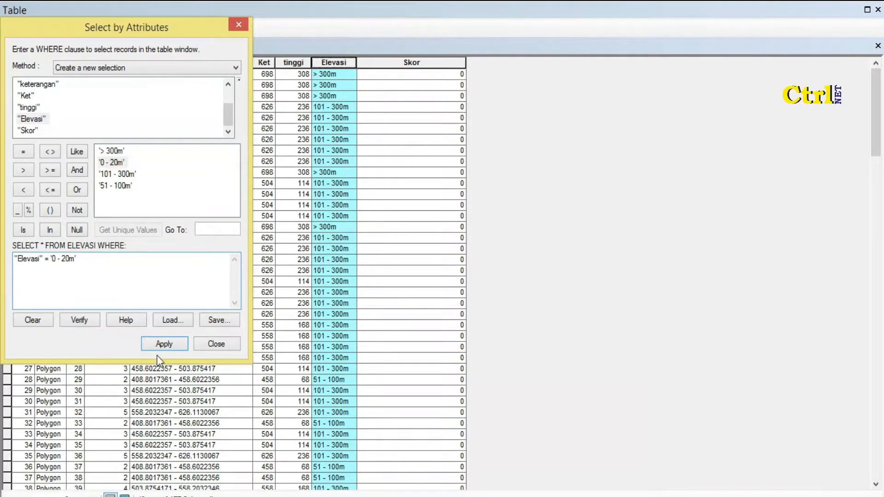
{"action": "left_click", "coordinate": [172, 348]}
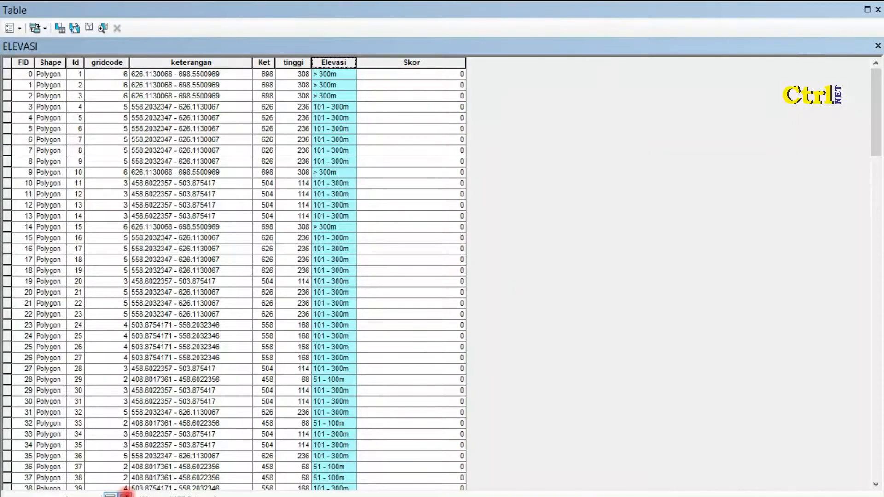
{"action": "left_click", "coordinate": [125, 495]}
- Set Skor to 9 for the selected 0 - 20m records with the Field Calculator
{"action": "left_click", "coordinate": [430, 64]}
{"action": "right_click", "coordinate": [432, 61]}
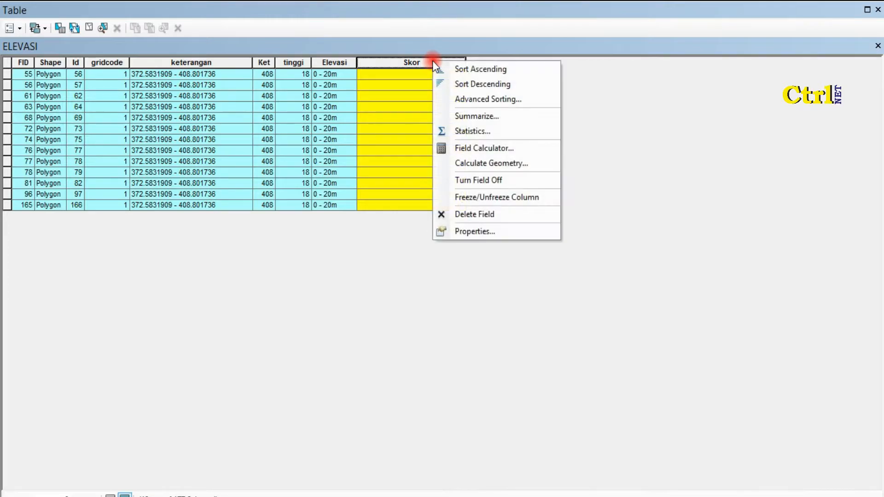
{"action": "left_click", "coordinate": [478, 148]}
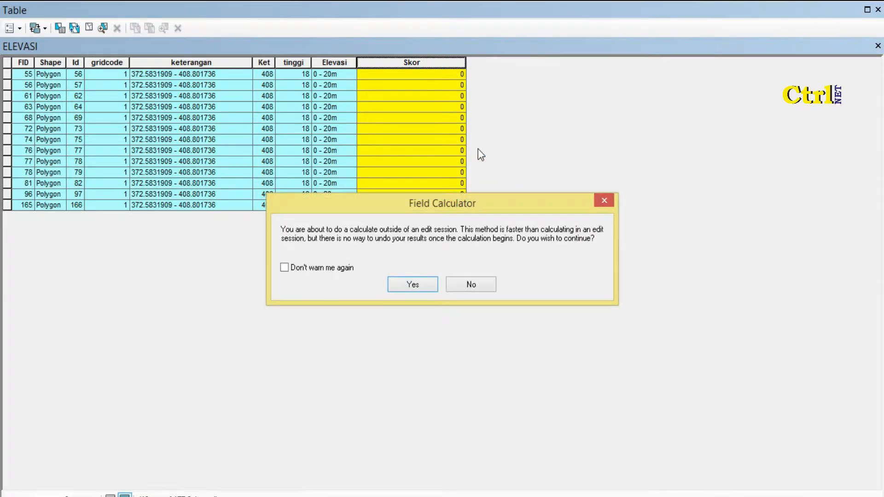
{"action": "key", "text": "Return"}
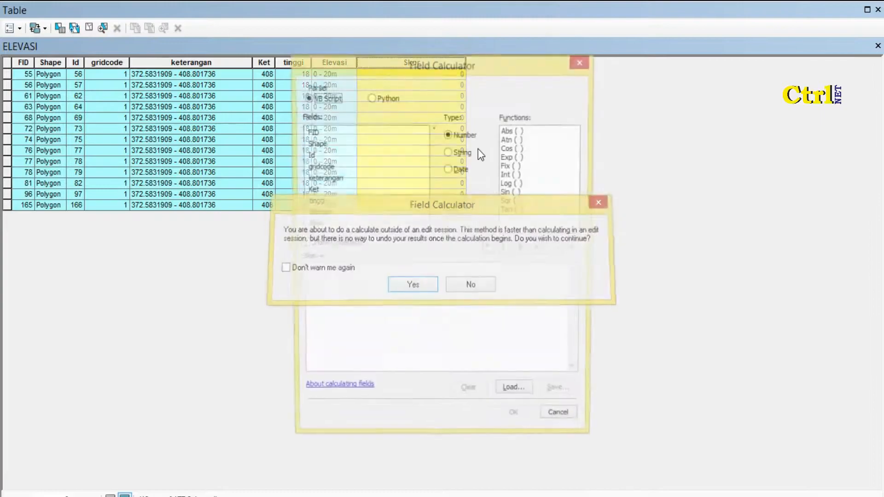
{"action": "left_click", "coordinate": [396, 290]}
{"action": "type", "text": "9"}
{"action": "left_click", "coordinate": [515, 421]}
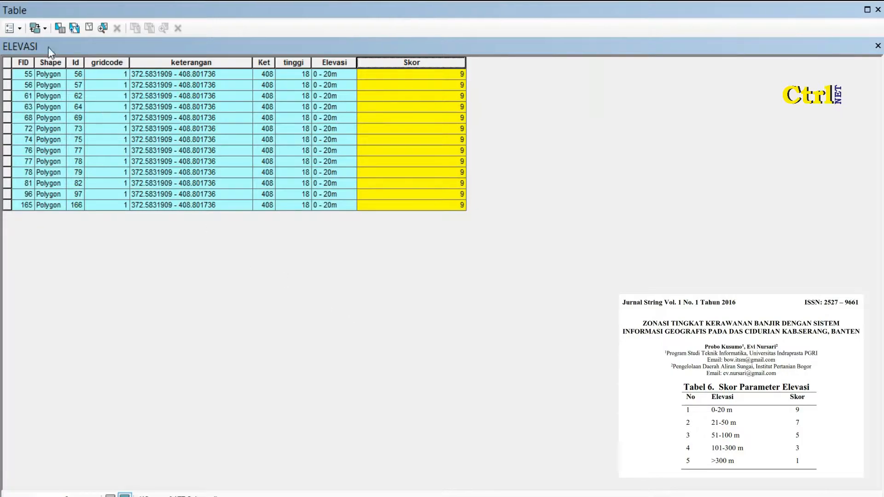
- Select each remaining Elevasi class by attributes and calculate its Skor: 5 for 51 - 100m, 3 for 101 - 300m and 1 for > 300m
{"action": "left_click", "coordinate": [60, 29]}
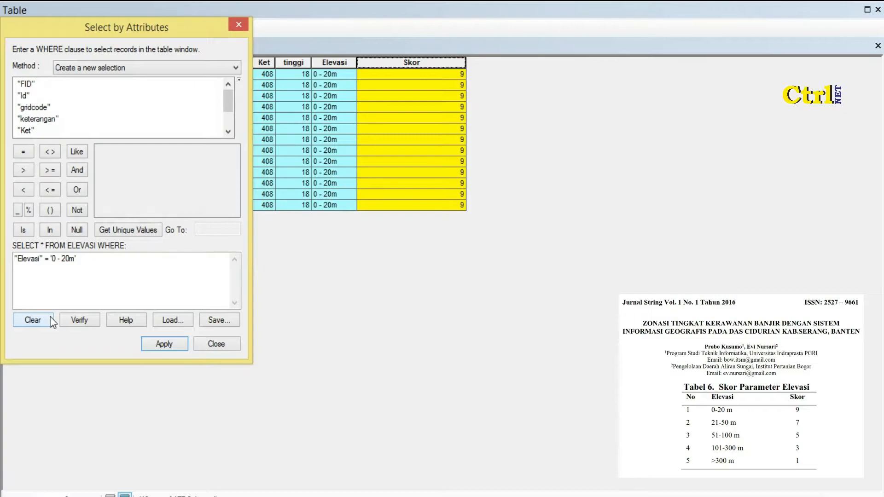
{"action": "left_click", "coordinate": [33, 320]}
{"action": "left_click_drag", "start_coordinate": [229, 109], "coordinate": [230, 135]}
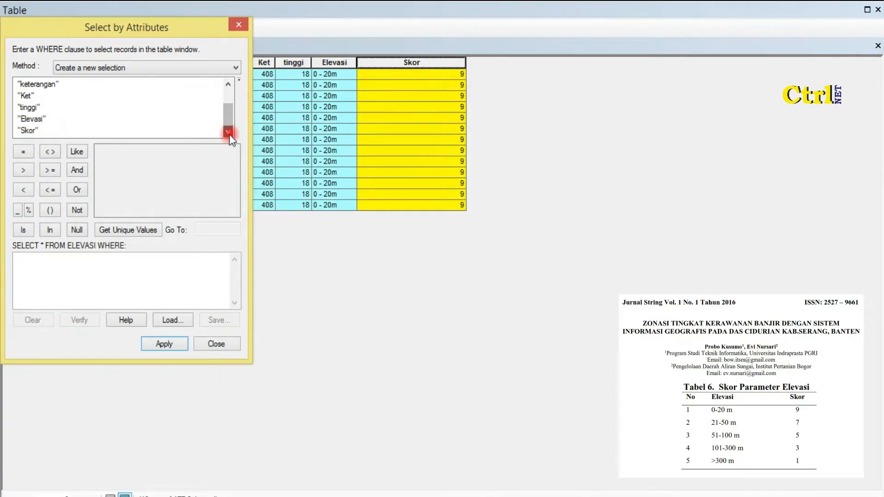
{"action": "double_click", "coordinate": [33, 119]}
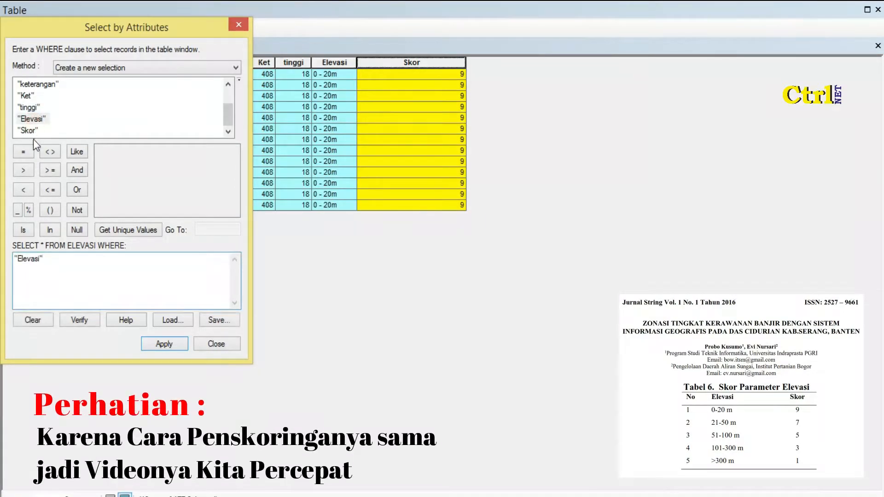
{"action": "left_click", "coordinate": [129, 230]}
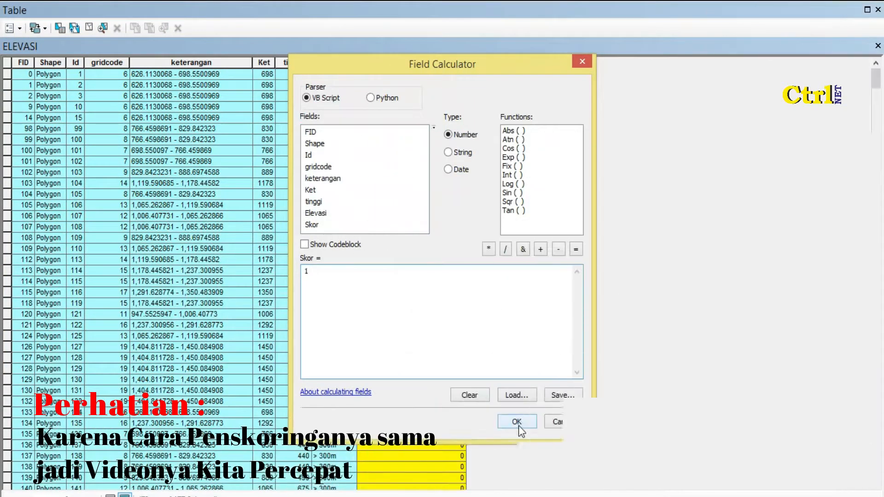
{"action": "left_click", "coordinate": [517, 423]}
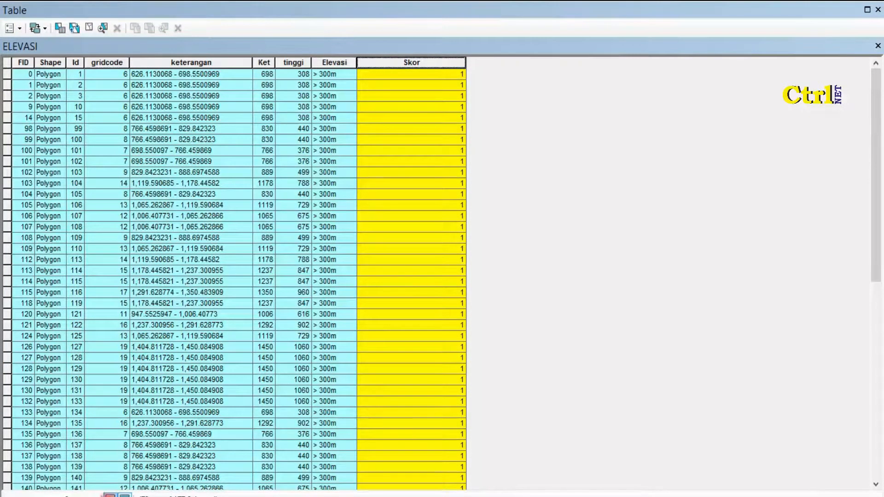
- Show all ELEVASI records again, check the Skor values and clear the record selection
{"action": "left_click", "coordinate": [110, 495]}
{"action": "left_click", "coordinate": [556, 302]}
{"action": "mouse_move", "coordinate": [882, 122]}
{"action": "left_mouse_down"}
{"action": "mouse_move", "coordinate": [870, 441]}
{"action": "mouse_move", "coordinate": [881, 346]}
{"action": "mouse_move", "coordinate": [878, 110]}
{"action": "left_mouse_up"}
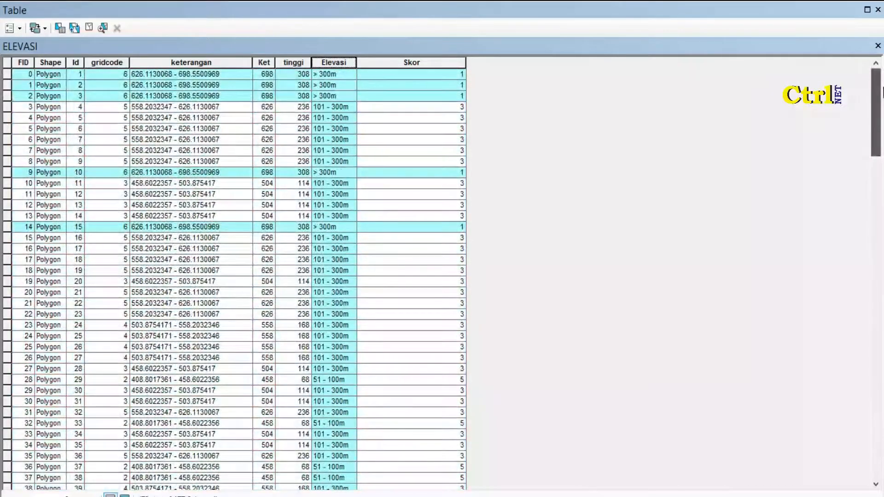
{"action": "left_click", "coordinate": [301, 96]}
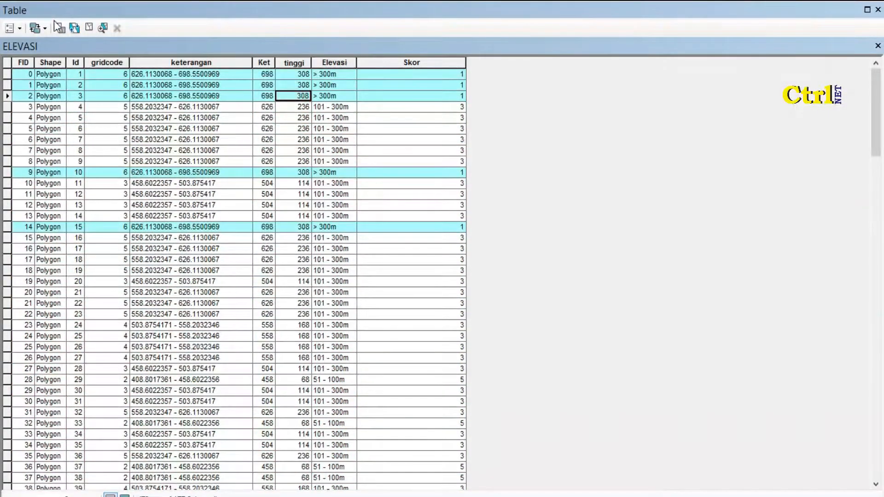
{"action": "left_click", "coordinate": [7, 64]}
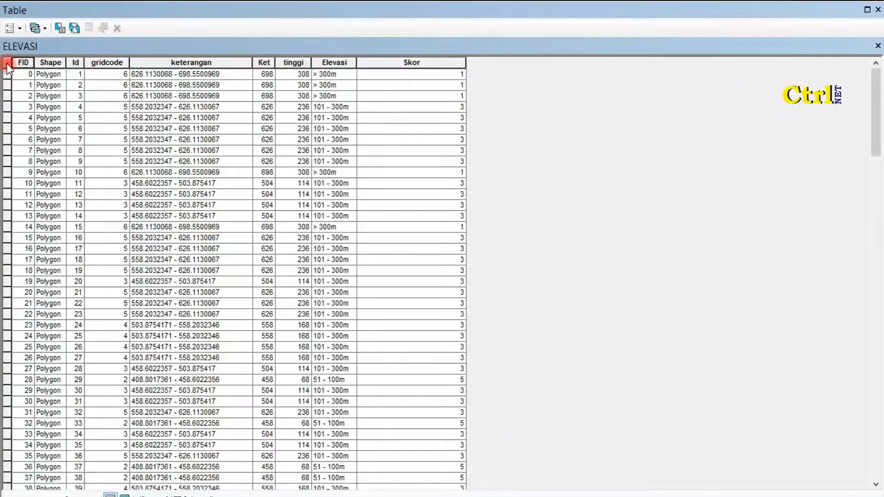
- Add a Double field named bobot to the ELEVASI attribute table
{"action": "left_click", "coordinate": [20, 28]}
{"action": "left_click", "coordinate": [25, 125]}
{"action": "type", "text": "bobot"}
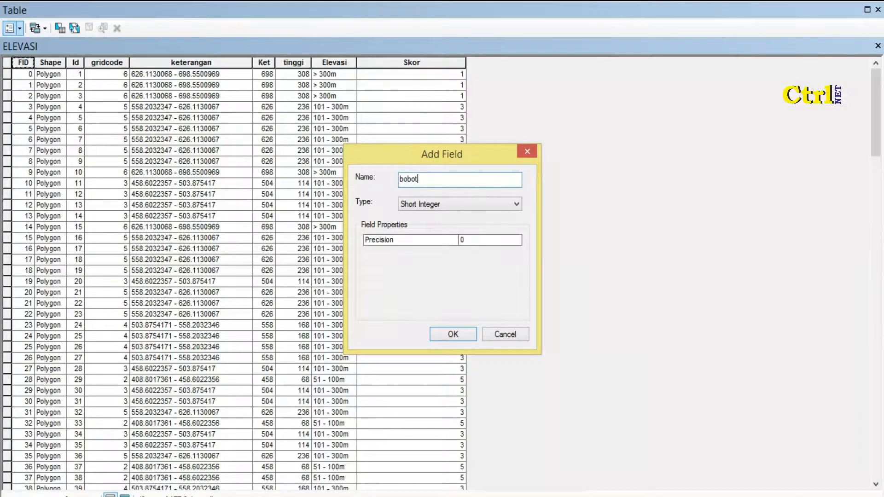
{"action": "left_click", "coordinate": [433, 206]}
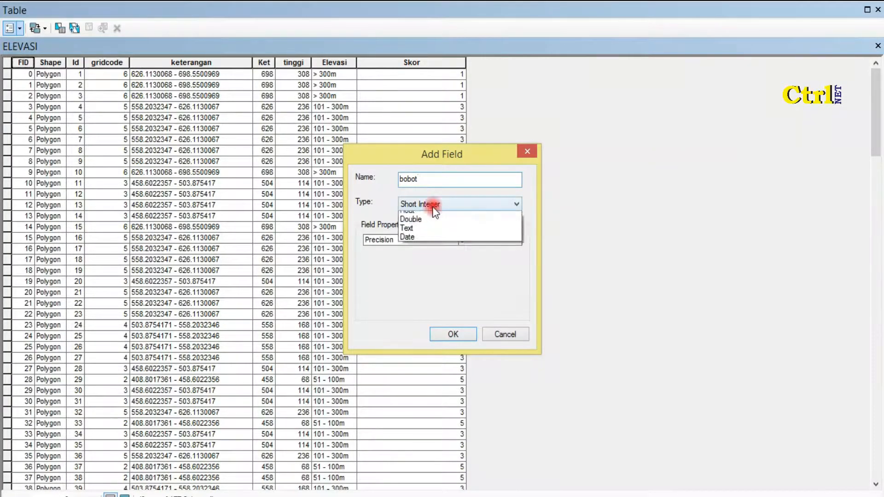
{"action": "left_click", "coordinate": [430, 243]}
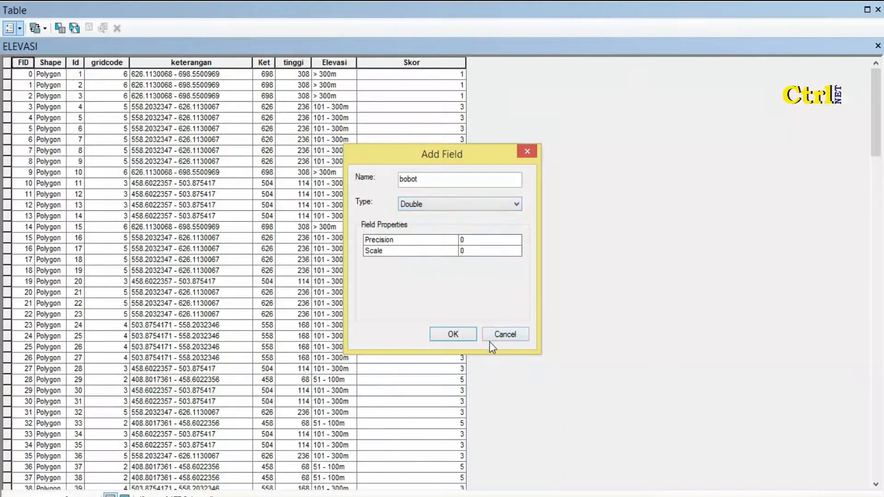
{"action": "left_click", "coordinate": [464, 337]}
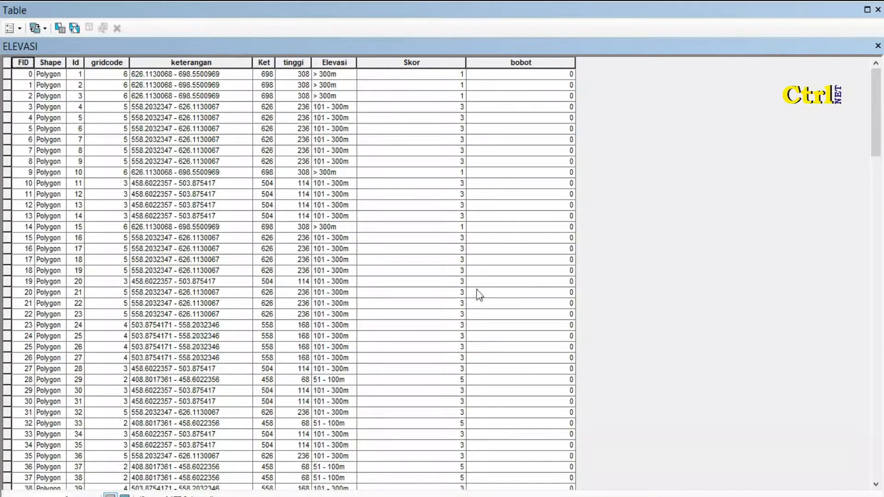
- Set the bobot field to 20 for all ELEVASI records with the Field Calculator
{"action": "left_click", "coordinate": [548, 63]}
{"action": "right_click", "coordinate": [548, 60]}
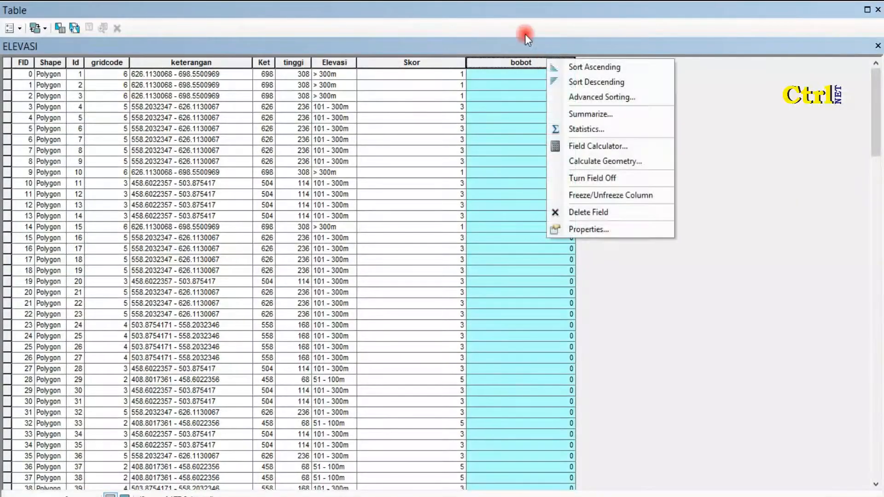
{"action": "left_click", "coordinate": [585, 148]}
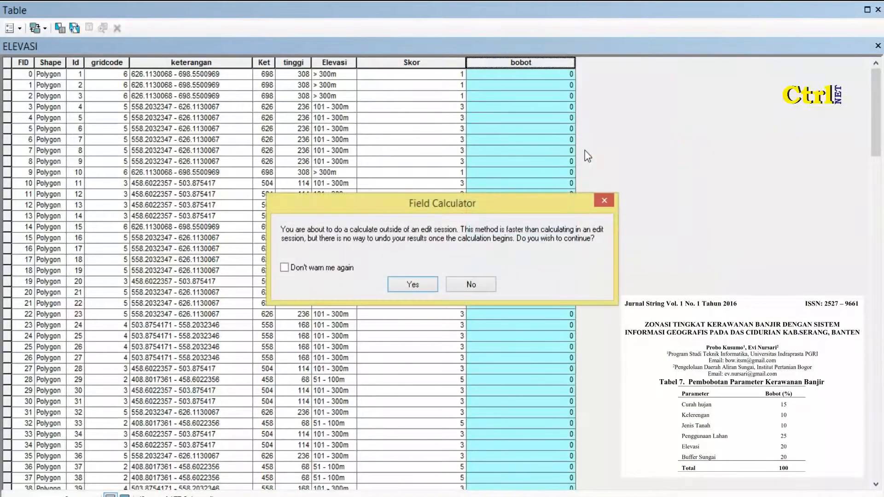
{"action": "left_click", "coordinate": [413, 285]}
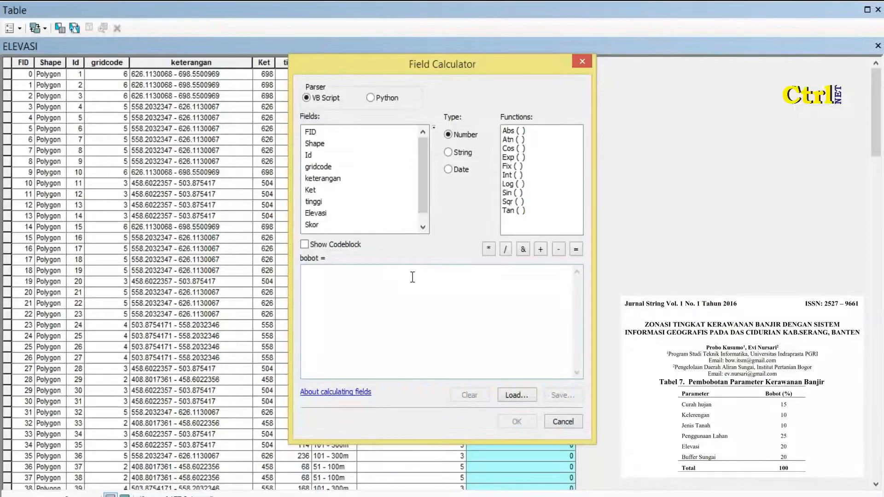
{"action": "type", "text": "20"}
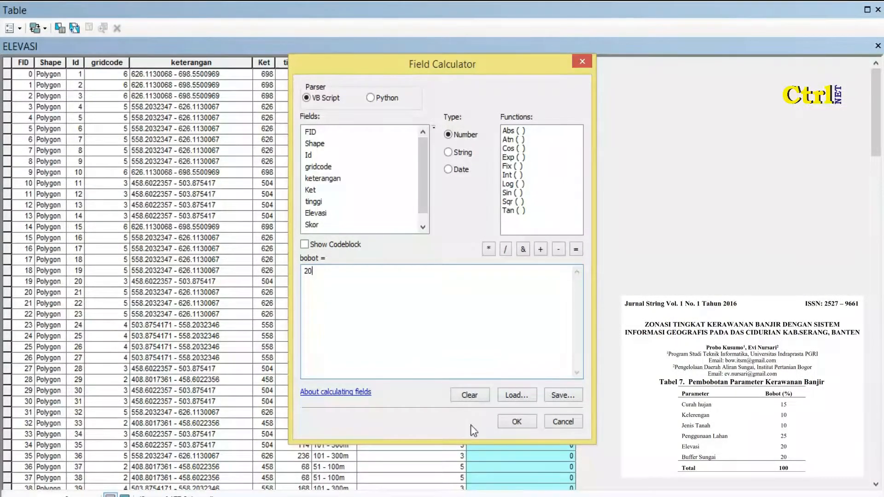
{"action": "left_click", "coordinate": [518, 416]}
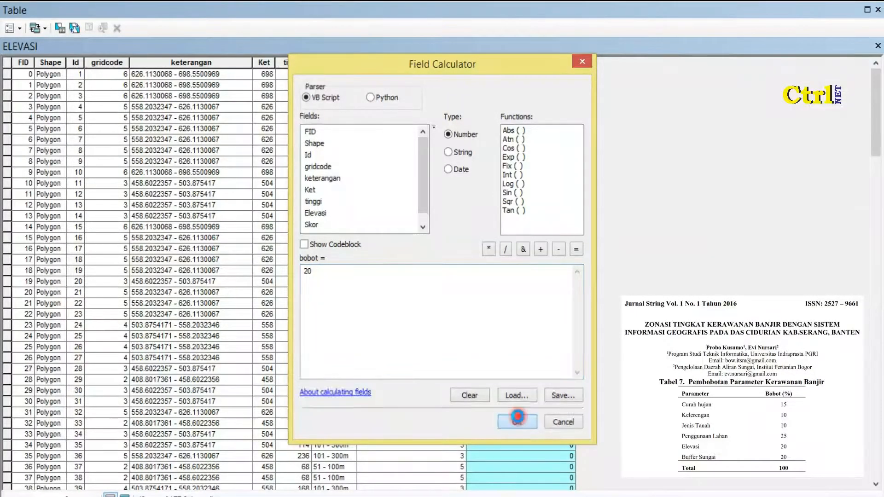
- Add a Double field named Nb_Elev to the ELEVASI attribute table
{"action": "left_click", "coordinate": [18, 25]}
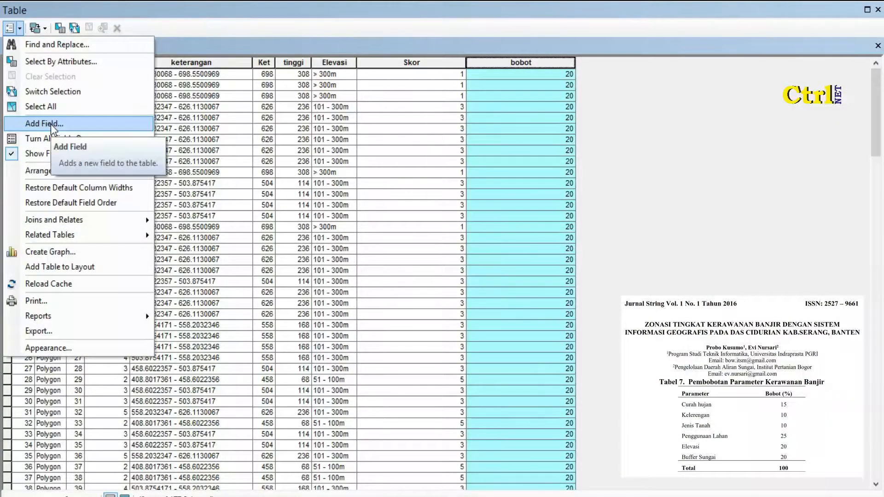
{"action": "left_click", "coordinate": [51, 123]}
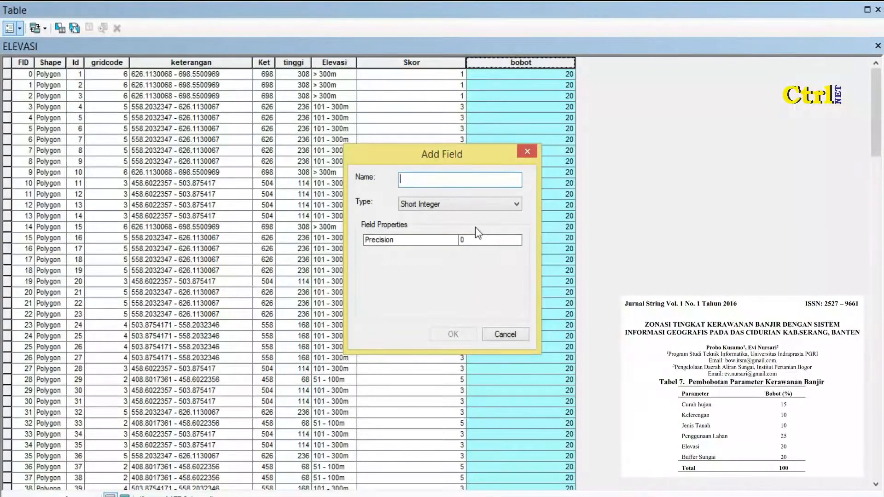
{"action": "type", "text": "Nb_"}
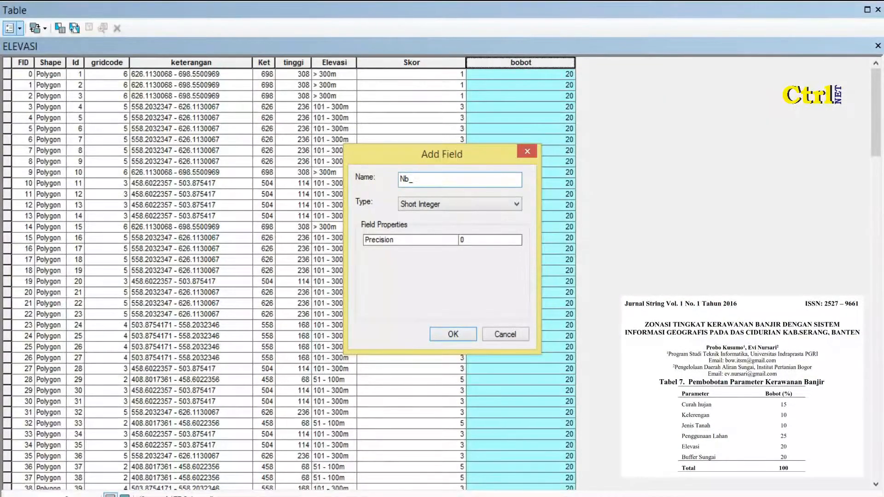
{"action": "type", "text": "Elev"}
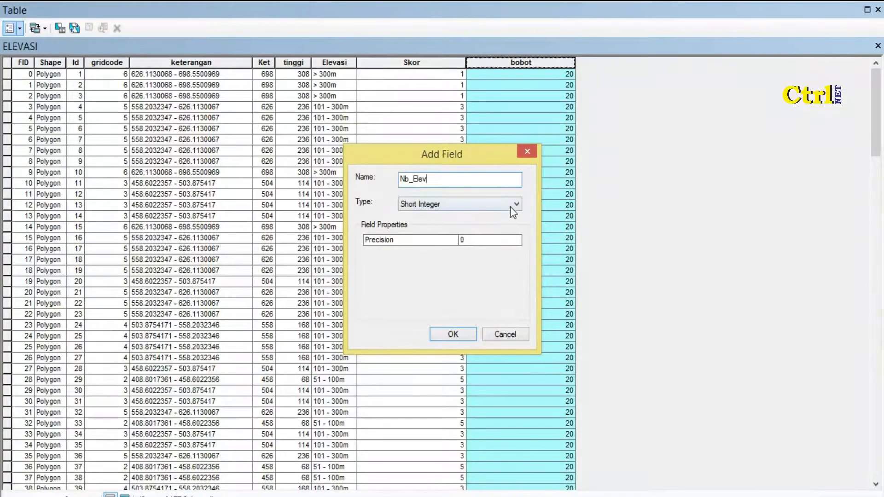
{"action": "left_click", "coordinate": [512, 206]}
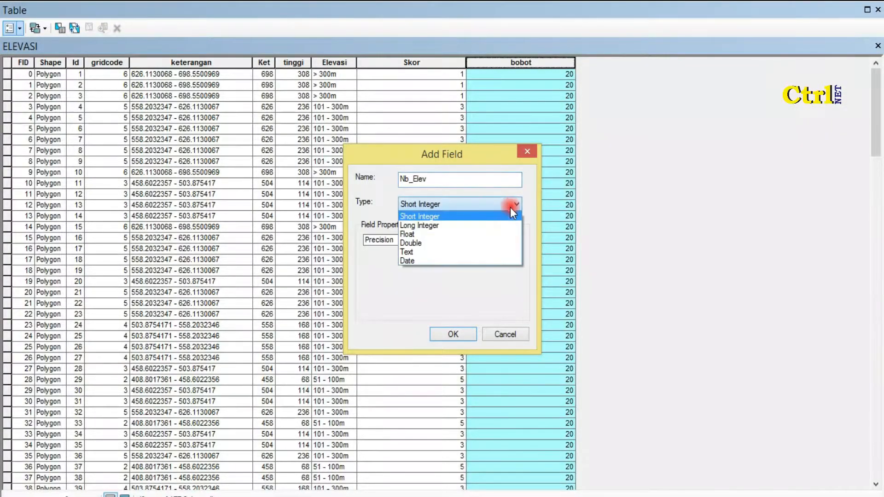
{"action": "left_click", "coordinate": [463, 243]}
{"action": "left_click", "coordinate": [471, 333]}
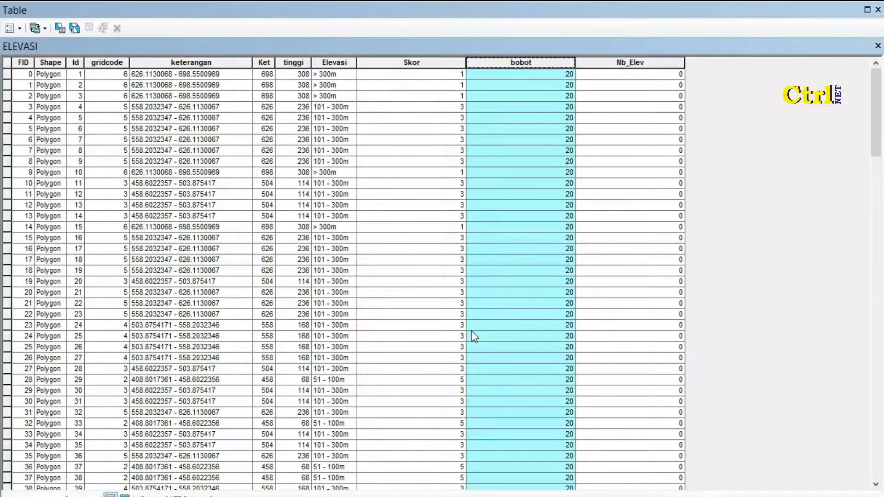
- Calculate the Nb_Elev field for all ELEVASI records as [Skor] * [bobot] with the Field Calculator
{"action": "left_click", "coordinate": [633, 60]}
{"action": "right_click", "coordinate": [634, 59]}
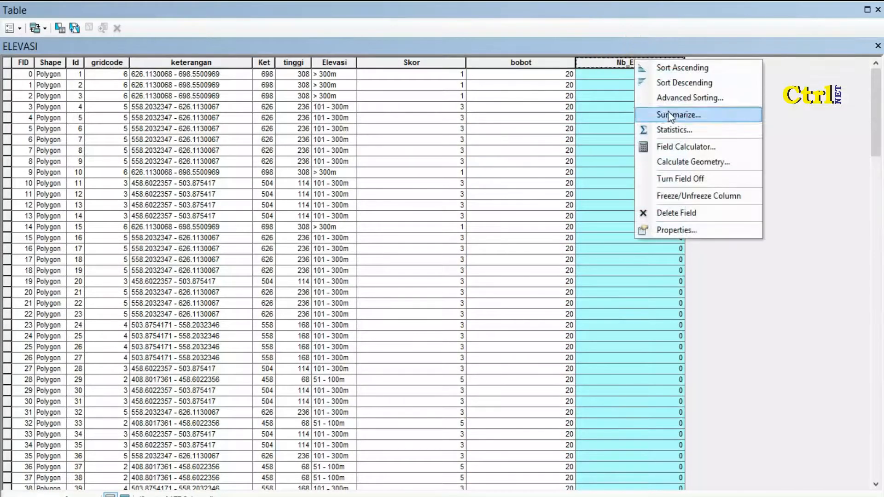
{"action": "left_click", "coordinate": [673, 144]}
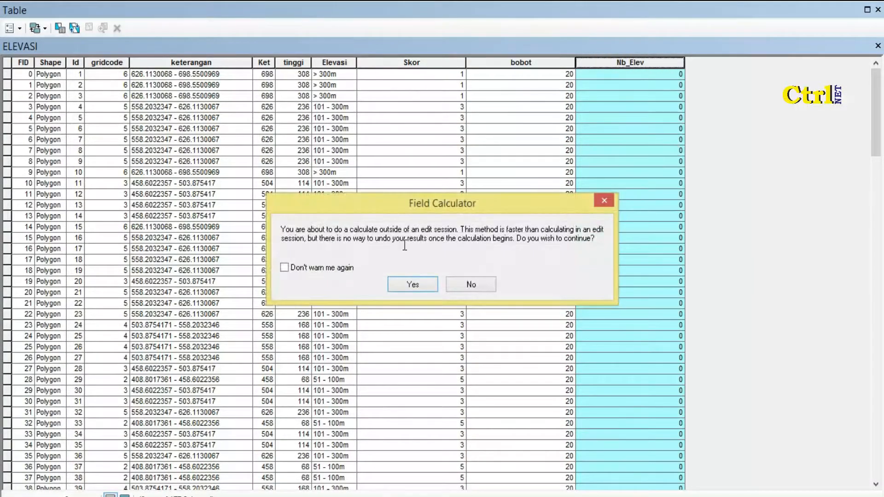
{"action": "left_click", "coordinate": [405, 297]}
{"action": "left_click", "coordinate": [397, 289]}
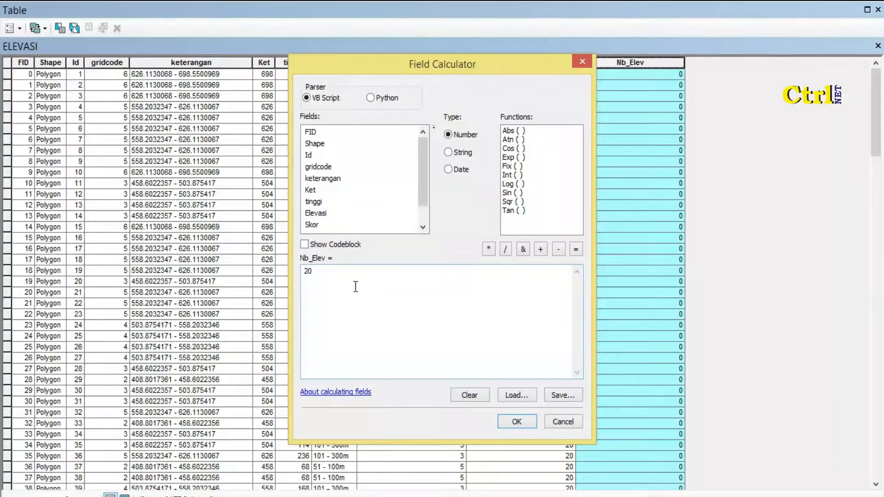
{"action": "left_click_drag", "start_coordinate": [356, 287], "coordinate": [294, 280]}
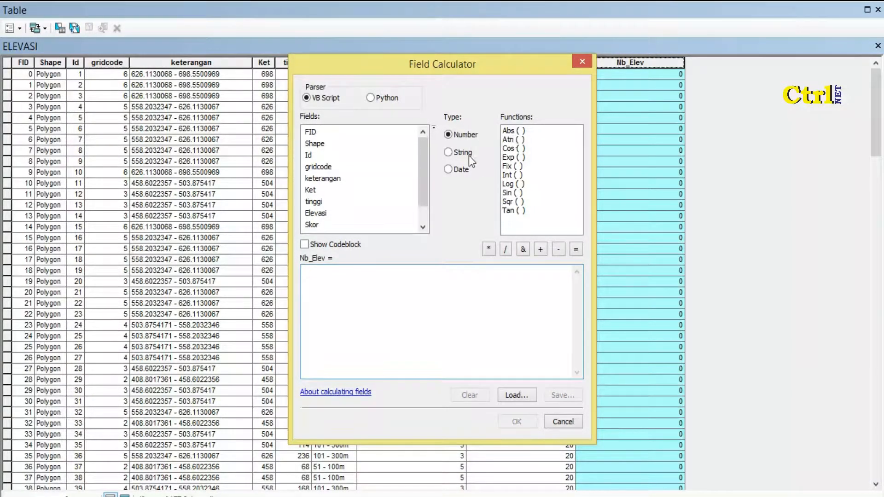
{"action": "left_click_drag", "start_coordinate": [424, 156], "coordinate": [425, 171]}
{"action": "left_click_drag", "start_coordinate": [487, 63], "coordinate": [286, 72]}
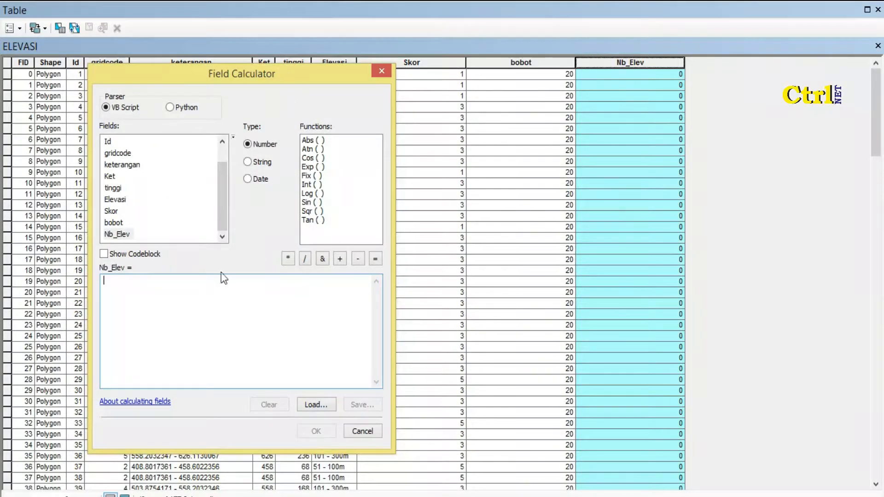
{"action": "double_click", "coordinate": [117, 211]}
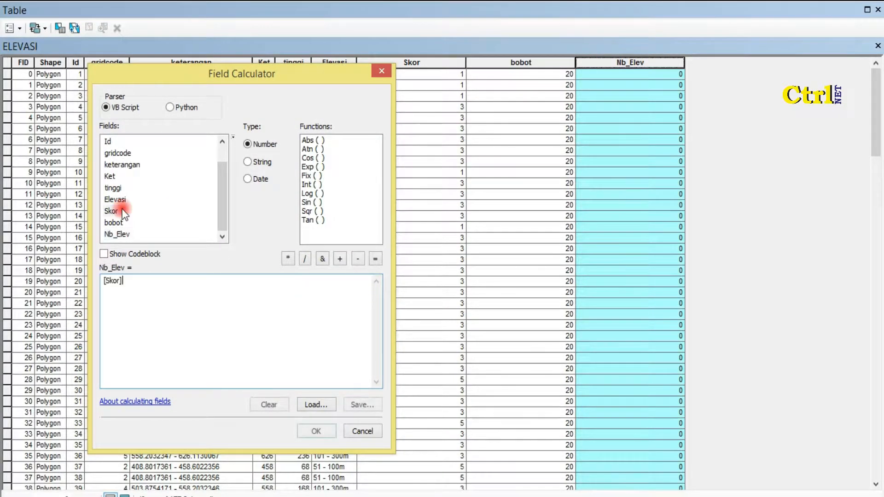
{"action": "left_click", "coordinate": [289, 258]}
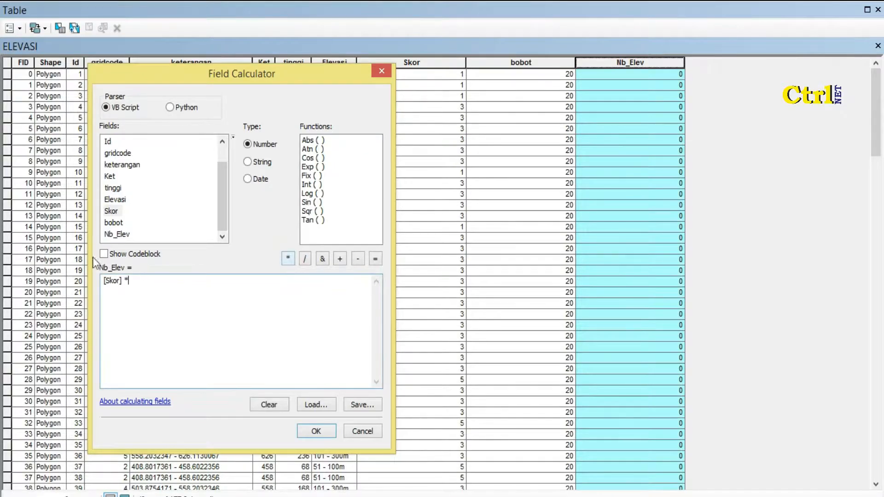
{"action": "double_click", "coordinate": [113, 223]}
{"action": "left_click", "coordinate": [305, 433]}
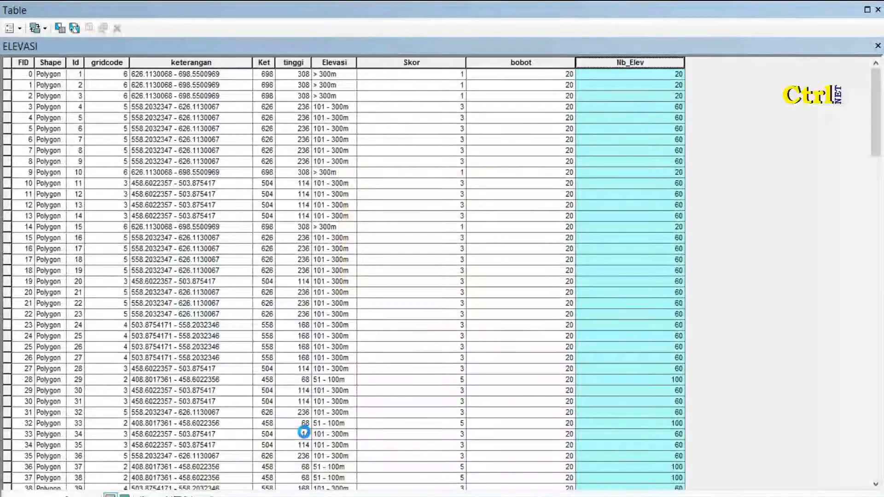
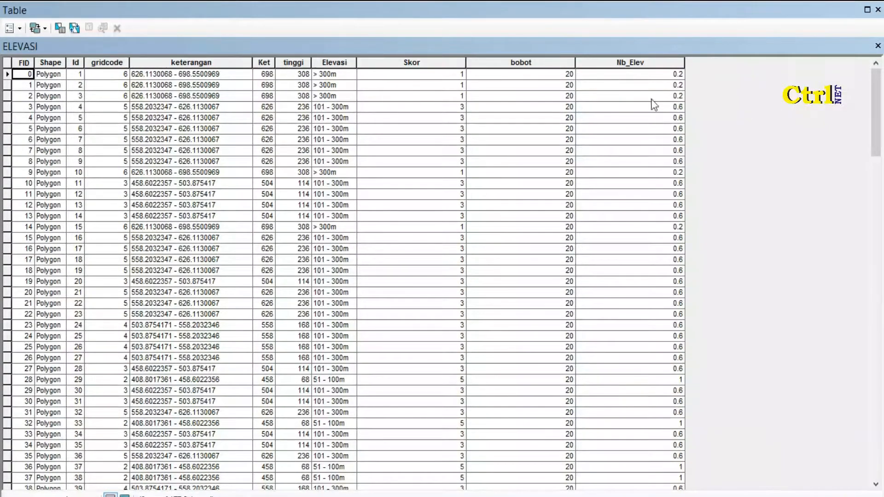
- Set the bobot field to 2 for all ELEVASI records with the Field Calculator
{"action": "left_click", "coordinate": [554, 63]}
{"action": "right_click", "coordinate": [555, 64]}
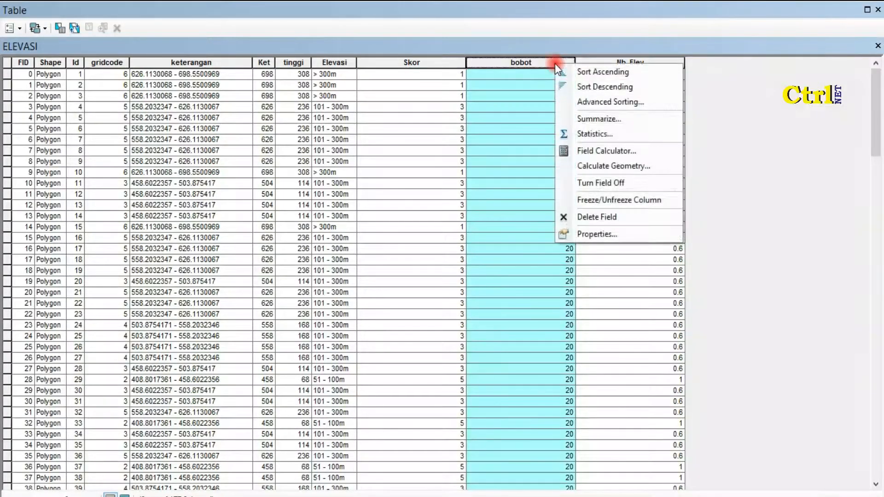
{"action": "left_click", "coordinate": [607, 151]}
{"action": "left_click", "coordinate": [404, 285]}
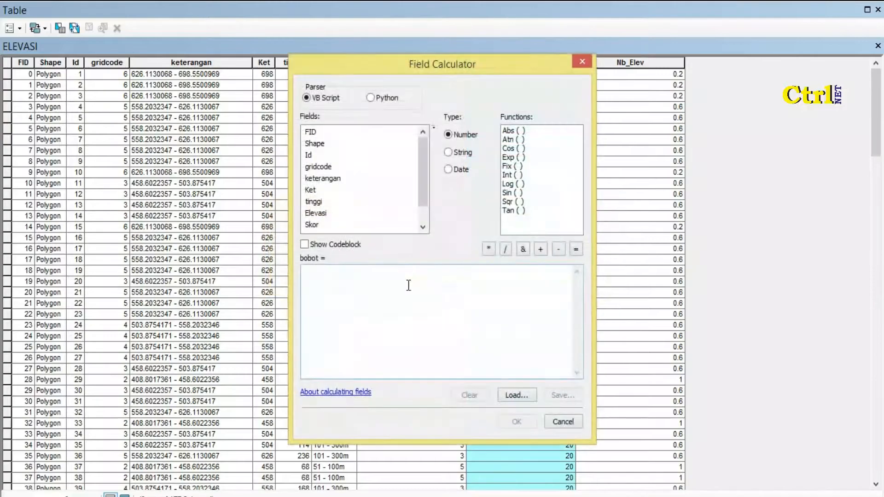
{"action": "left_click", "coordinate": [376, 270]}
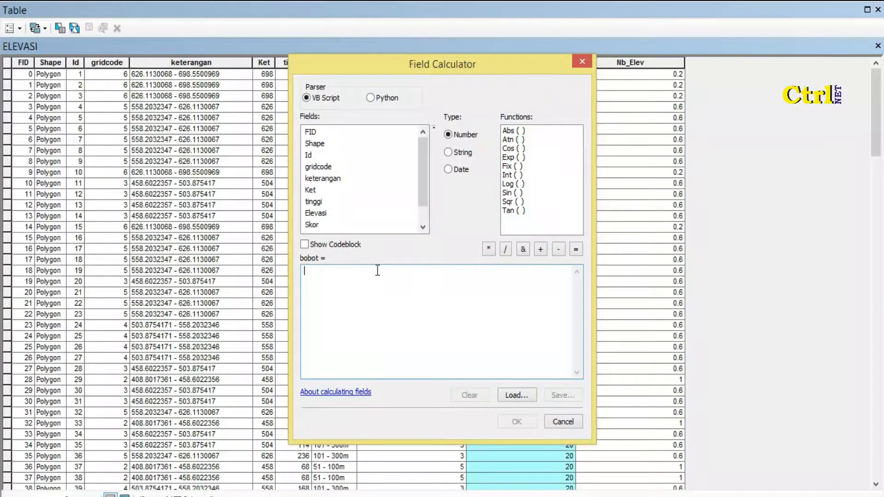
{"action": "type", "text": "2"}
{"action": "left_click", "coordinate": [517, 422]}
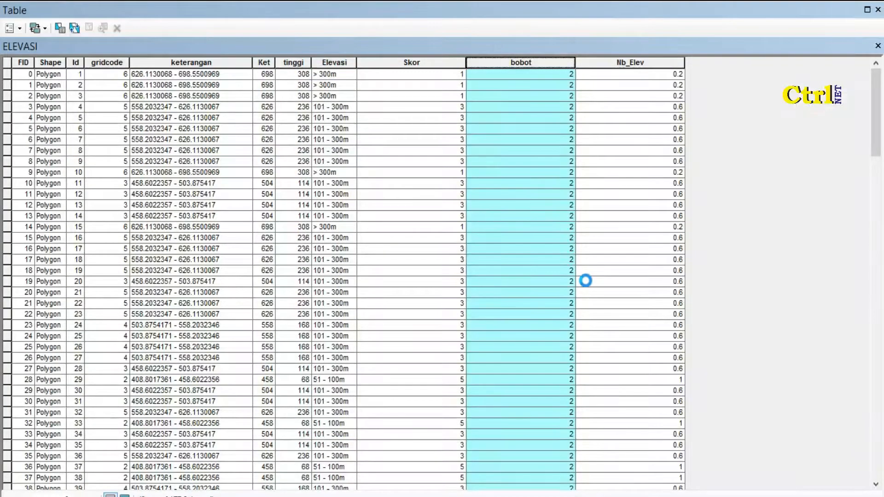
- Recalculate the Nb_Elev field from the new weights as [Skor] * [bobot] and close the ELEVASI attribute table
{"action": "left_click", "coordinate": [645, 64]}
{"action": "right_click", "coordinate": [645, 64]}
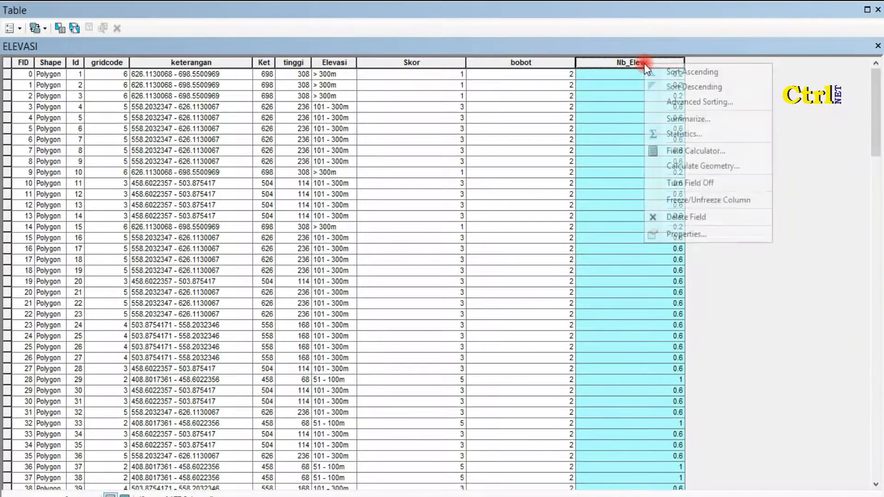
{"action": "left_click", "coordinate": [720, 155]}
{"action": "left_click", "coordinate": [421, 286]}
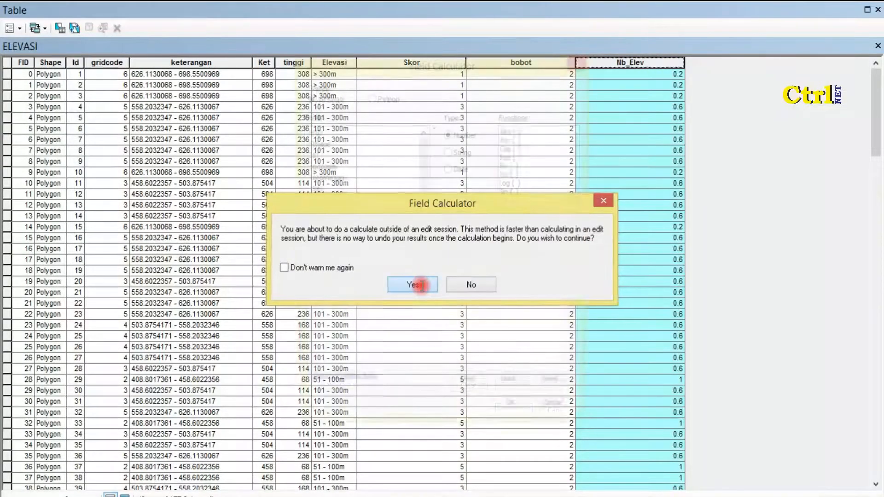
{"action": "left_click", "coordinate": [350, 283]}
{"action": "type", "text": "2"}
{"action": "key", "text": "BackSpace"}
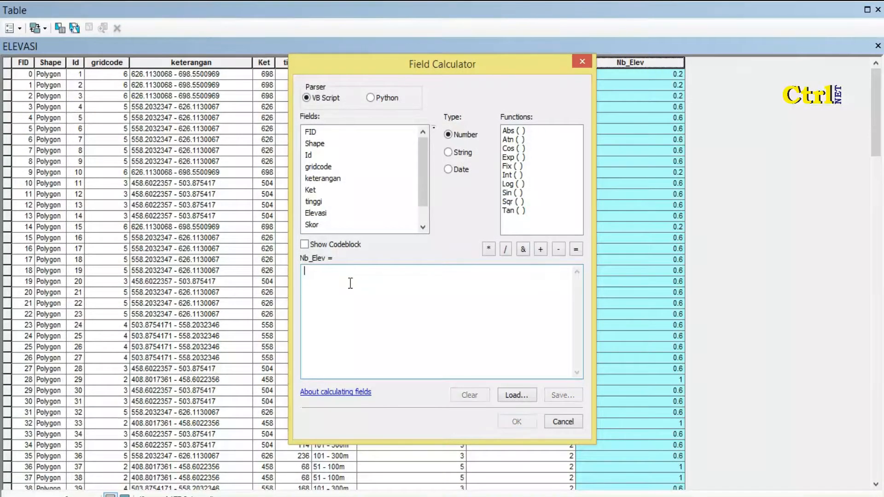
{"action": "left_click", "coordinate": [423, 227]}
{"action": "left_click", "coordinate": [423, 227]}
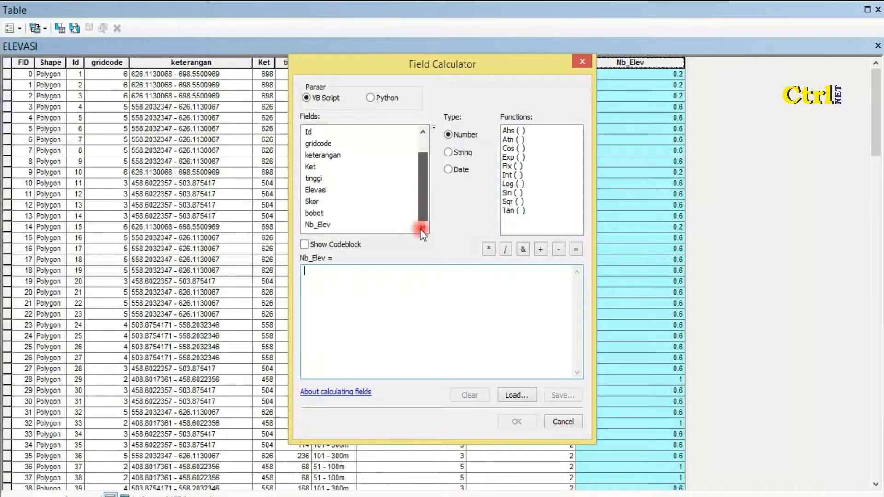
{"action": "double_click", "coordinate": [312, 202]}
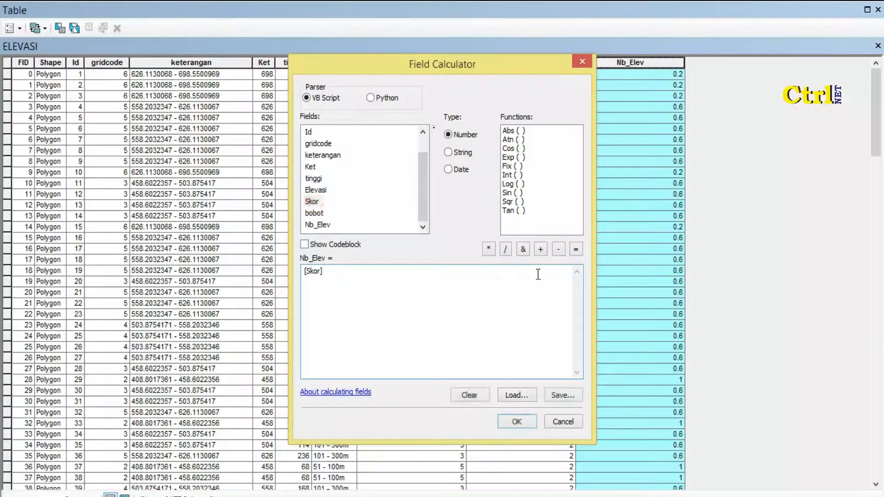
{"action": "left_click", "coordinate": [489, 249]}
{"action": "double_click", "coordinate": [314, 213]}
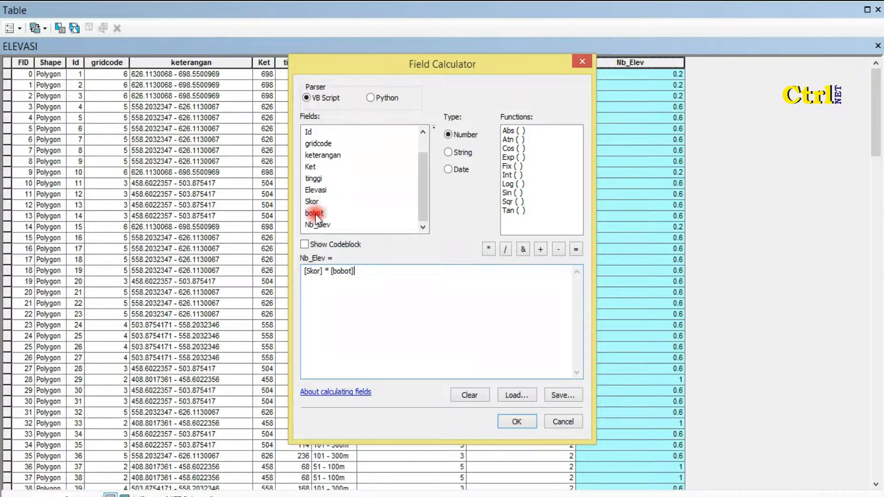
{"action": "left_click", "coordinate": [511, 422]}
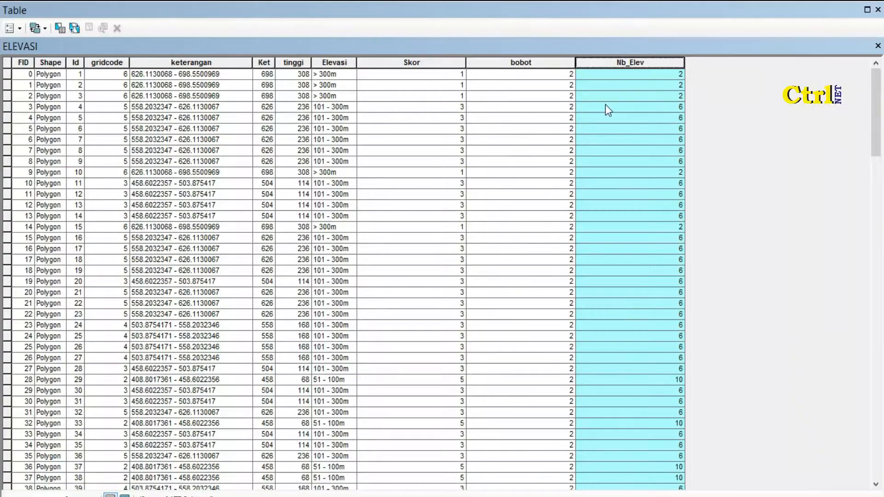
{"action": "left_click", "coordinate": [617, 111]}
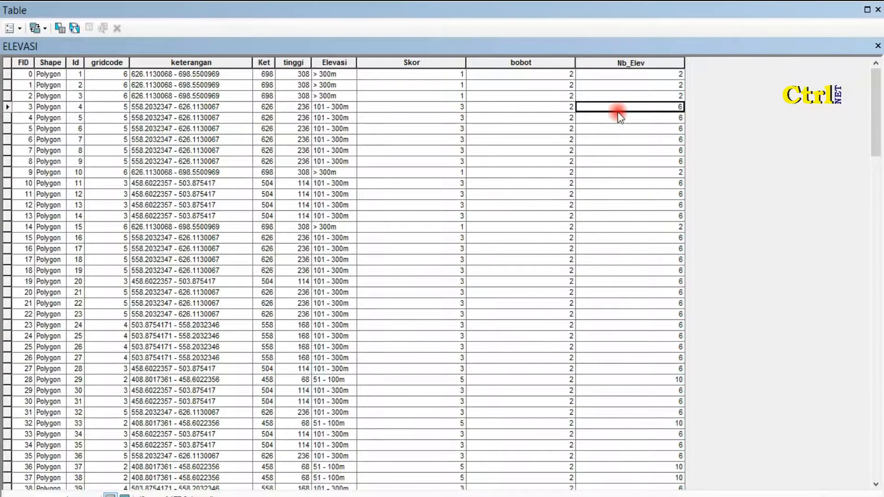
{"action": "left_click", "coordinate": [878, 46]}
- Open the attribute table of the curah_hujan layer and add a Double field named skor
{"action": "right_click", "coordinate": [189, 313]}
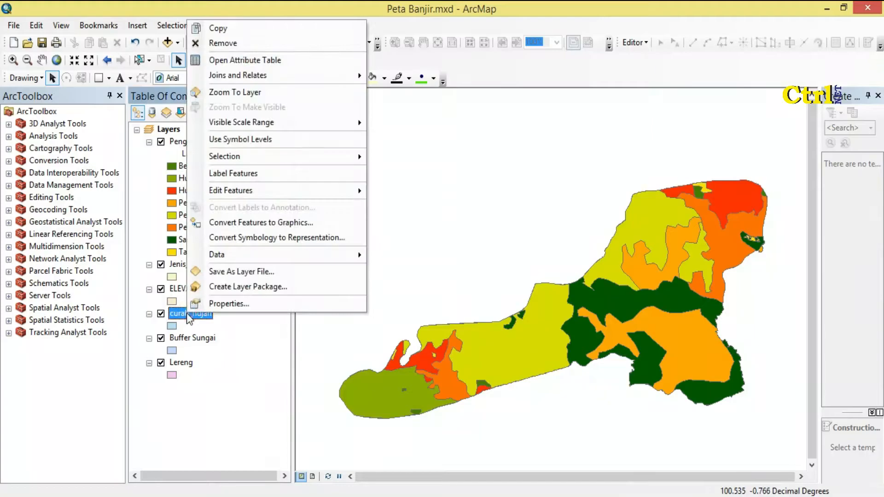
{"action": "mouse_move", "coordinate": [300, 75]}
{"action": "left_click", "coordinate": [296, 60]}
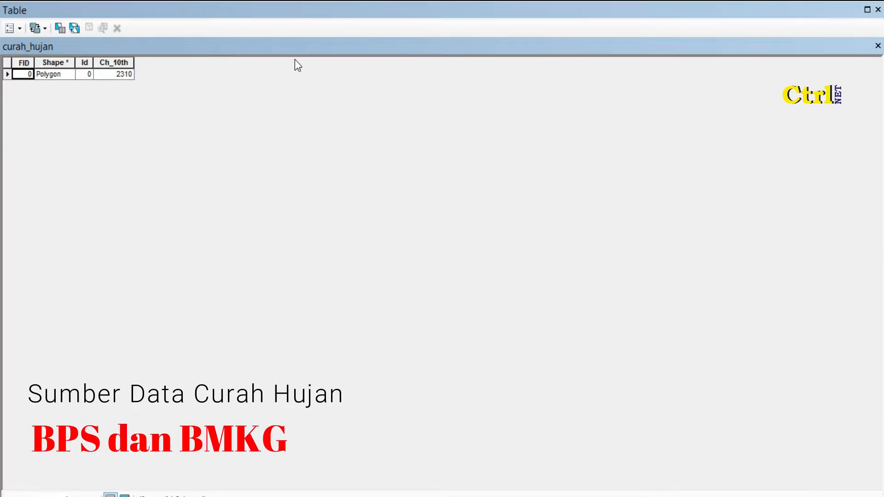
{"action": "left_click", "coordinate": [20, 29]}
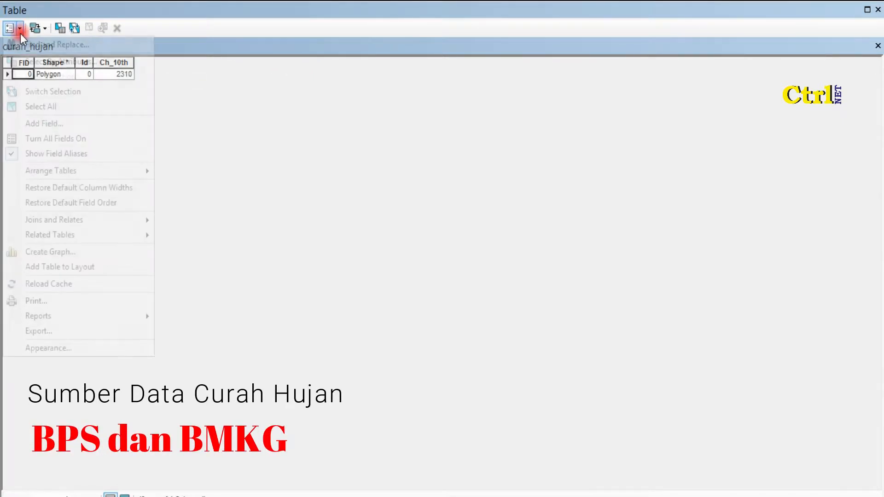
{"action": "left_click", "coordinate": [46, 122]}
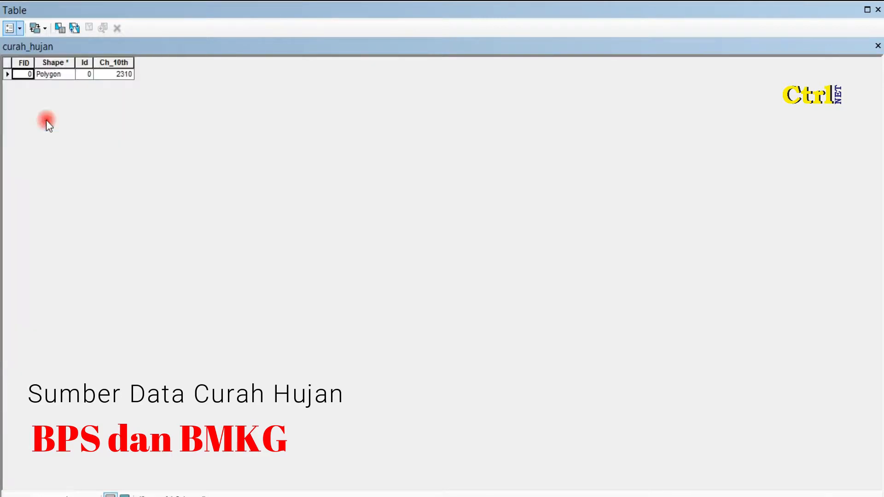
{"action": "type", "text": "skor"}
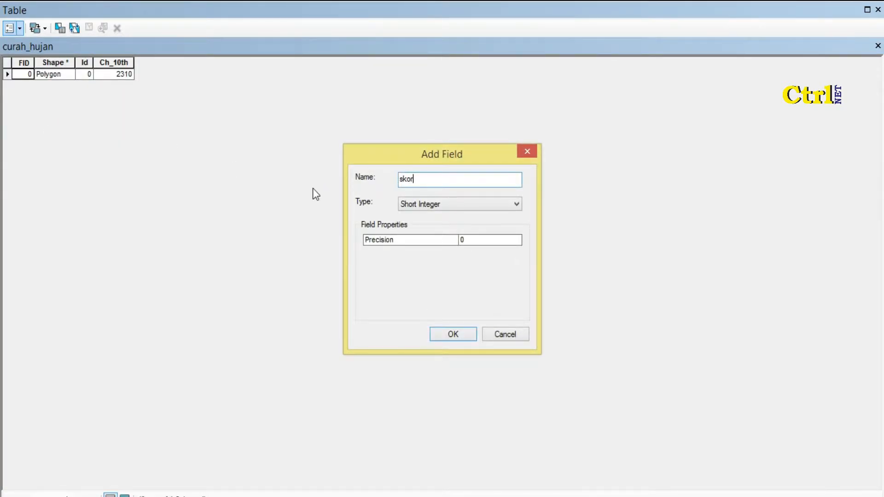
{"action": "left_click", "coordinate": [471, 205]}
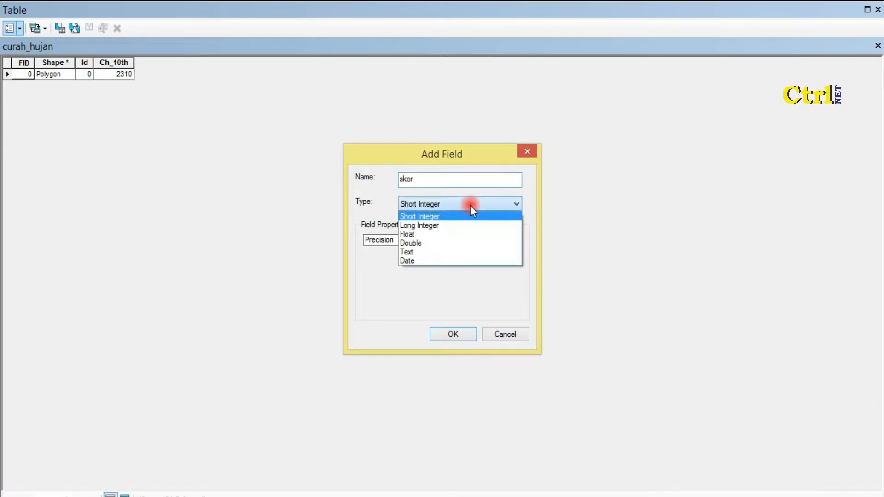
{"action": "left_click", "coordinate": [464, 243]}
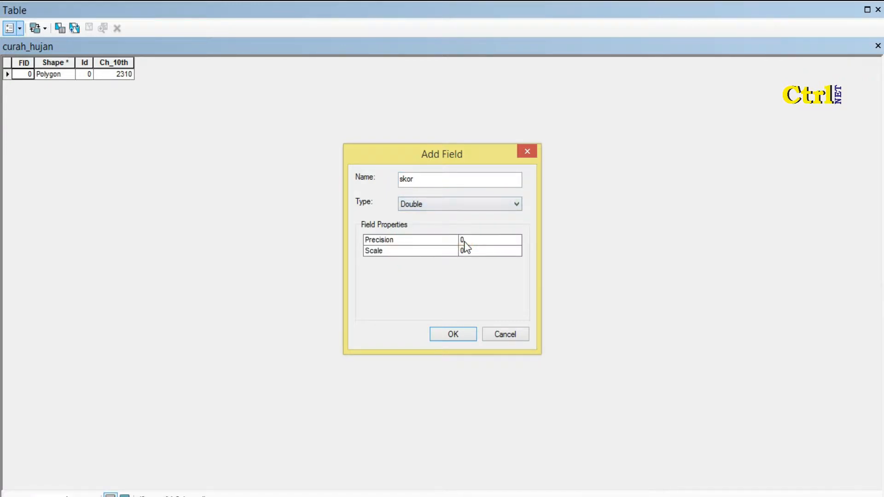
{"action": "left_click", "coordinate": [450, 335]}
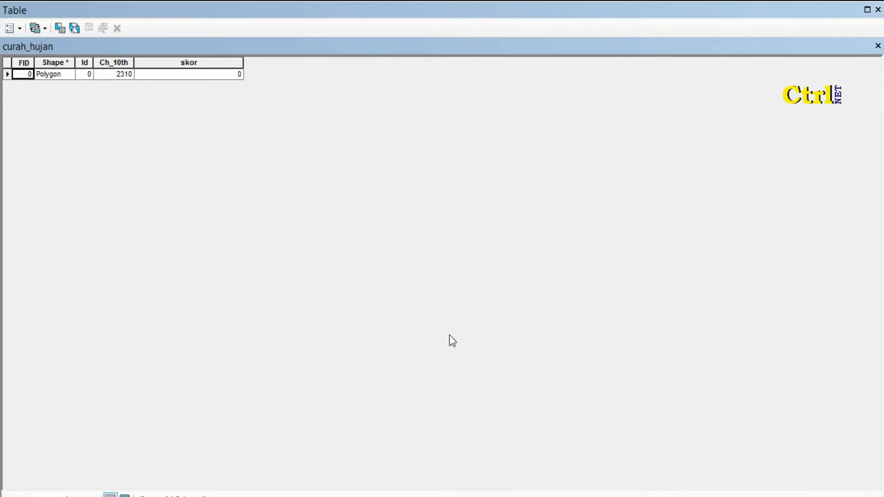
- Set the skor field of the curah_hujan record to 7 with the Field Calculator
{"action": "left_click", "coordinate": [225, 64]}
{"action": "right_click", "coordinate": [225, 64]}
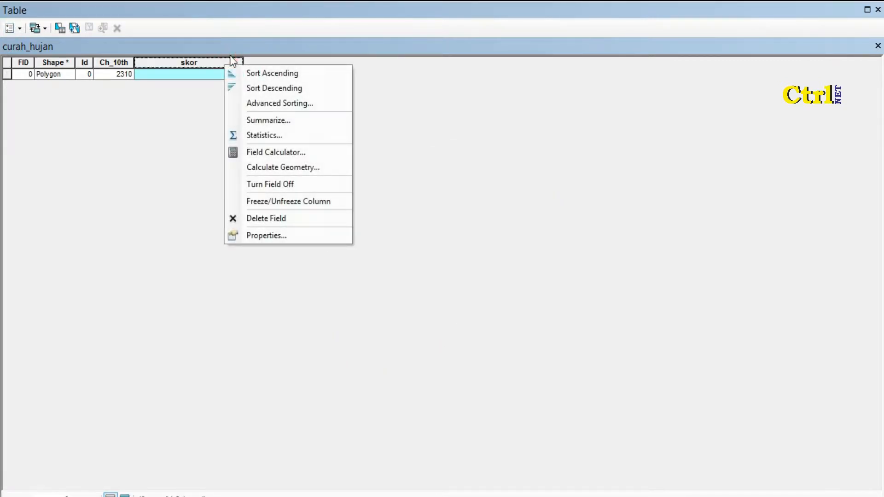
{"action": "left_click", "coordinate": [272, 152]}
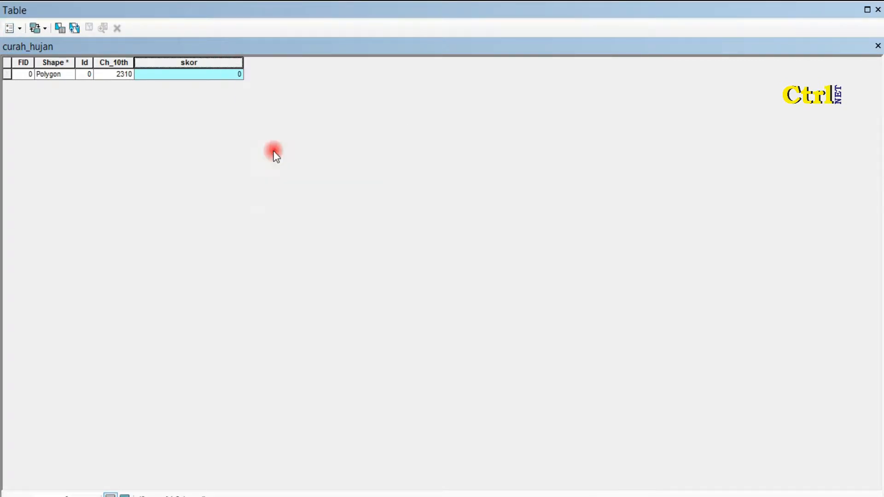
{"action": "left_click", "coordinate": [404, 284]}
{"action": "left_click", "coordinate": [404, 285]}
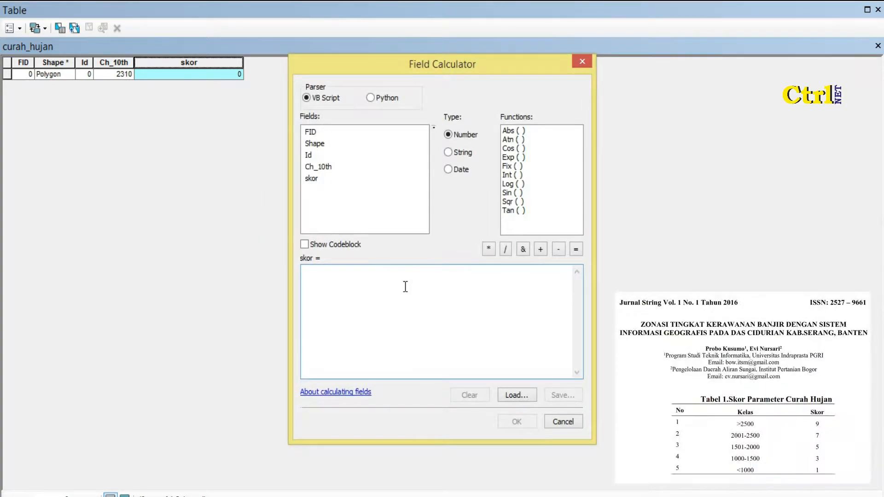
{"action": "type", "text": "7"}
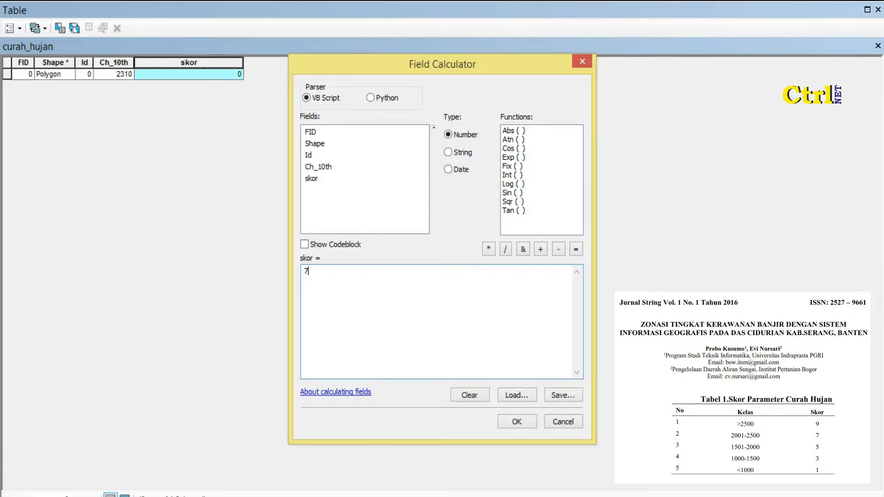
{"action": "left_click", "coordinate": [534, 423]}
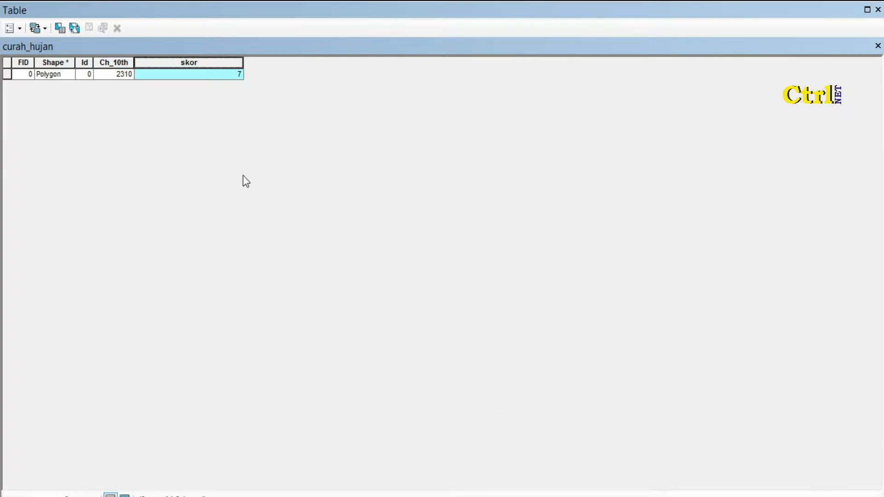
- Add a Double field named Bobot to the curah_hujan attribute table
{"action": "left_click", "coordinate": [21, 32]}
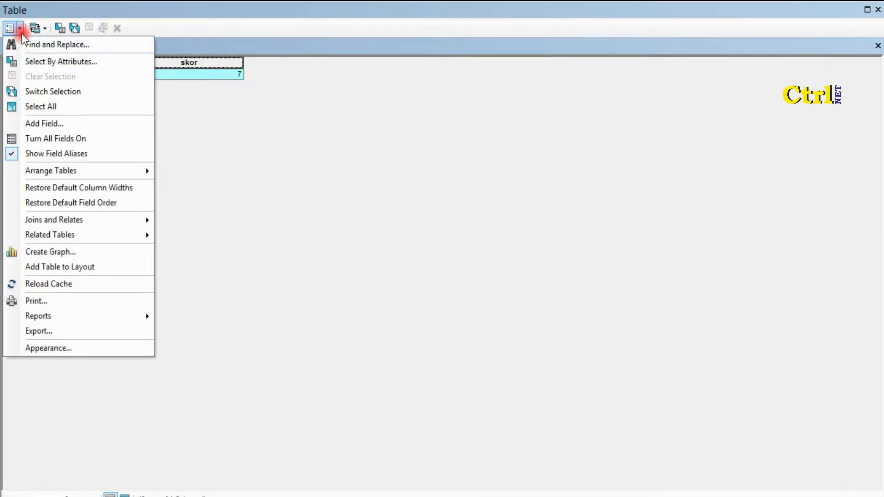
{"action": "left_click", "coordinate": [46, 128]}
{"action": "type", "text": "Bobot"}
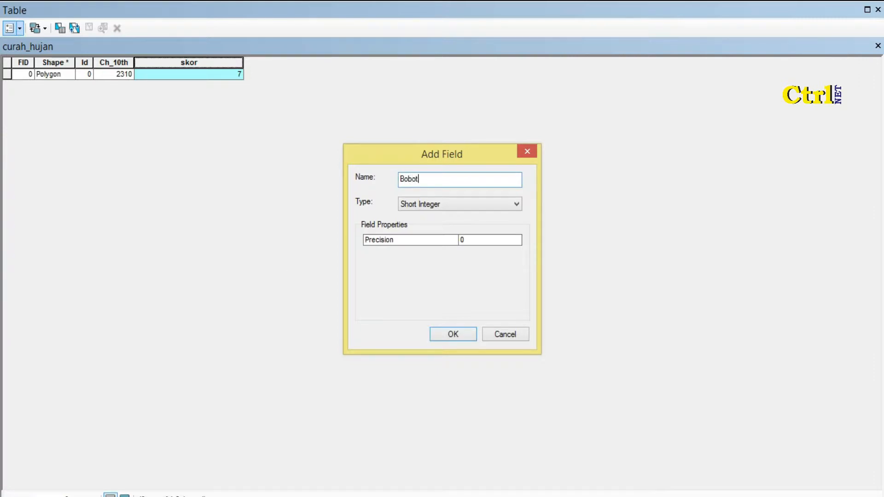
{"action": "left_click", "coordinate": [474, 207]}
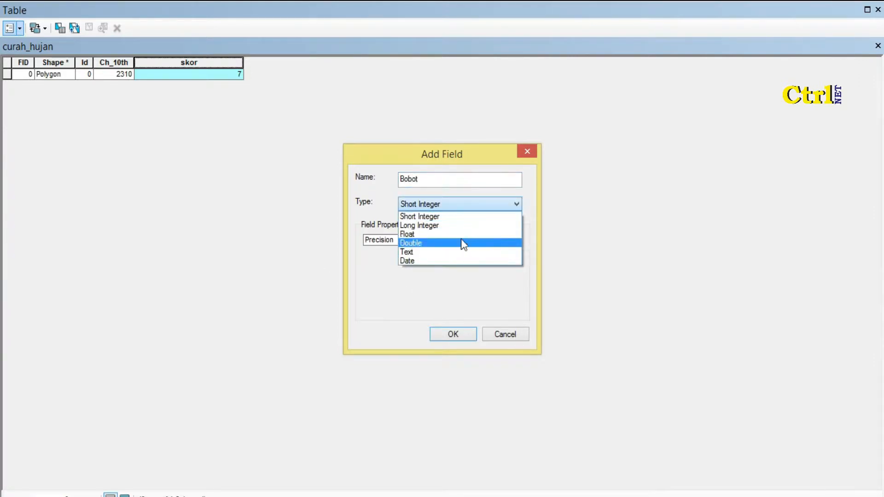
{"action": "left_click", "coordinate": [461, 242]}
{"action": "left_click", "coordinate": [456, 334]}
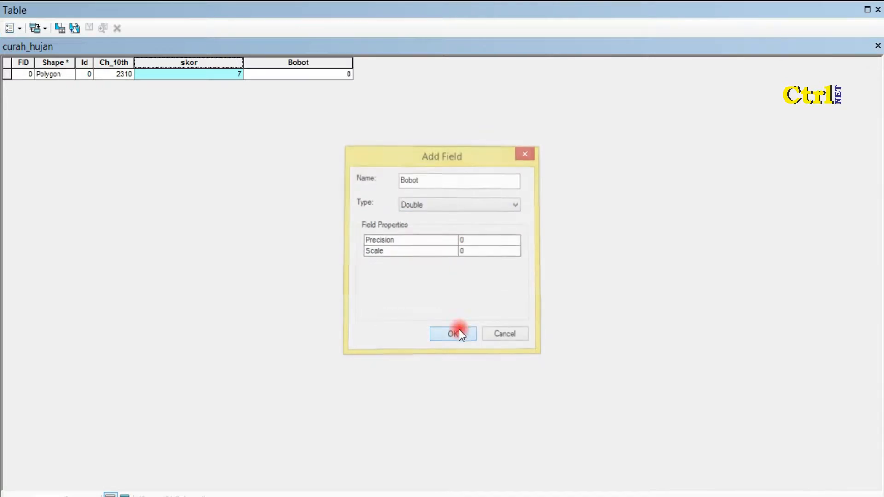
- Set the Bobot field of the curah_hujan record to 1.5 with the Field Calculator
{"action": "left_click", "coordinate": [277, 64]}
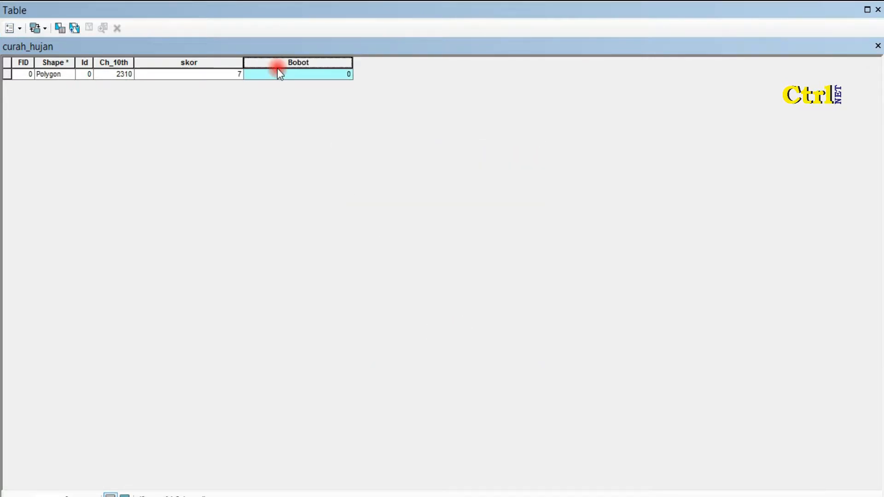
{"action": "right_click", "coordinate": [283, 65]}
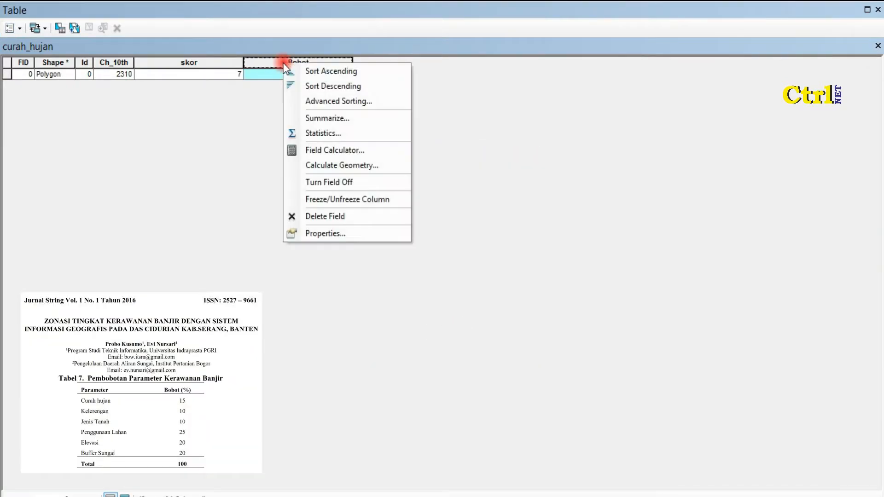
{"action": "left_click", "coordinate": [322, 156]}
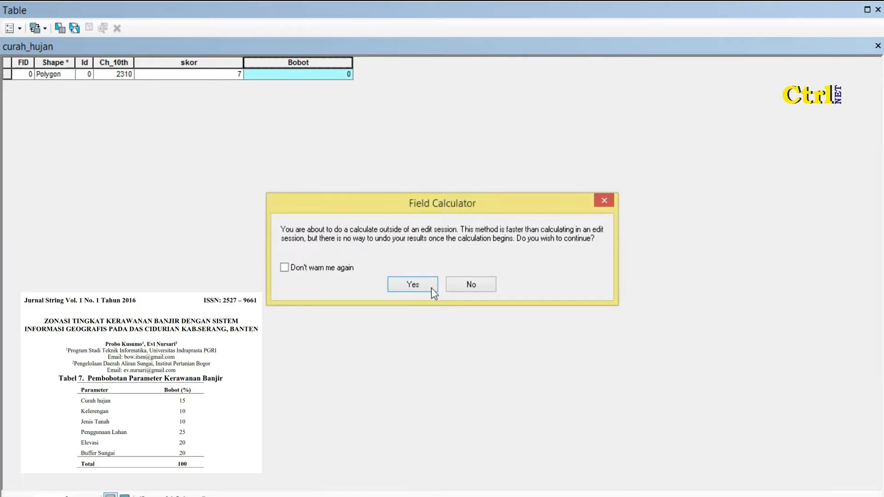
{"action": "left_click", "coordinate": [421, 278]}
{"action": "left_click", "coordinate": [422, 278]}
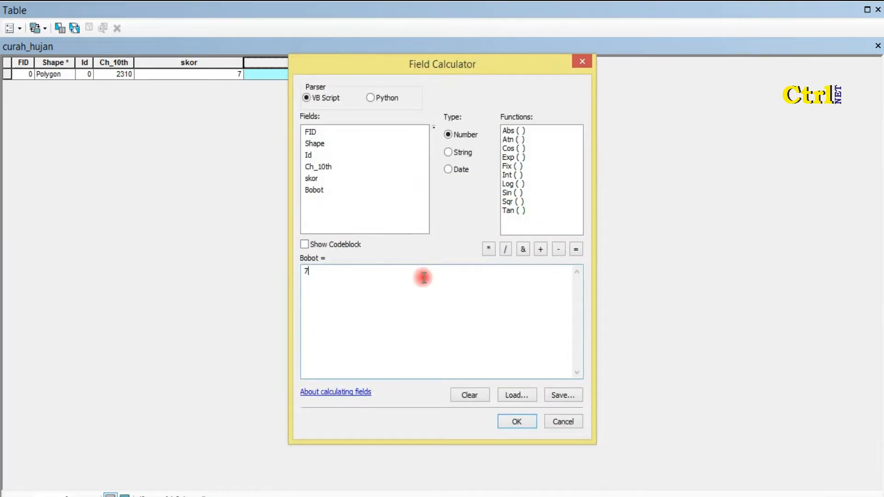
{"action": "key", "text": "BackSpace"}
{"action": "type", "text": "1.5"}
{"action": "left_click", "coordinate": [530, 422]}
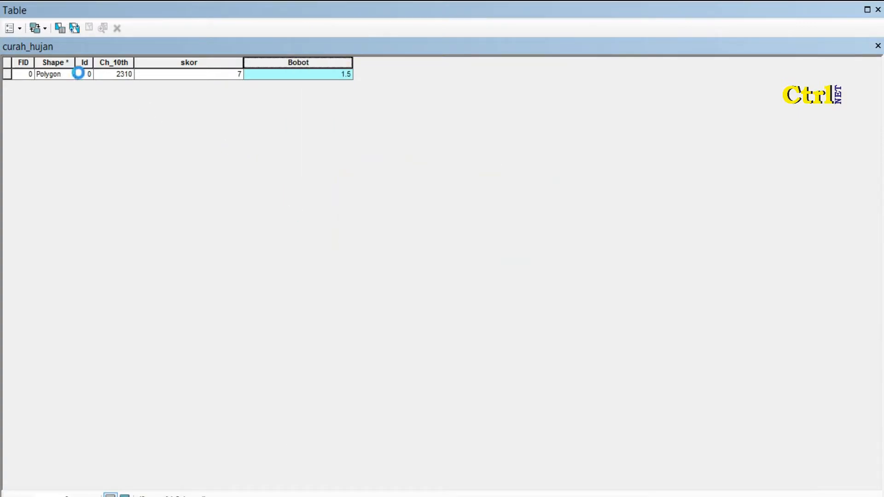
- Add a Double field named Nb_Ch to the curah_hujan attribute table
{"action": "left_click", "coordinate": [19, 29]}
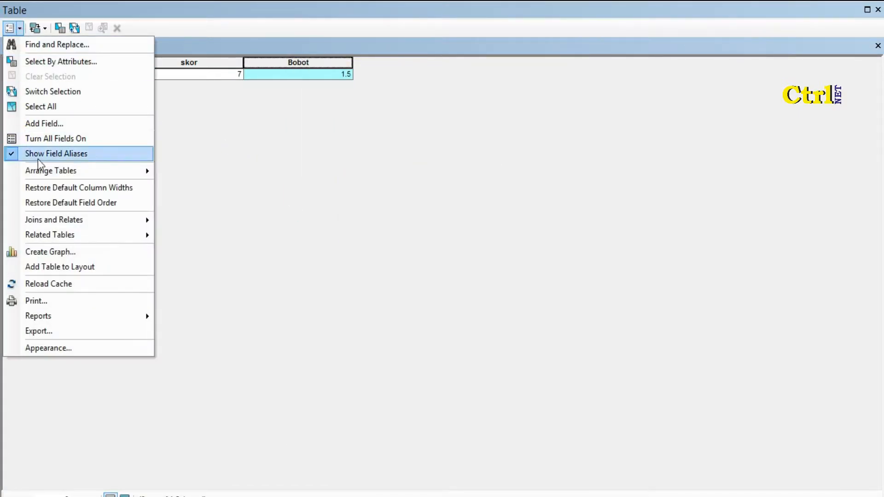
{"action": "left_click", "coordinate": [62, 124]}
{"action": "type", "text": "Nb"}
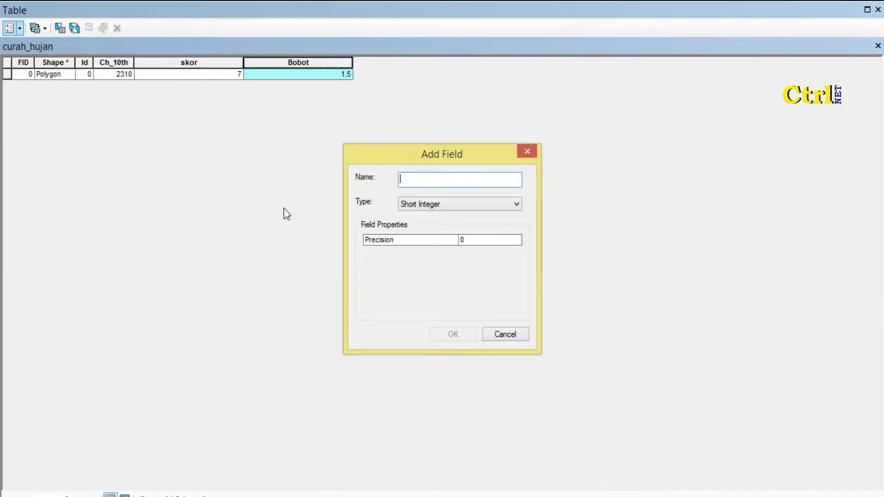
{"action": "type", "text": "_Ch"}
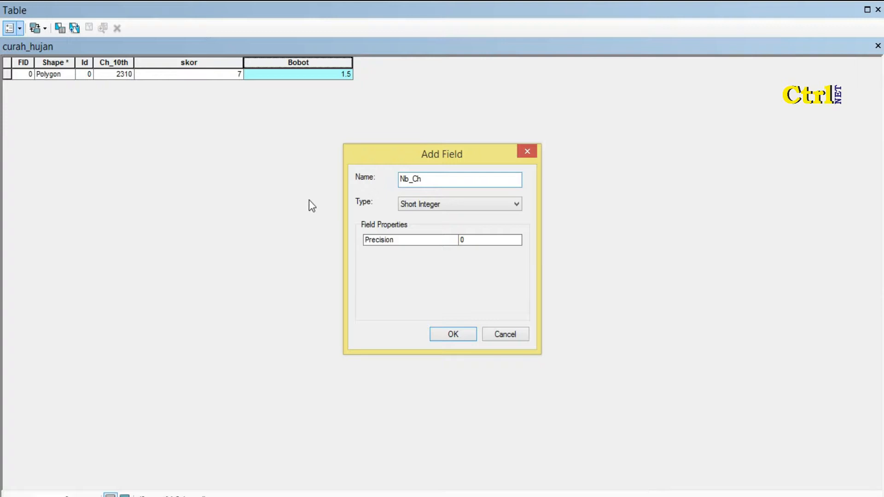
{"action": "left_click", "coordinate": [451, 203]}
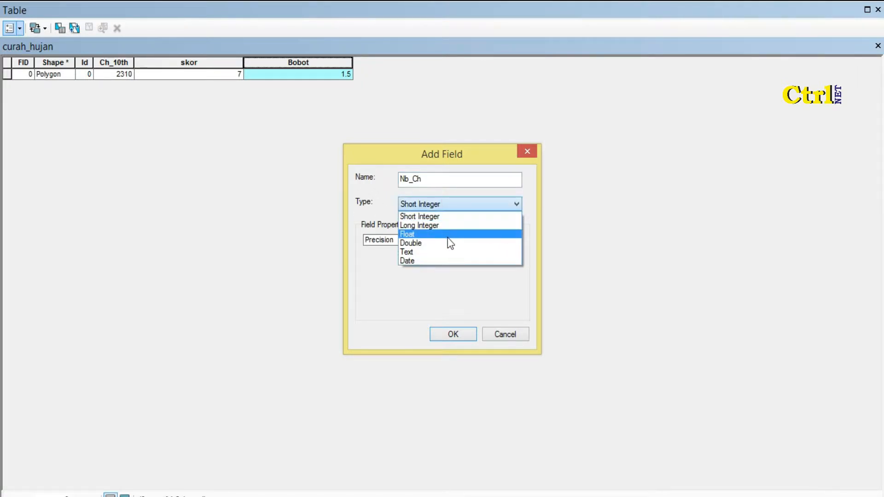
{"action": "left_click", "coordinate": [449, 244]}
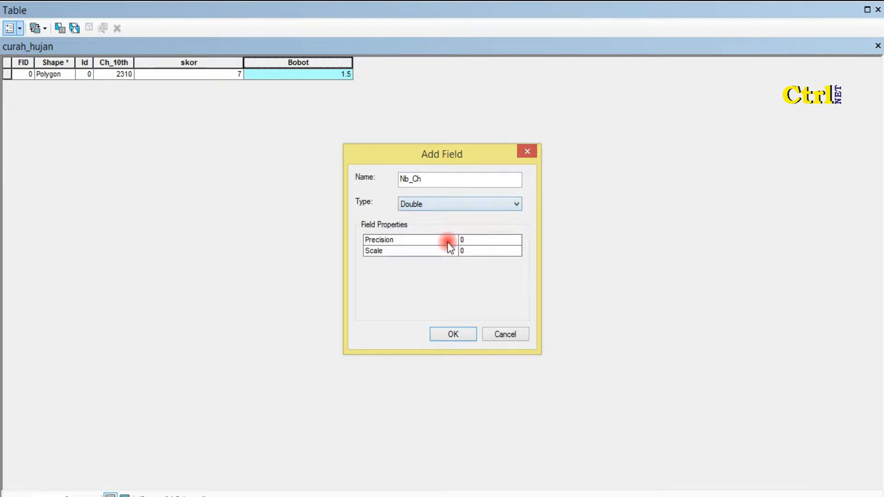
{"action": "left_click", "coordinate": [445, 333]}
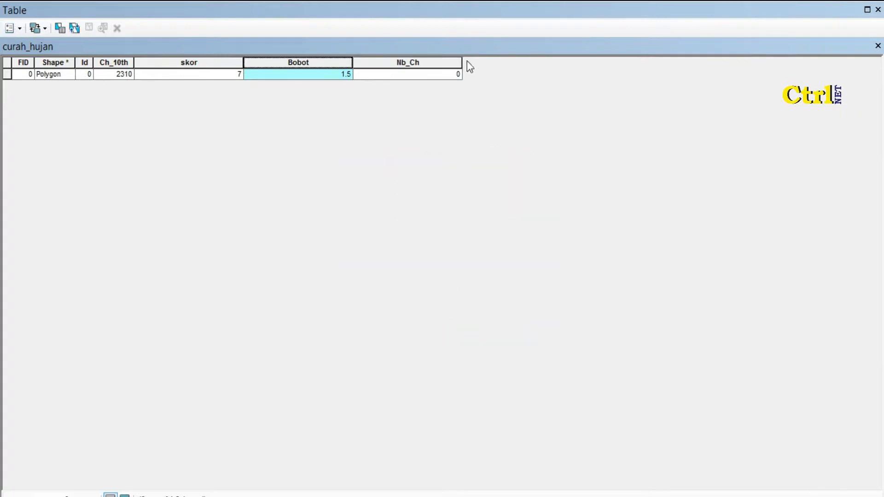
- Calculate the Nb_Ch field as [skor] * [Bobot] with the Field Calculator and close the curah_hujan attribute table
{"action": "left_click", "coordinate": [437, 59]}
{"action": "right_click", "coordinate": [438, 60]}
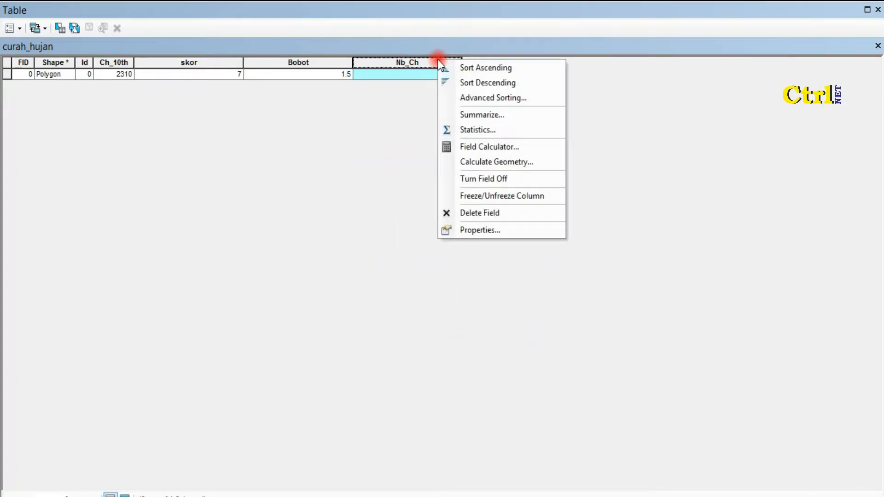
{"action": "left_click", "coordinate": [507, 148]}
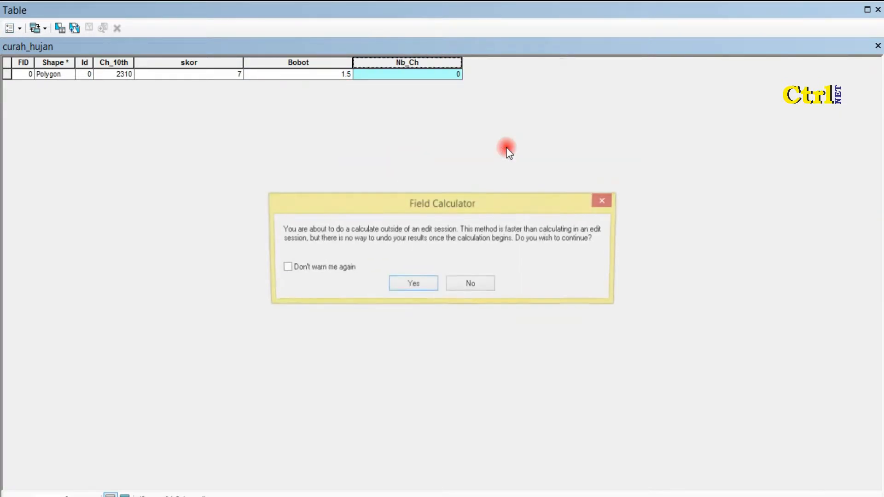
{"action": "left_click", "coordinate": [391, 288]}
{"action": "left_click_drag", "start_coordinate": [389, 293], "coordinate": [292, 277]}
{"action": "key", "text": "Delete"}
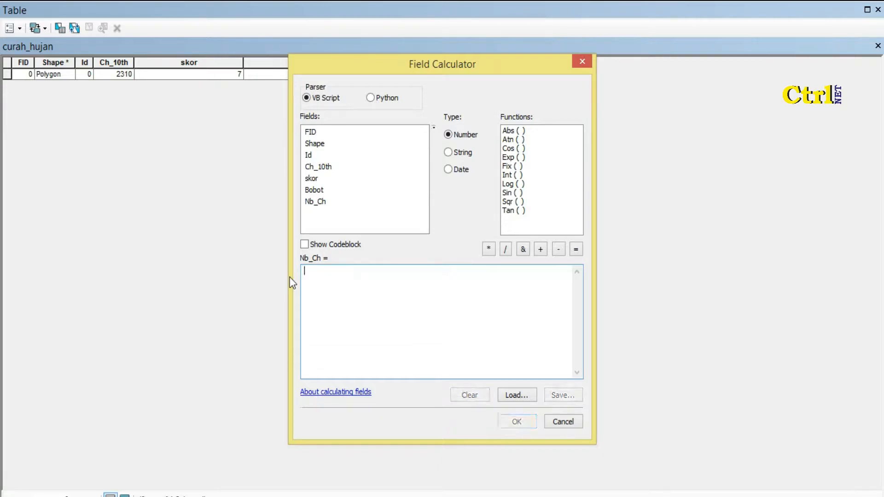
{"action": "double_click", "coordinate": [312, 178]}
{"action": "left_click", "coordinate": [489, 249]}
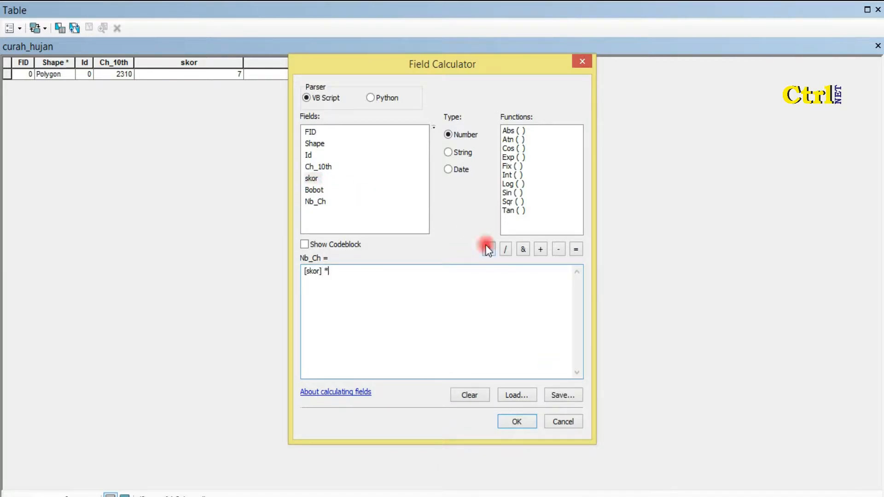
{"action": "double_click", "coordinate": [317, 190]}
{"action": "left_click", "coordinate": [433, 332]}
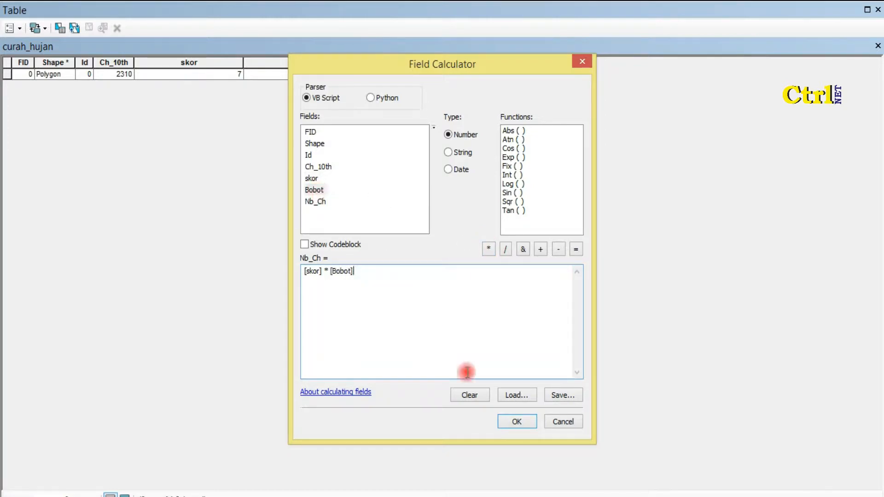
{"action": "left_click", "coordinate": [508, 422]}
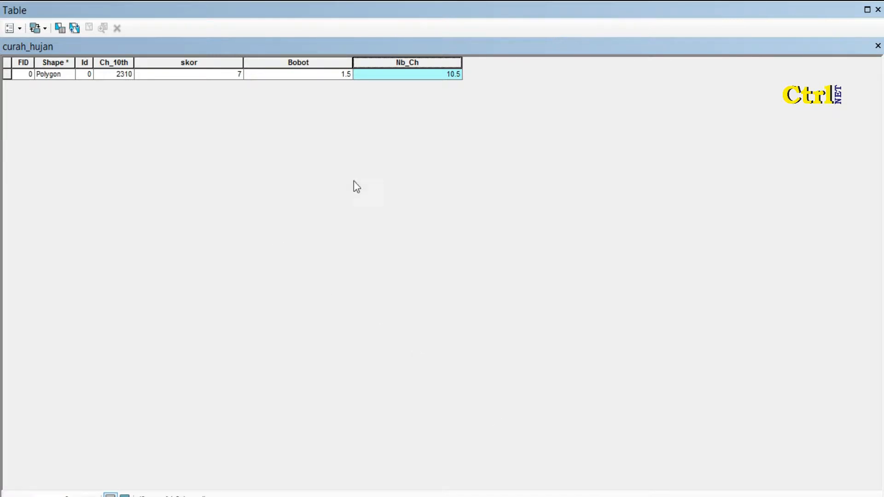
{"action": "left_click", "coordinate": [877, 45]}
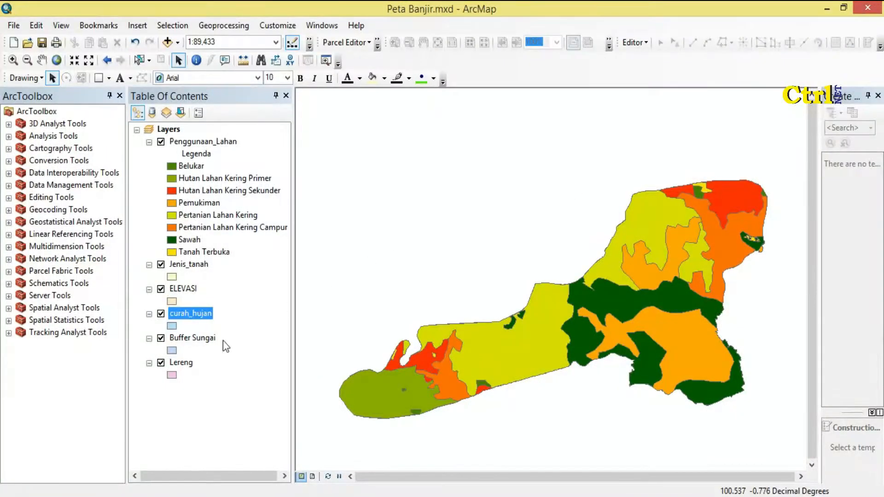
- Open the attribute table of the Buffer Sungai layer and move the distance column to the end, after Shape_Area
{"action": "left_click", "coordinate": [202, 341]}
{"action": "right_click", "coordinate": [204, 348]}
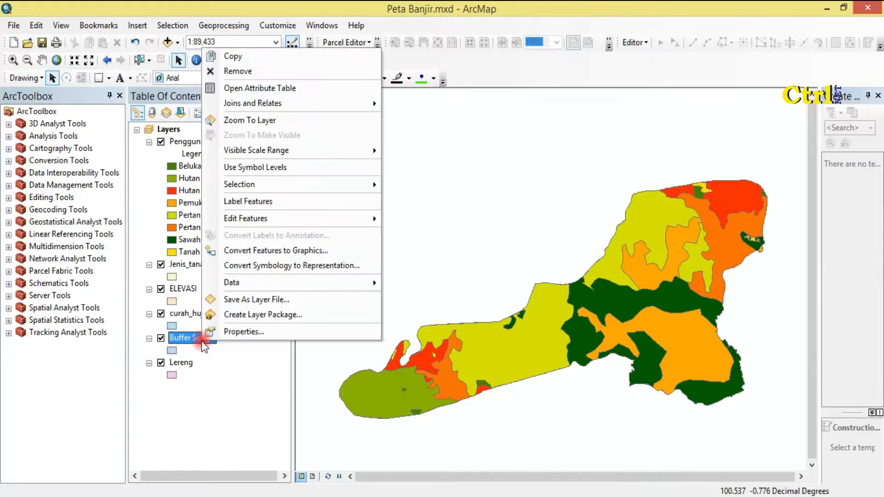
{"action": "left_click", "coordinate": [303, 91]}
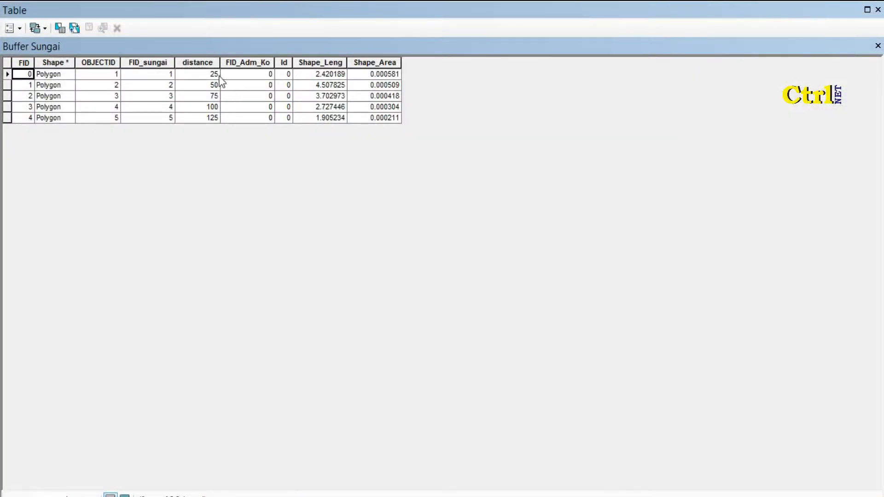
{"action": "left_click", "coordinate": [199, 62]}
{"action": "left_click_drag", "start_coordinate": [200, 61], "coordinate": [421, 68]}
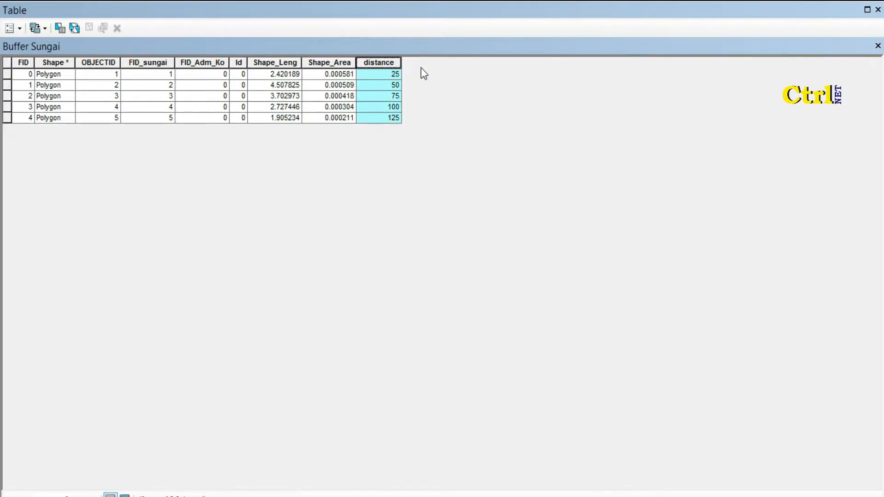
- Select the record with distance 25 and add a Double field named skor to the Buffer Sungai attribute table
{"action": "left_click", "coordinate": [10, 70]}
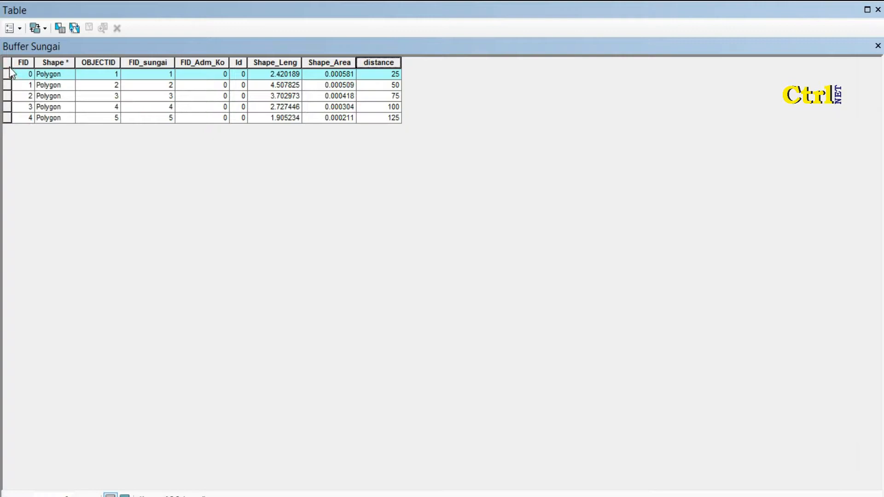
{"action": "left_click", "coordinate": [20, 29]}
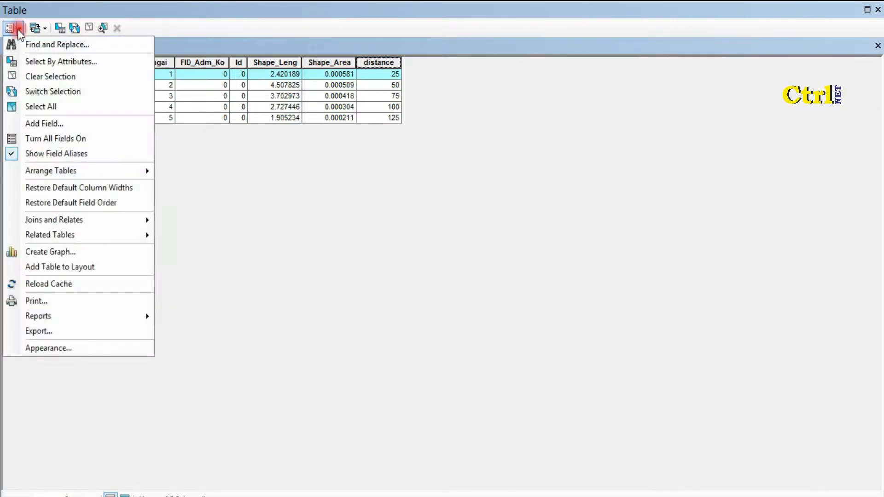
{"action": "left_click", "coordinate": [43, 124]}
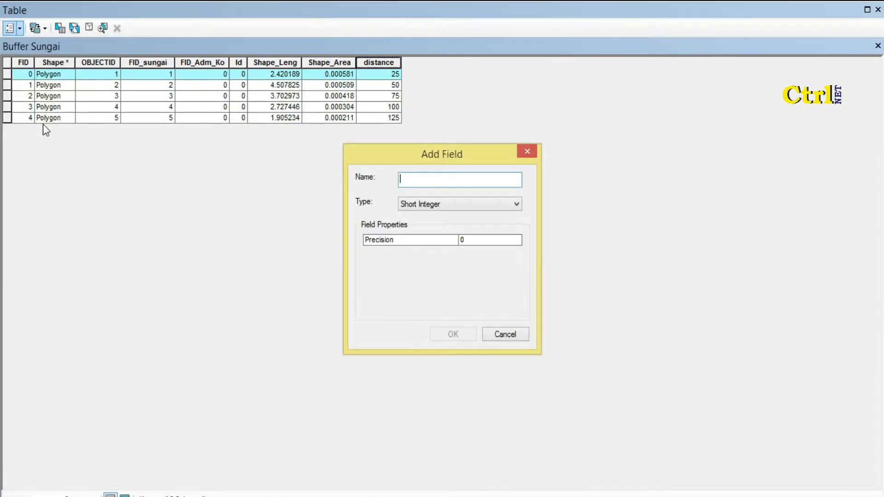
{"action": "type", "text": "skor"}
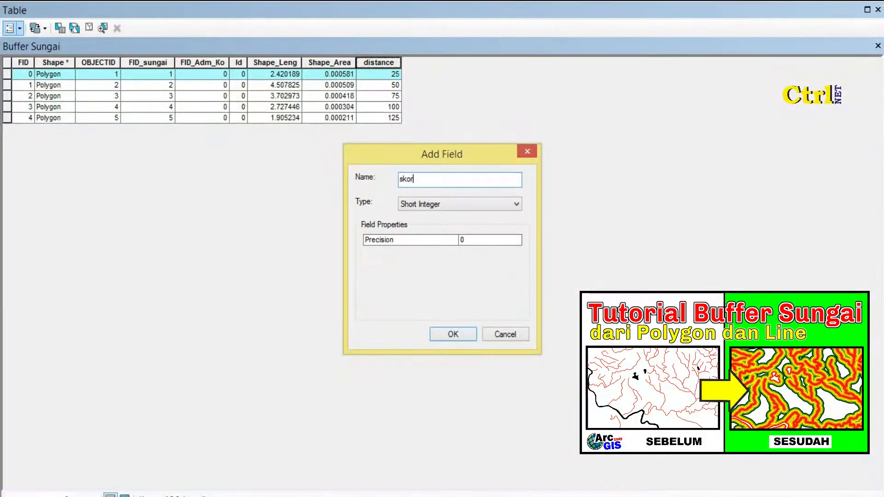
{"action": "left_click", "coordinate": [457, 202]}
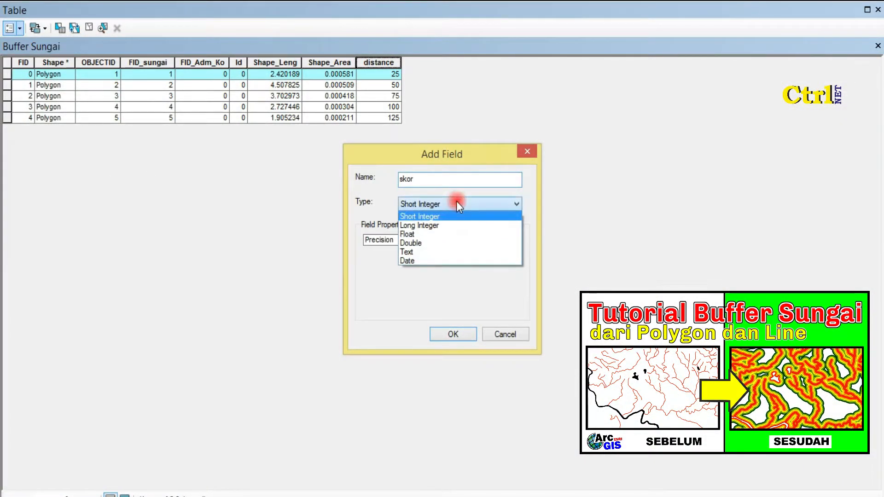
{"action": "left_click", "coordinate": [449, 243]}
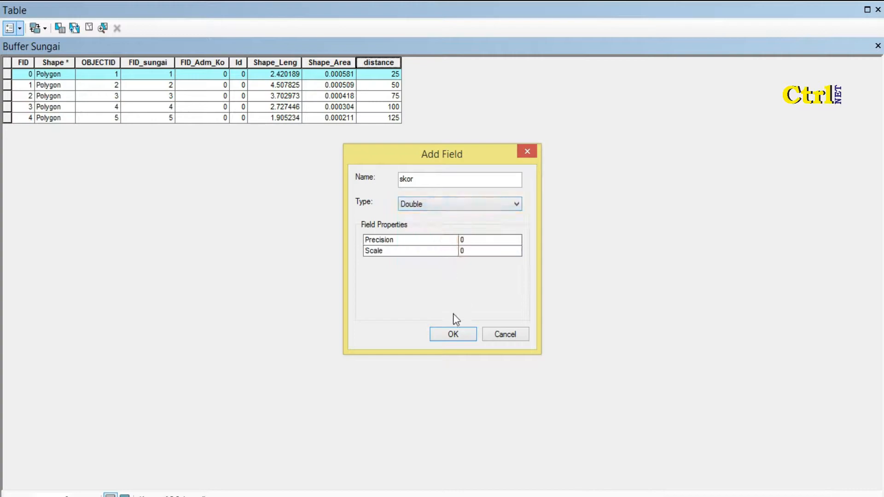
{"action": "left_click", "coordinate": [461, 336]}
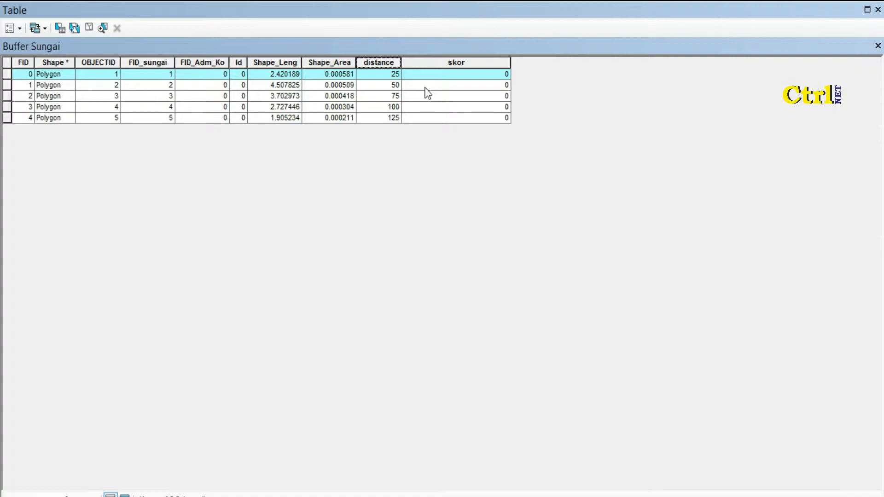
- Set the skor field of the selected distance 25 record to 9 with the Field Calculator
{"action": "right_click", "coordinate": [456, 62]}
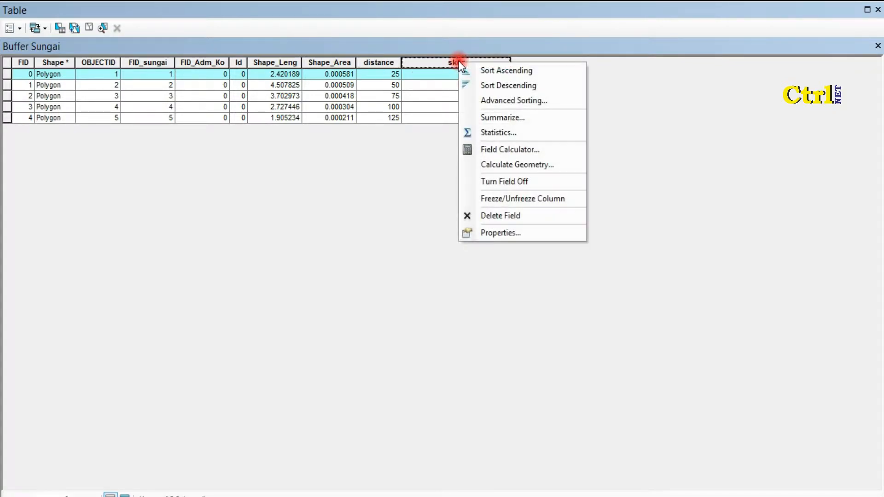
{"action": "left_click", "coordinate": [456, 60]}
{"action": "right_click", "coordinate": [455, 60]}
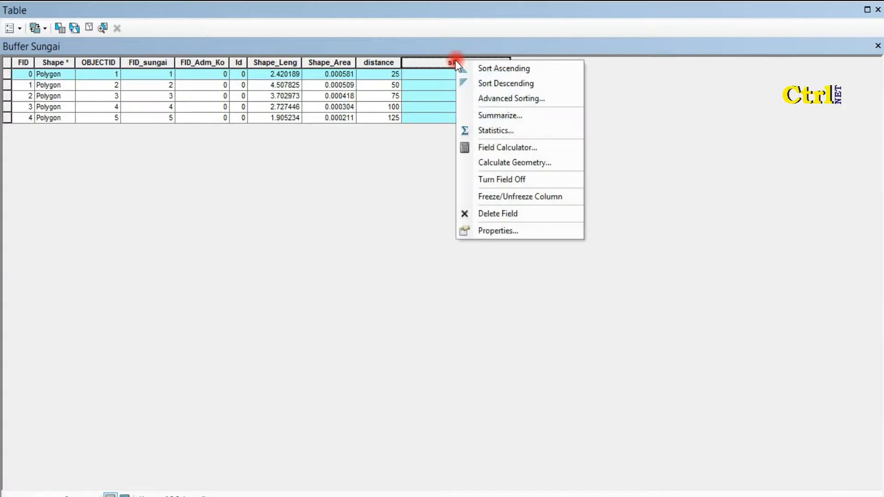
{"action": "left_click", "coordinate": [530, 152]}
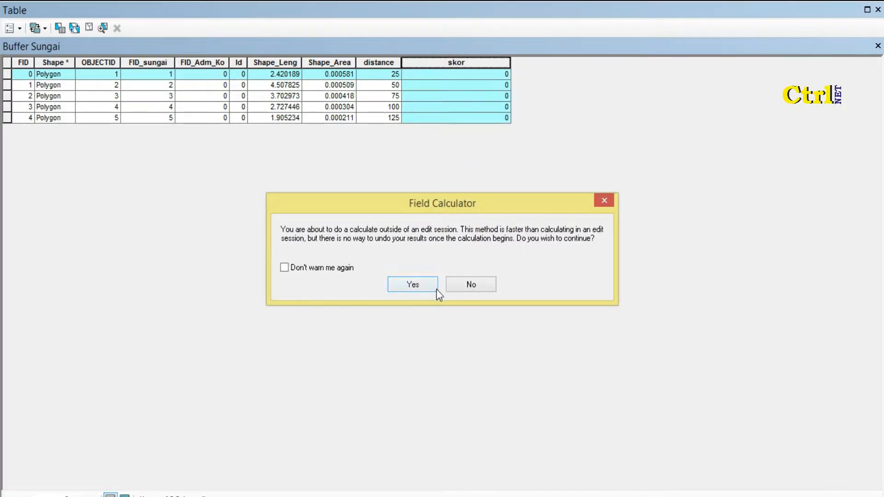
{"action": "left_click", "coordinate": [399, 284]}
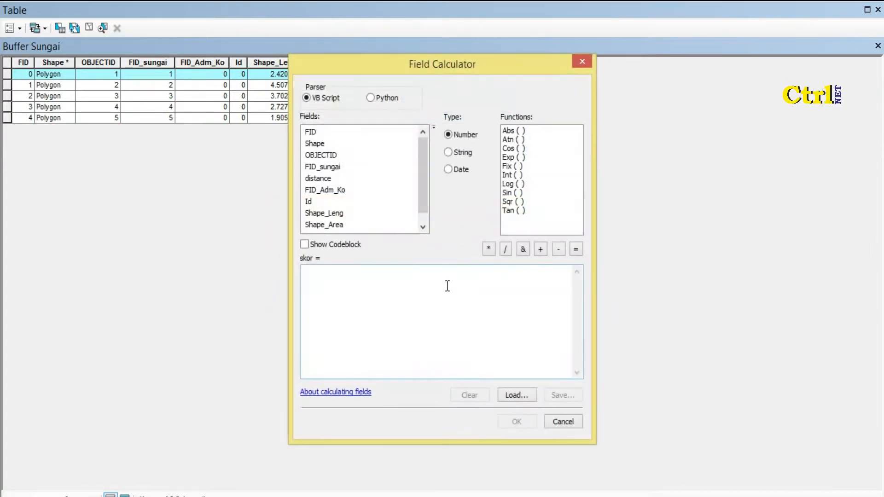
{"action": "left_click", "coordinate": [446, 286]}
{"action": "type", "text": "9"}
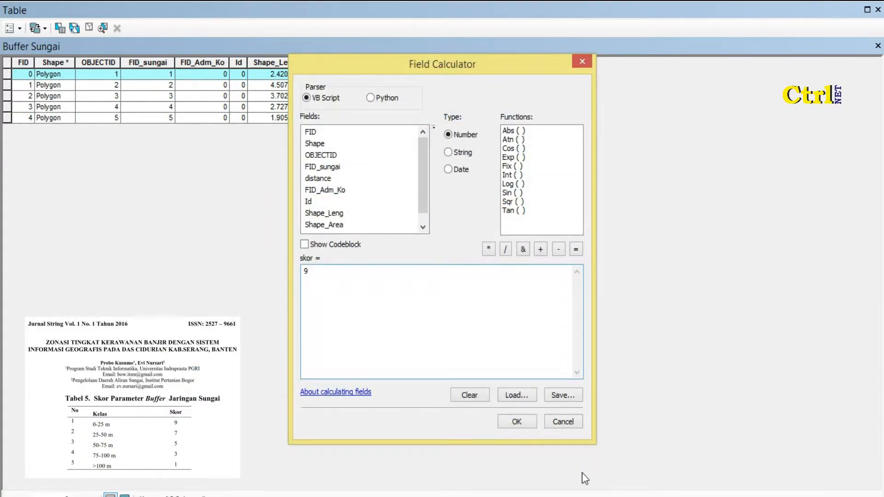
{"action": "left_click", "coordinate": [523, 428]}
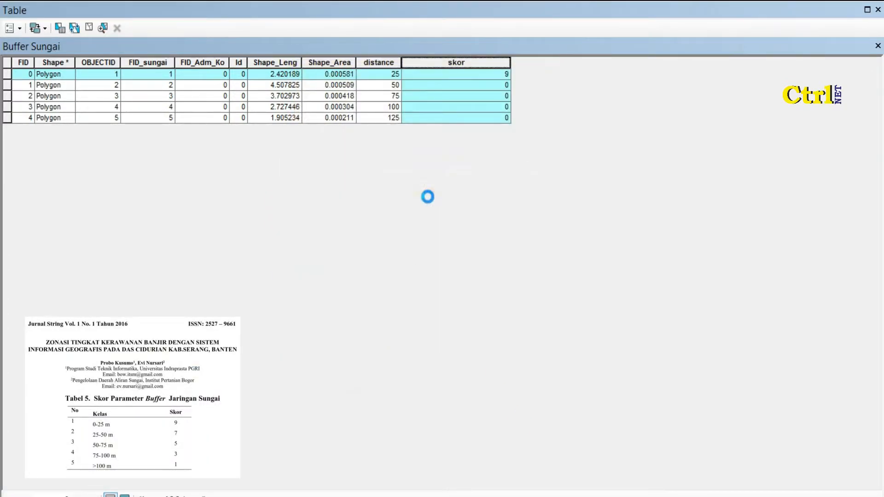
- Set skor to 7, 5, 3 and 1 for the records with distance 50, 75, 100 and 125, using the Field Calculator
{"action": "left_click", "coordinate": [9, 86]}
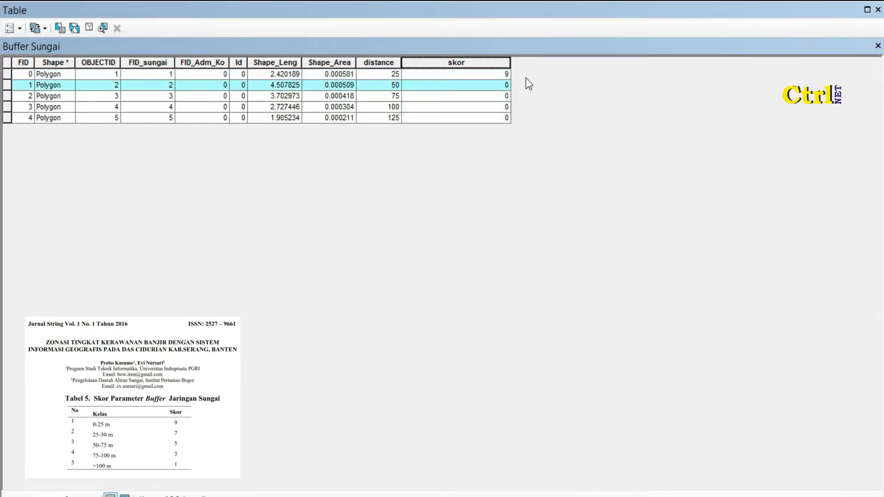
{"action": "right_click", "coordinate": [480, 86]}
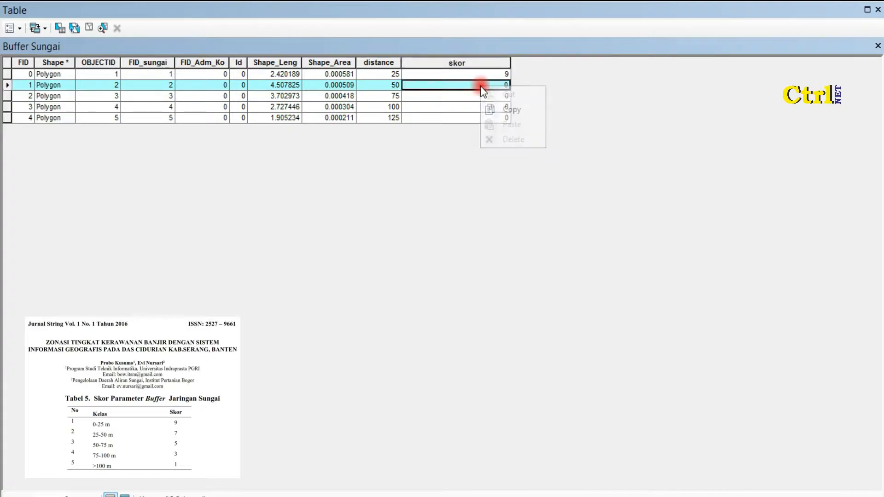
{"action": "left_click", "coordinate": [459, 62]}
{"action": "right_click", "coordinate": [460, 62]}
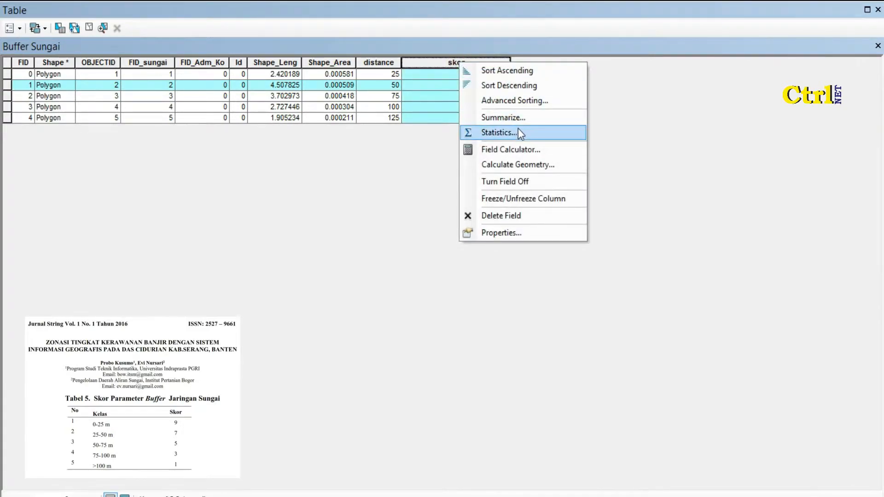
{"action": "left_click", "coordinate": [518, 154]}
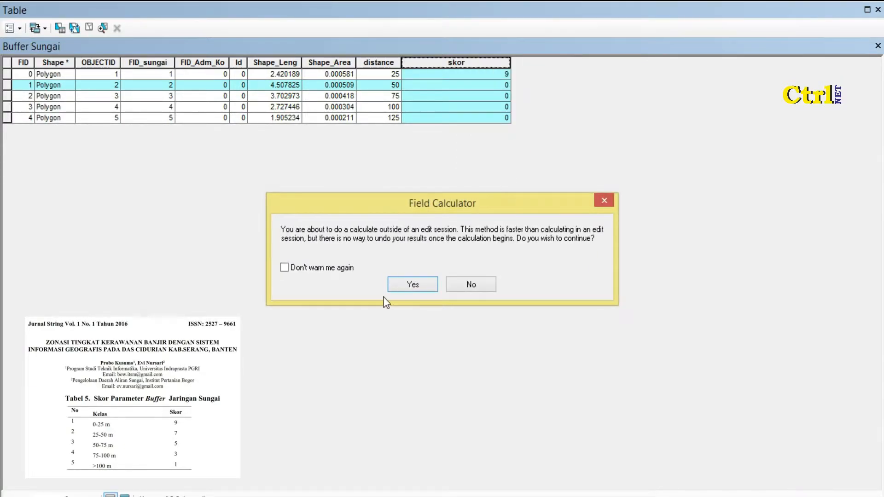
{"action": "left_click", "coordinate": [400, 289]}
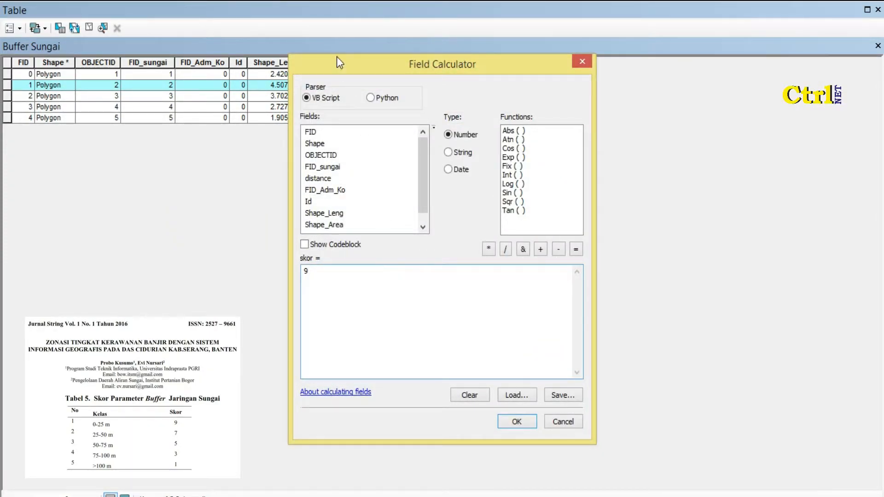
{"action": "left_click_drag", "start_coordinate": [336, 57], "coordinate": [488, 134]}
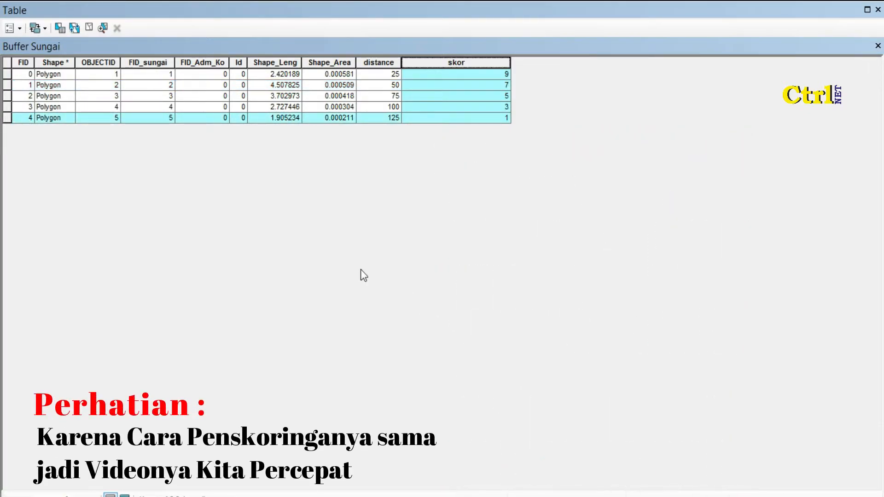
- Add a Double field named Bobot to the Buffer Sungai attribute table
{"action": "left_click", "coordinate": [20, 29]}
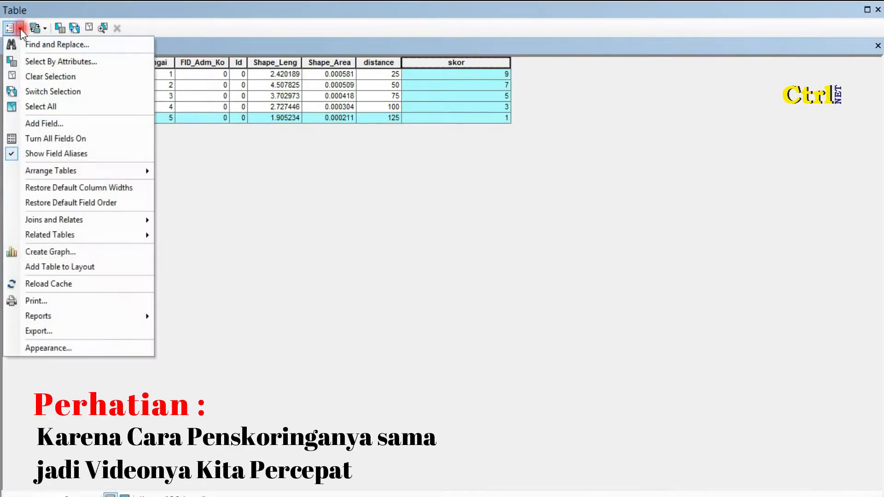
{"action": "left_click", "coordinate": [36, 124]}
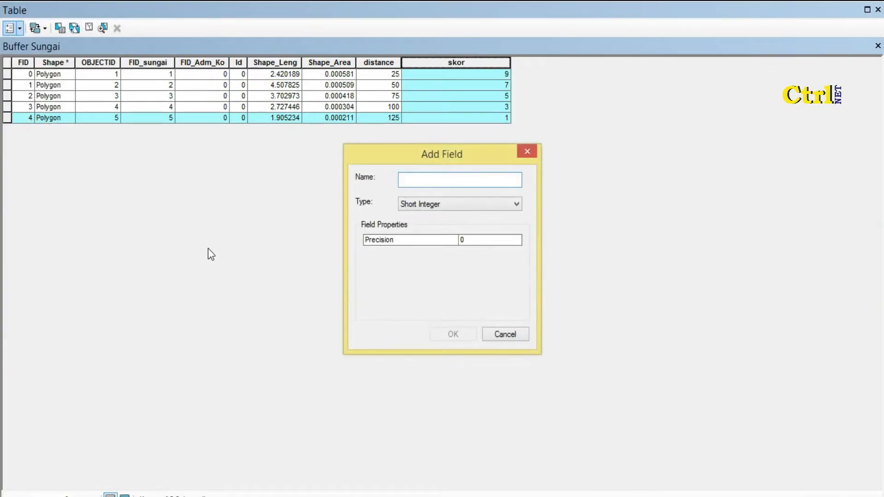
{"action": "type", "text": "Bobot"}
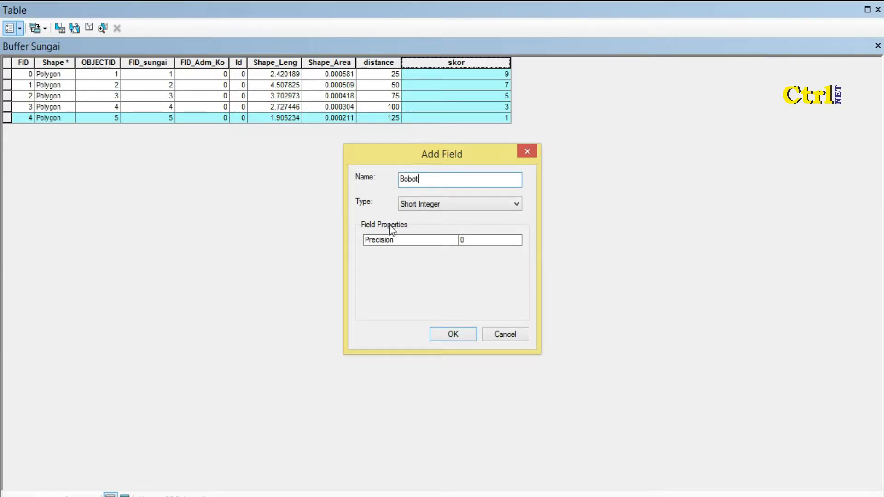
{"action": "left_click", "coordinate": [436, 204]}
{"action": "left_click", "coordinate": [439, 244]}
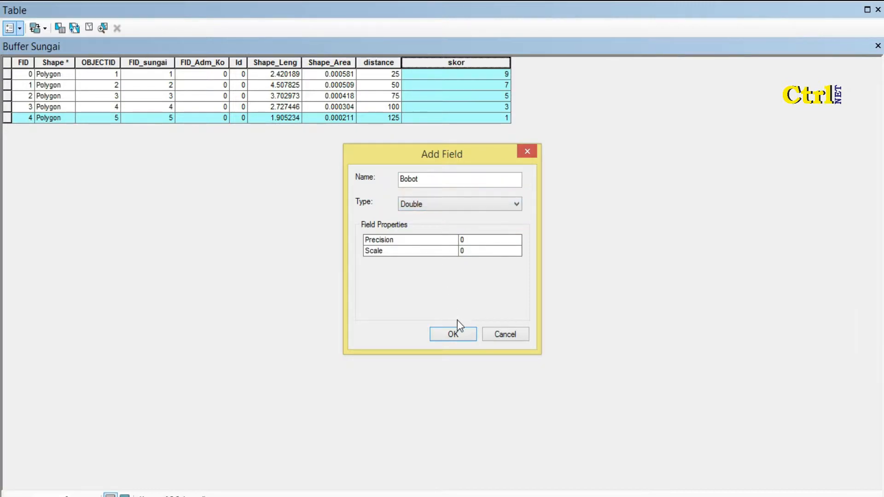
{"action": "left_click", "coordinate": [453, 334]}
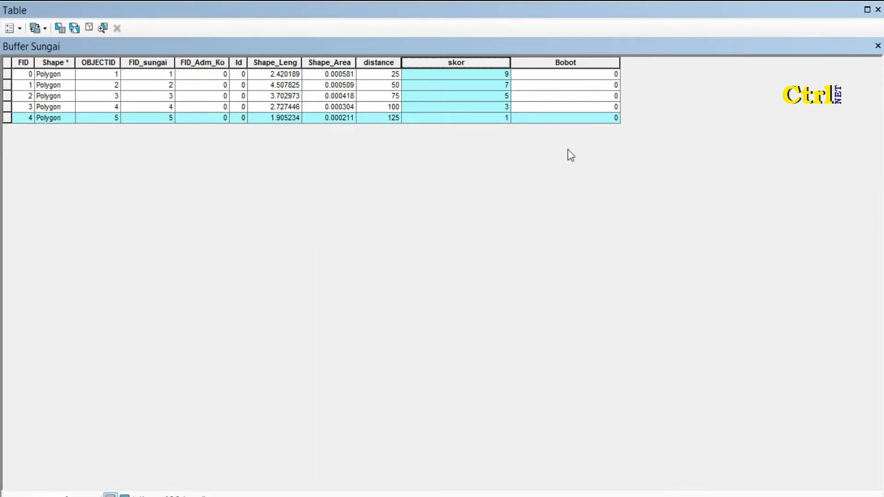
- Clear the record selection and set the Bobot field to 2 for all Buffer Sungai records with the Field Calculator
{"action": "left_click", "coordinate": [557, 62]}
{"action": "right_click", "coordinate": [558, 60]}
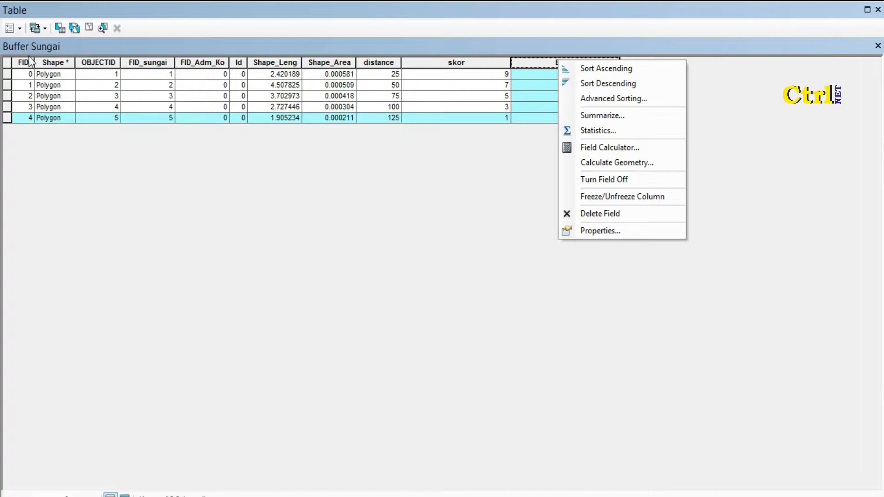
{"action": "left_click", "coordinate": [7, 63]}
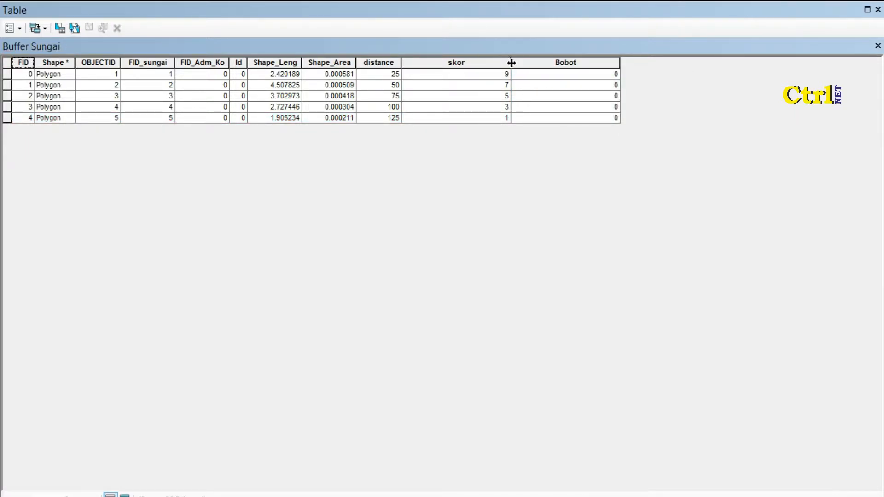
{"action": "left_click", "coordinate": [518, 62]}
{"action": "right_click", "coordinate": [517, 62]}
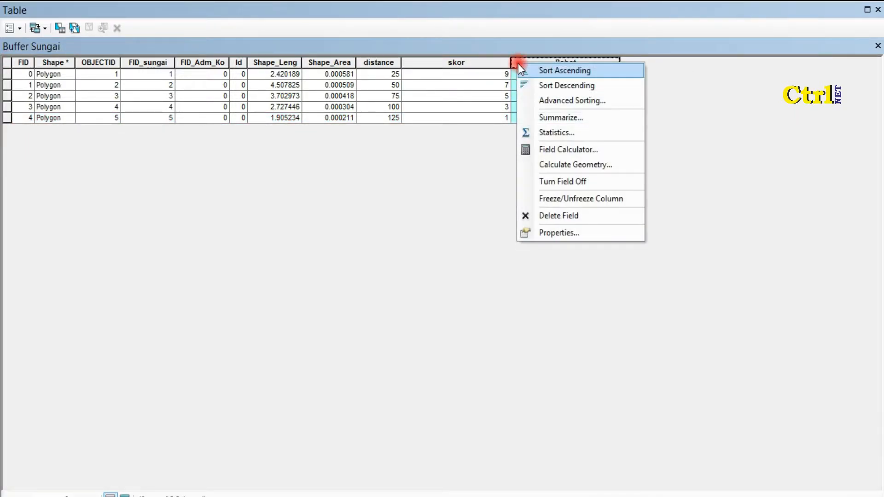
{"action": "left_click", "coordinate": [579, 150]}
{"action": "left_click", "coordinate": [413, 286]}
{"action": "left_click", "coordinate": [413, 288]}
{"action": "key", "text": "BackSpace"}
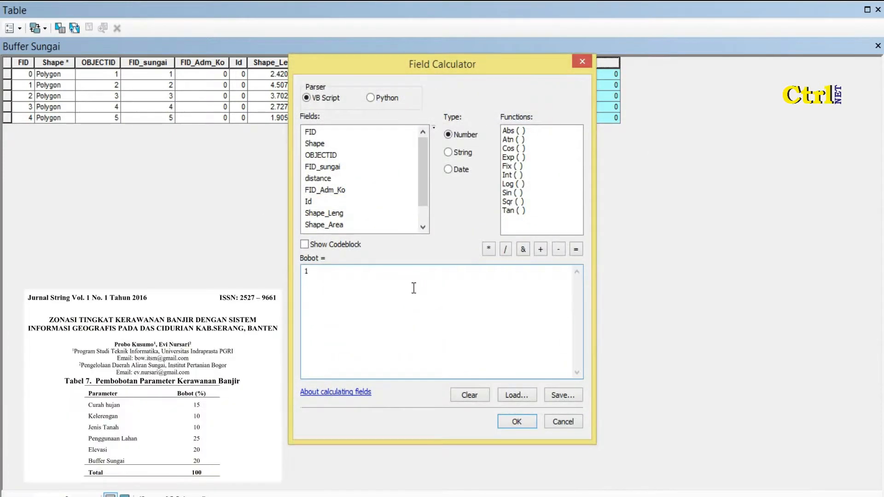
{"action": "type", "text": "2"}
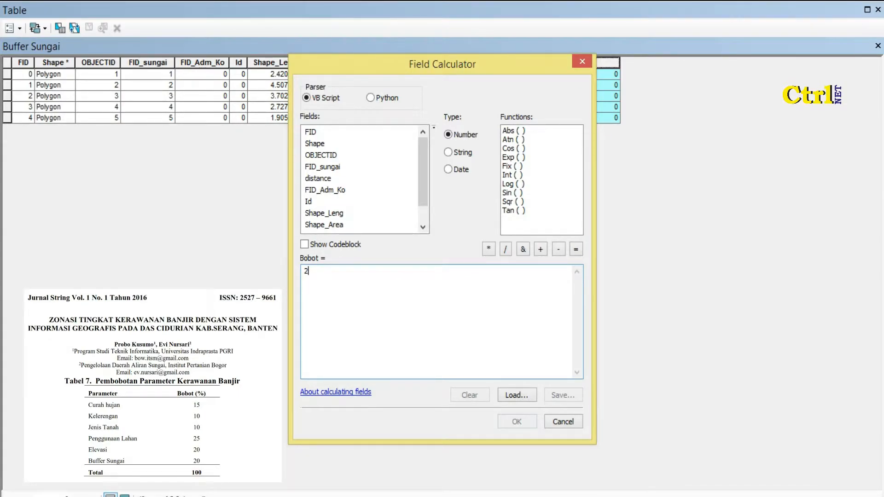
{"action": "left_click", "coordinate": [506, 423]}
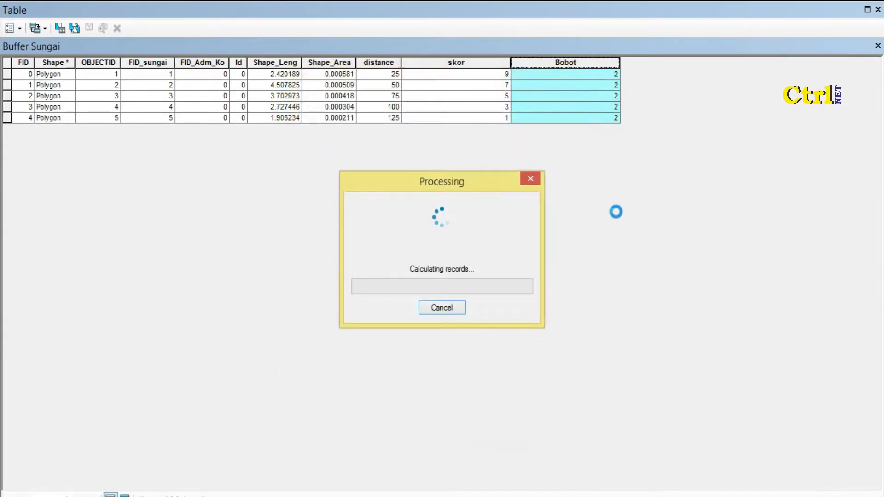
- Add a Double field named Nb_Buf to the Buffer Sungai attribute table
{"action": "left_click", "coordinate": [13, 31]}
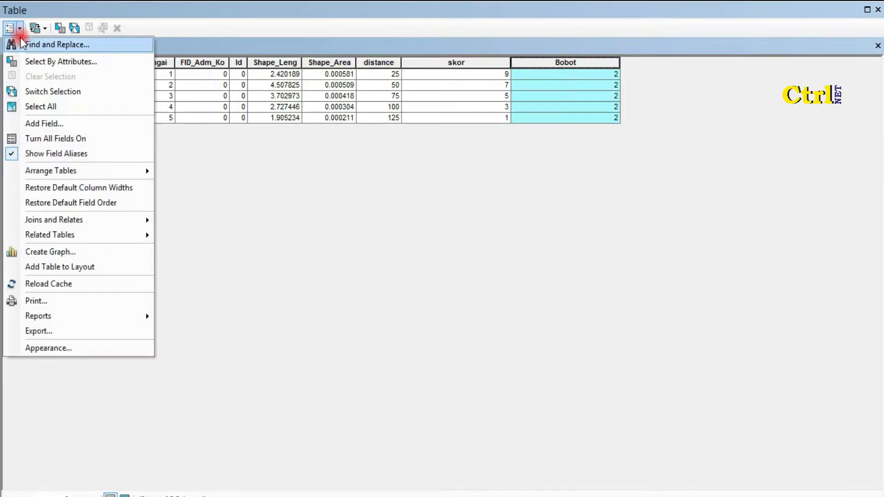
{"action": "left_click", "coordinate": [61, 123]}
{"action": "type", "text": "Nb"}
{"action": "type", "text": "_E"}
{"action": "key", "text": "BackSpace"}
{"action": "type", "text": "Buf"}
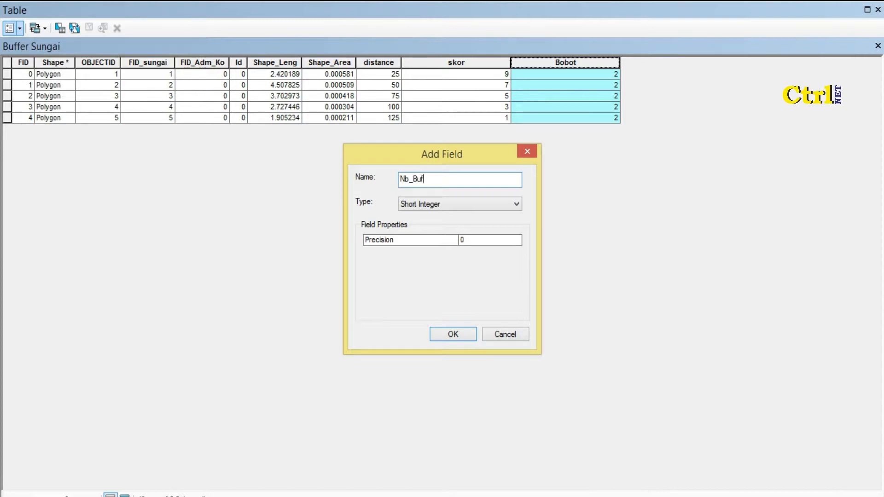
{"action": "left_click", "coordinate": [419, 205]}
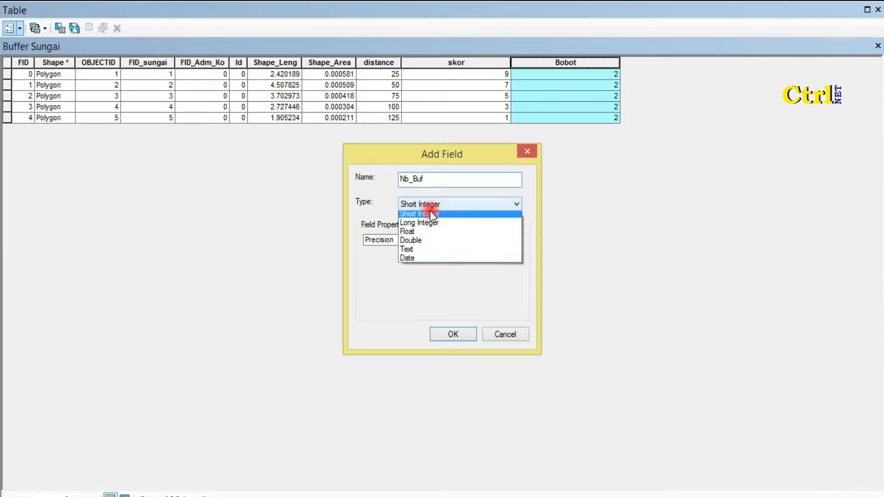
{"action": "left_click", "coordinate": [430, 243]}
{"action": "left_click", "coordinate": [452, 336]}
- Calculate the Nb_Buf field as [skor] * [Bobot] for all Buffer Sungai records and close the table
{"action": "left_click", "coordinate": [697, 62]}
{"action": "right_click", "coordinate": [695, 61]}
{"action": "left_click", "coordinate": [752, 147]}
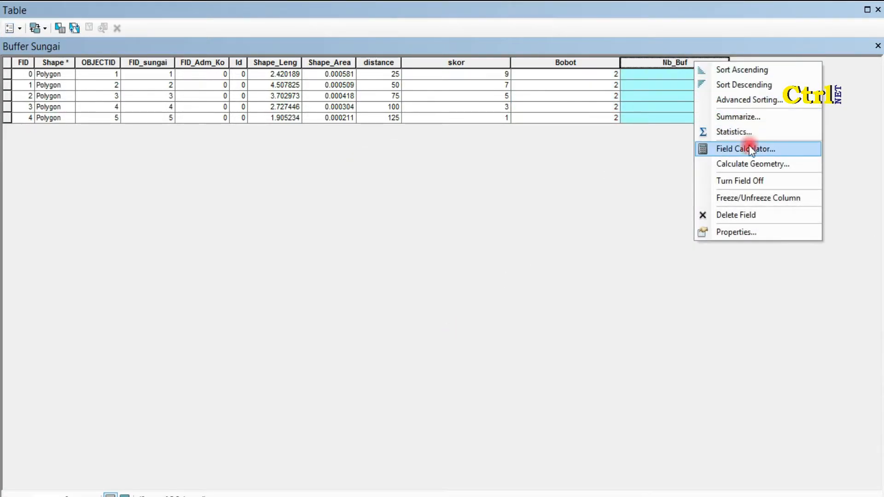
{"action": "left_click", "coordinate": [414, 284]}
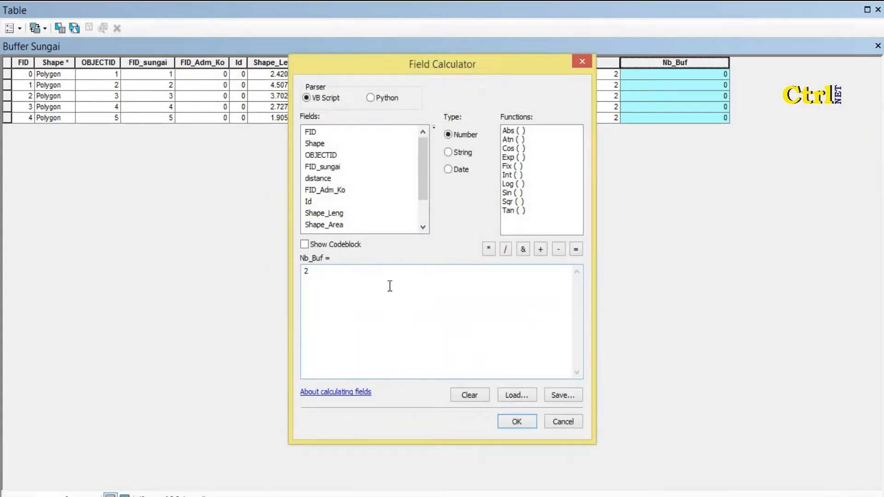
{"action": "left_click", "coordinate": [470, 395]}
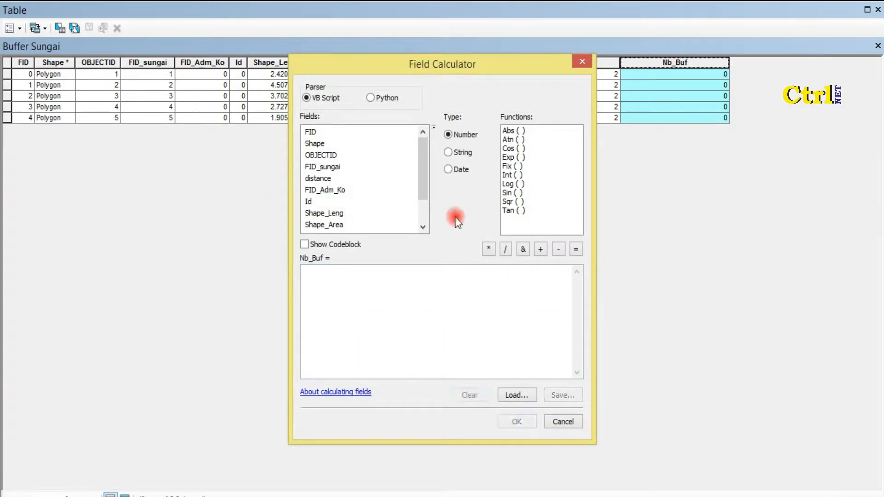
{"action": "left_click_drag", "start_coordinate": [423, 154], "coordinate": [426, 222]}
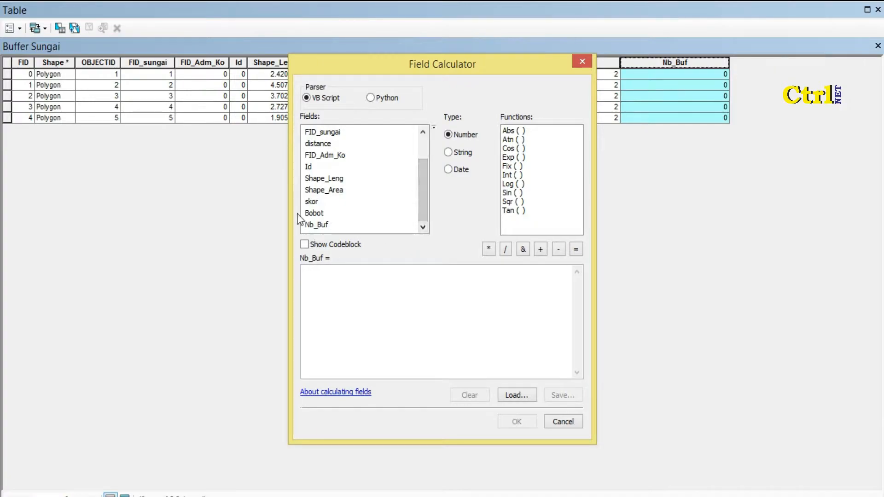
{"action": "double_click", "coordinate": [312, 203]}
{"action": "left_click", "coordinate": [490, 250]}
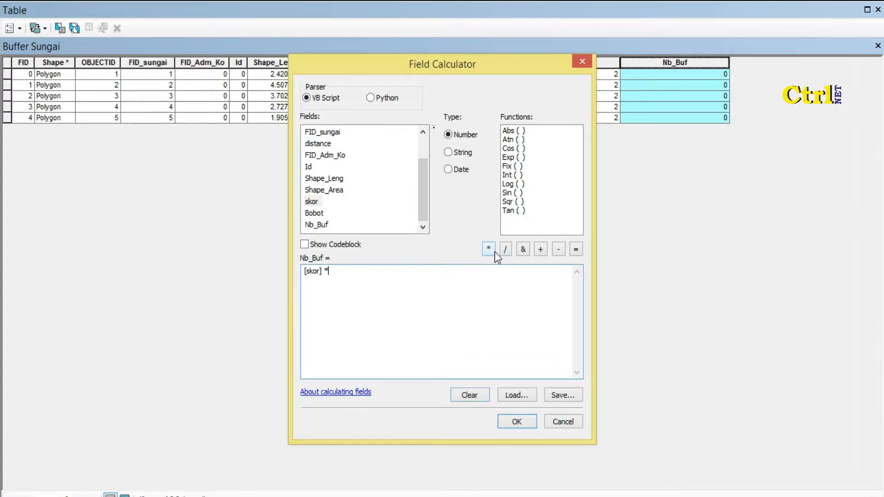
{"action": "double_click", "coordinate": [314, 214]}
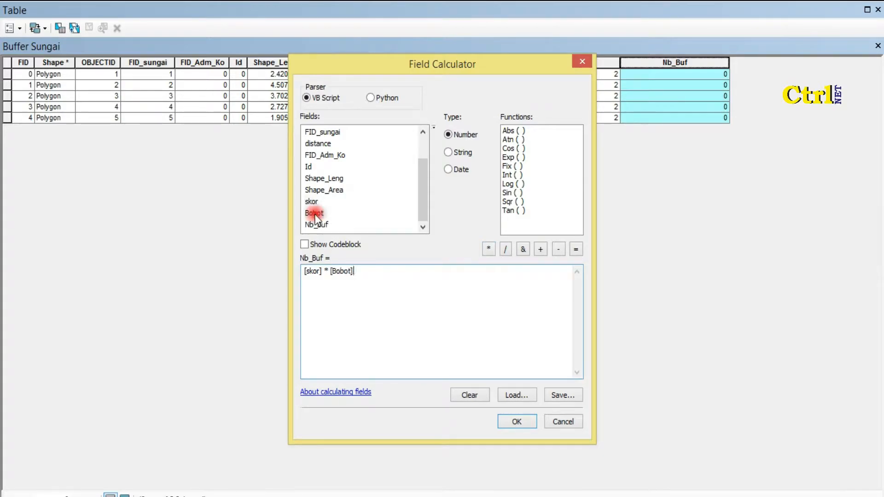
{"action": "left_click", "coordinate": [518, 422]}
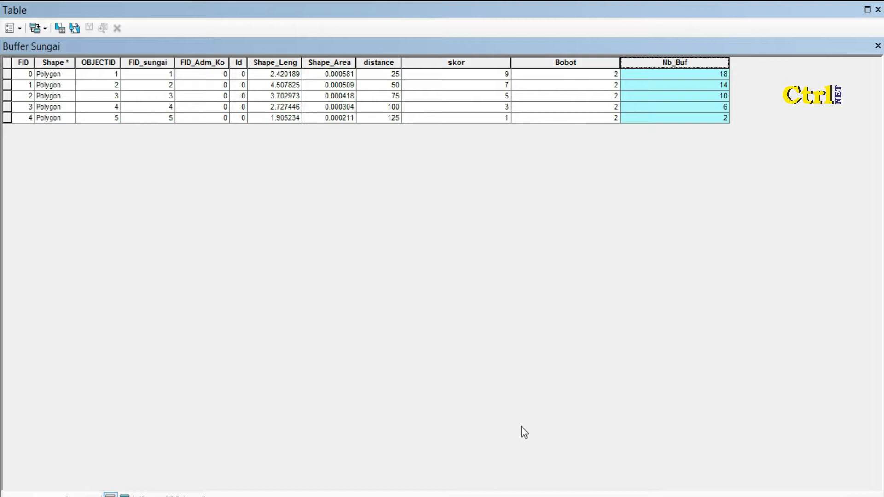
{"action": "left_click", "coordinate": [7, 62]}
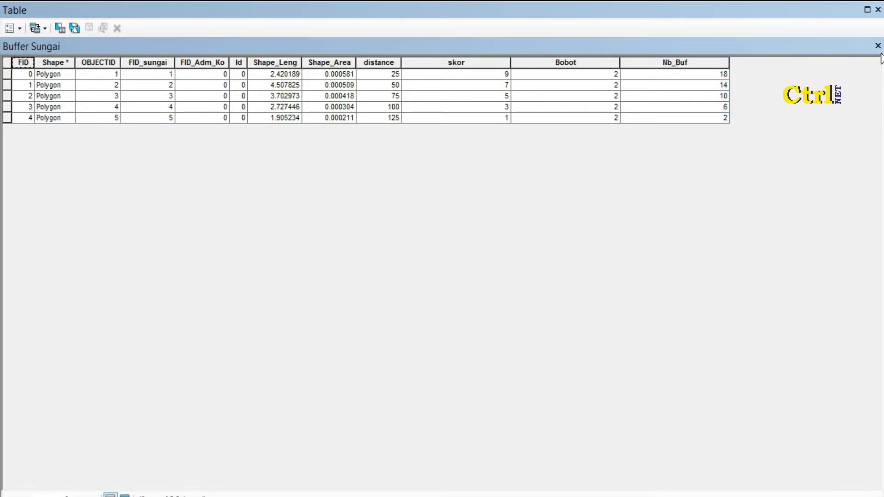
{"action": "left_click", "coordinate": [878, 46]}
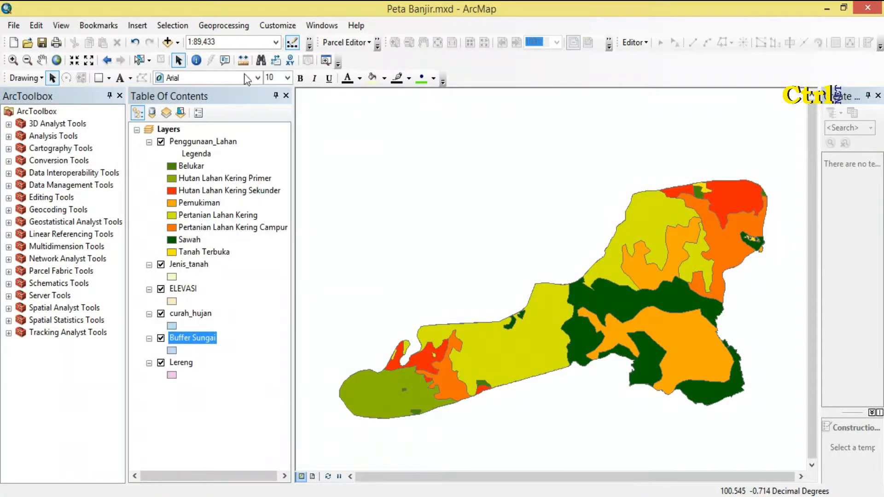
- Save the map document and open the attribute table of the Lereng layer
{"action": "left_click", "coordinate": [44, 42]}
{"action": "left_click", "coordinate": [185, 363]}
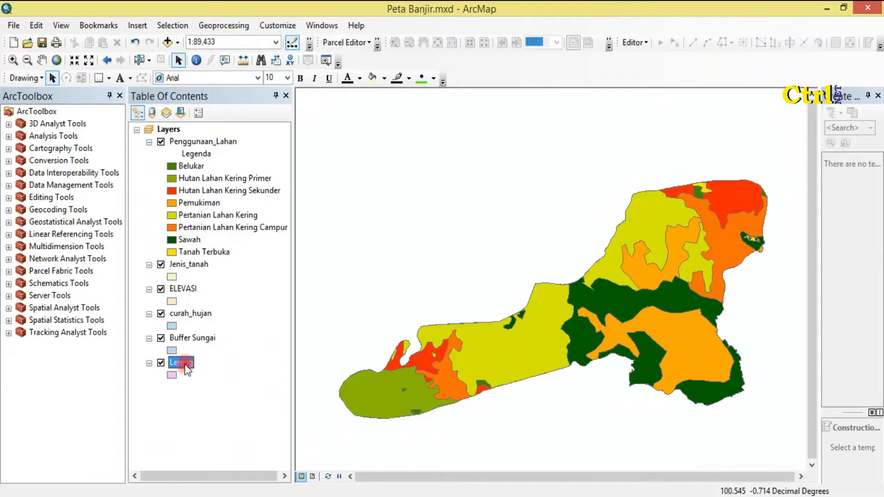
{"action": "right_click", "coordinate": [184, 364]}
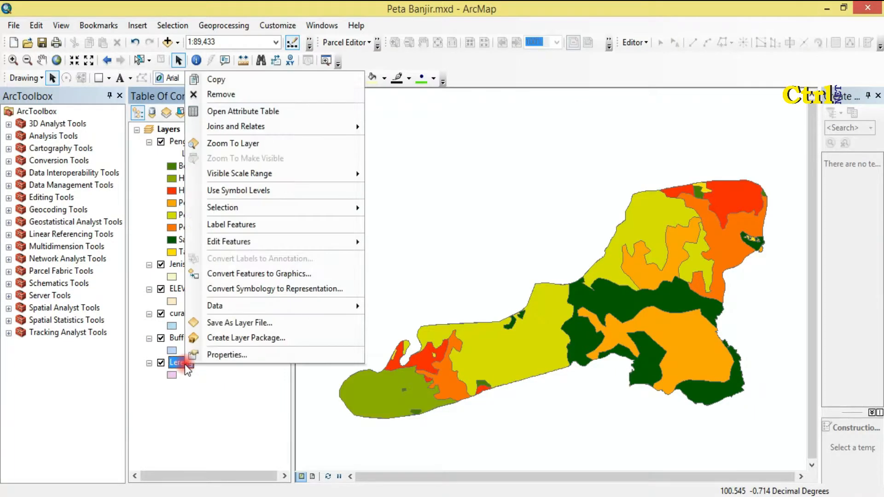
{"action": "left_click", "coordinate": [296, 112]}
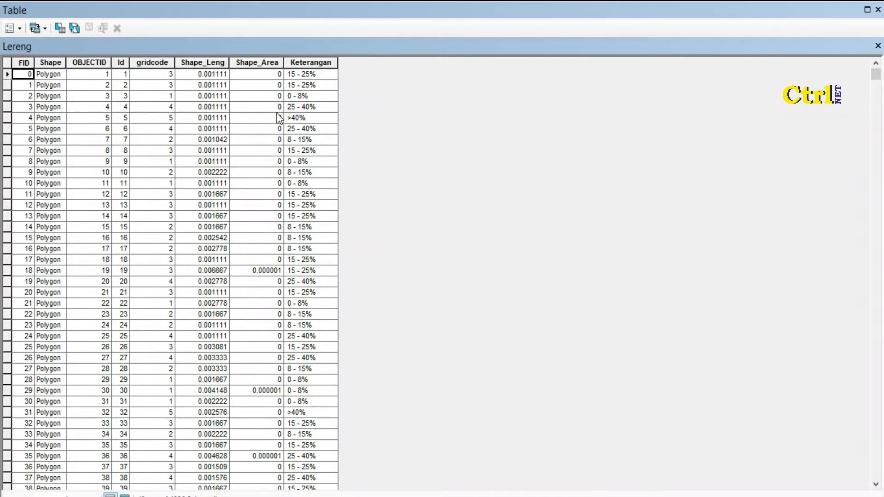
- Add a Double field named Skor to the Lereng attribute table
{"action": "left_click", "coordinate": [20, 28]}
{"action": "left_click", "coordinate": [45, 121]}
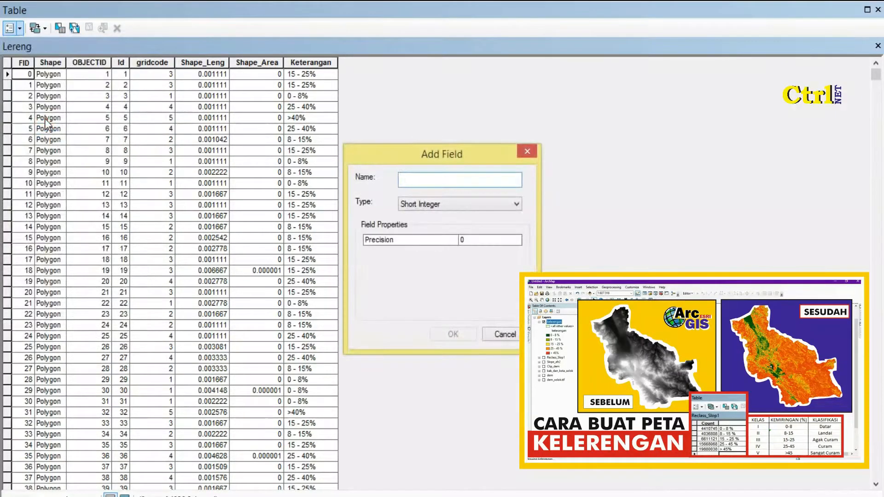
{"action": "type", "text": "Skor"}
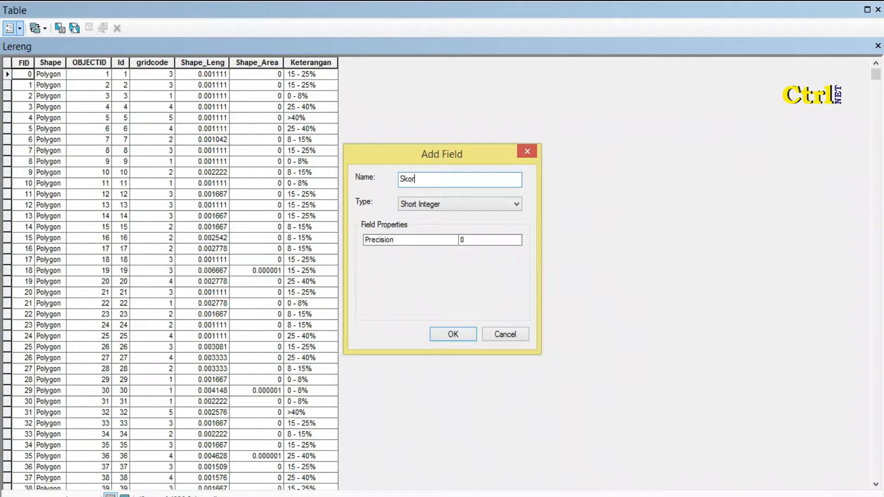
{"action": "left_click", "coordinate": [442, 205]}
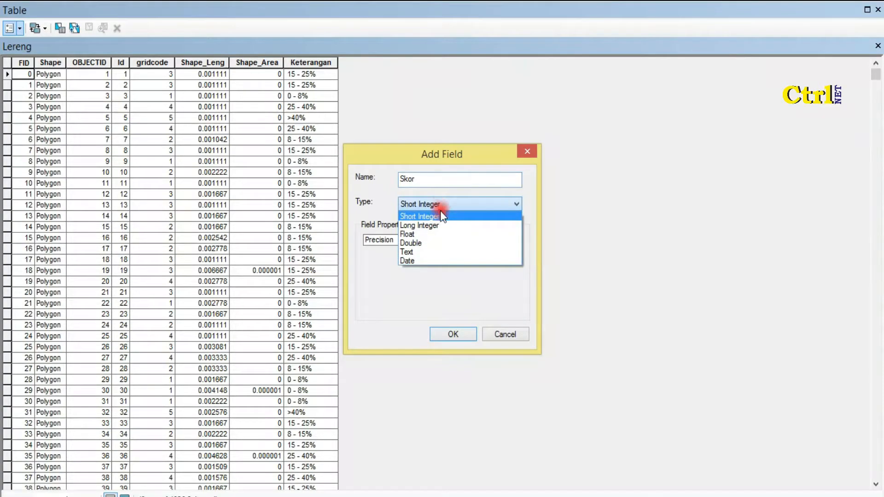
{"action": "left_click", "coordinate": [442, 244]}
{"action": "left_click", "coordinate": [453, 334]}
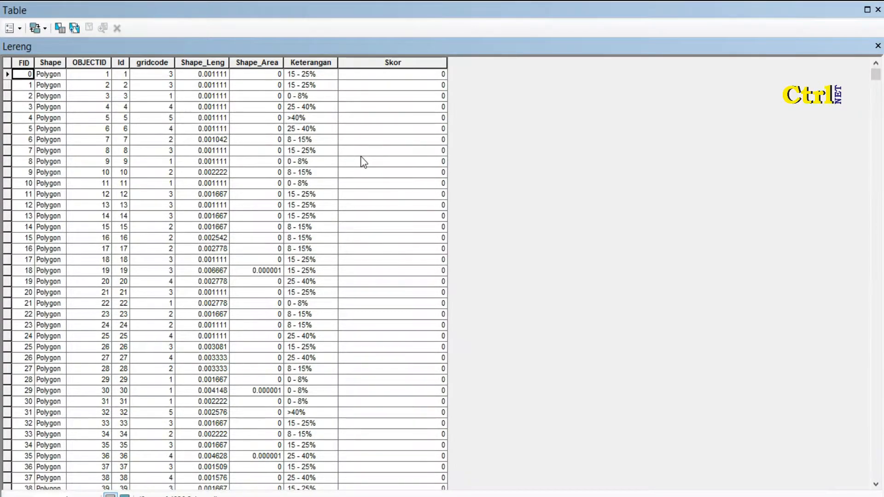
- Select the Lereng records whose Keterangan equals 0 - 8% with Select by Attributes
{"action": "left_click", "coordinate": [60, 30]}
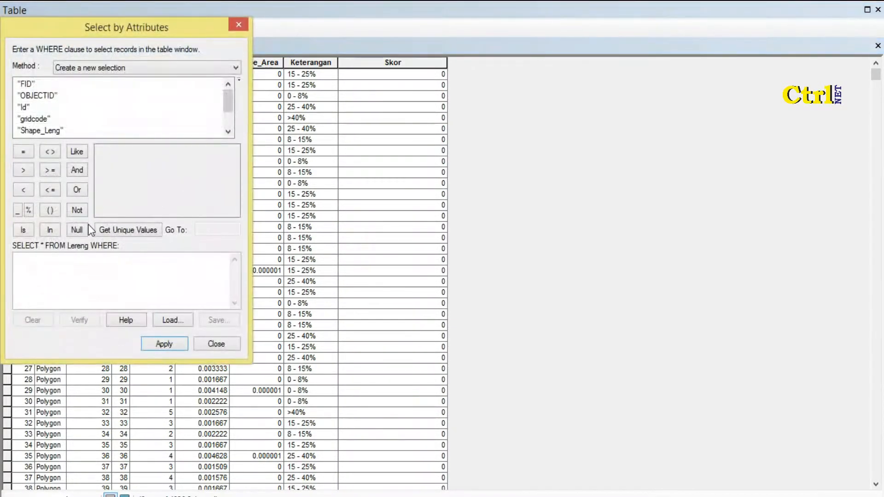
{"action": "left_click_drag", "start_coordinate": [230, 110], "coordinate": [228, 129]}
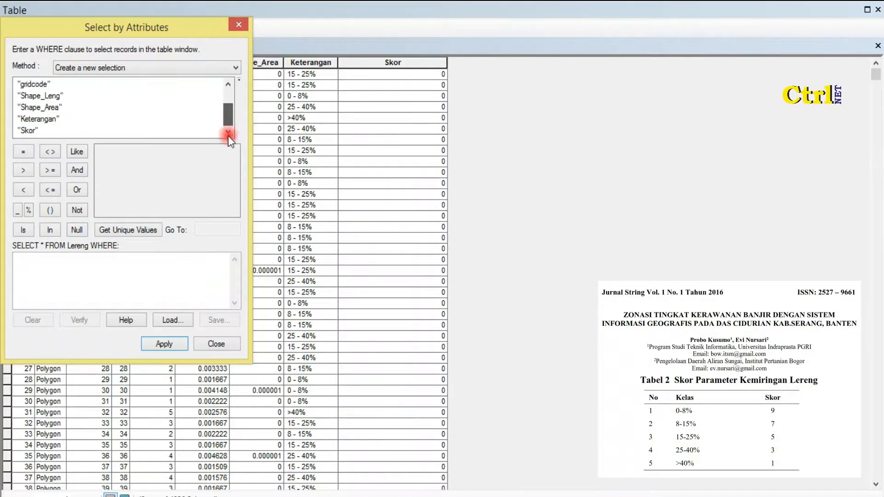
{"action": "double_click", "coordinate": [45, 121]}
{"action": "left_click", "coordinate": [25, 151]}
{"action": "left_click", "coordinate": [142, 231]}
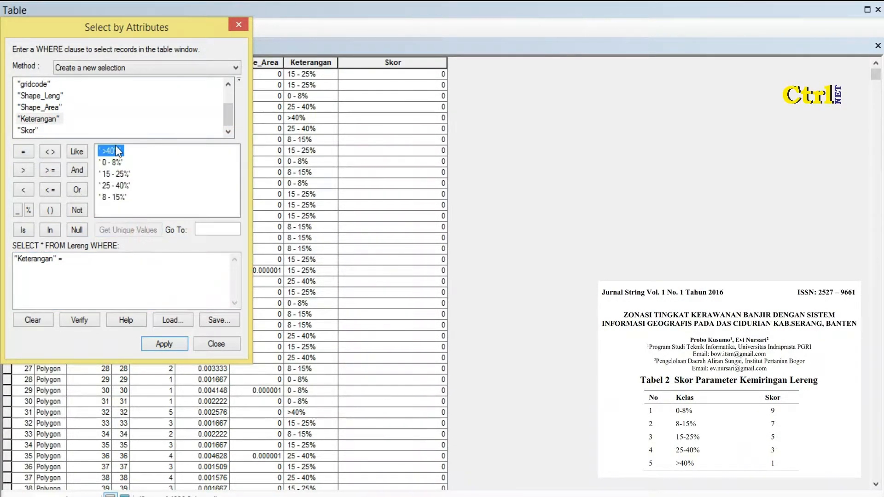
{"action": "left_click", "coordinate": [115, 162]}
{"action": "double_click", "coordinate": [115, 162]}
{"action": "left_click", "coordinate": [155, 292]}
{"action": "left_click", "coordinate": [174, 344]}
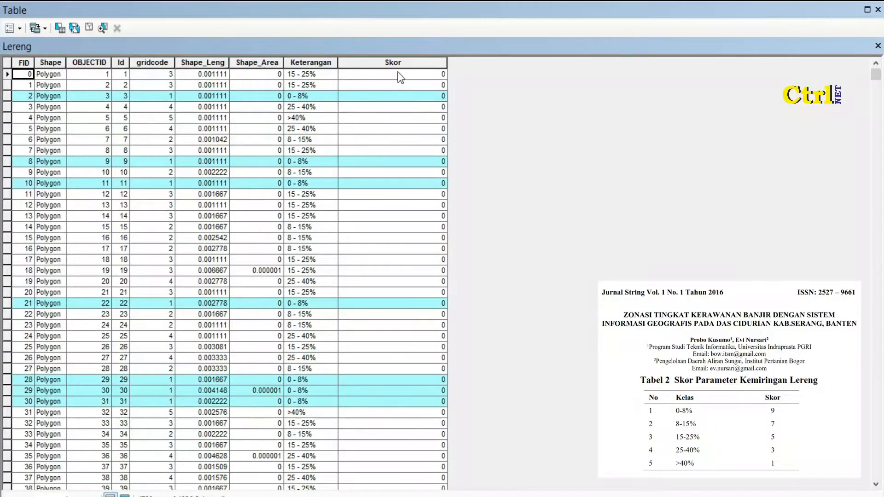
- Set Skor to 9 for the selected 0 - 8% slope records with the Field Calculator
{"action": "left_click", "coordinate": [395, 63]}
{"action": "right_click", "coordinate": [397, 64]}
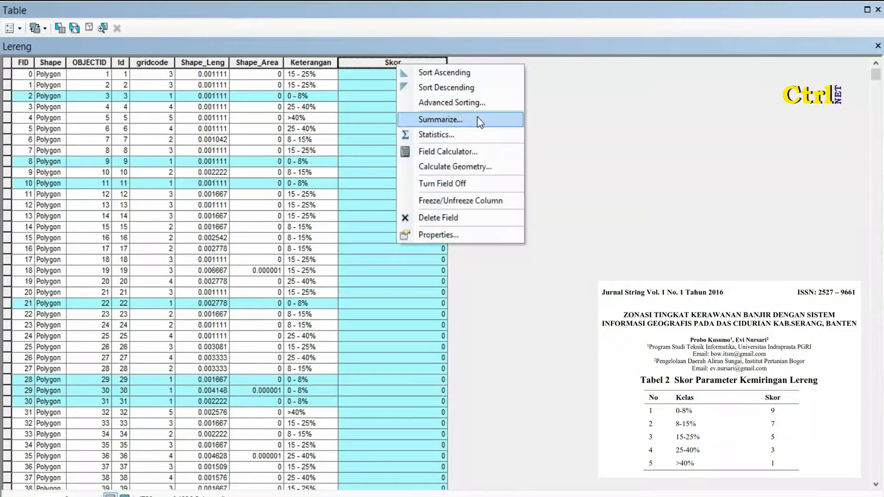
{"action": "left_click", "coordinate": [475, 154]}
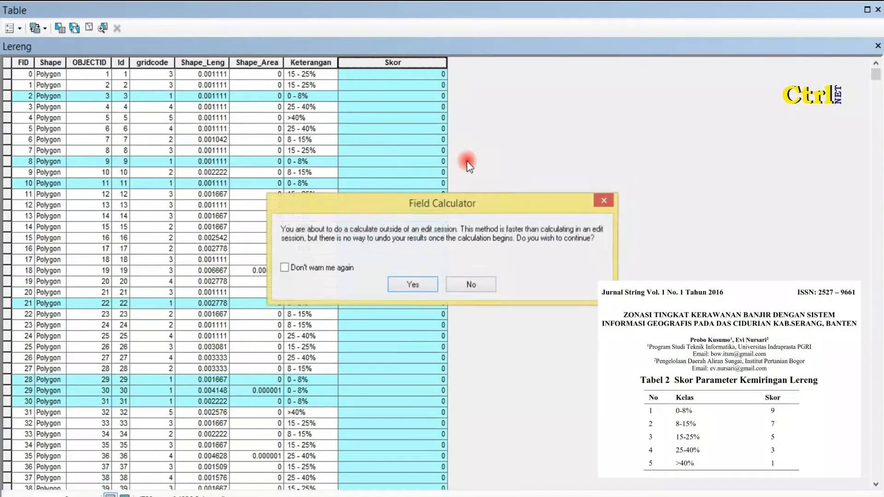
{"action": "left_click", "coordinate": [405, 282]}
{"action": "left_click", "coordinate": [405, 280]}
{"action": "type", "text": "9"}
{"action": "left_click", "coordinate": [509, 419]}
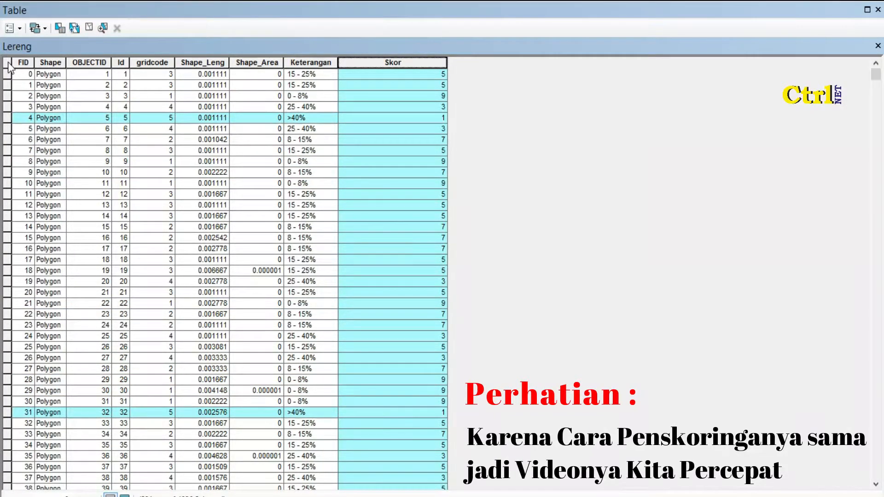
- Clear the column and record highlighting and add a Double field named Bobot to the Lereng attribute table
{"action": "left_click", "coordinate": [9, 65]}
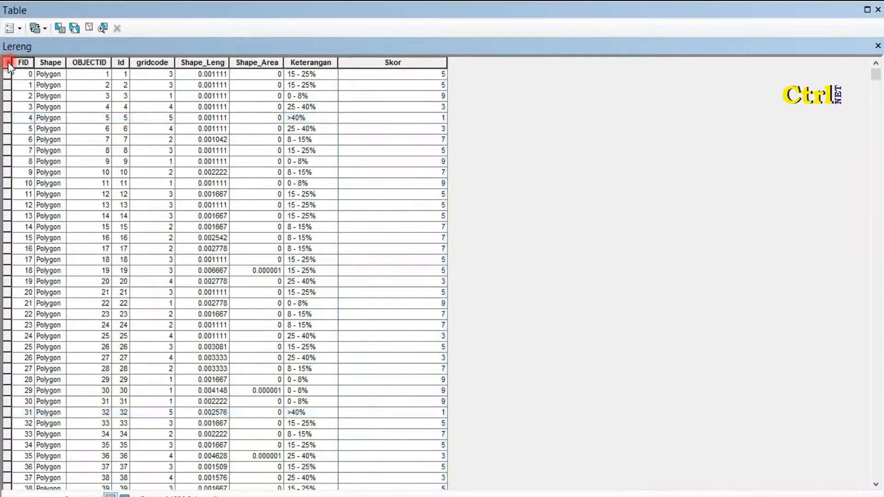
{"action": "left_click", "coordinate": [21, 28]}
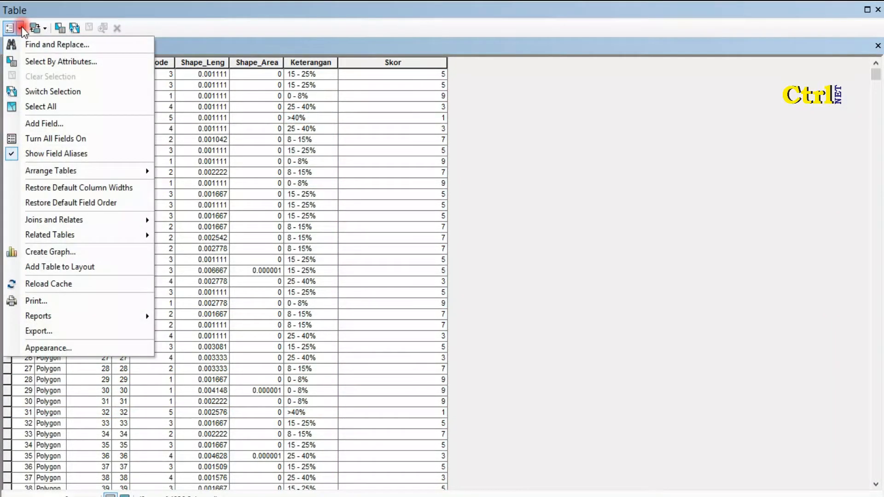
{"action": "left_click", "coordinate": [28, 122]}
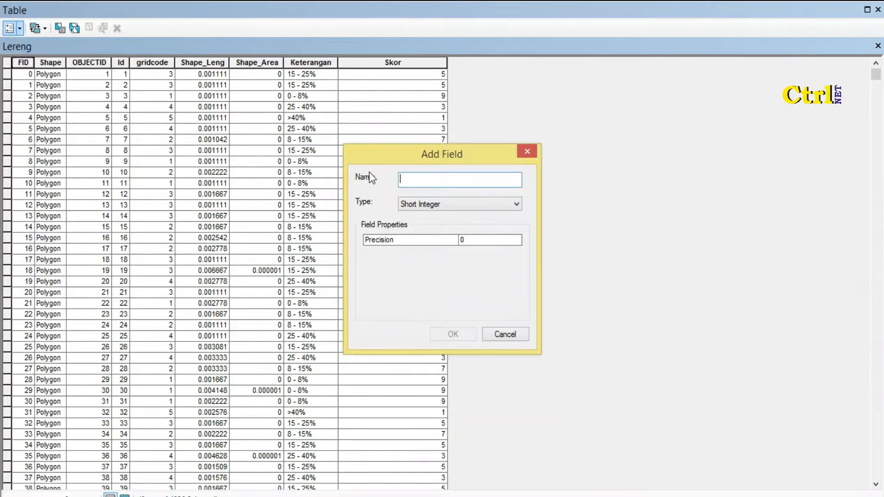
{"action": "type", "text": "Bobot"}
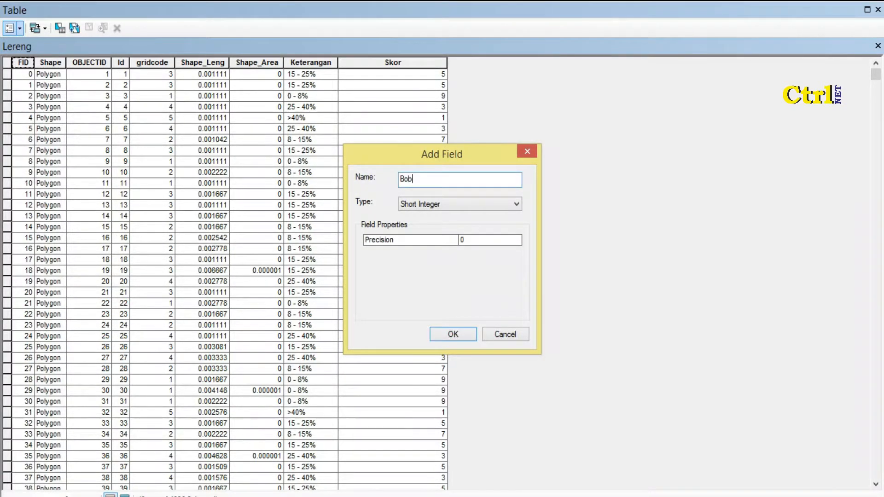
{"action": "left_click", "coordinate": [449, 200]}
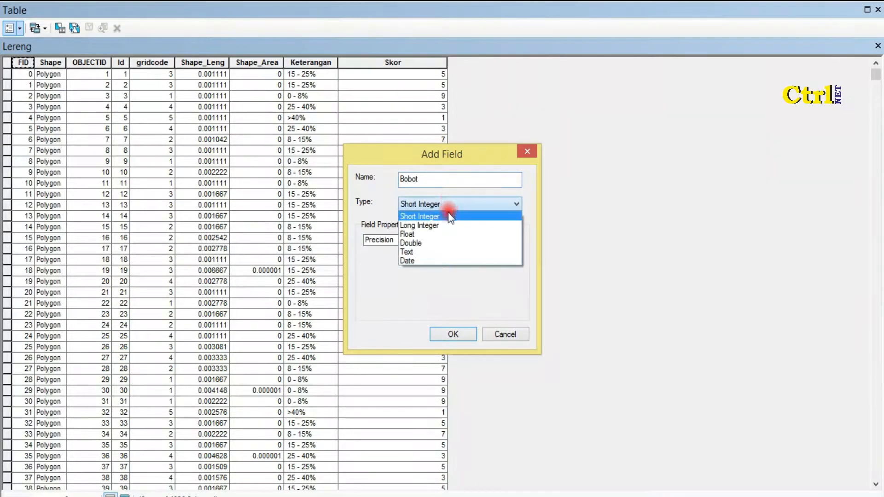
{"action": "left_click", "coordinate": [439, 241]}
{"action": "left_click", "coordinate": [453, 333]}
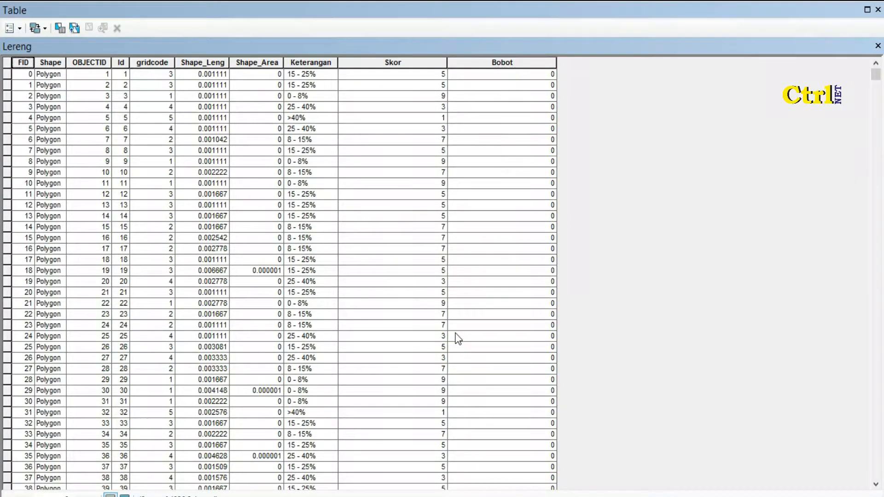
- Calculate the Bobot field as 1 for every record in the Lereng table
{"action": "left_click", "coordinate": [517, 64]}
{"action": "right_click", "coordinate": [517, 64]}
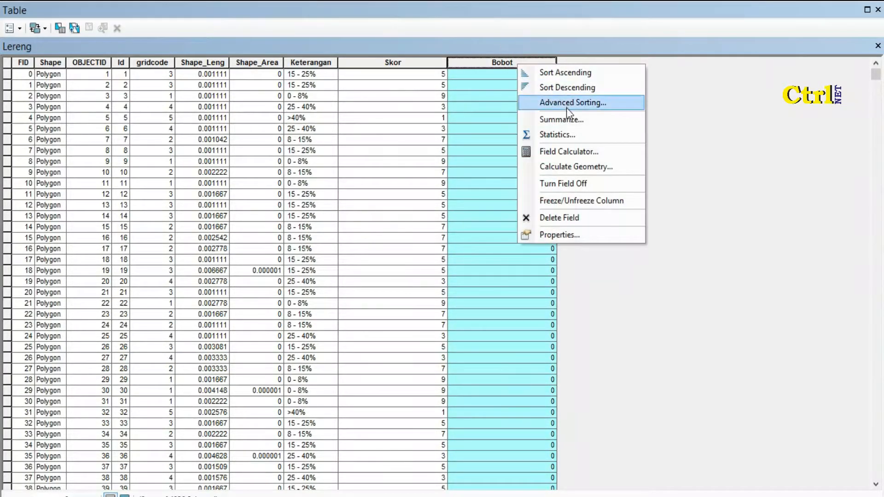
{"action": "left_click", "coordinate": [566, 151]}
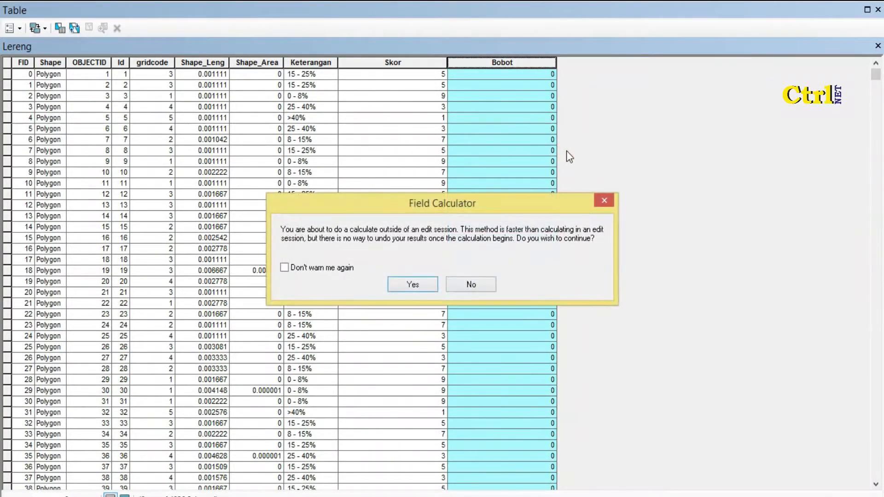
{"action": "left_click", "coordinate": [412, 284]}
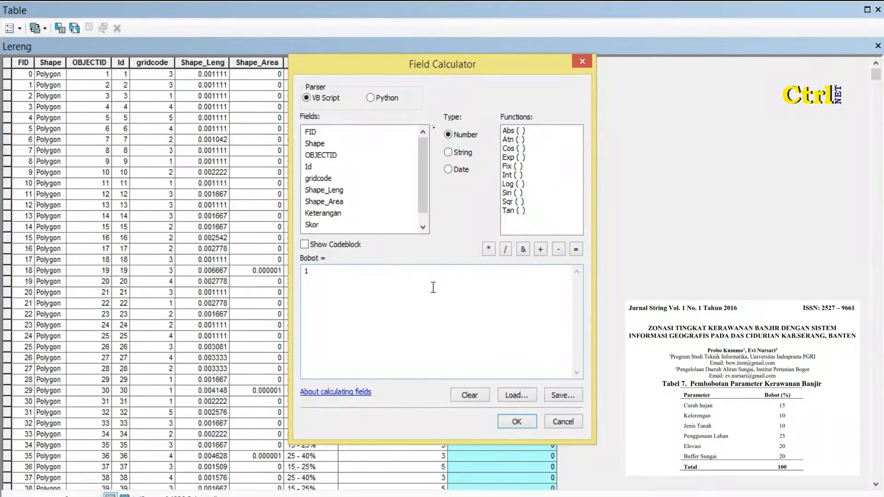
{"action": "left_click", "coordinate": [424, 284]}
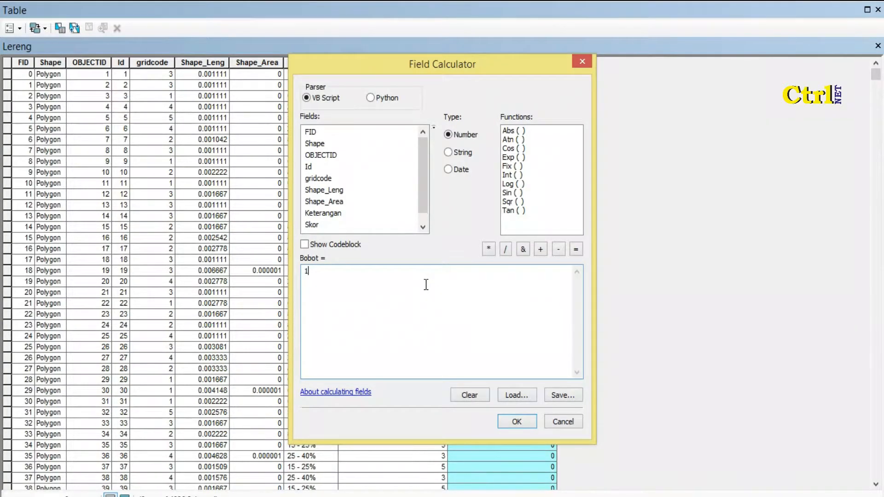
{"action": "left_click", "coordinate": [521, 422]}
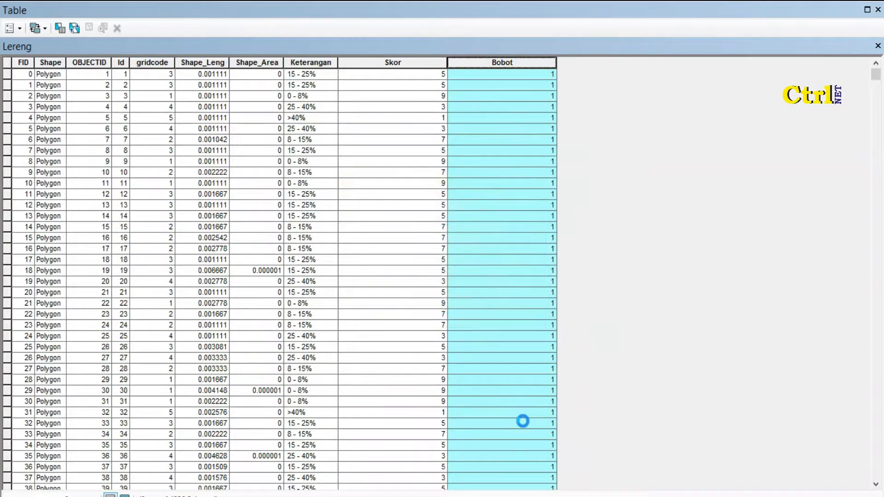
- Add a field named Nb_Ler with type Double to the Lereng table
{"action": "left_click", "coordinate": [9, 29]}
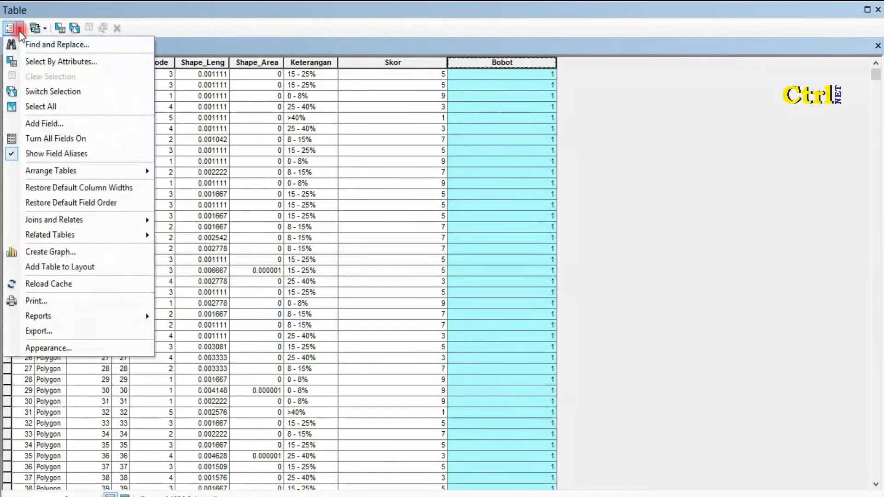
{"action": "left_click", "coordinate": [26, 122]}
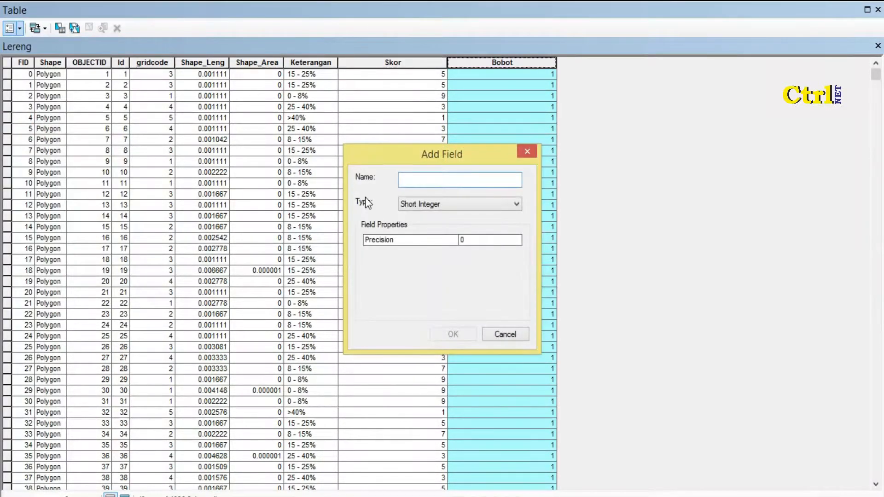
{"action": "type", "text": "Nb_Ler"}
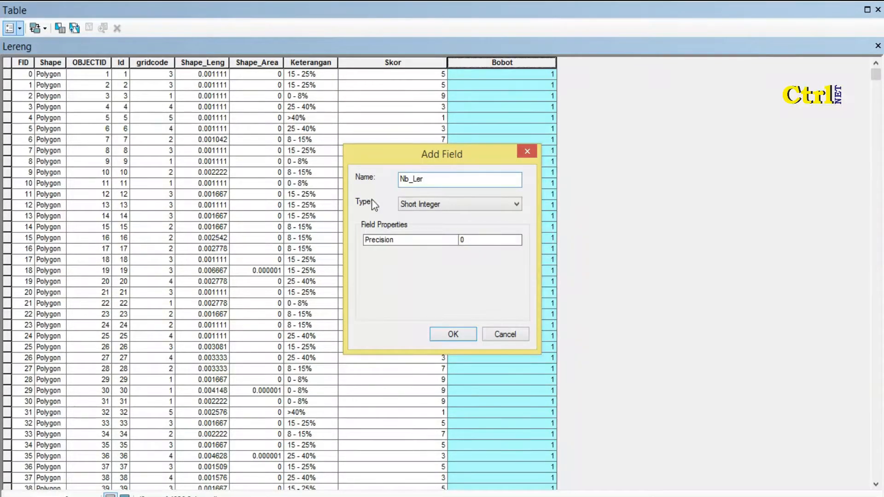
{"action": "left_click", "coordinate": [416, 205]}
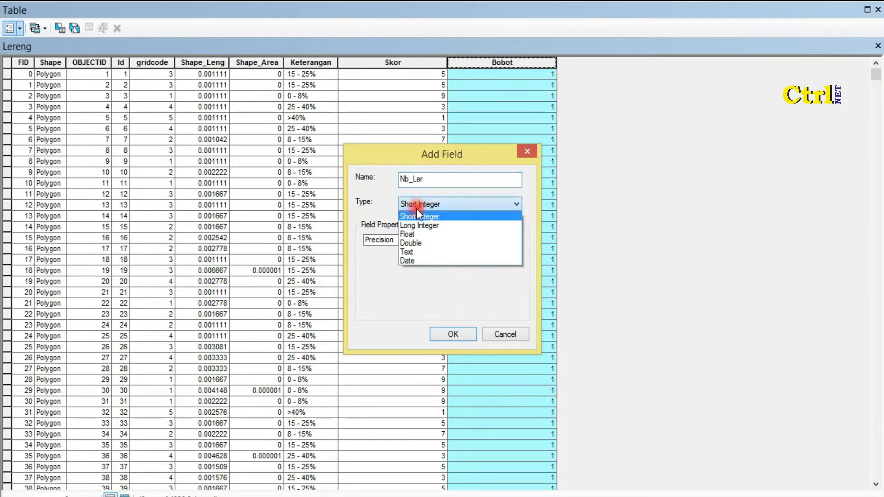
{"action": "left_click", "coordinate": [417, 240]}
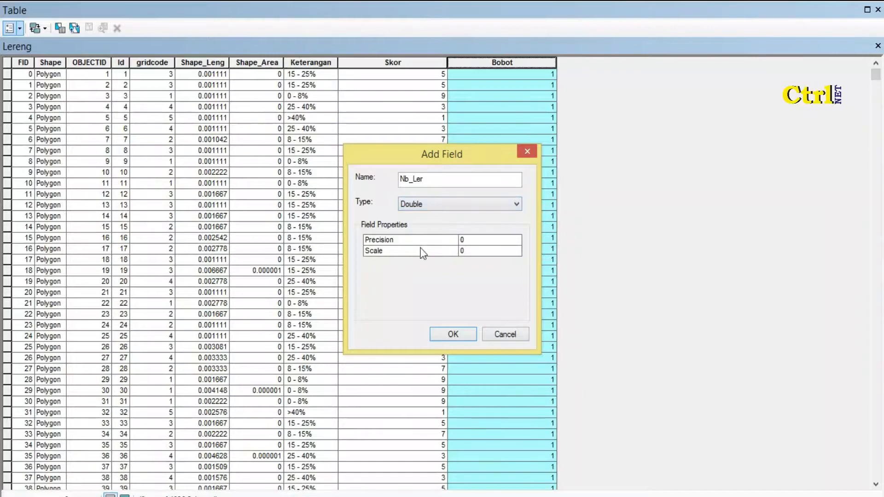
{"action": "left_click", "coordinate": [453, 334]}
- Calculate the Nb_Ler field with the expression [Skor] * [Bobot]
{"action": "left_click", "coordinate": [641, 61]}
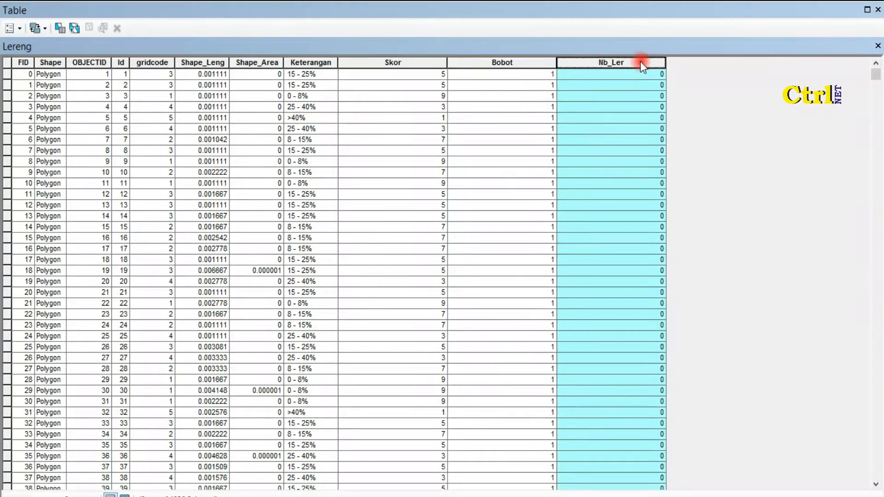
{"action": "right_click", "coordinate": [642, 64]}
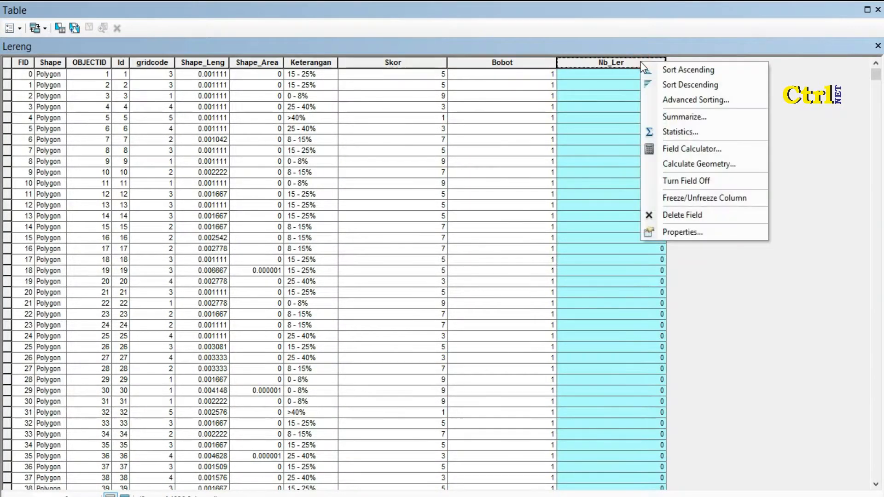
{"action": "left_click", "coordinate": [673, 149]}
{"action": "left_click", "coordinate": [411, 284]}
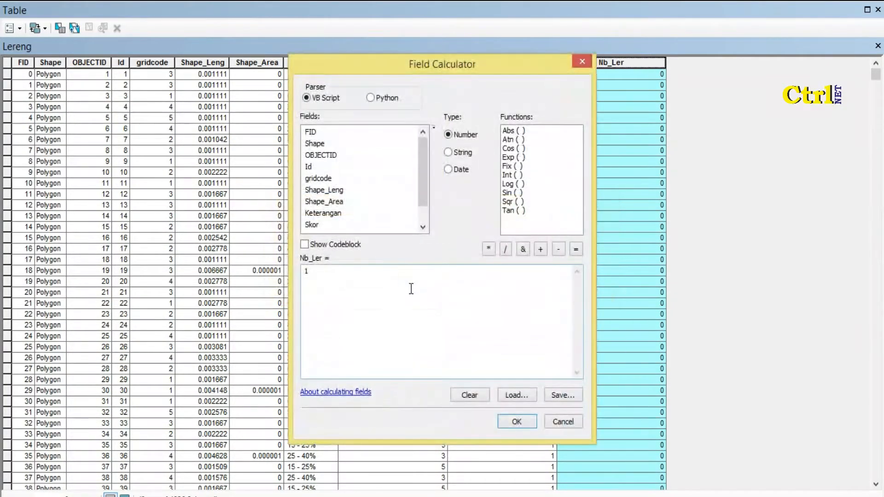
{"action": "left_click", "coordinate": [374, 276]}
{"action": "key", "text": "BackSpace"}
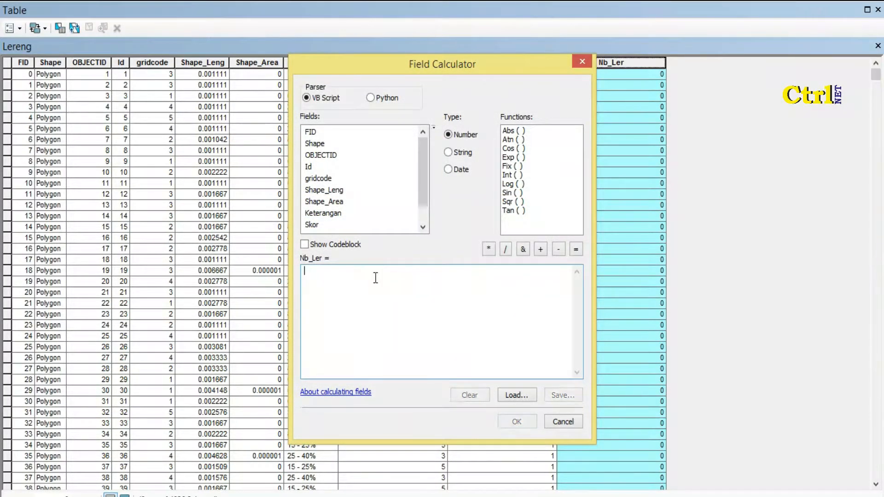
{"action": "left_click_drag", "start_coordinate": [423, 200], "coordinate": [422, 228]}
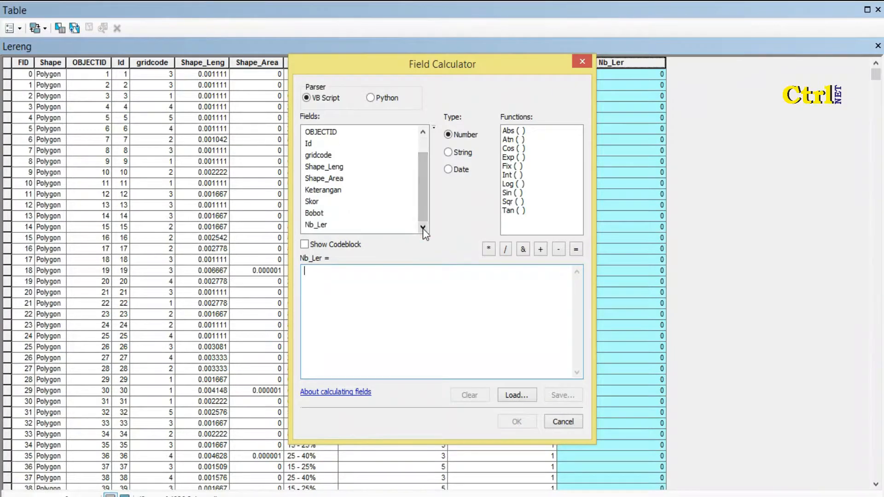
{"action": "double_click", "coordinate": [312, 202]}
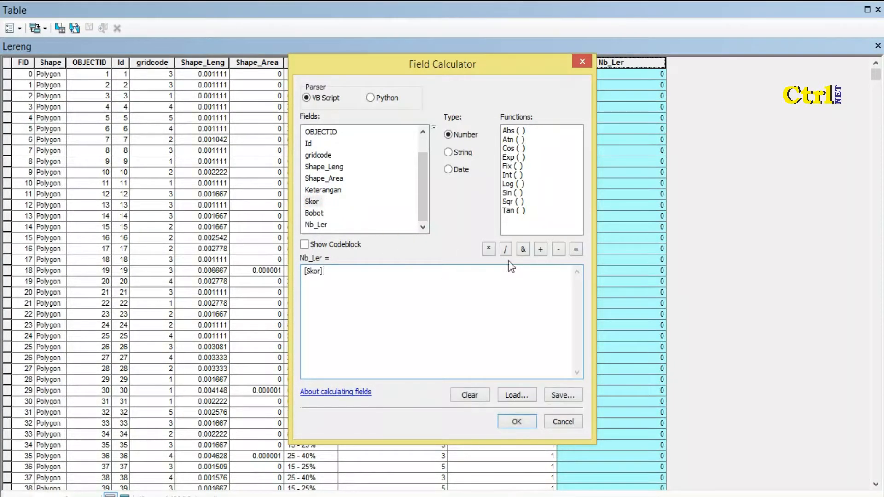
{"action": "left_click", "coordinate": [489, 249]}
{"action": "double_click", "coordinate": [317, 213]}
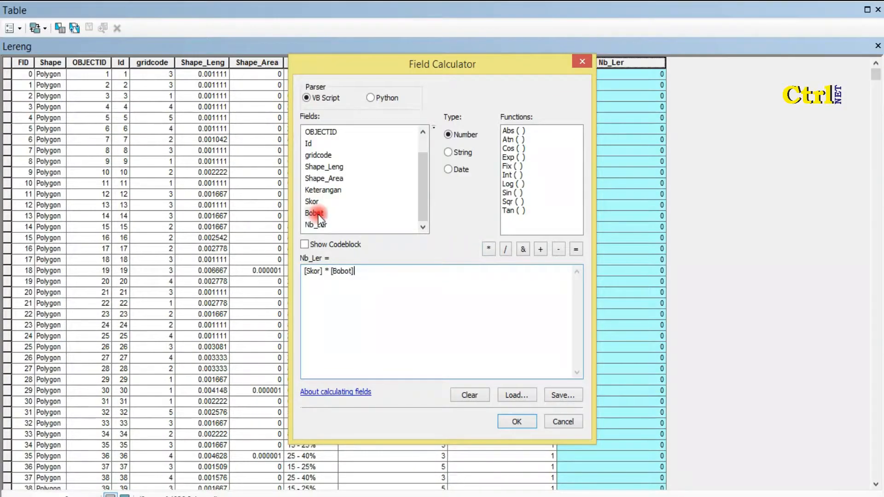
{"action": "left_click", "coordinate": [512, 422]}
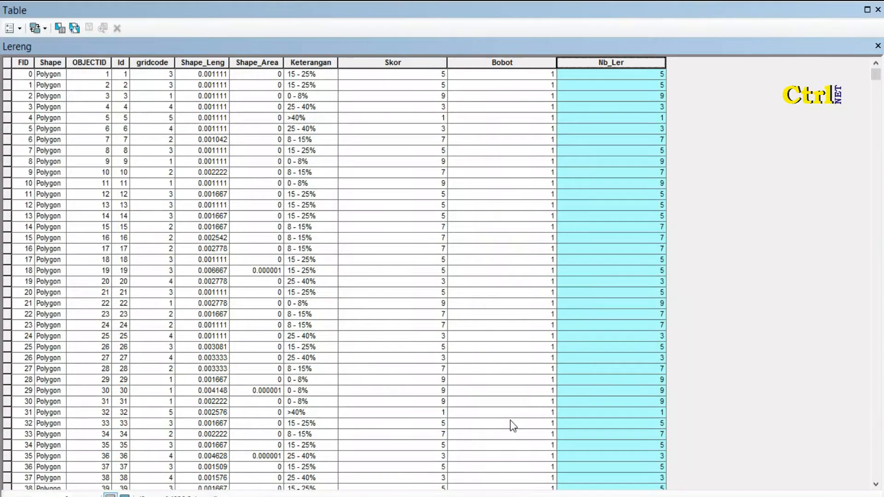
- Clear the column highlight and close the Lereng attribute table
{"action": "left_click", "coordinate": [768, 317]}
{"action": "left_click", "coordinate": [656, 194]}
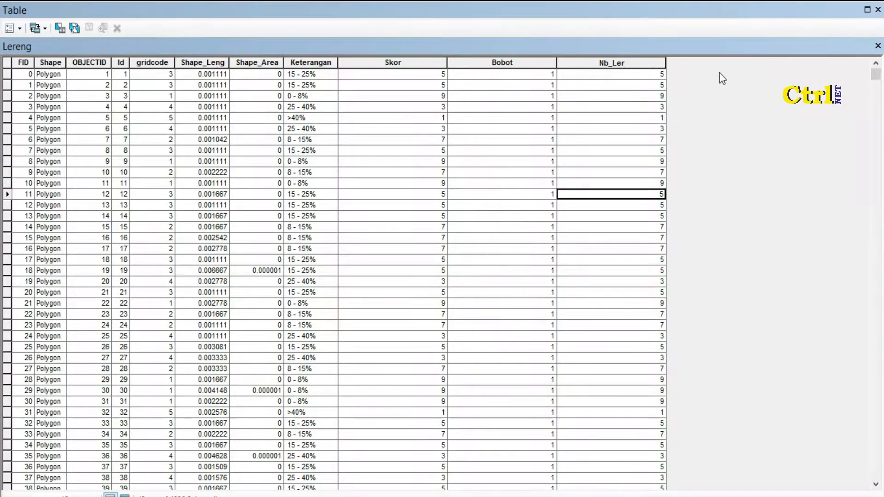
{"action": "left_click", "coordinate": [878, 46]}
{"action": "left_click", "coordinate": [230, 376]}
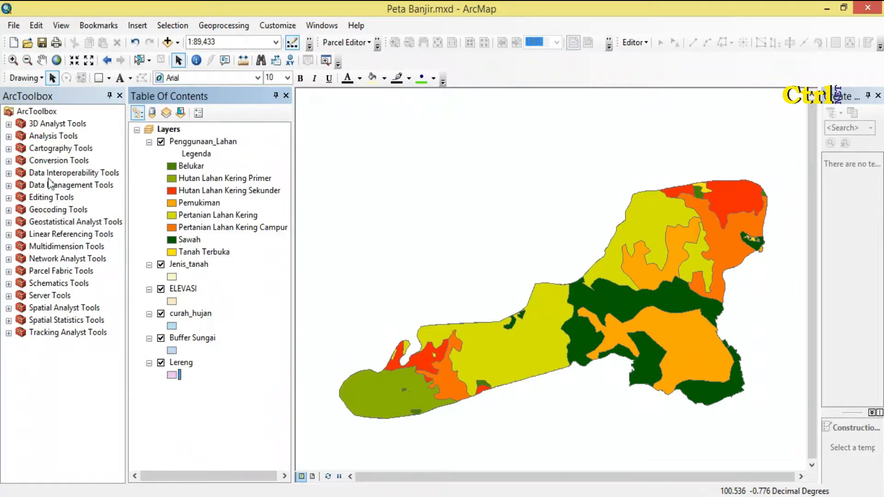
- Set Penggunaan_Lahan, Jenis_tanah, ELEVASI, curah_hujan, Buffer Sungai and Lereng as the input features of the Union overlay tool
{"action": "left_click", "coordinate": [9, 137]}
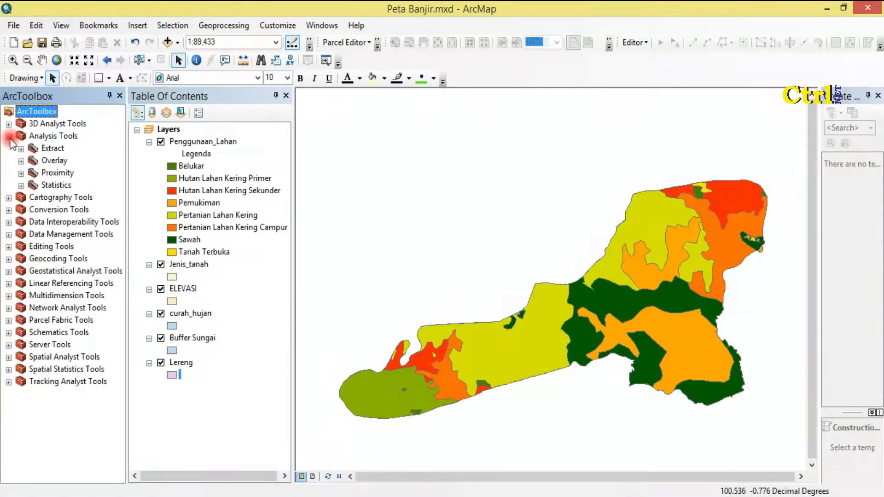
{"action": "left_click", "coordinate": [21, 161]}
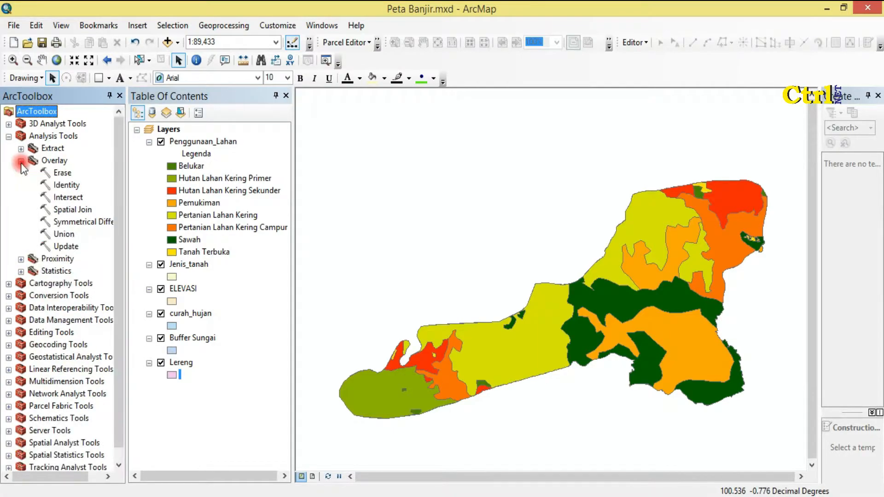
{"action": "left_click", "coordinate": [64, 234]}
{"action": "double_click", "coordinate": [64, 233]}
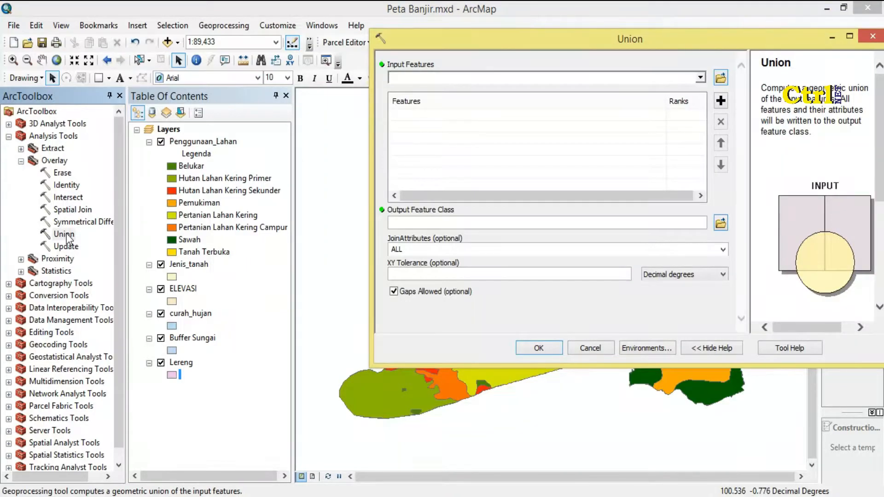
{"action": "left_click", "coordinate": [198, 143]}
{"action": "left_click", "coordinate": [202, 266], "text": "ctrl"}
{"action": "left_click", "coordinate": [197, 290], "text": "ctrl"}
{"action": "left_click", "coordinate": [197, 314], "text": "ctrl"}
{"action": "left_click", "coordinate": [195, 338], "text": "ctrl"}
{"action": "left_click", "coordinate": [191, 363], "text": "ctrl"}
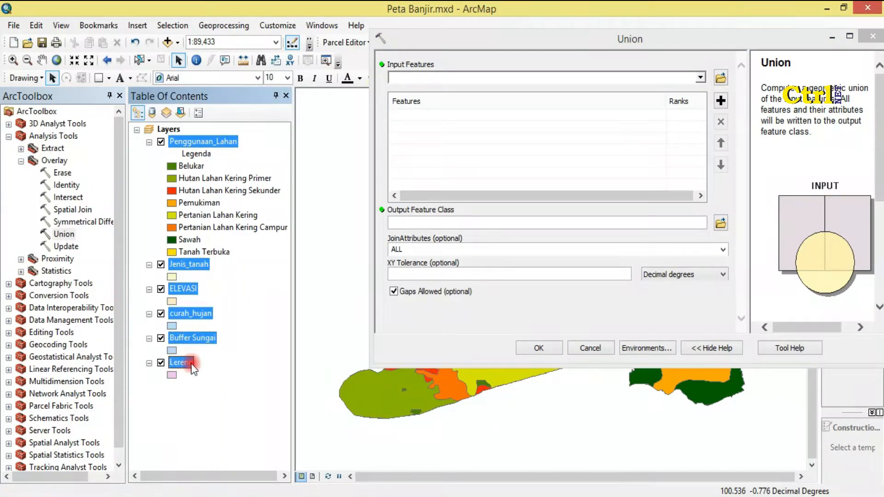
{"action": "left_click_drag", "start_coordinate": [259, 319], "coordinate": [488, 167]}
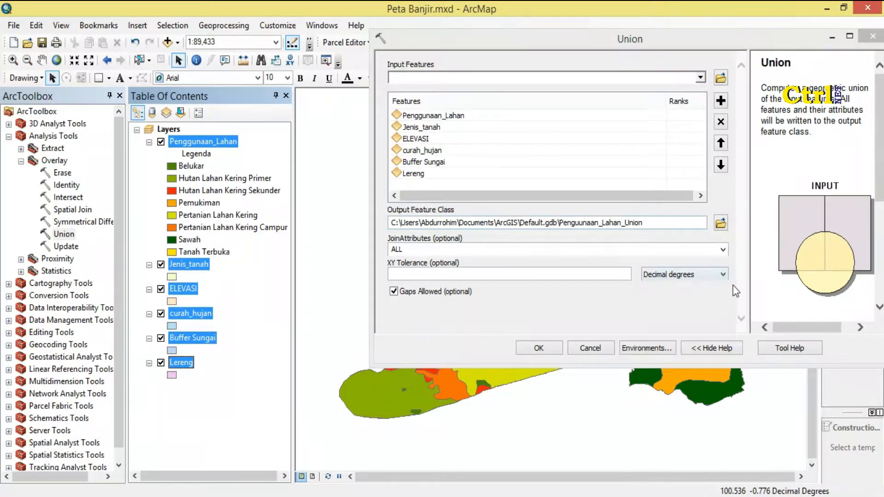
- Run the union with JoinAttributes left at ALL
{"action": "left_click", "coordinate": [723, 250]}
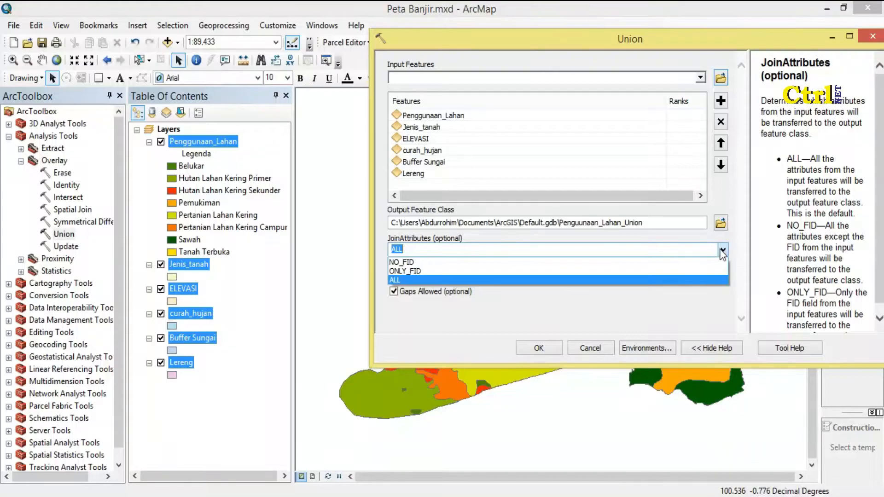
{"action": "left_click", "coordinate": [723, 251]}
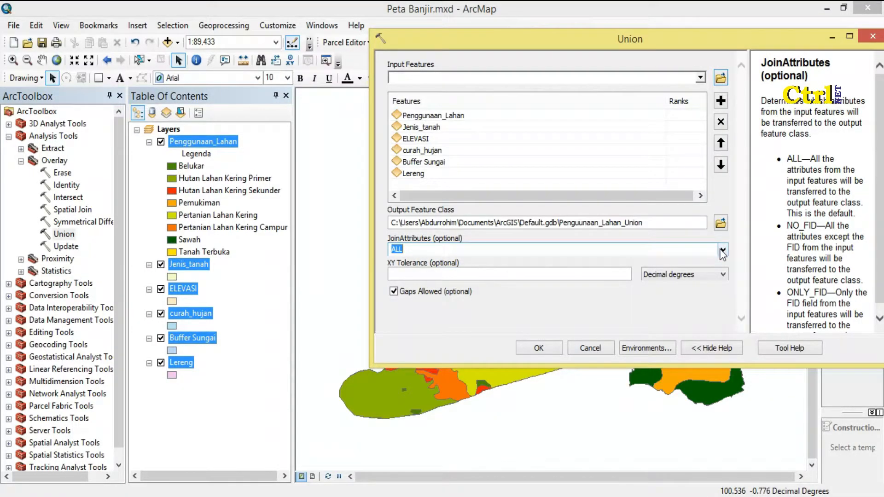
{"action": "left_click", "coordinate": [552, 349]}
{"action": "left_click", "coordinate": [552, 350]}
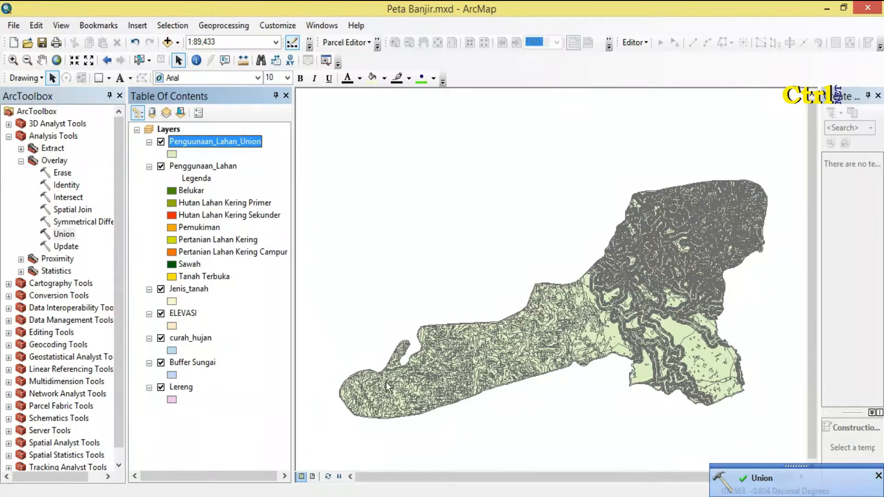
- Collapse and hide the six source layers, leaving only the union layer displayed, and save the map document
{"action": "left_click", "coordinate": [149, 166]}
{"action": "left_click", "coordinate": [161, 179]}
{"action": "left_click", "coordinate": [161, 167]}
{"action": "left_click", "coordinate": [150, 179]}
{"action": "left_click", "coordinate": [149, 191]}
{"action": "left_click", "coordinate": [149, 203]}
{"action": "left_click", "coordinate": [149, 215]}
{"action": "left_click", "coordinate": [161, 215]}
{"action": "left_click", "coordinate": [161, 203]}
{"action": "left_click", "coordinate": [161, 191]}
{"action": "left_click", "coordinate": [161, 228]}
{"action": "left_click", "coordinate": [149, 227]}
{"action": "left_click", "coordinate": [42, 43]}
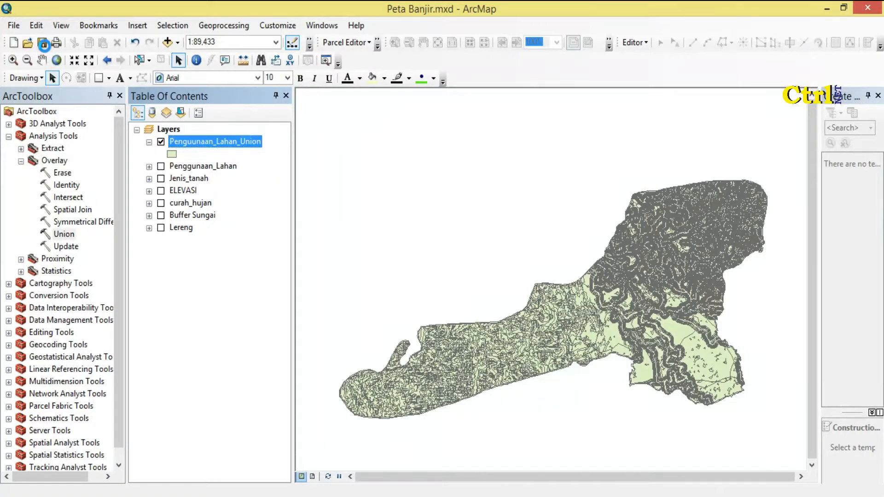
- Review the combined fields across the attribute table of the Penguunaan_Lahan_Union layer, and close the table
{"action": "right_click", "coordinate": [197, 144]}
{"action": "left_click", "coordinate": [231, 184]}
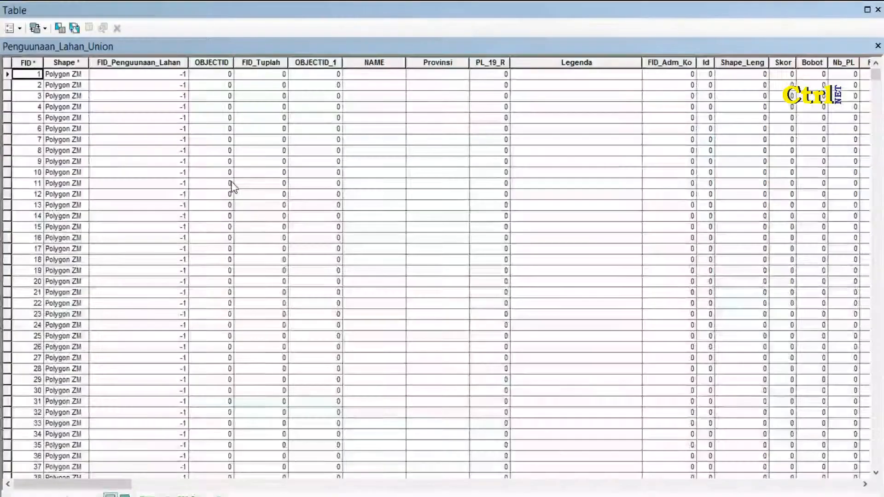
{"action": "left_click_drag", "start_coordinate": [123, 483], "coordinate": [781, 448]}
{"action": "left_click", "coordinate": [878, 46]}
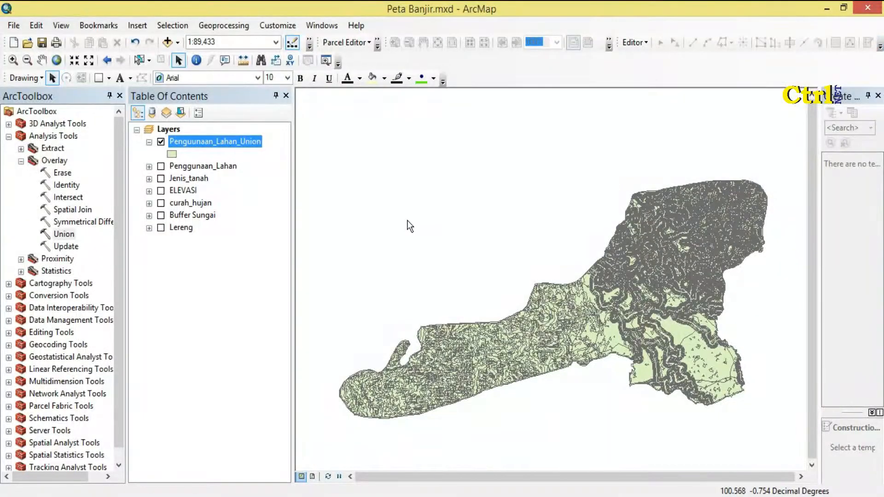
- Start the Dissolve geoprocessing tool with Penguunaan_Lahan_Union as the input features
{"action": "left_click", "coordinate": [209, 304]}
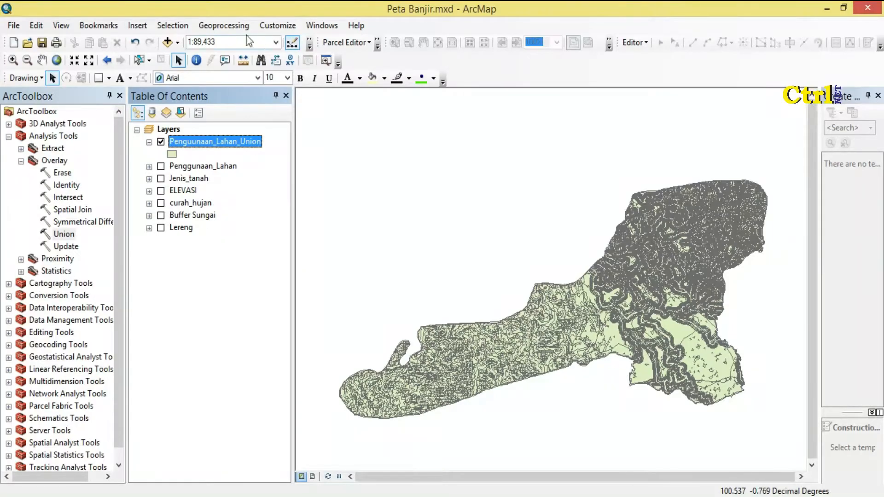
{"action": "left_click", "coordinate": [231, 26]}
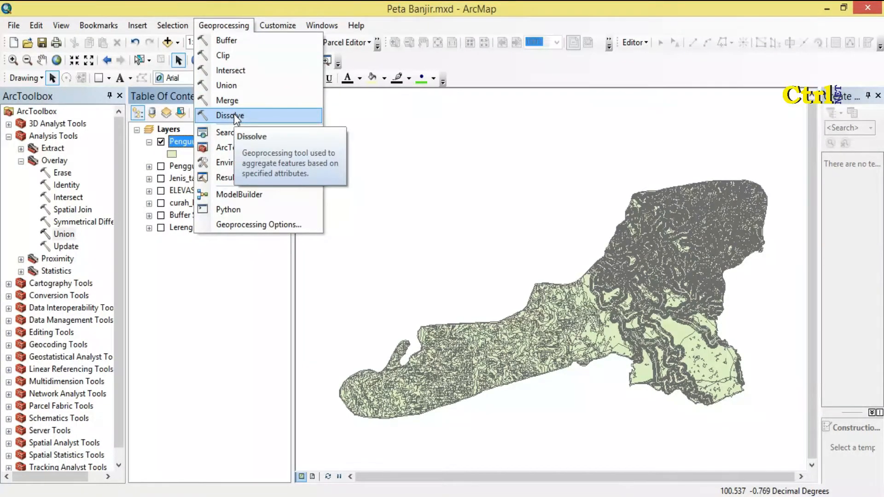
{"action": "left_click", "coordinate": [234, 115]}
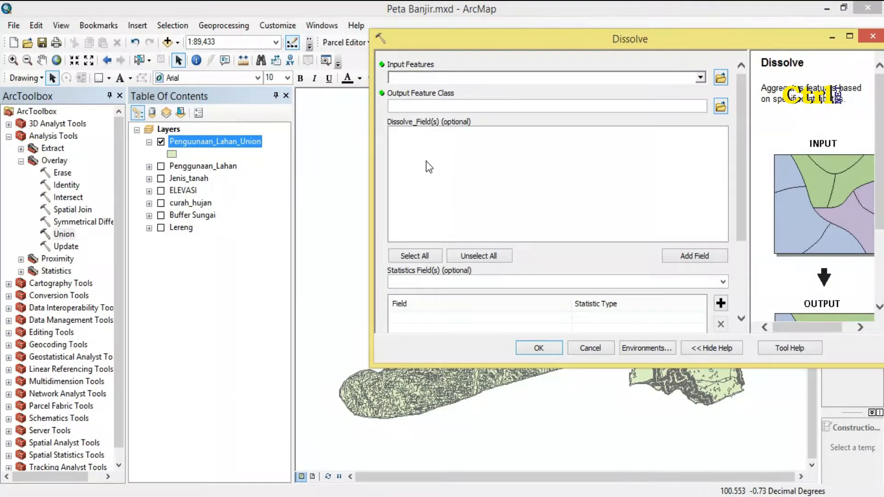
{"action": "left_click", "coordinate": [495, 175]}
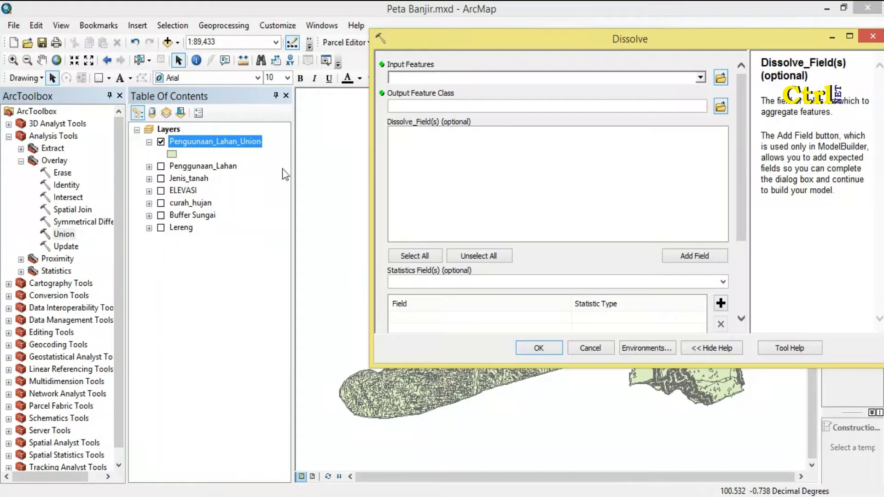
{"action": "left_click_drag", "start_coordinate": [247, 147], "coordinate": [509, 81]}
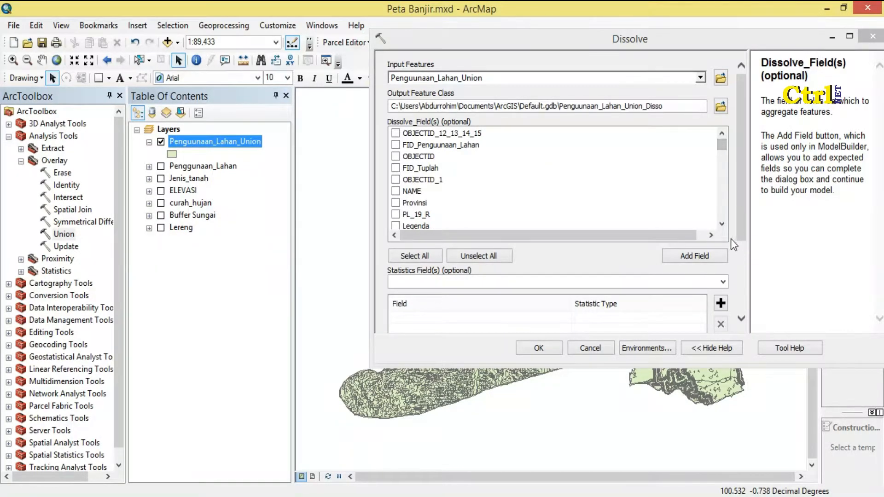
- Choose Nb_PL, Nb_Elev, Nb_Ch, Nb_Buf, Nb_Ler and Nb_Ch_1 as the dissolve fields and run the dissolve
{"action": "left_click", "coordinate": [723, 225]}
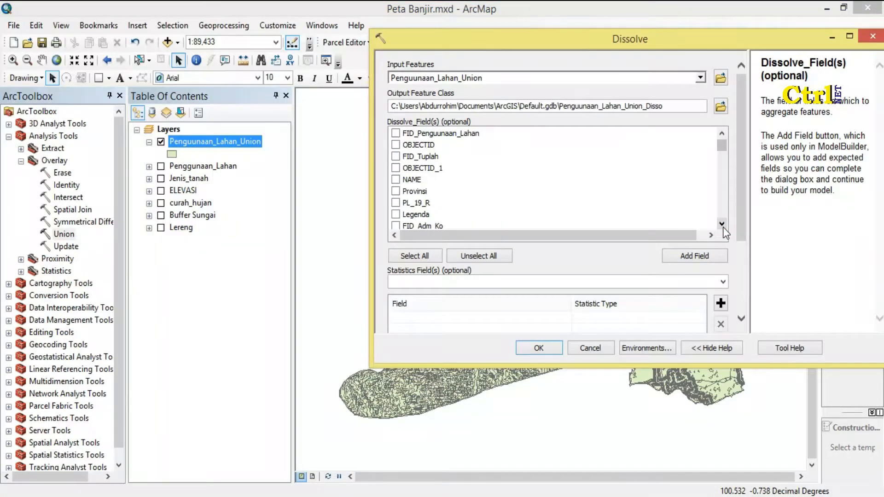
{"action": "left_click", "coordinate": [722, 224]}
{"action": "left_click", "coordinate": [722, 225]}
{"action": "left_click", "coordinate": [722, 226]}
{"action": "left_click", "coordinate": [722, 225]}
{"action": "left_click", "coordinate": [722, 225]}
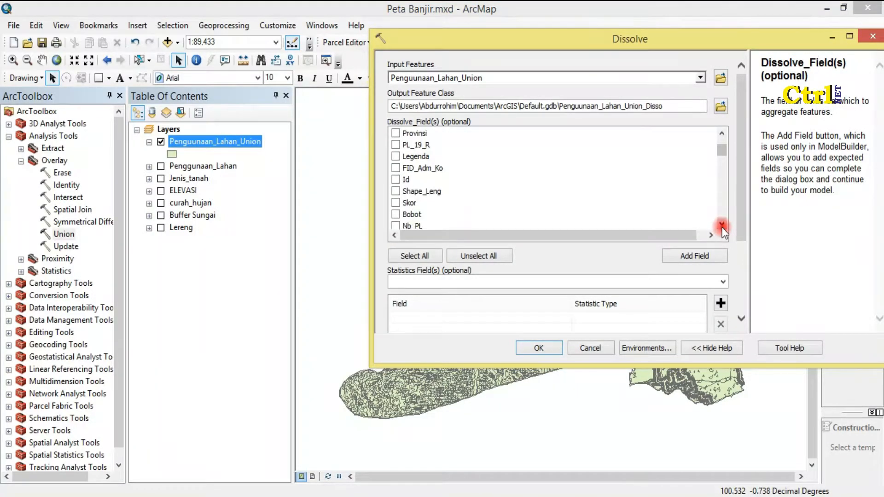
{"action": "left_click", "coordinate": [722, 225]}
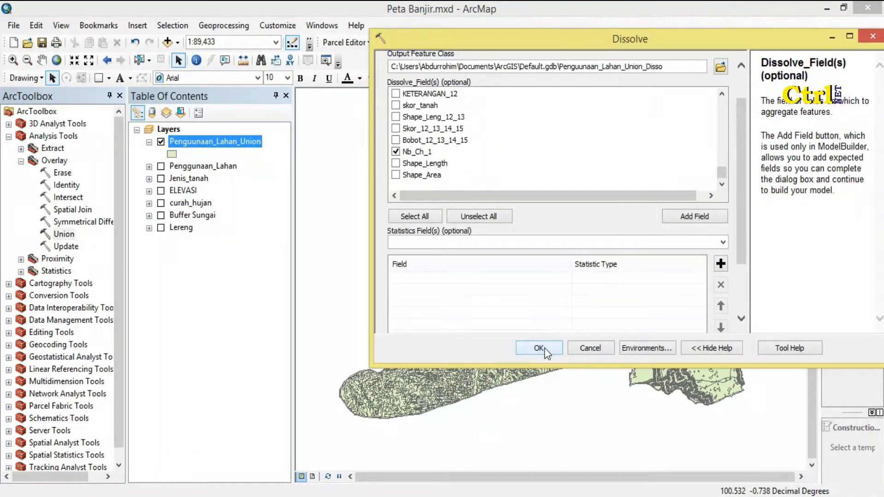
{"action": "left_click", "coordinate": [546, 349]}
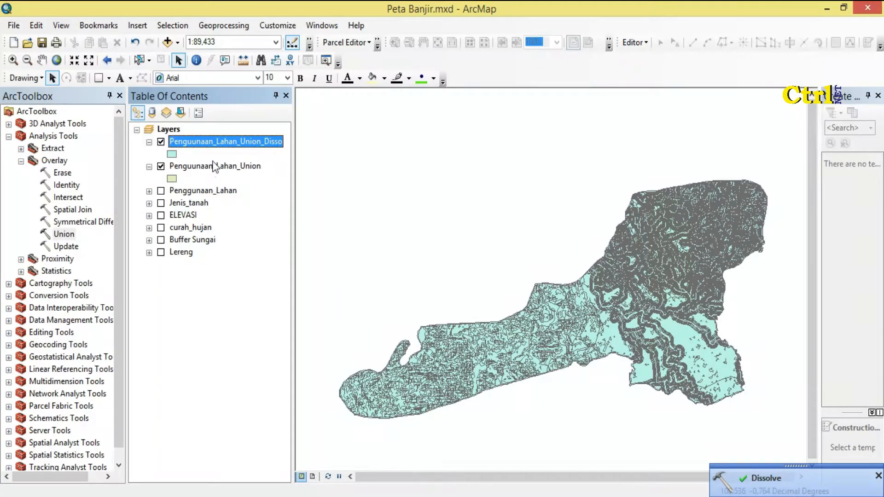
- Open the attribute table of the Penguunaan_Lahan_Union_Disso layer and add a Double field named Total
{"action": "right_click", "coordinate": [232, 143]}
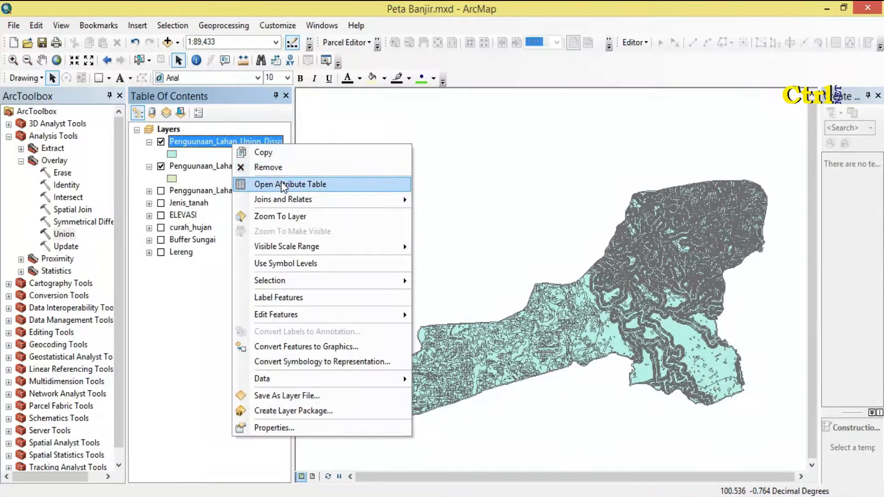
{"action": "left_click", "coordinate": [282, 184]}
{"action": "left_click", "coordinate": [355, 173]}
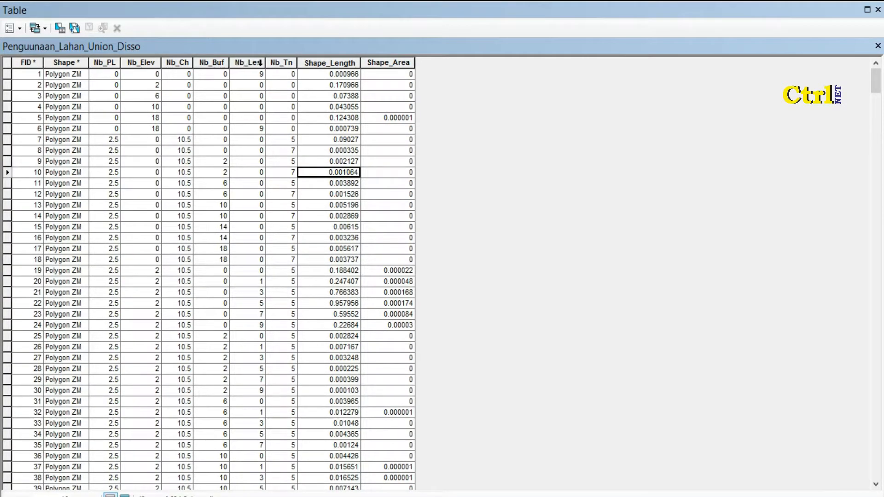
{"action": "left_click", "coordinate": [314, 63]}
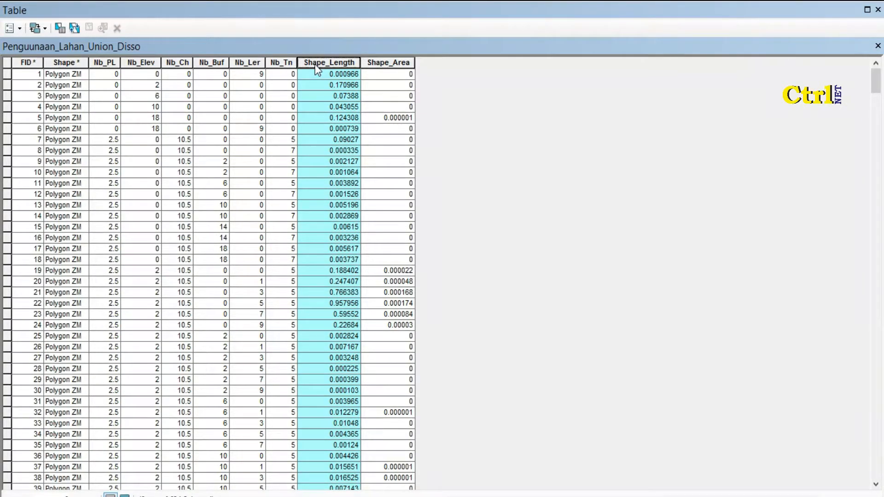
{"action": "left_click", "coordinate": [18, 31]}
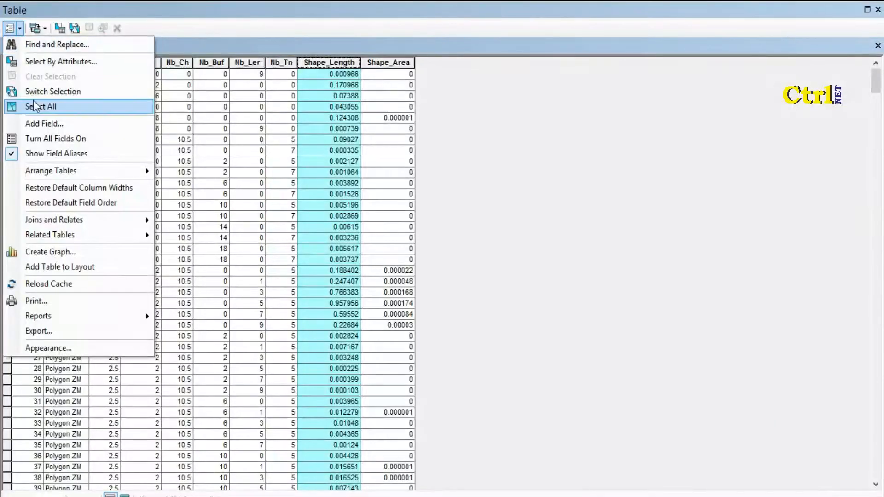
{"action": "left_click", "coordinate": [35, 122]}
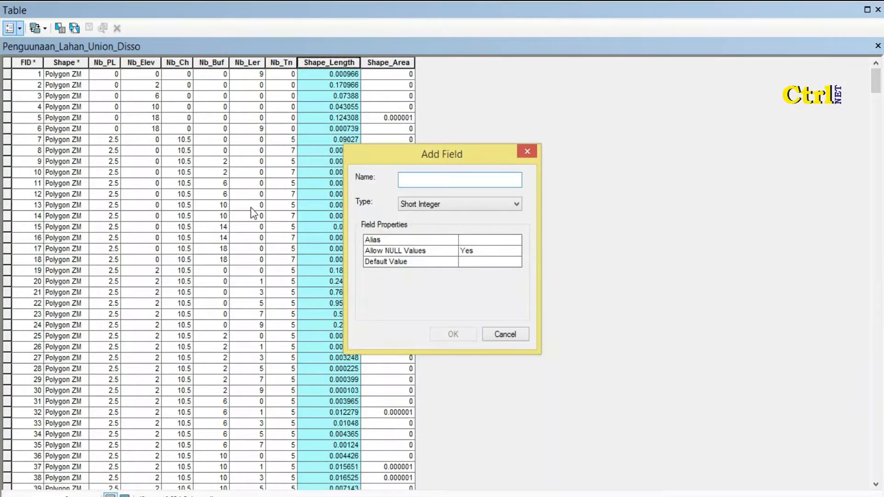
{"action": "type", "text": "Total"}
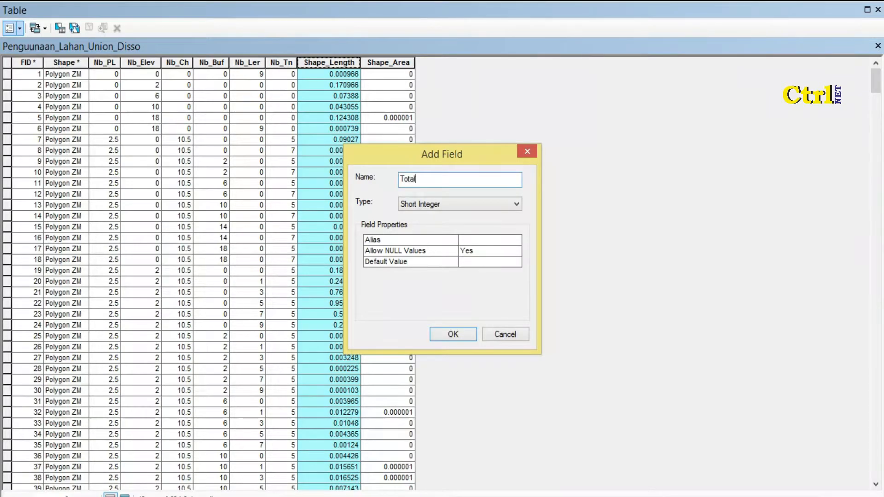
{"action": "left_click", "coordinate": [456, 203]}
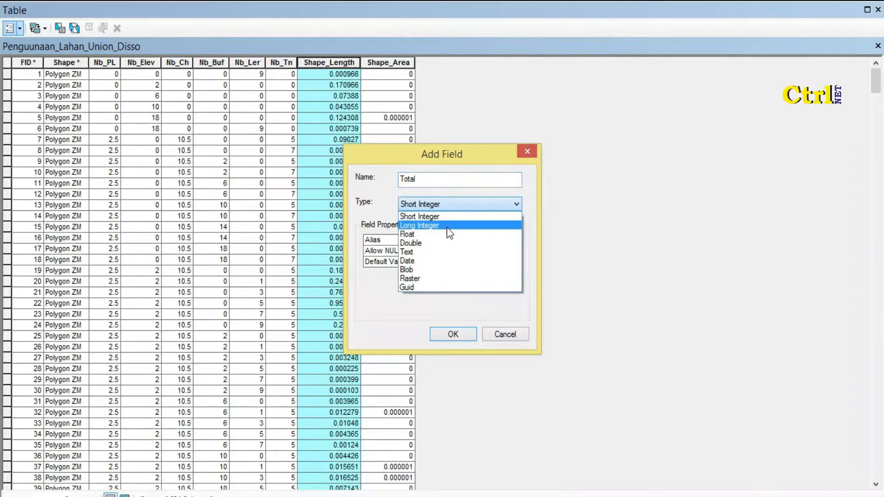
{"action": "left_click", "coordinate": [445, 242]}
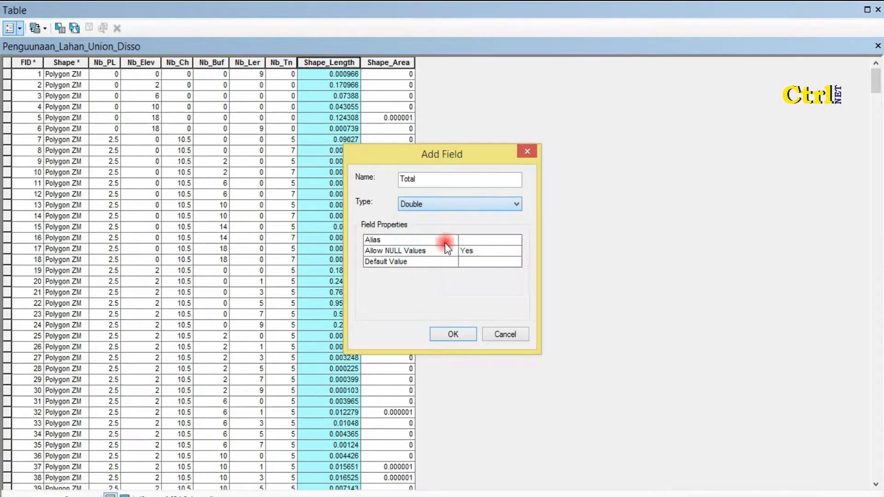
{"action": "left_click", "coordinate": [447, 335]}
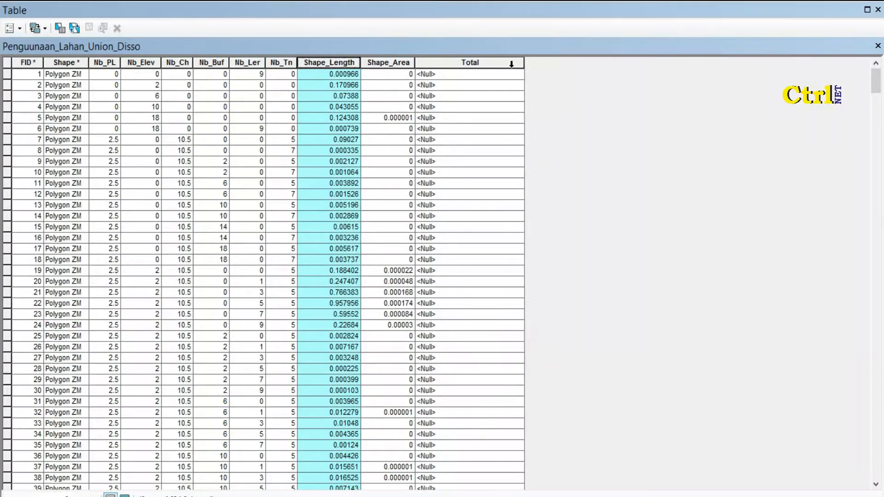
- Calculate the Total field as [Nb_PL] + [Nb_Elev] + [Nb_Buf] + [Nb_Ler] + [Nb_Ch_1] + [Nb_Ch]
{"action": "left_click", "coordinate": [511, 64]}
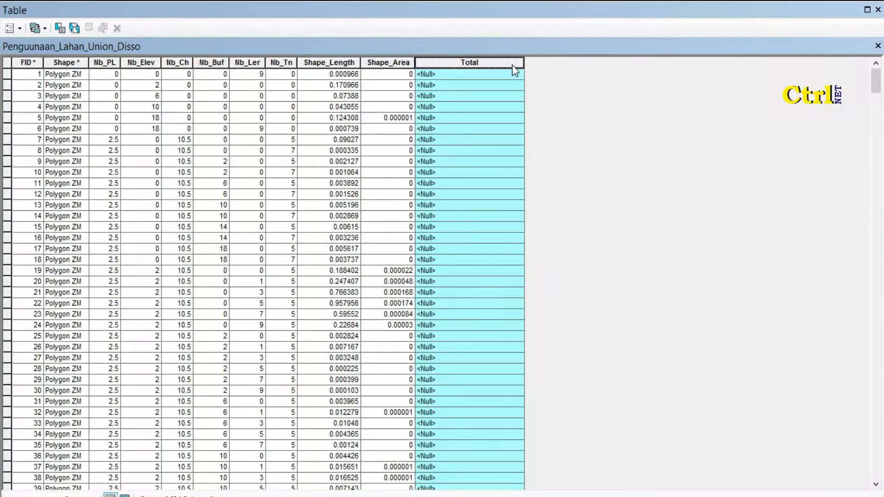
{"action": "right_click", "coordinate": [512, 65]}
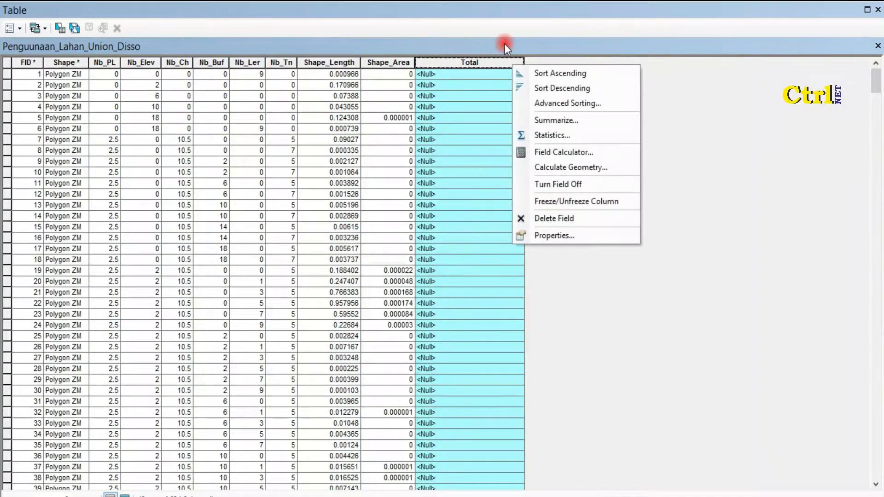
{"action": "left_click", "coordinate": [559, 153]}
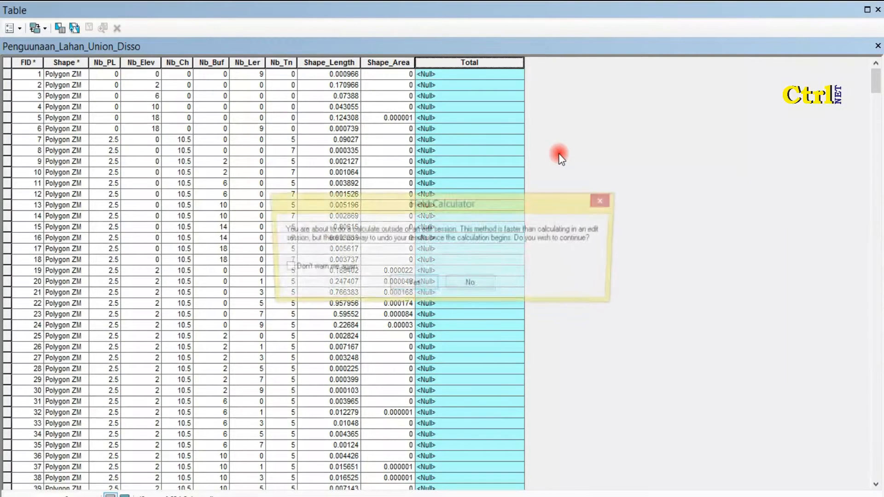
{"action": "left_click", "coordinate": [428, 289]}
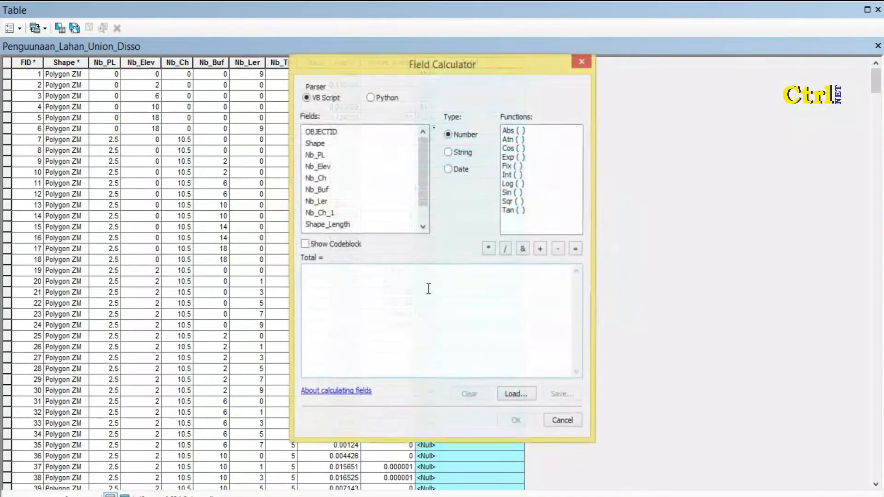
{"action": "double_click", "coordinate": [317, 155]}
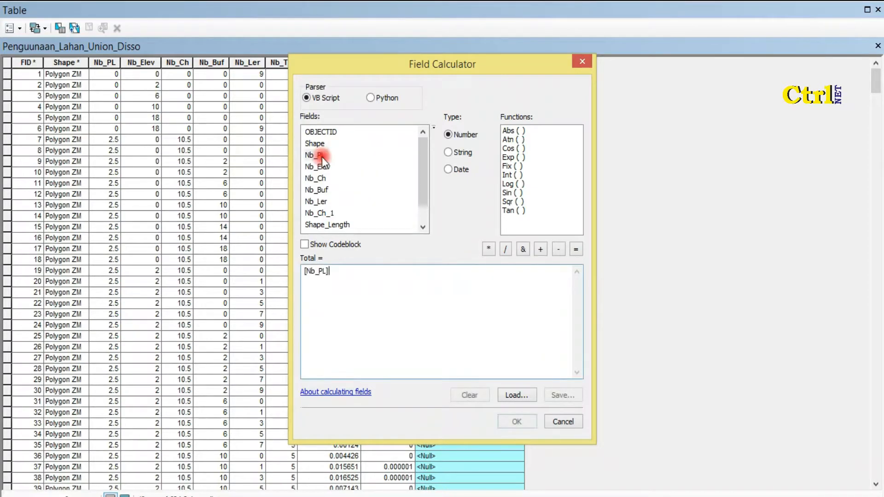
{"action": "left_click", "coordinate": [540, 249]}
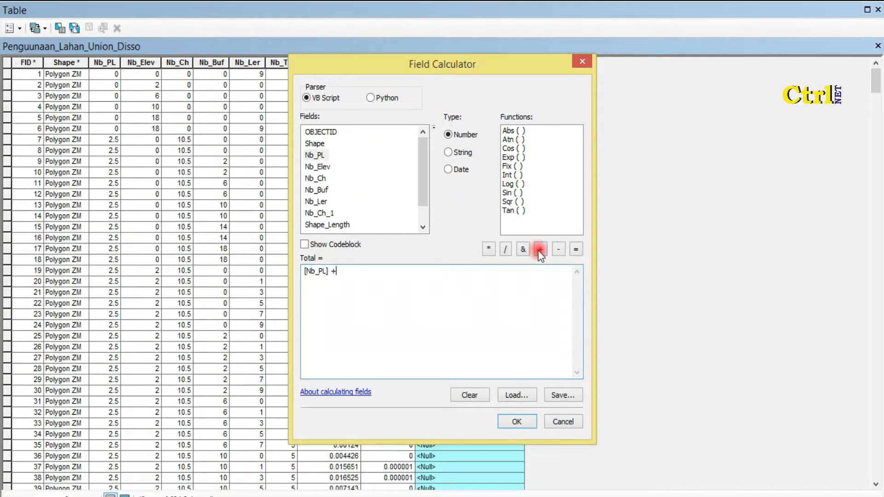
{"action": "double_click", "coordinate": [323, 168]}
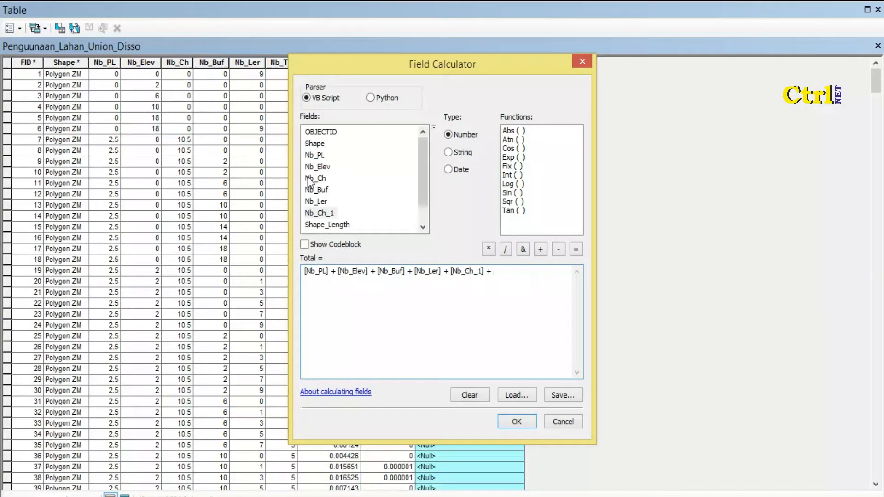
{"action": "double_click", "coordinate": [311, 178]}
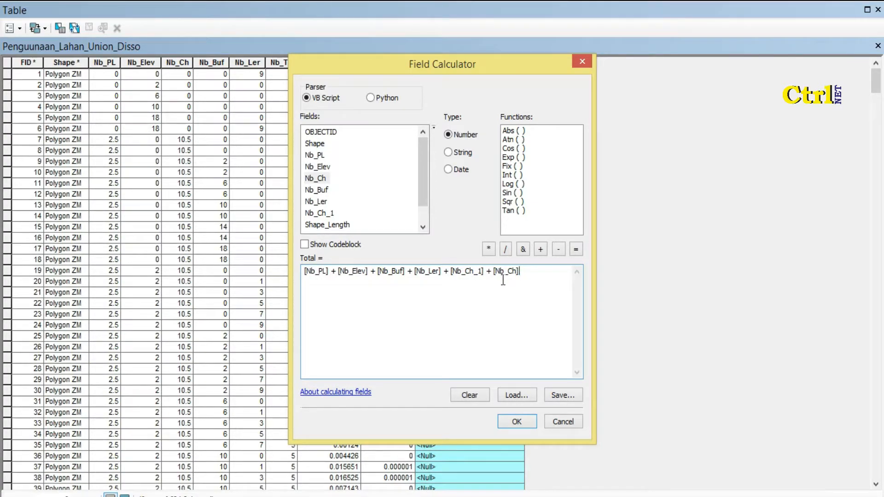
{"action": "left_click", "coordinate": [503, 422]}
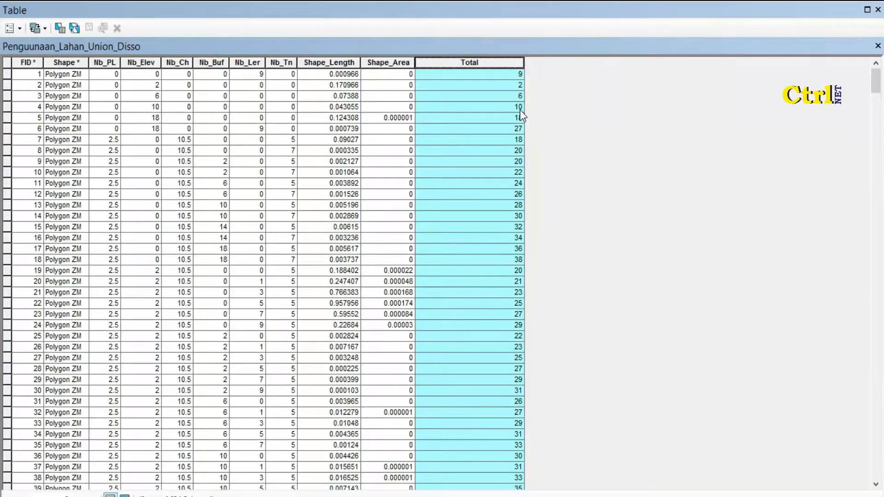
- Add a Text field named Tk_Rawan to the dissolved layer's table, keeping the length at 50
{"action": "left_click", "coordinate": [376, 129]}
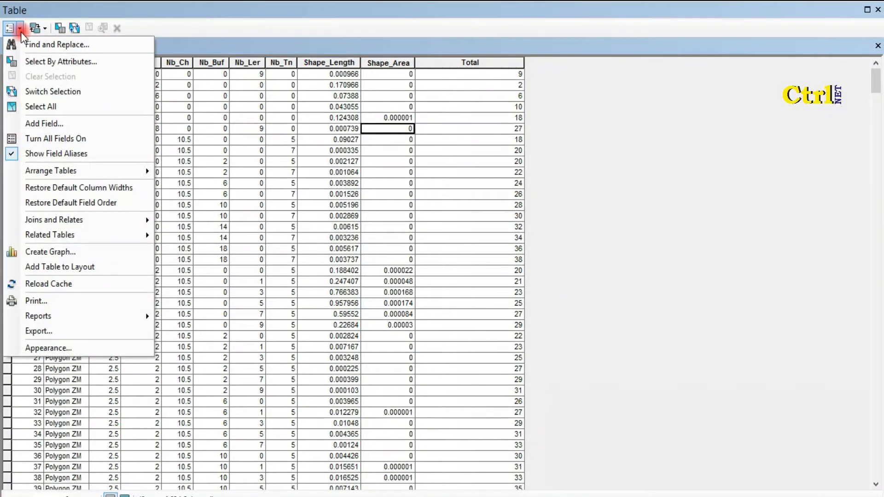
{"action": "left_click", "coordinate": [50, 124]}
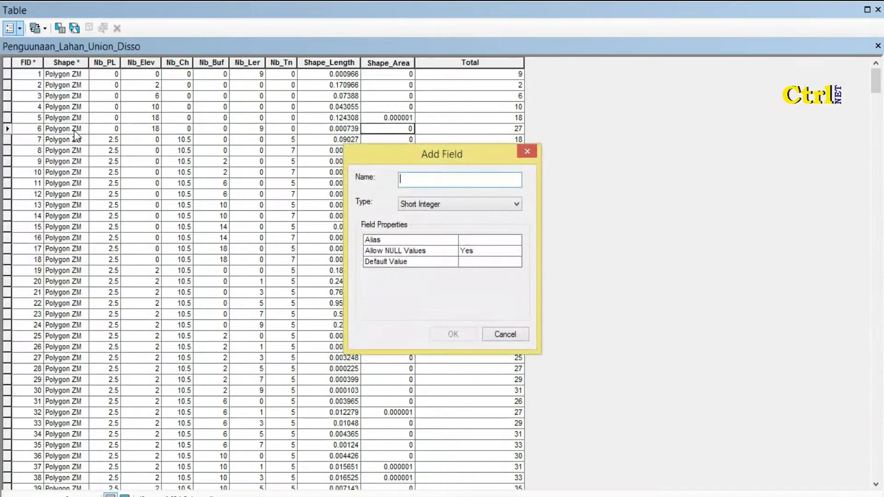
{"action": "type", "text": "Tk"}
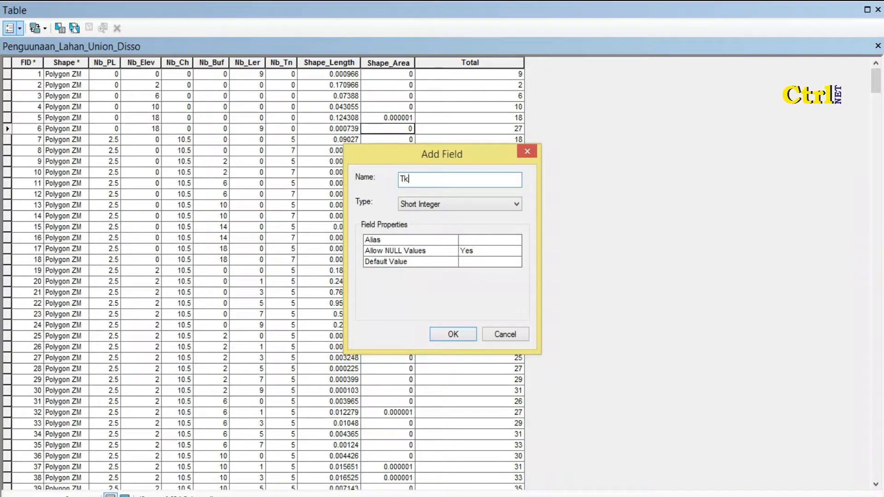
{"action": "type", "text": "_Rawan"}
{"action": "left_click", "coordinate": [413, 204]}
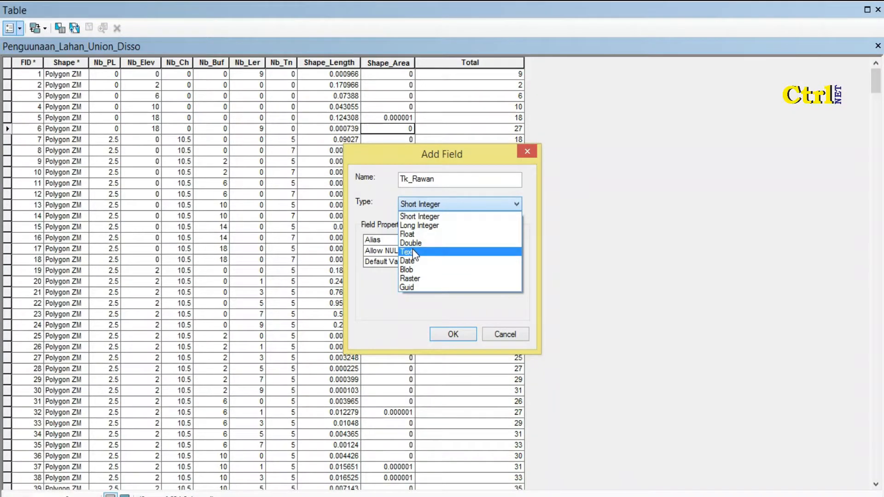
{"action": "left_click", "coordinate": [418, 252]}
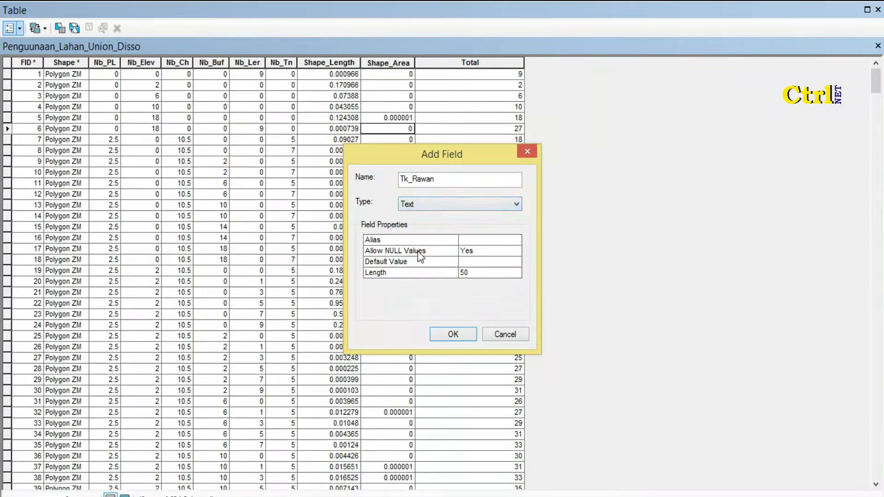
{"action": "left_click", "coordinate": [454, 334]}
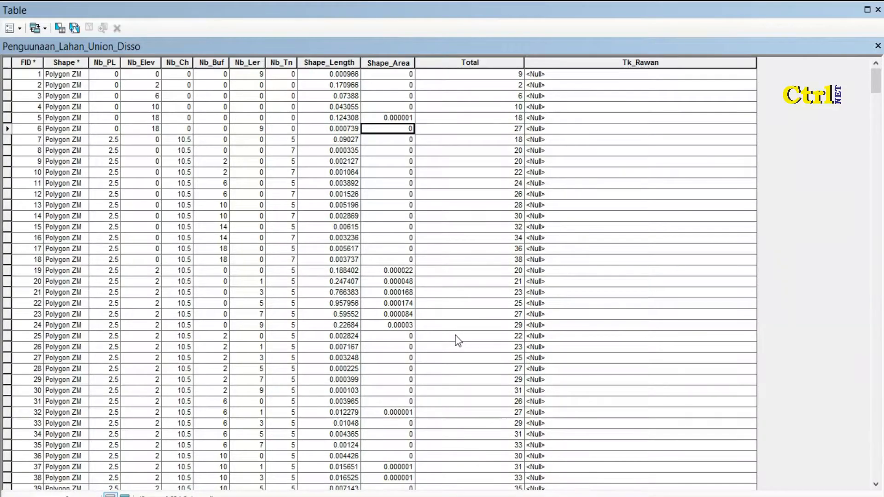
- Add a Text field named Nilai_Rentan to the dissolved layer's table, keeping the length at 50
{"action": "left_click", "coordinate": [17, 28]}
{"action": "left_click", "coordinate": [51, 122]}
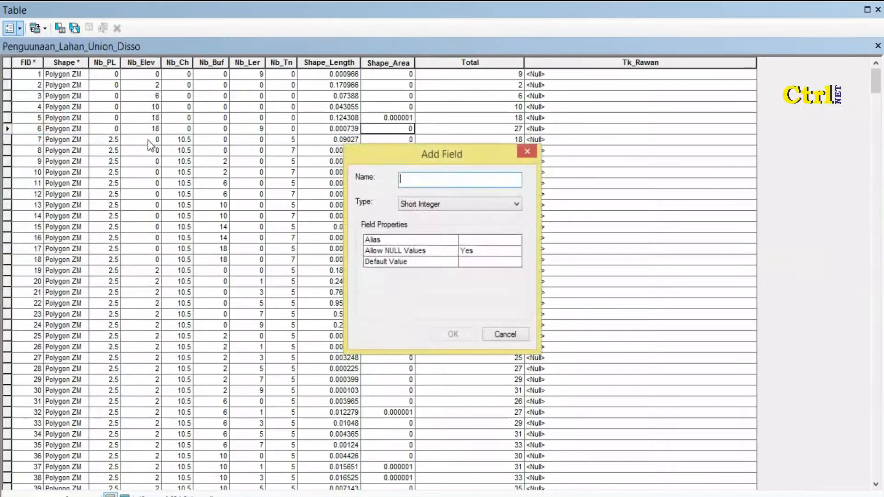
{"action": "type", "text": "Nil"}
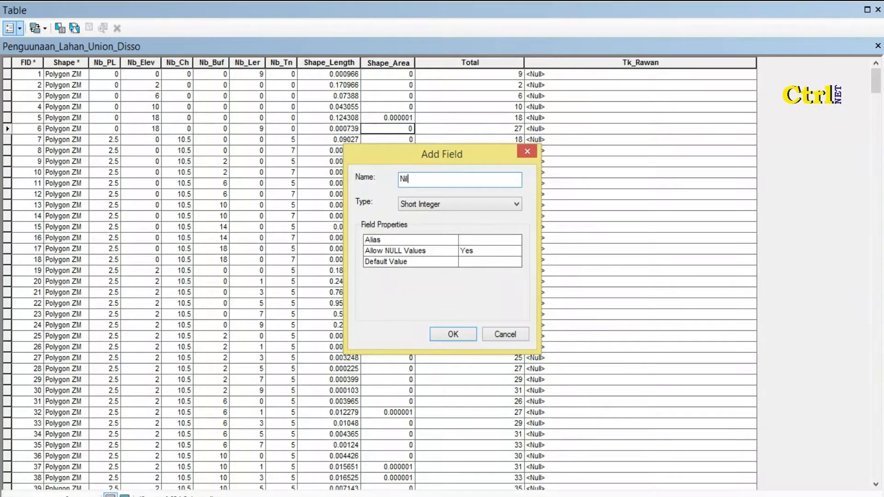
{"action": "type", "text": "ai_Rentan"}
{"action": "left_click", "coordinate": [423, 202]}
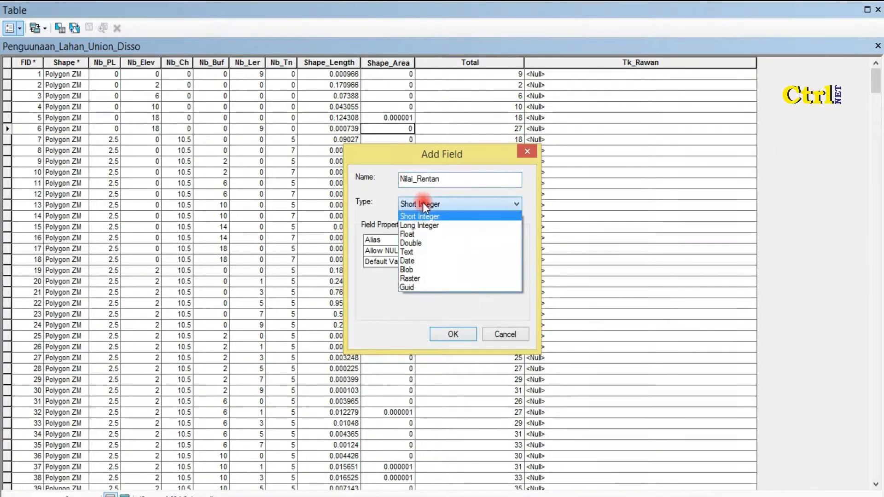
{"action": "left_click", "coordinate": [424, 250]}
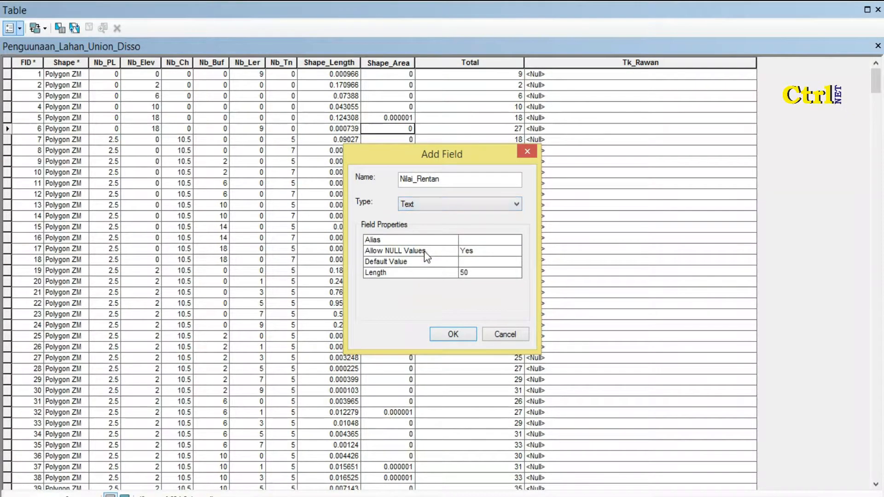
{"action": "left_click", "coordinate": [446, 335]}
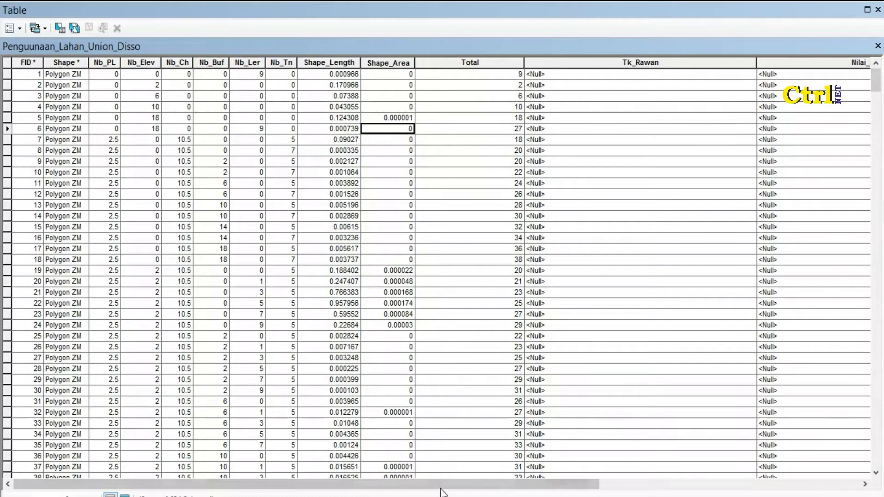
- Move the Nilai_Rentan column between the Total and Tk_Rawan columns
{"action": "left_click_drag", "start_coordinate": [443, 486], "coordinate": [639, 479]}
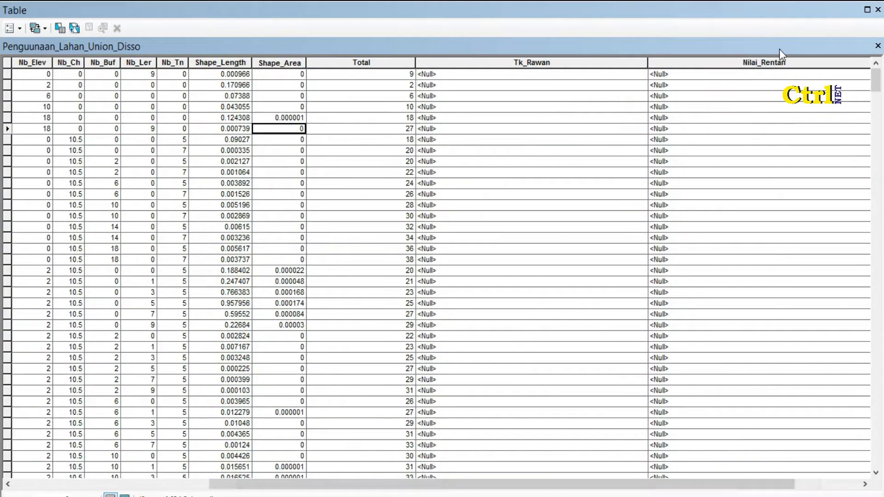
{"action": "left_click_drag", "start_coordinate": [764, 62], "coordinate": [482, 77]}
{"action": "left_click", "coordinate": [498, 104]}
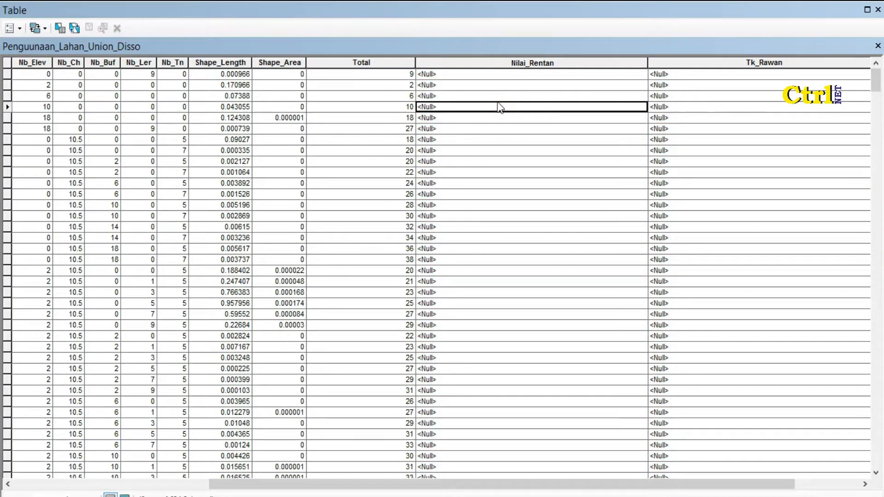
- Sort the table's records by the Total field in ascending order
{"action": "left_click", "coordinate": [391, 60]}
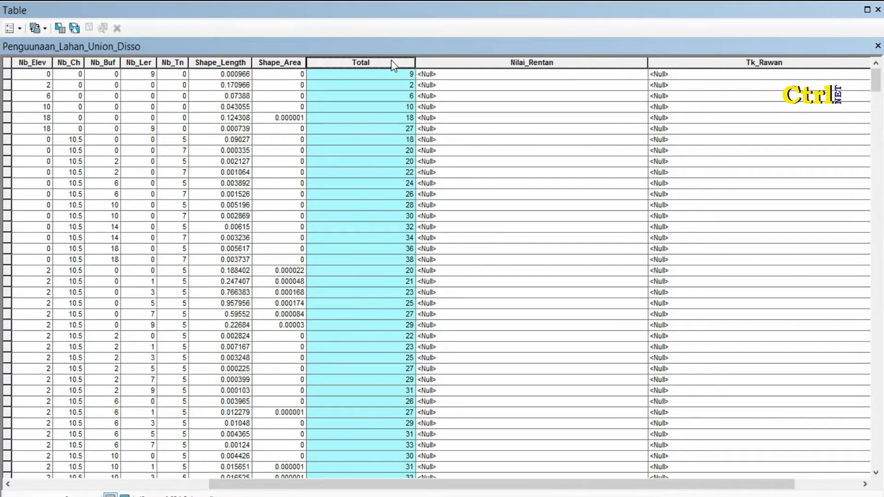
{"action": "right_click", "coordinate": [391, 59]}
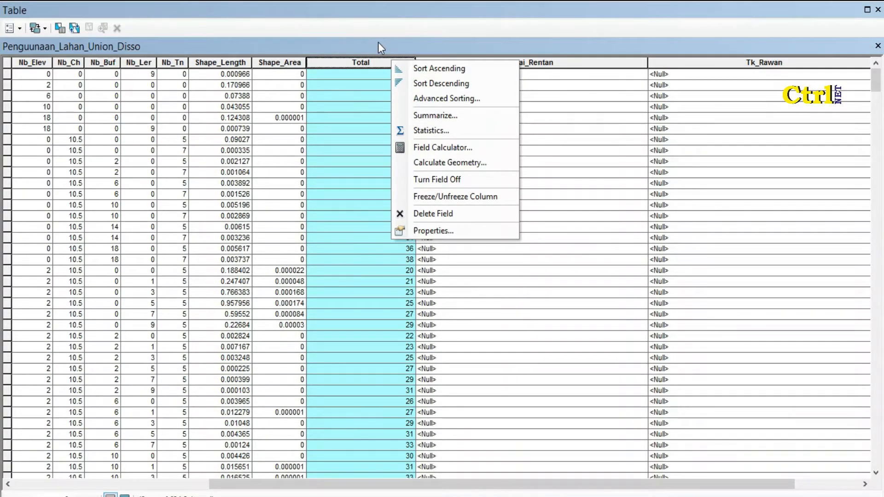
{"action": "left_click", "coordinate": [416, 70]}
- Check the lowest and highest scores in the sorted Total column
{"action": "left_click", "coordinate": [403, 93]}
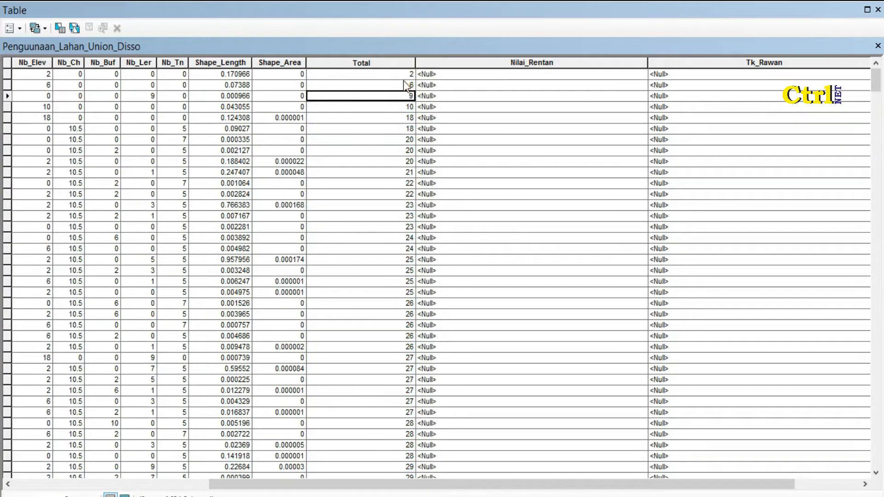
{"action": "left_click", "coordinate": [404, 76]}
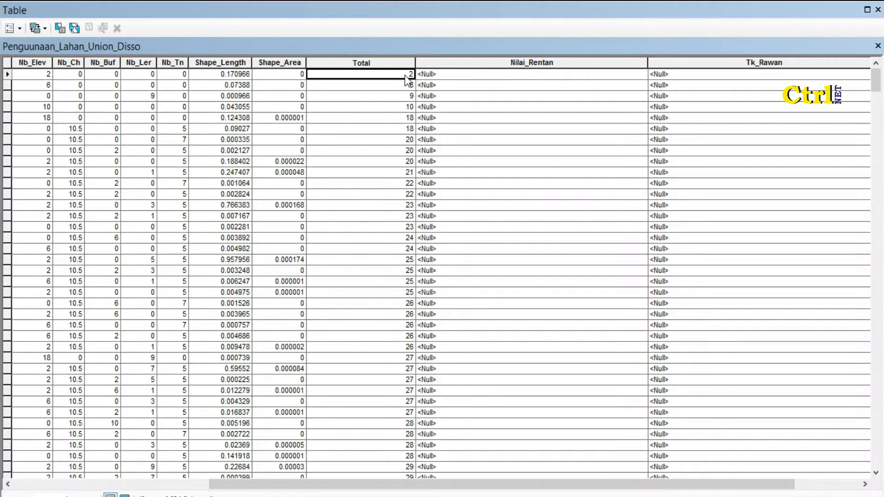
{"action": "left_click_drag", "start_coordinate": [876, 78], "coordinate": [877, 458]}
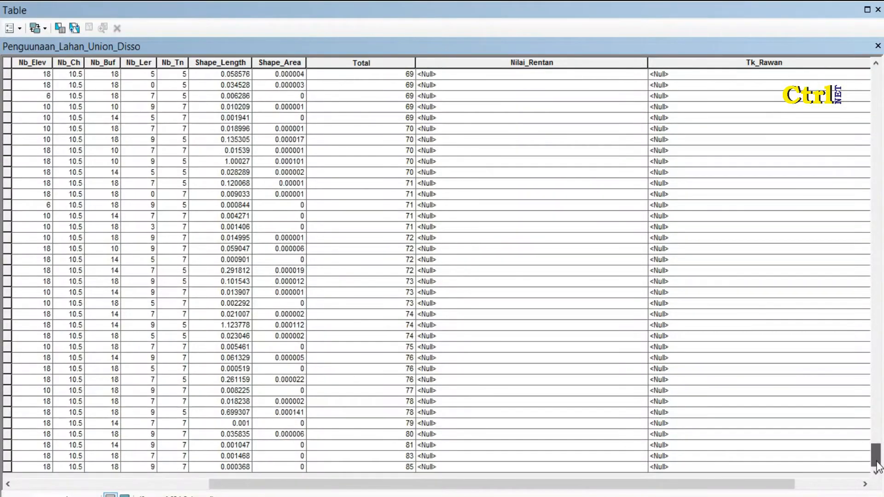
{"action": "left_click", "coordinate": [401, 468]}
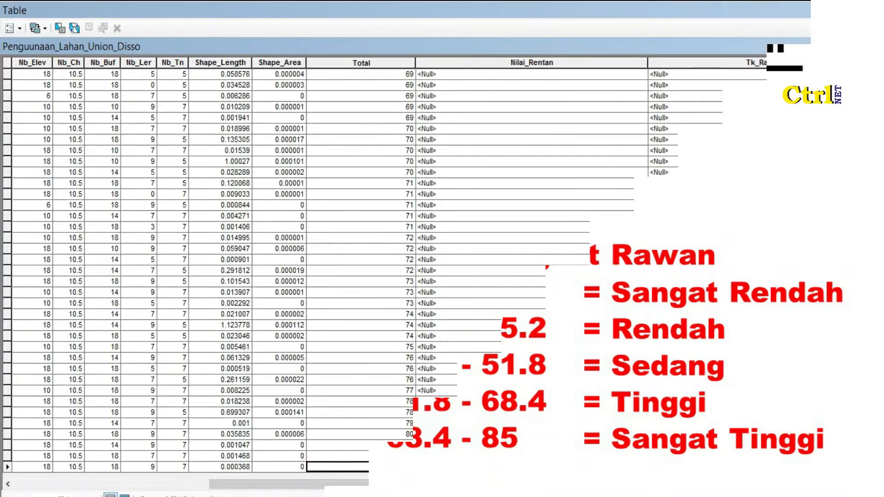
- Start a Select by Attributes query on the table with the expression Total =2 AND Total <=18,6
{"action": "left_click_drag", "start_coordinate": [875, 459], "coordinate": [873, 76]}
{"action": "left_click", "coordinate": [61, 27]}
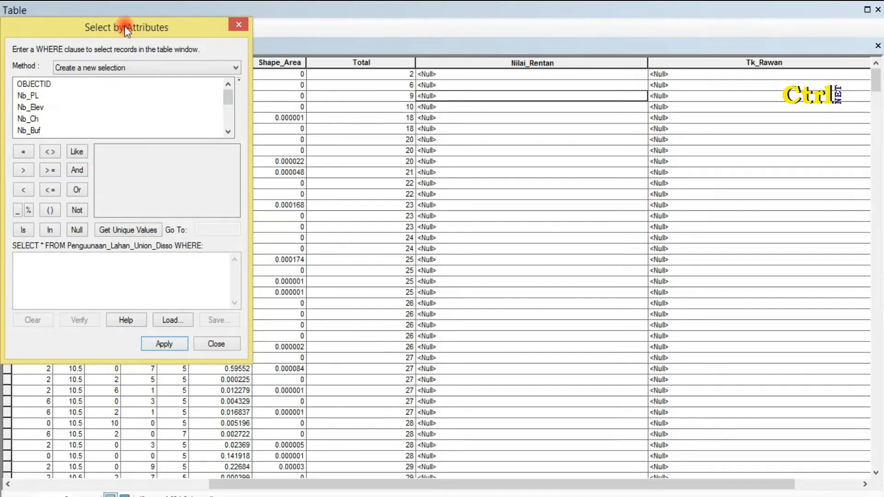
{"action": "left_click_drag", "start_coordinate": [124, 25], "coordinate": [143, 26]}
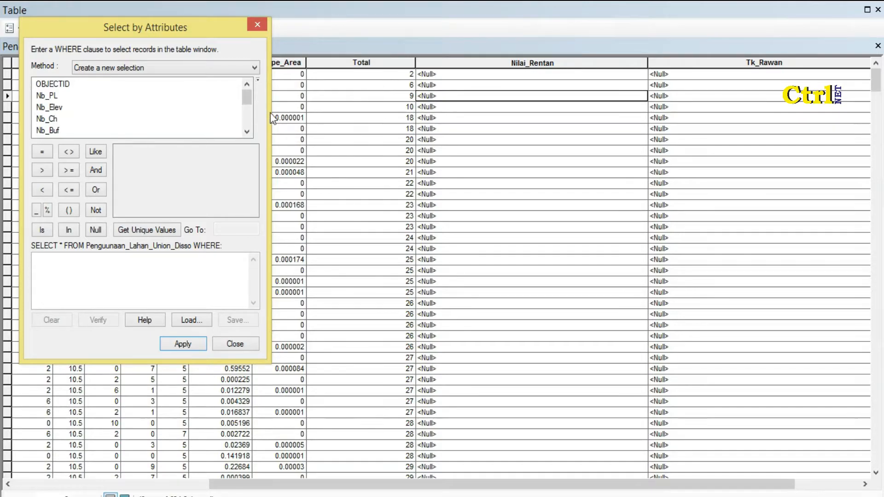
{"action": "left_click_drag", "start_coordinate": [248, 100], "coordinate": [247, 136]}
{"action": "double_click", "coordinate": [42, 107]}
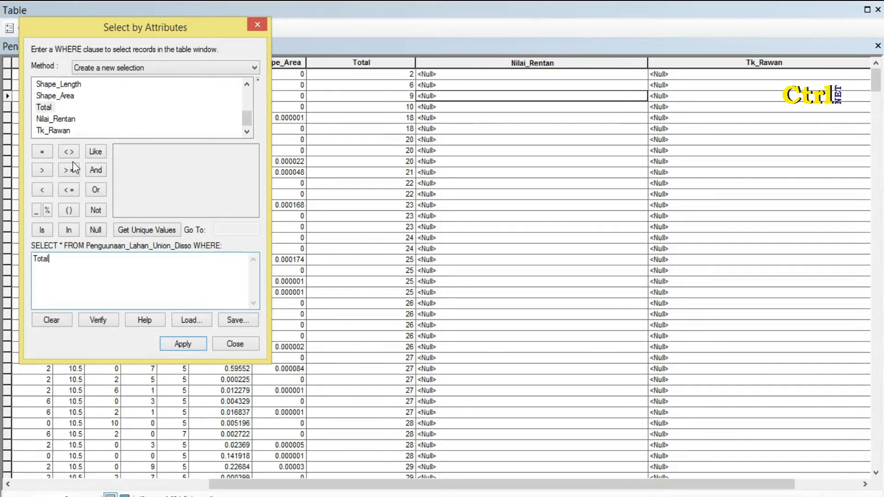
{"action": "left_click", "coordinate": [48, 157]}
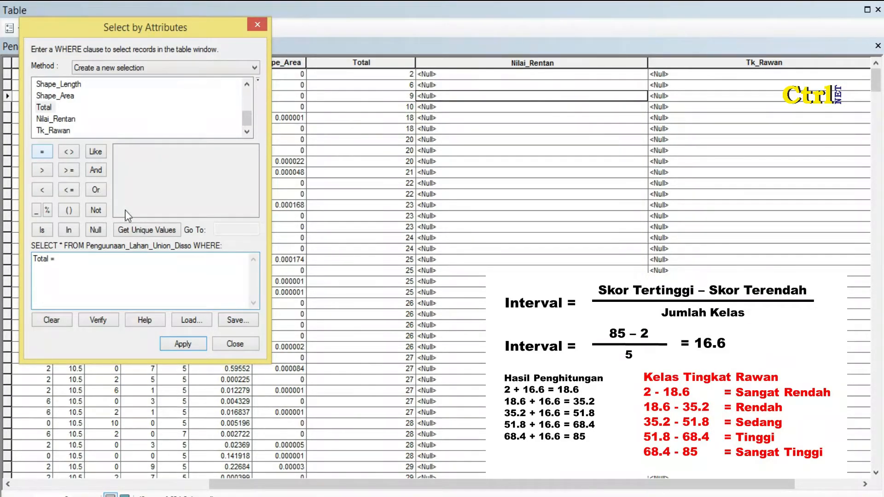
{"action": "type", "text": "2"}
{"action": "left_click", "coordinate": [96, 170]}
{"action": "double_click", "coordinate": [48, 106]}
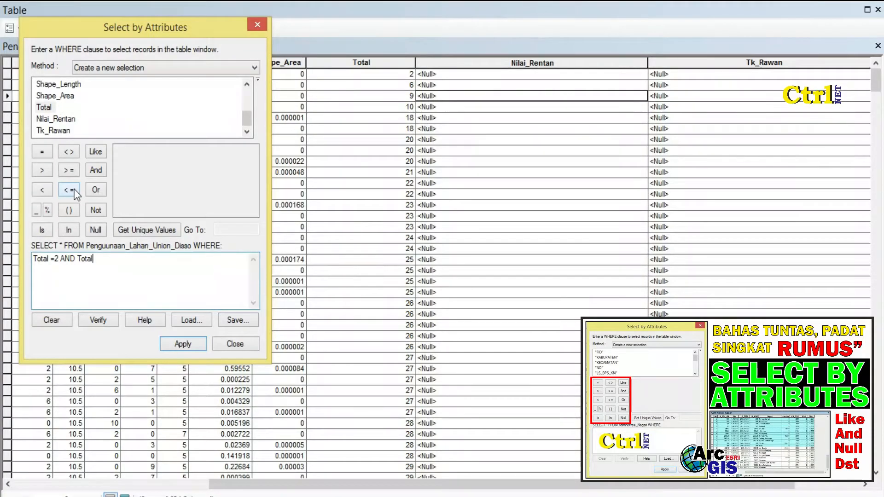
{"action": "left_click", "coordinate": [71, 190]}
{"action": "type", "text": "18,6"}
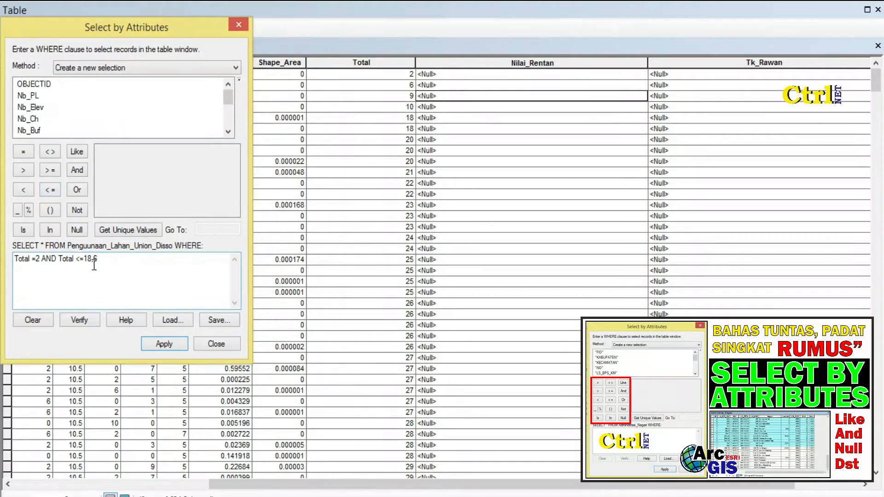
- Correct the selection expression to Total >= 2 AND Total <=18.6 and apply it
{"action": "left_click", "coordinate": [112, 261]}
{"action": "type", "text": ".6"}
{"action": "left_click", "coordinate": [36, 261]}
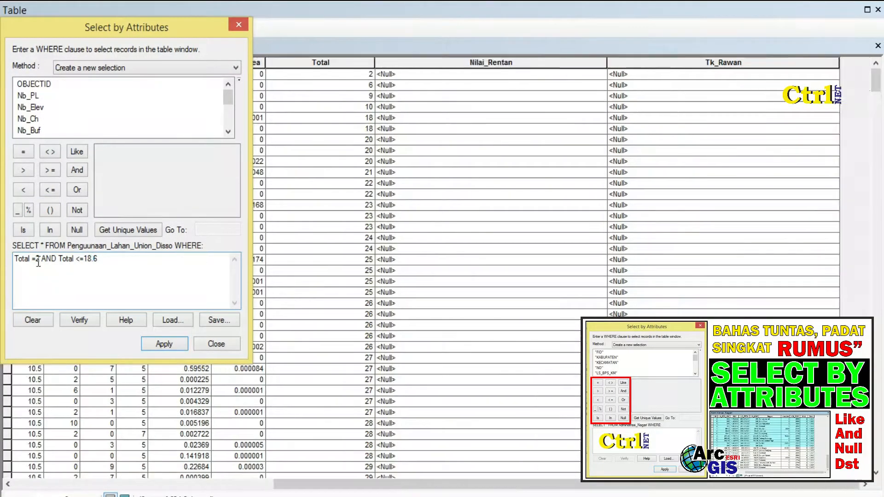
{"action": "key", "text": "BackSpace"}
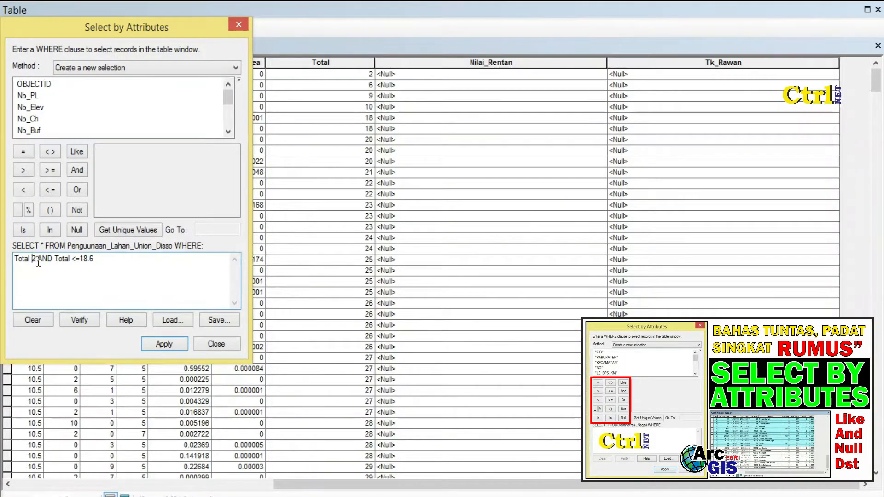
{"action": "left_click", "coordinate": [54, 170]}
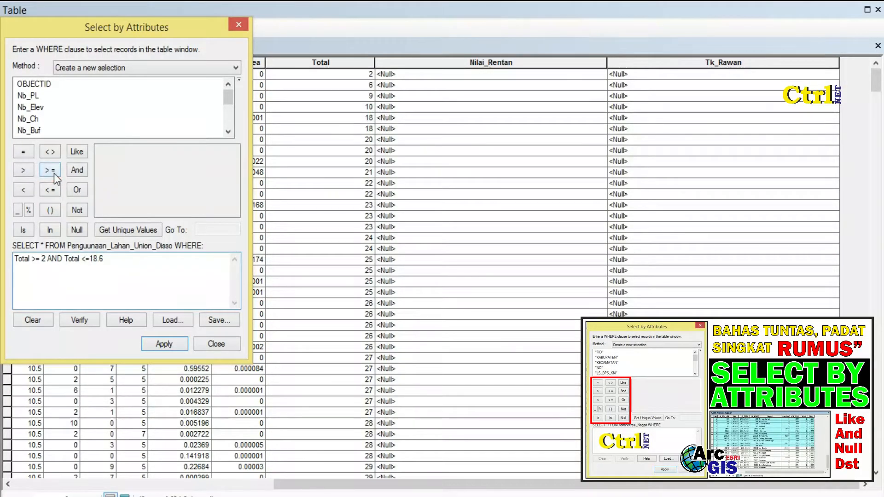
{"action": "left_click", "coordinate": [159, 344]}
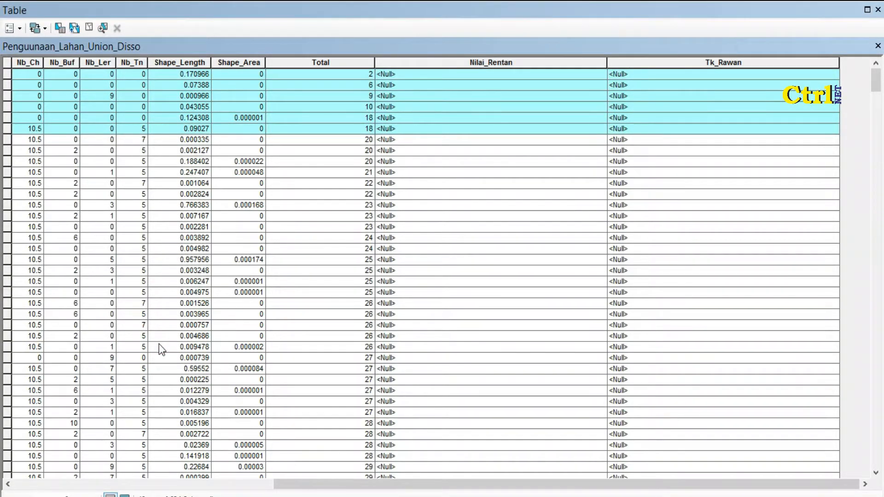
- Calculate the Nilai_Rentan field as "2 - 18.6" for the selected records, replacing the old expression
{"action": "left_click", "coordinate": [482, 63]}
{"action": "right_click", "coordinate": [480, 59]}
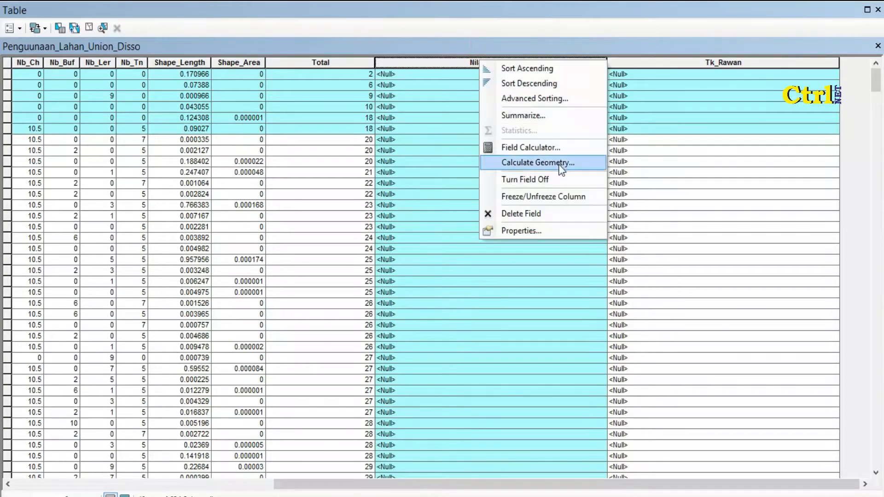
{"action": "left_click", "coordinate": [557, 146]}
{"action": "left_click", "coordinate": [432, 285]}
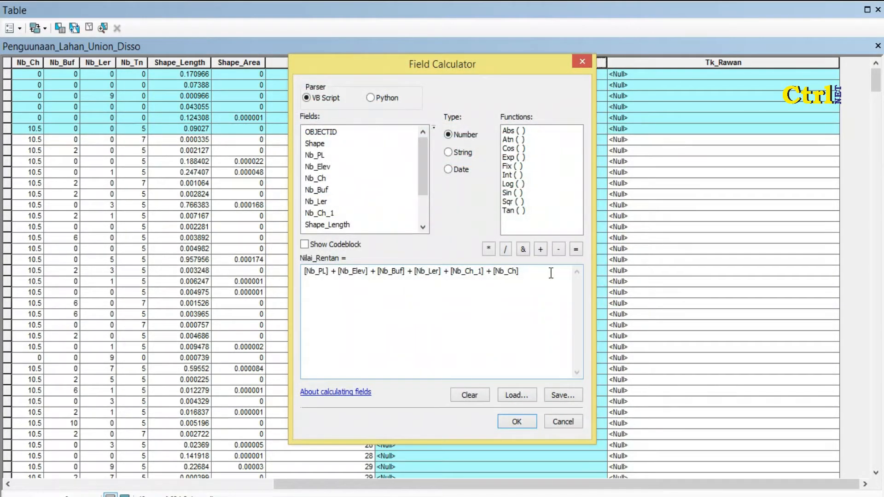
{"action": "left_click_drag", "start_coordinate": [551, 272], "coordinate": [316, 289]}
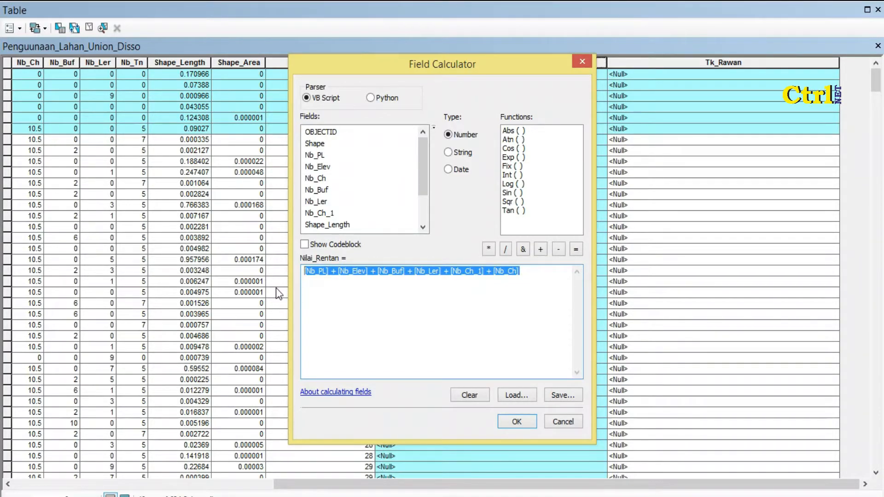
{"action": "type", "text": "2"}
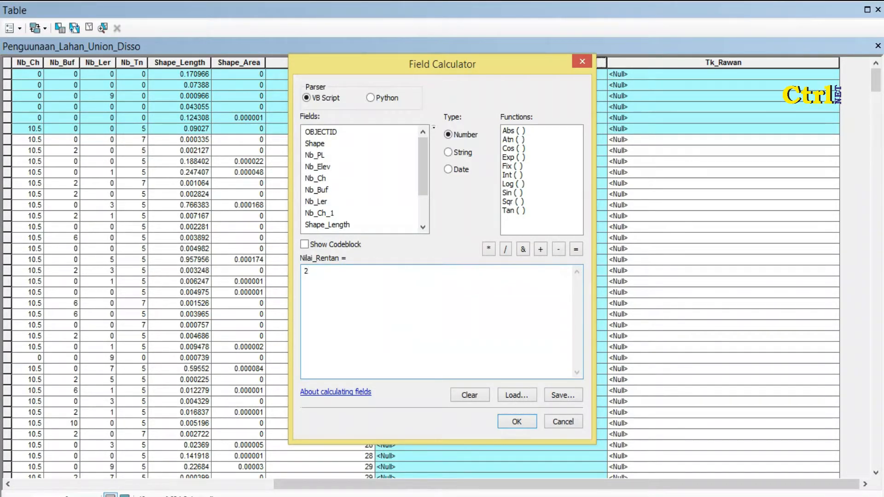
{"action": "type", "text": " - 18.6\""}
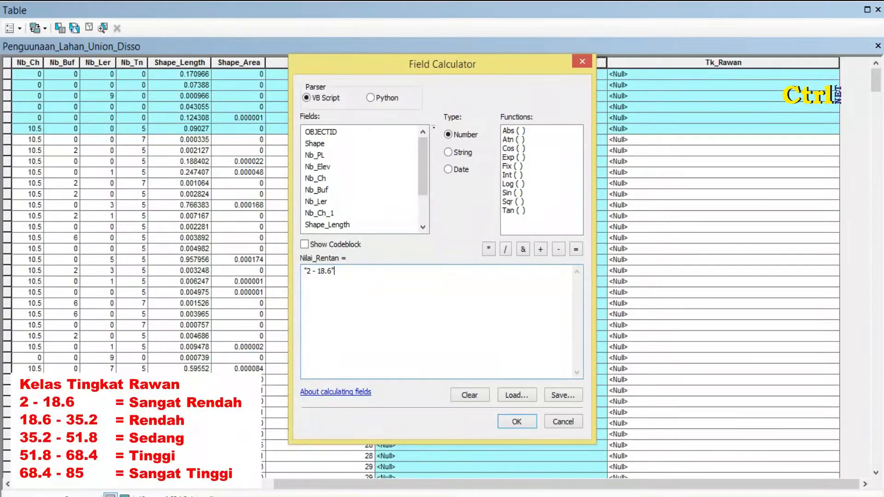
{"action": "left_click", "coordinate": [516, 422]}
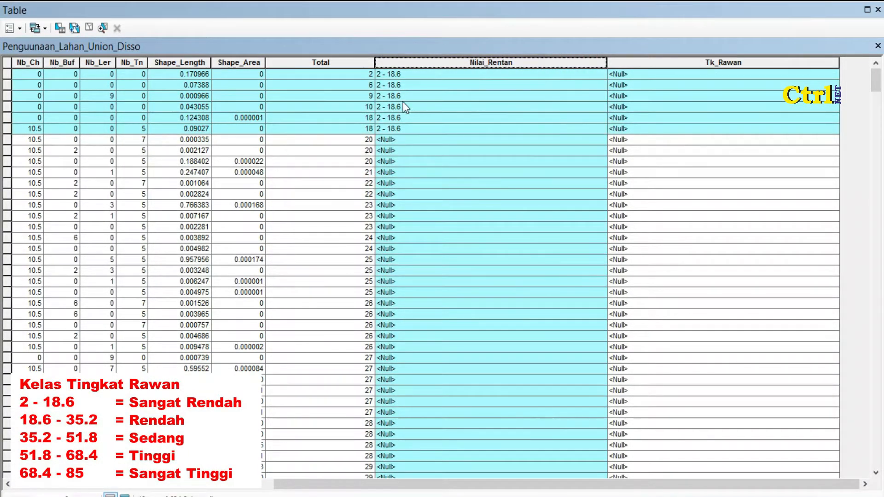
- Select the records of the second class by attributes with the expression Total >= 18.6 AND Total <=35.2
{"action": "left_click", "coordinate": [6, 140]}
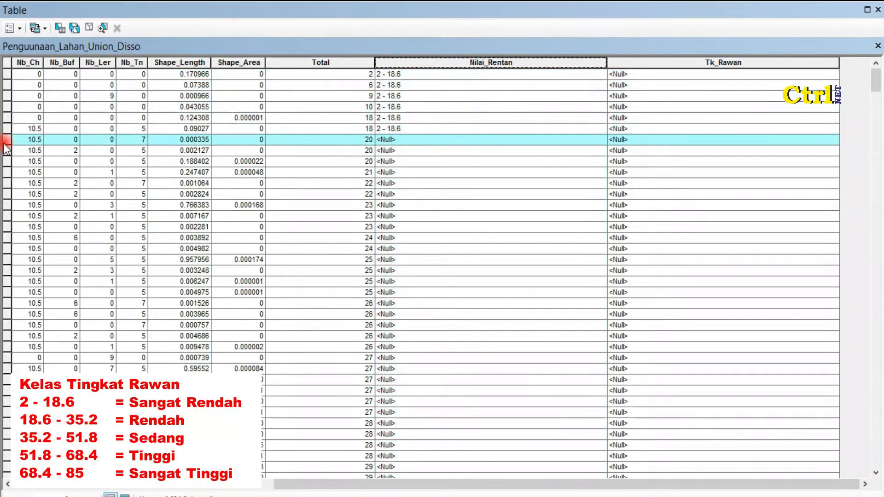
{"action": "left_click", "coordinate": [60, 28]}
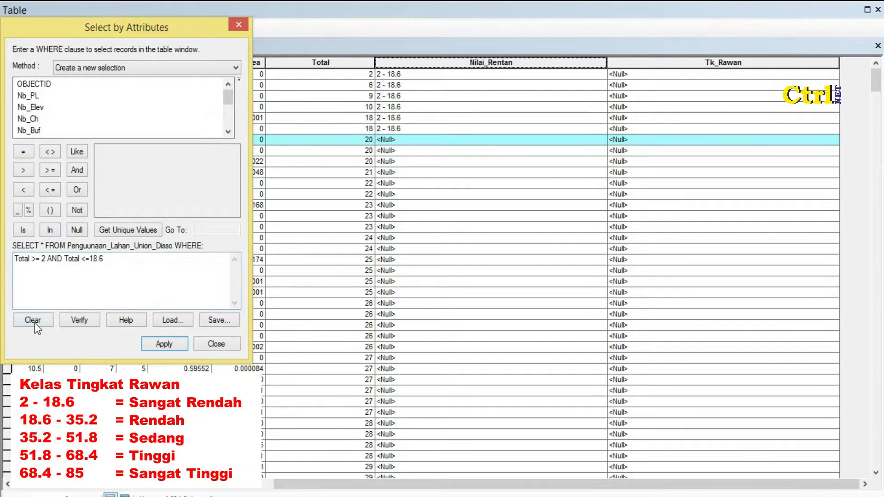
{"action": "left_click", "coordinate": [55, 261]}
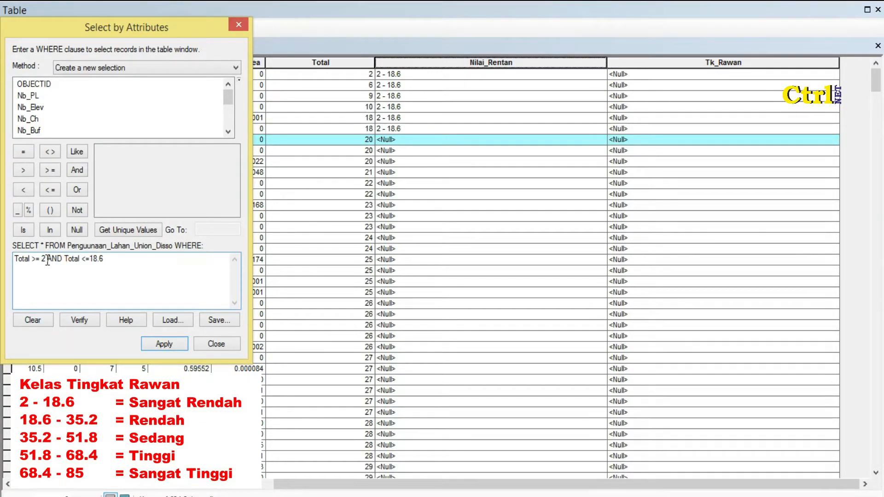
{"action": "key", "text": "BackSpace"}
{"action": "type", "text": "18.6"}
{"action": "left_click", "coordinate": [122, 262]}
{"action": "key", "text": "BackSpace"}
{"action": "key", "text": "BackSpace"}
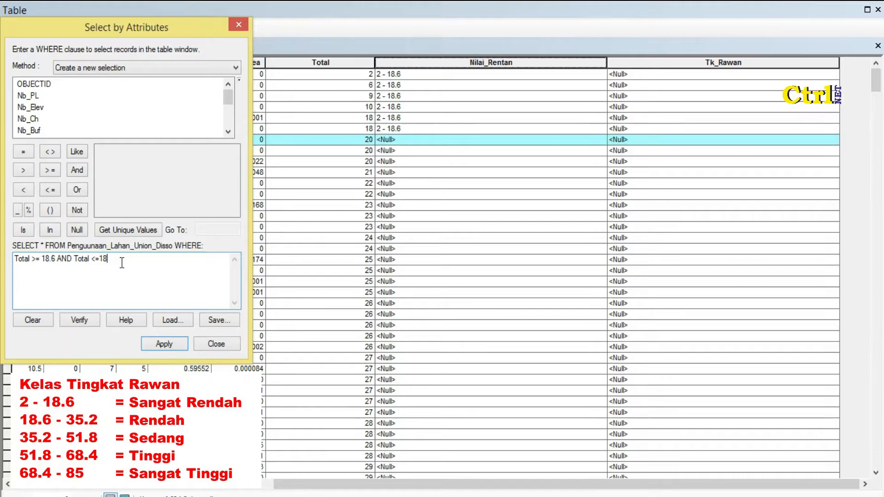
{"action": "key", "text": "BackSpace"}
{"action": "type", "text": "35.2"}
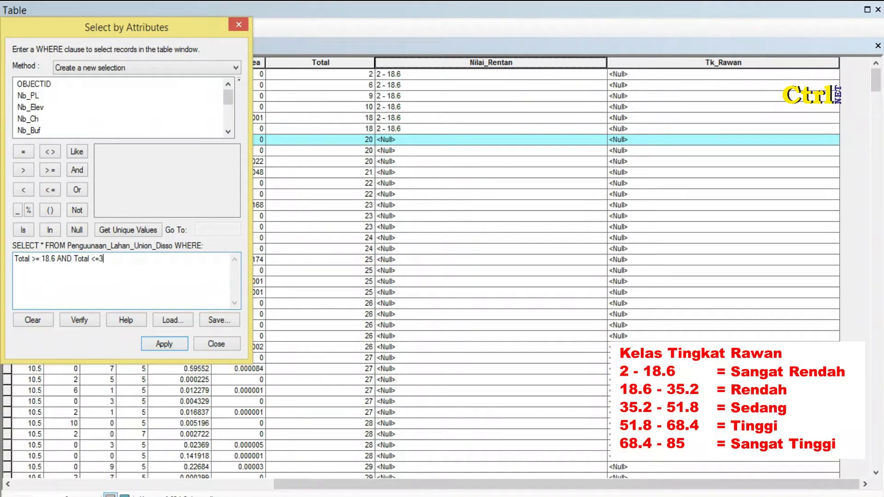
{"action": "left_click", "coordinate": [164, 344]}
{"action": "left_click", "coordinate": [217, 344]}
{"action": "left_click_drag", "start_coordinate": [875, 88], "coordinate": [877, 128]}
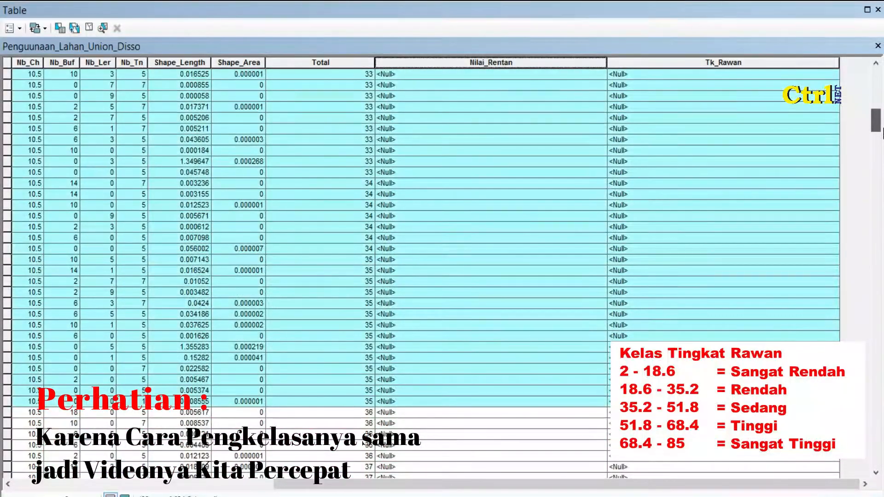
- Calculate the Nilai_Rentan field as "18.6 - 35.2" for the selected records
{"action": "right_click", "coordinate": [509, 61]}
{"action": "left_click", "coordinate": [564, 147]}
{"action": "left_click", "coordinate": [419, 285]}
{"action": "left_click", "coordinate": [311, 271]}
{"action": "key", "text": "BackSpace"}
{"action": "type", "text": "18.6"}
{"action": "key", "text": "Right"}
{"action": "key", "text": "Right"}
{"action": "key", "text": "Right"}
{"action": "key", "text": "Delete"}
{"action": "key", "text": "Delete"}
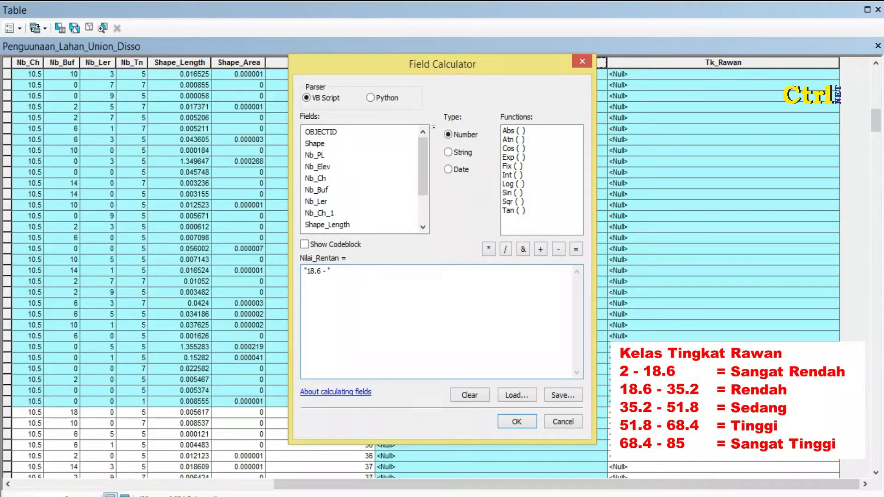
{"action": "type", "text": "35.2"}
{"action": "left_click", "coordinate": [518, 422]}
- Select the third-class records by attributes with the expression Total >= 35.2 AND Total <=51.8
{"action": "left_click_drag", "start_coordinate": [877, 121], "coordinate": [877, 133]}
{"action": "left_click", "coordinate": [65, 31]}
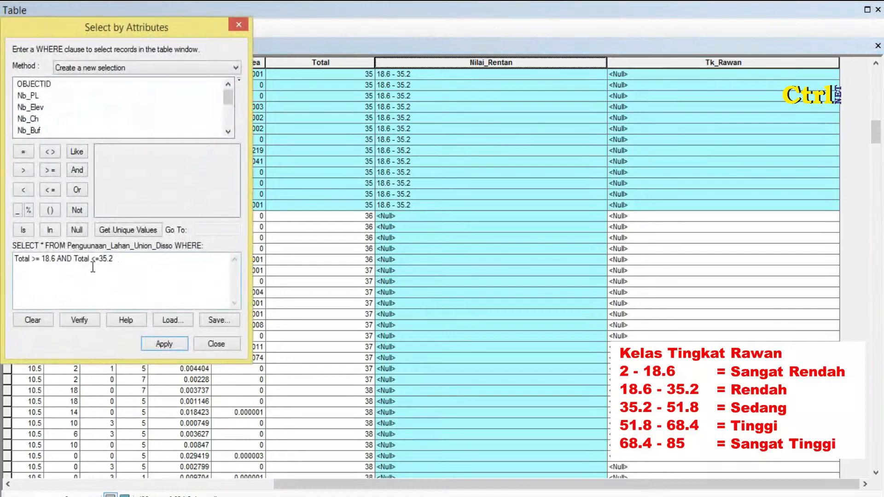
{"action": "double_click", "coordinate": [49, 258]}
{"action": "type", "text": "36"}
{"action": "key", "text": "BackSpace"}
{"action": "type", "text": "5.6"}
{"action": "key", "text": "BackSpace"}
{"action": "type", "text": "2"}
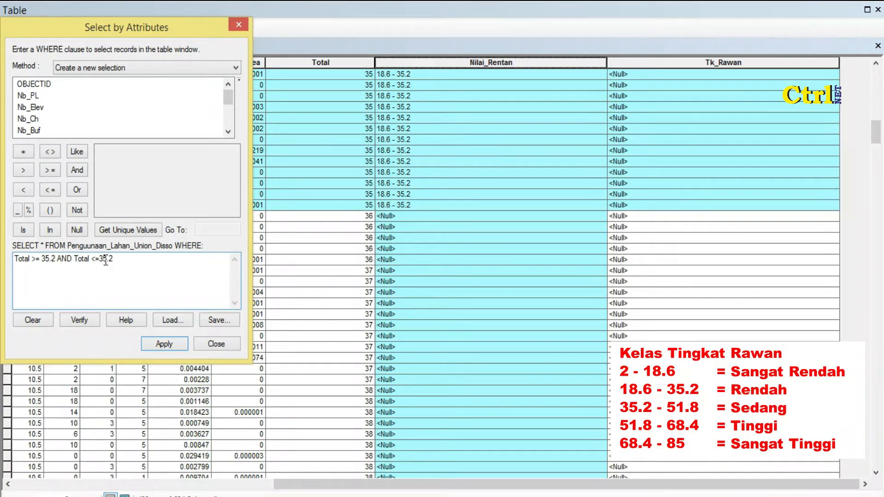
{"action": "key", "text": "BackSpace"}
{"action": "key", "text": "BackSpace"}
{"action": "type", "text": "51"}
{"action": "left_click", "coordinate": [168, 343]}
{"action": "left_click", "coordinate": [427, 323]}
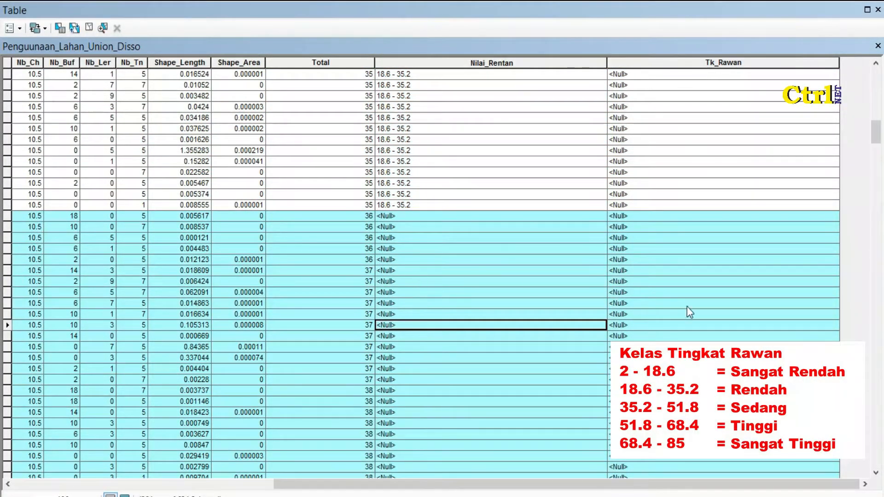
- Calculate the Nilai_Rentan field as "35.2 - 51.8" for the selected third-class records
{"action": "right_click", "coordinate": [519, 64]}
{"action": "left_click", "coordinate": [590, 152]}
{"action": "left_click", "coordinate": [413, 285]}
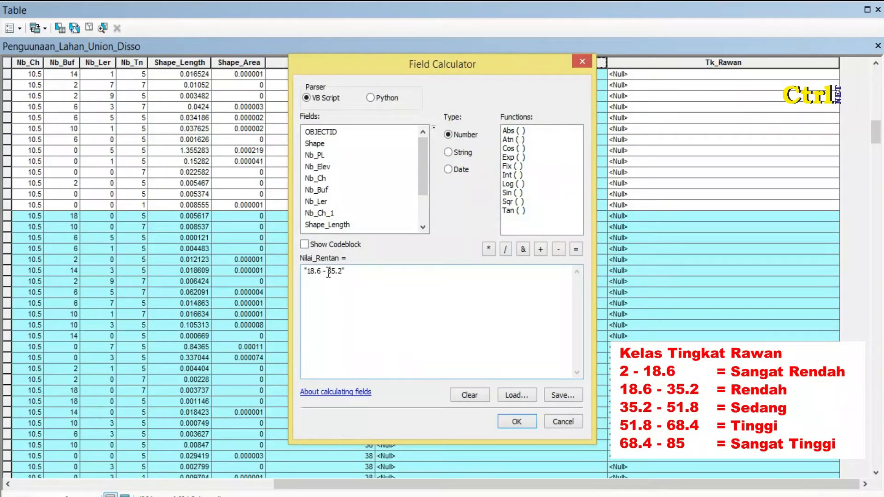
{"action": "key", "text": "BackSpace"}
{"action": "key", "text": "BackSpace"}
{"action": "key", "text": "BackSpace"}
{"action": "key", "text": "BackSpace"}
{"action": "type", "text": "- 51"}
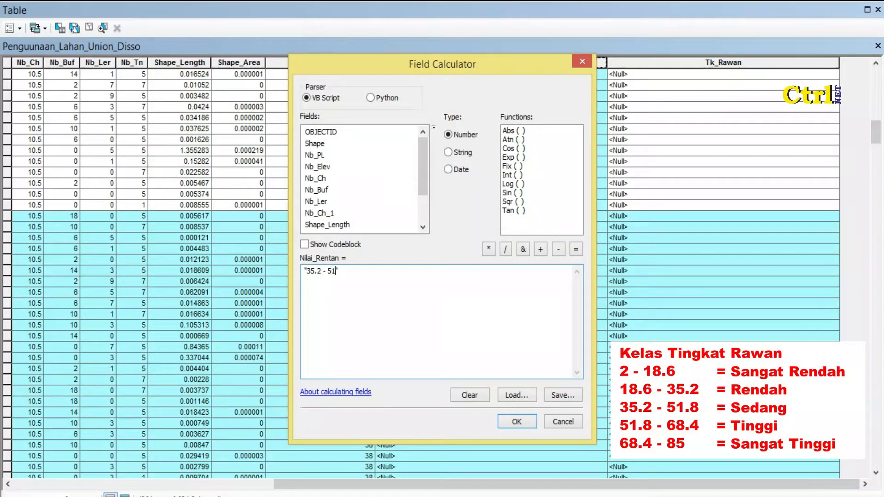
{"action": "type", "text": ".8"}
{"action": "left_click", "coordinate": [506, 420]}
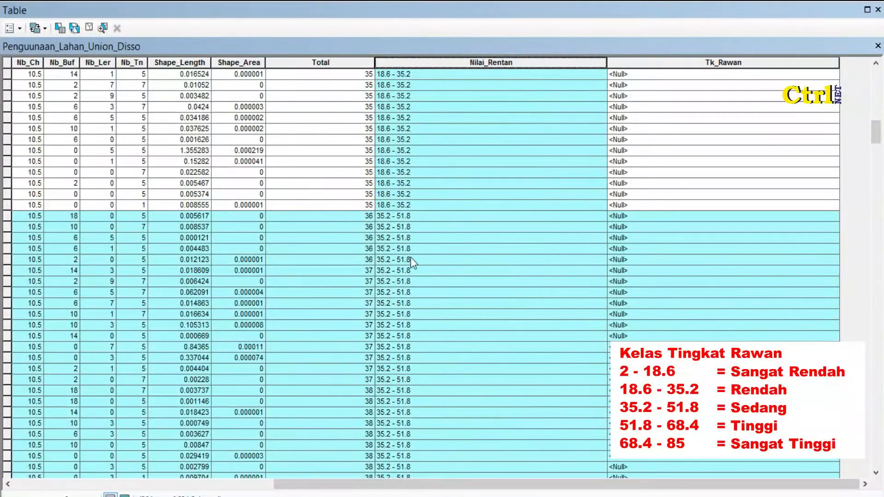
- Select the records with Total >= 51.8 AND Total <=68.4 by attributes and show only the selected records in the table
{"action": "left_click", "coordinate": [59, 28]}
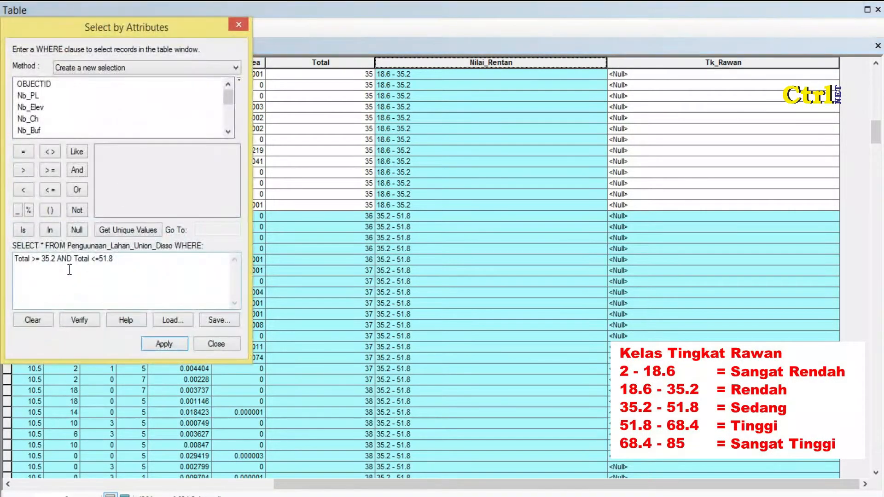
{"action": "left_click", "coordinate": [50, 259]}
{"action": "key", "text": "BackSpace"}
{"action": "key", "text": "BackSpace"}
{"action": "type", "text": "51"}
{"action": "key", "text": "Delete"}
{"action": "key", "text": "Delete"}
{"action": "type", "text": ".8"}
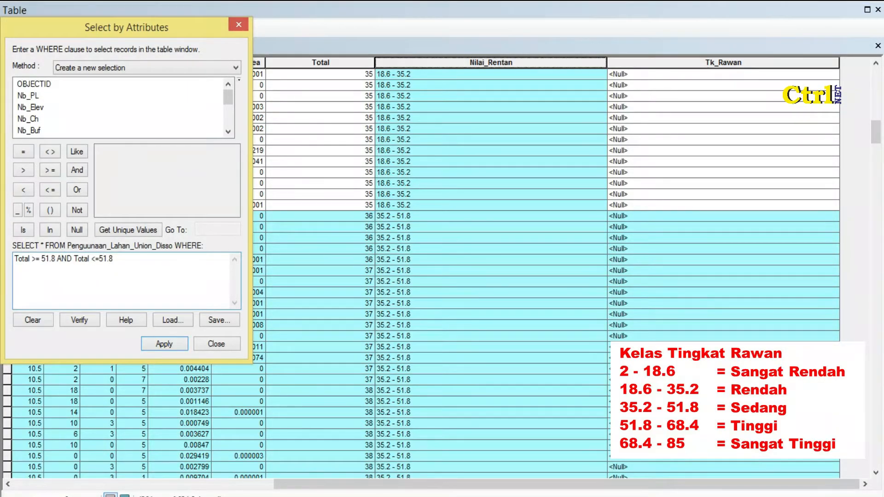
{"action": "key", "text": "BackSpace"}
{"action": "key", "text": "BackSpace"}
{"action": "type", "text": "68"}
{"action": "key", "text": "BackSpace"}
{"action": "type", "text": "4"}
{"action": "left_click", "coordinate": [178, 347]}
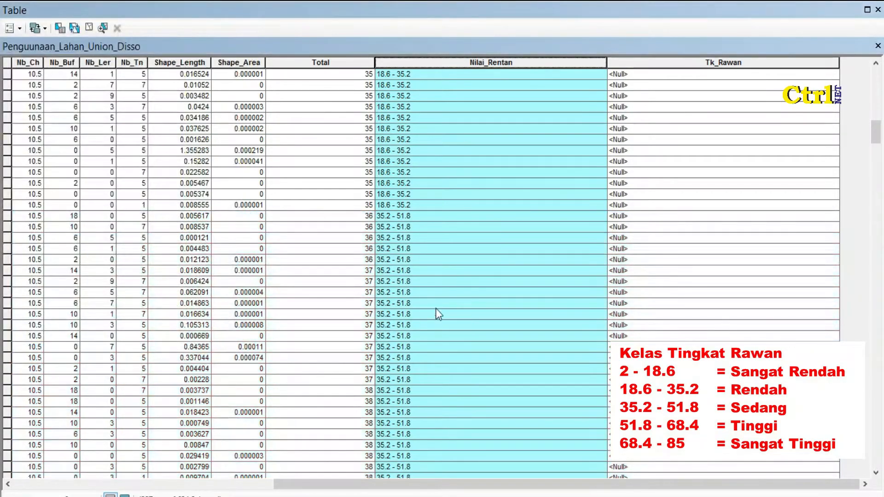
{"action": "scroll", "coordinate": [422, 314], "scroll_direction": "down", "scroll_amount": 20}
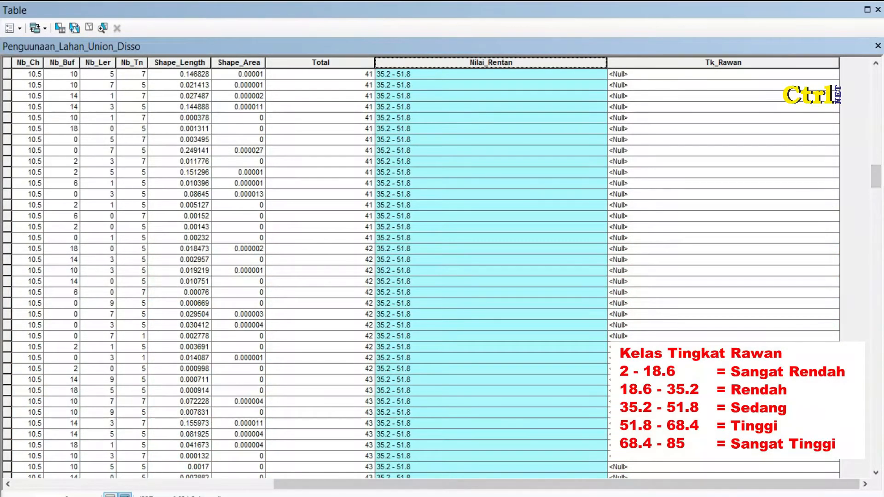
{"action": "left_click", "coordinate": [125, 495]}
- Calculate the Nilai_Rentan field as "51.8 - 68.4" for the selected fourth-class records
{"action": "right_click", "coordinate": [636, 64]}
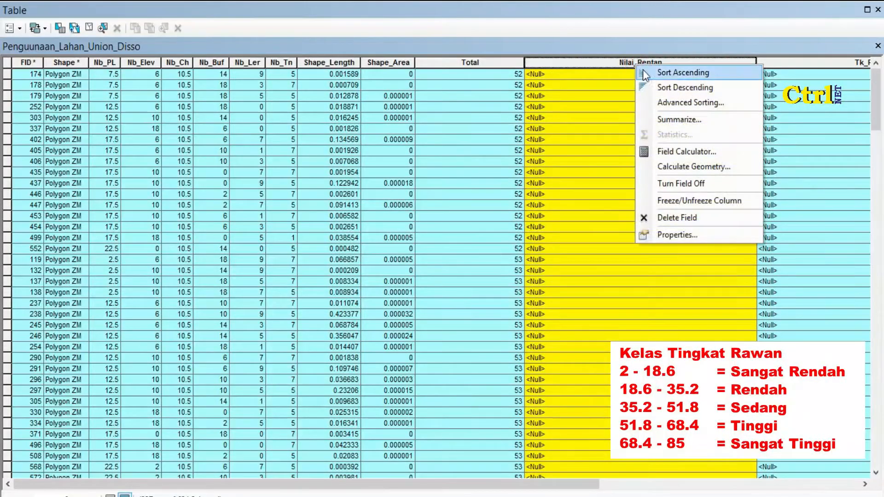
{"action": "left_click", "coordinate": [686, 151]}
{"action": "left_click", "coordinate": [410, 283]}
{"action": "left_click", "coordinate": [368, 280]}
{"action": "type", "text": "\""}
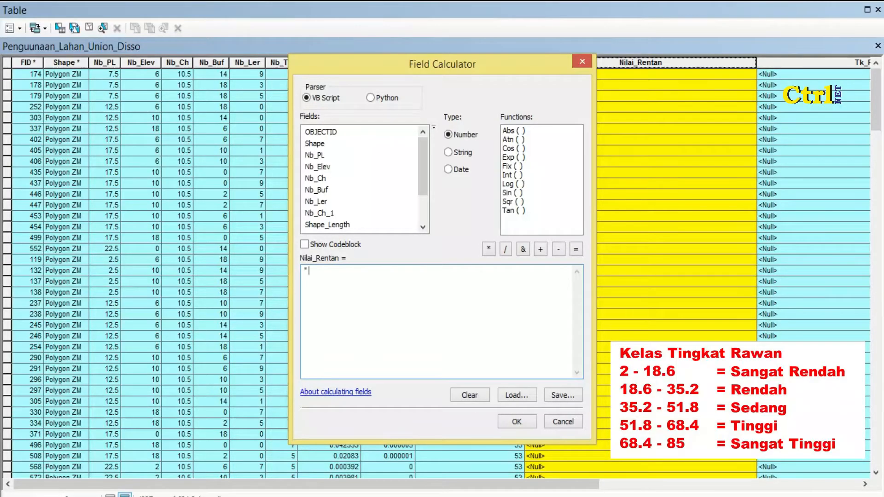
{"action": "type", "text": "51.8 - 68.4\""}
{"action": "left_click", "coordinate": [512, 422]}
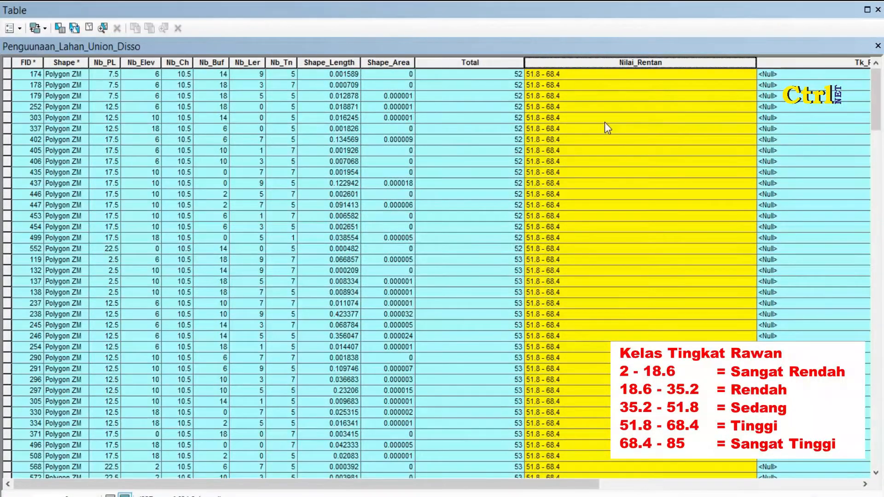
- Select the fifth-class records by attributes with the expression Total >= 68.4 AND Total <=85
{"action": "left_click", "coordinate": [62, 29]}
{"action": "left_click", "coordinate": [52, 261]}
{"action": "key", "text": "BackSpace"}
{"action": "key", "text": "BackSpace"}
{"action": "key", "text": "BackSpace"}
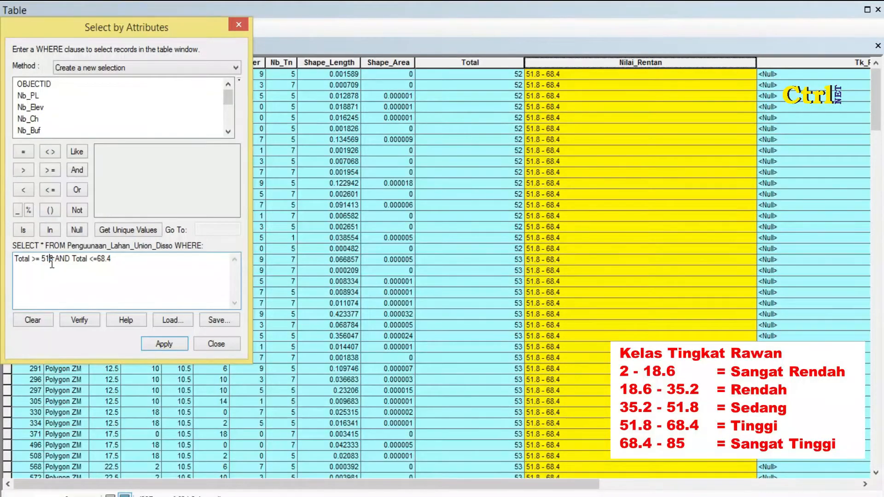
{"action": "type", "text": "68.4"}
{"action": "left_click", "coordinate": [122, 260]}
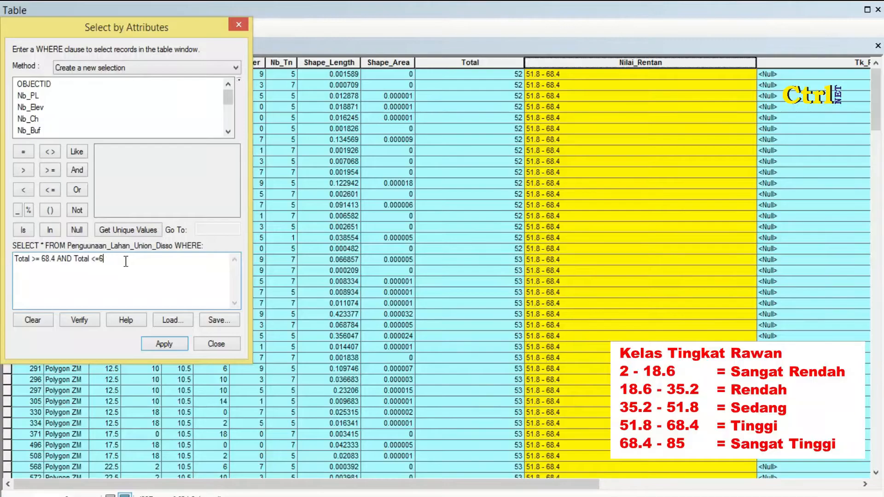
{"action": "type", "text": "85"}
{"action": "left_click", "coordinate": [186, 343]}
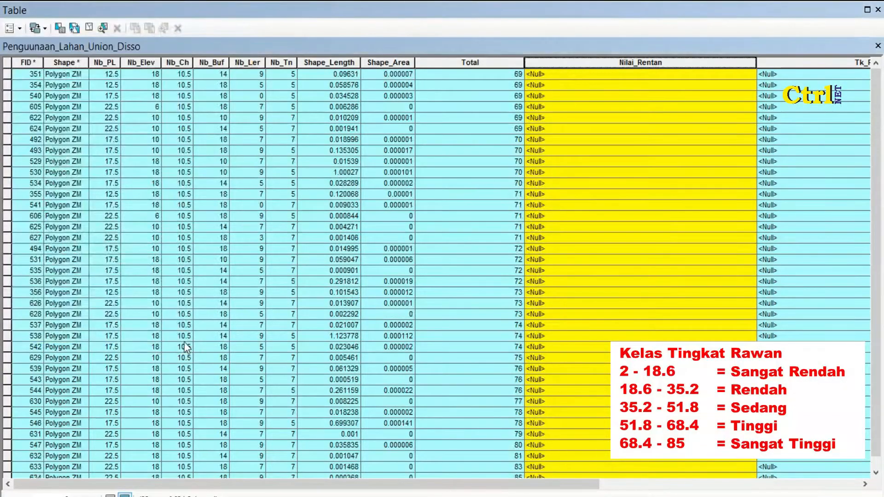
- Calculate the Nilai_Rentan field as "68.4 - 85" for the selected fifth-class records
{"action": "right_click", "coordinate": [643, 72]}
{"action": "left_click", "coordinate": [711, 151]}
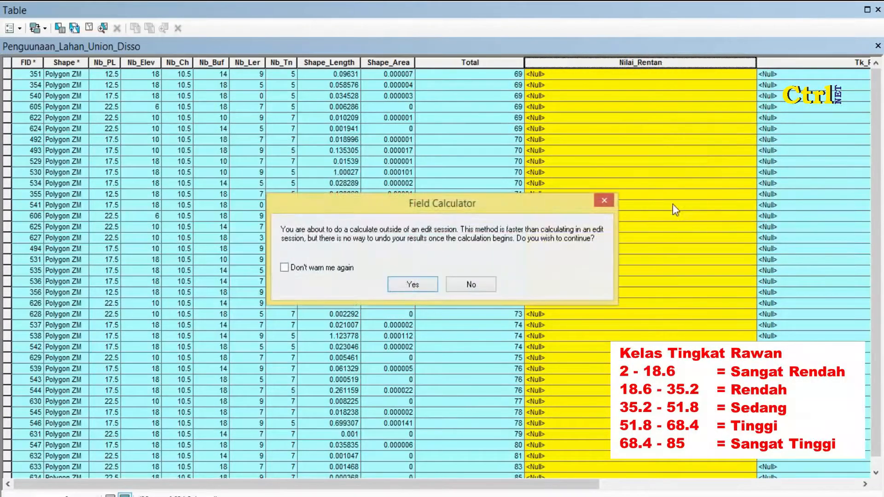
{"action": "left_click", "coordinate": [412, 285]}
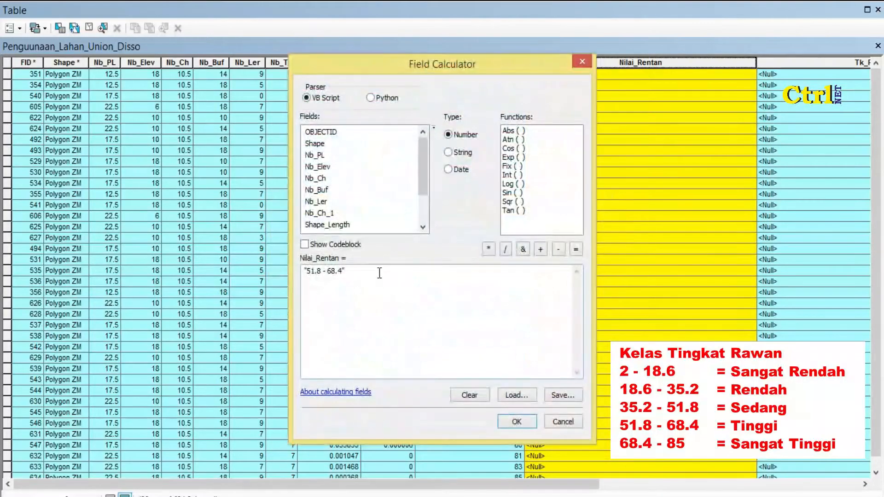
{"action": "left_click", "coordinate": [321, 272]}
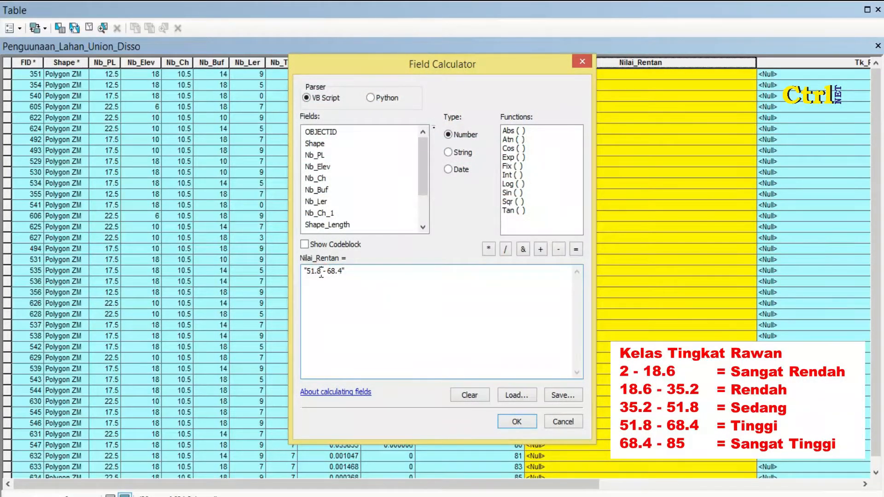
{"action": "left_click_drag", "start_coordinate": [327, 272], "coordinate": [306, 272]}
{"action": "key", "text": "BackSpace"}
{"action": "left_click", "coordinate": [325, 272]}
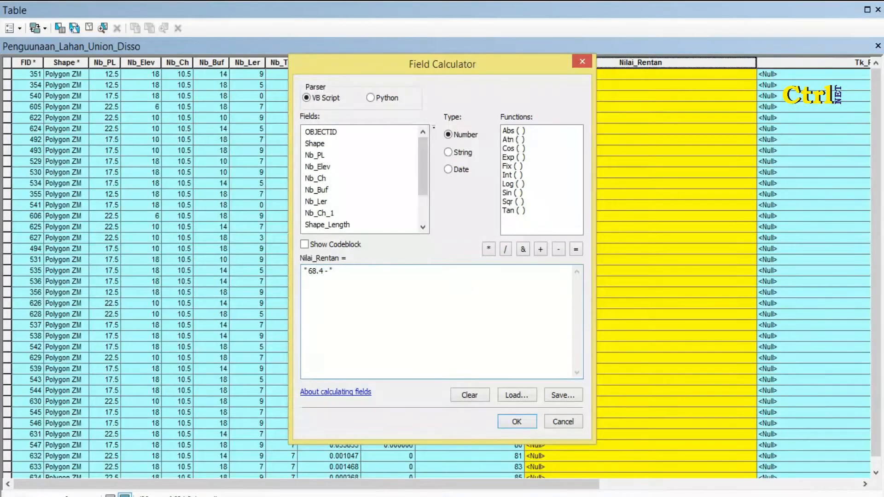
{"action": "type", "text": "- 85"}
{"action": "left_click", "coordinate": [509, 422]}
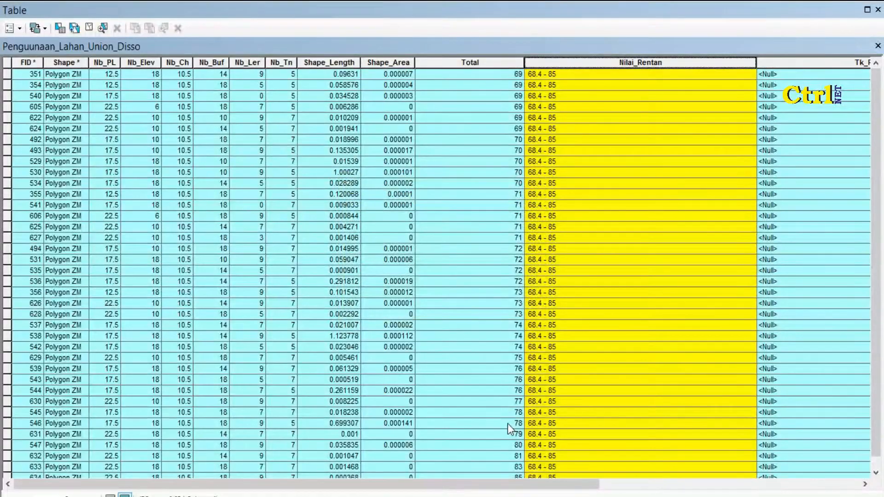
- Calculate the Tk_Rawan field as "Sangat Tinggi" for the selected 68.4 - 85 records
{"action": "left_click_drag", "start_coordinate": [517, 484], "coordinate": [781, 438]}
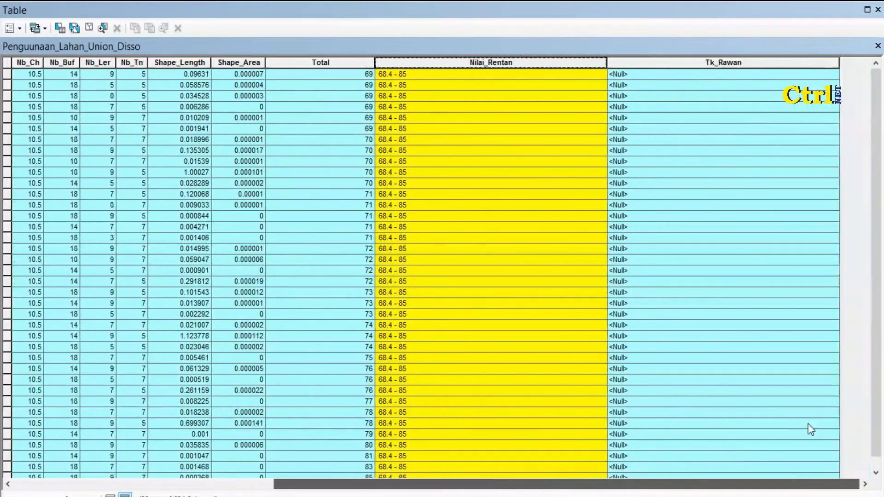
{"action": "left_click", "coordinate": [756, 61]}
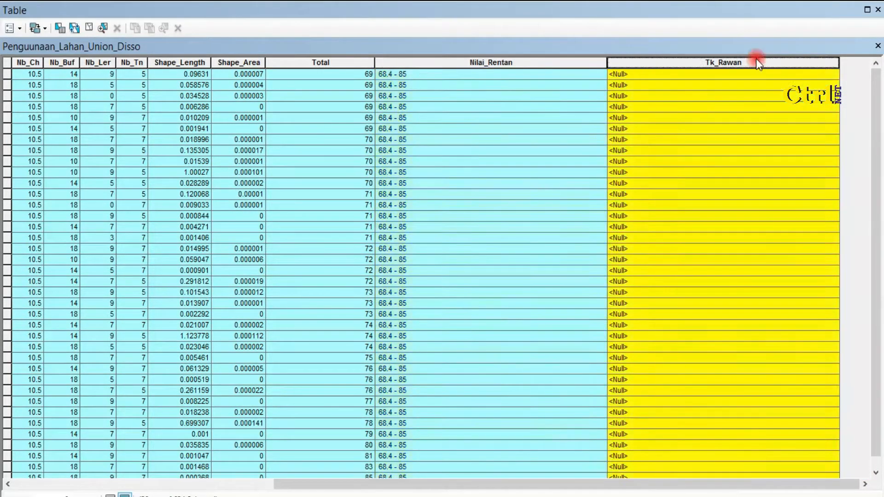
{"action": "right_click", "coordinate": [756, 59]}
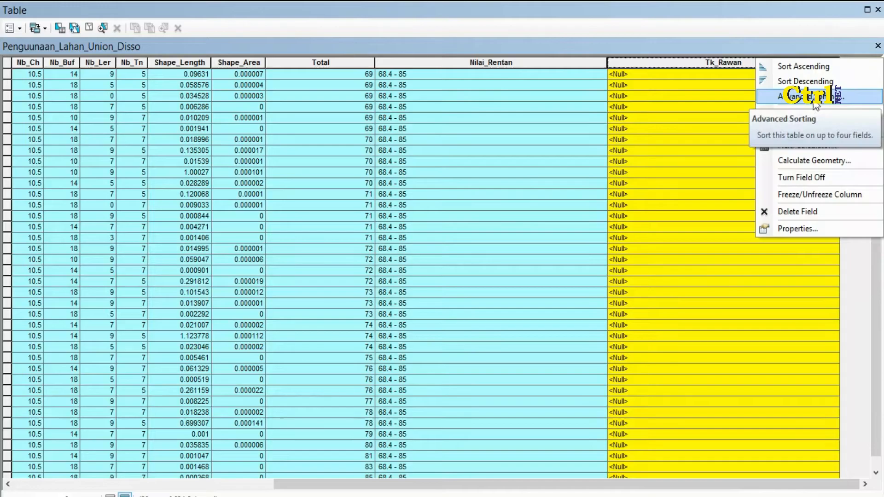
{"action": "left_click", "coordinate": [806, 145]}
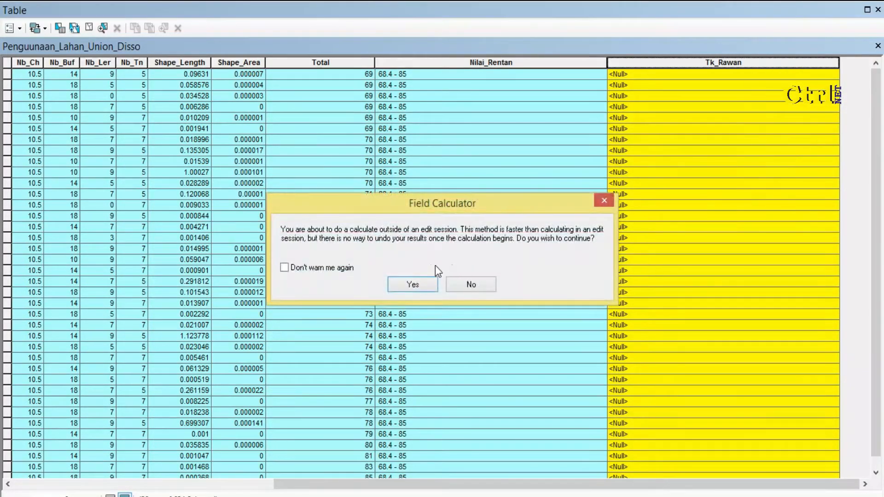
{"action": "left_click", "coordinate": [427, 284]}
{"action": "left_click_drag", "start_coordinate": [396, 288], "coordinate": [297, 281]}
{"action": "type", "text": "\"Sangat Tinggi"}
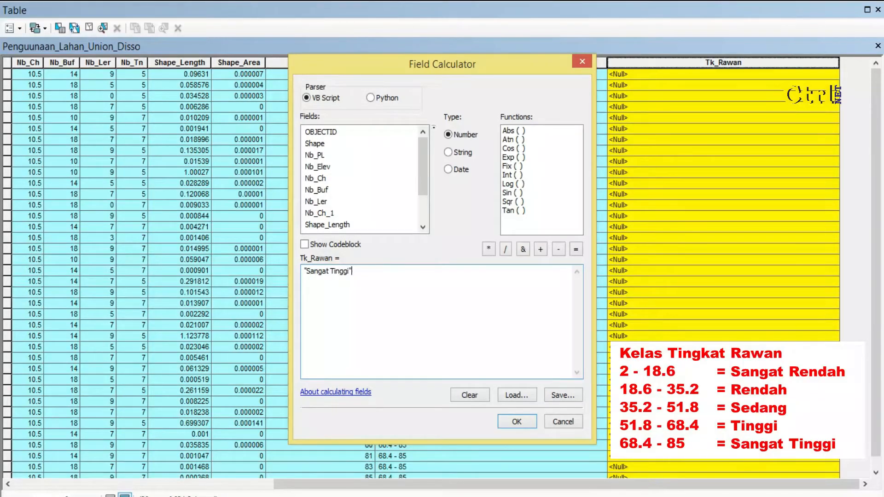
{"action": "left_click", "coordinate": [516, 422]}
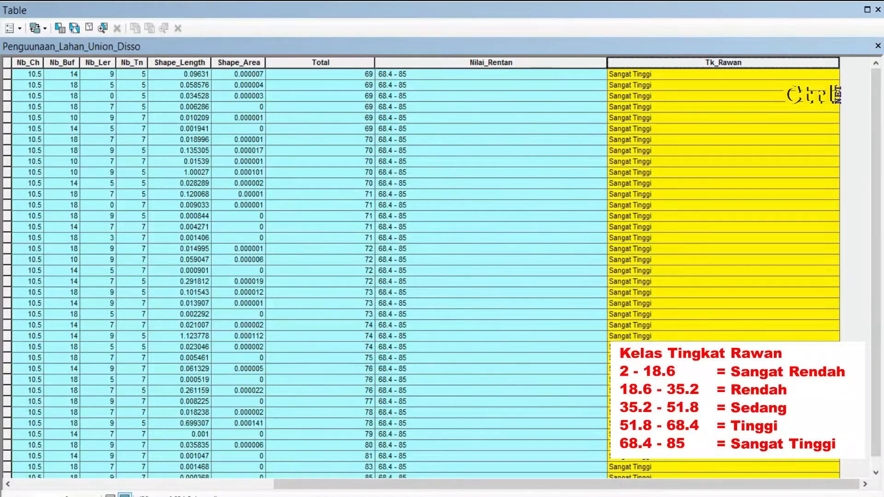
- Replace the selection expression with Nilai_Rentan = '51.8 - 68.4', using the field's unique values, and apply it
{"action": "left_click", "coordinate": [60, 26]}
{"action": "left_click", "coordinate": [34, 320]}
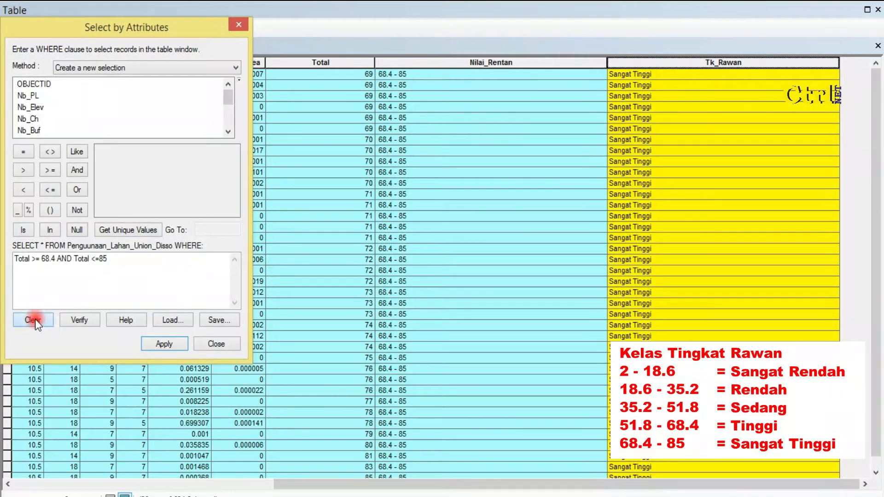
{"action": "left_click_drag", "start_coordinate": [231, 103], "coordinate": [229, 120]}
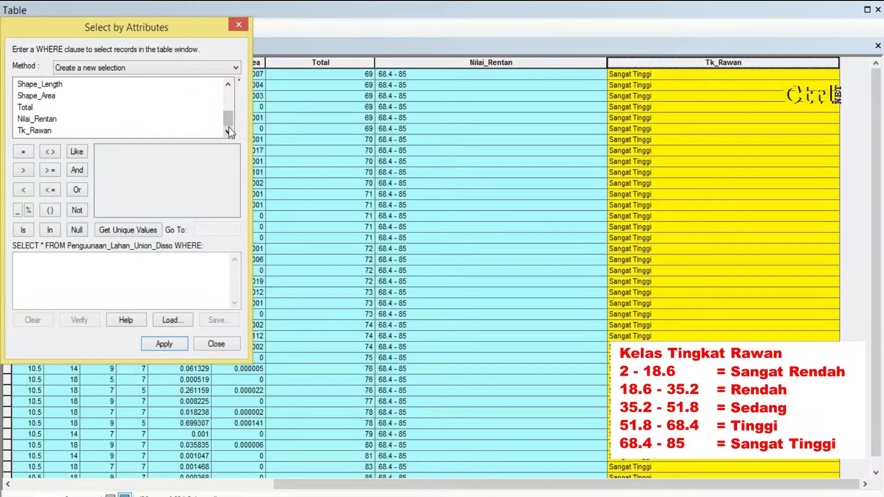
{"action": "left_click", "coordinate": [38, 121]}
{"action": "double_click", "coordinate": [38, 120]}
{"action": "left_click", "coordinate": [23, 151]}
{"action": "left_click", "coordinate": [145, 231]}
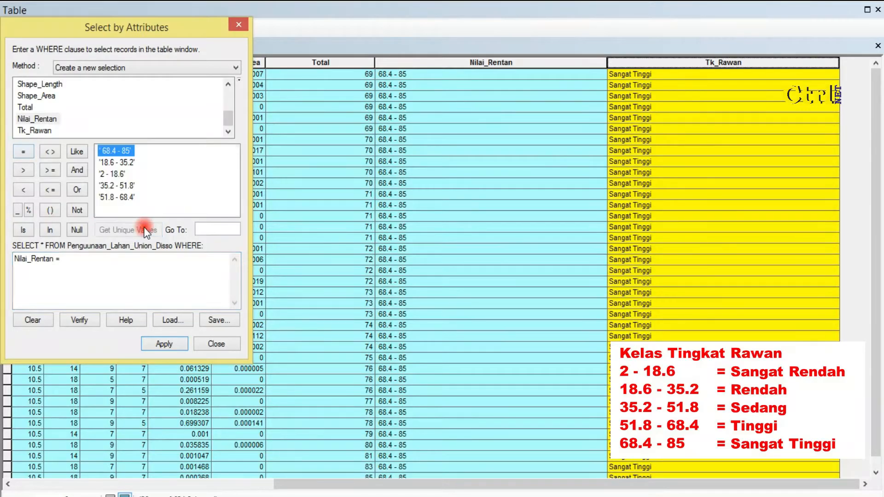
{"action": "double_click", "coordinate": [124, 200]}
{"action": "left_click", "coordinate": [164, 348]}
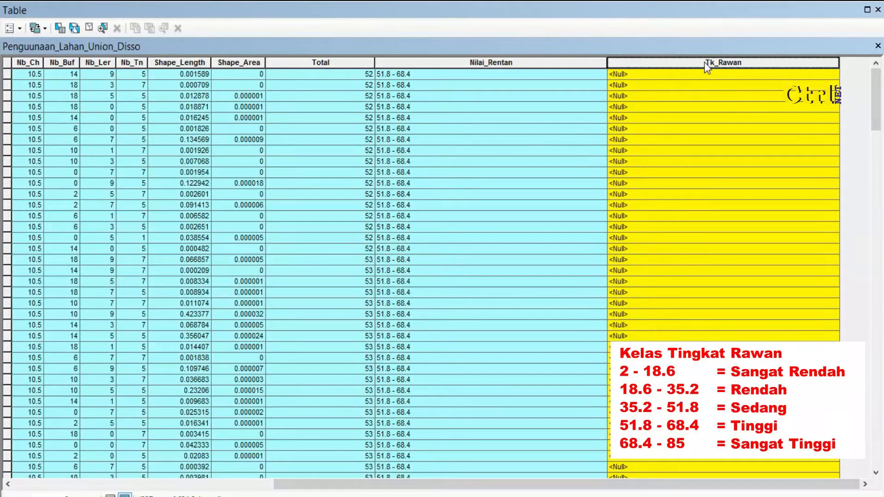
- Calculate the Tk_Rawan field as "Tinggi" for the selected 51.8 - 68.4 records
{"action": "right_click", "coordinate": [705, 61]}
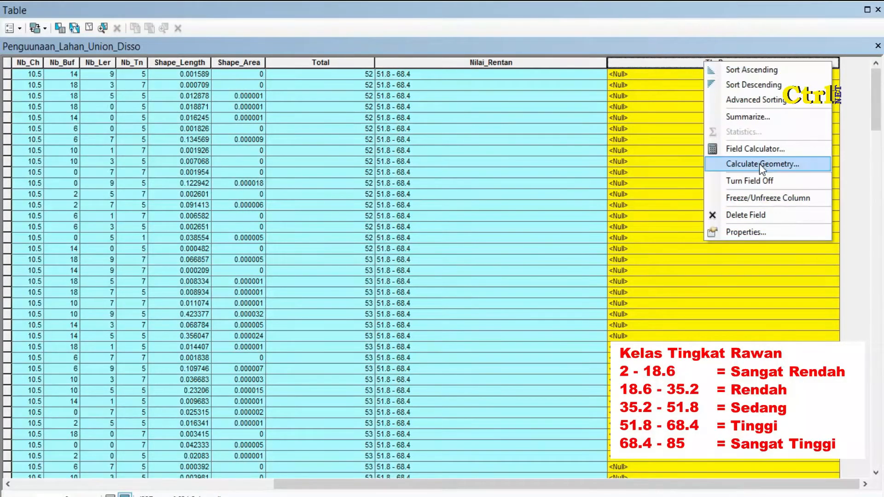
{"action": "left_click", "coordinate": [769, 149]}
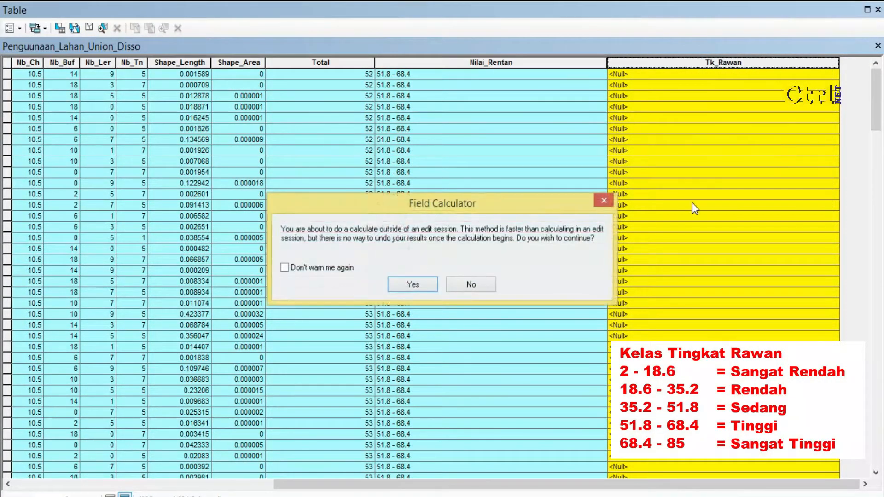
{"action": "left_click", "coordinate": [423, 284]}
{"action": "left_click_drag", "start_coordinate": [329, 272], "coordinate": [310, 273]}
{"action": "key", "text": "Delete"}
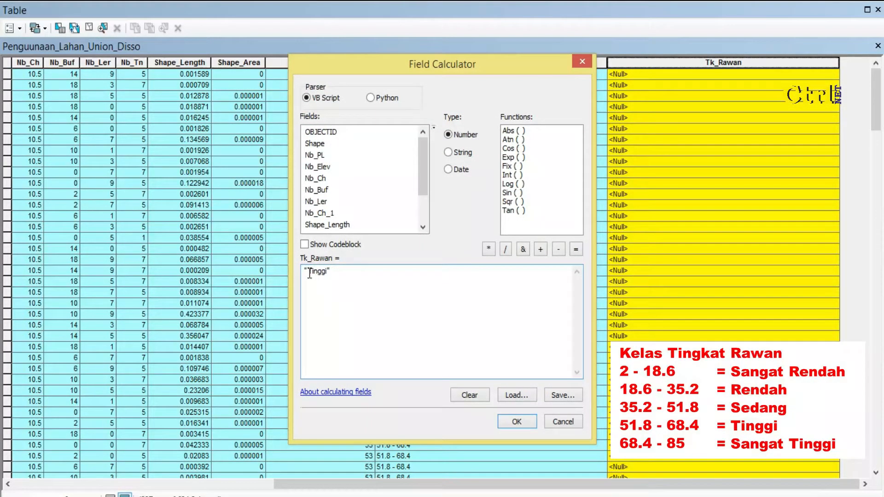
{"action": "left_click", "coordinate": [518, 420]}
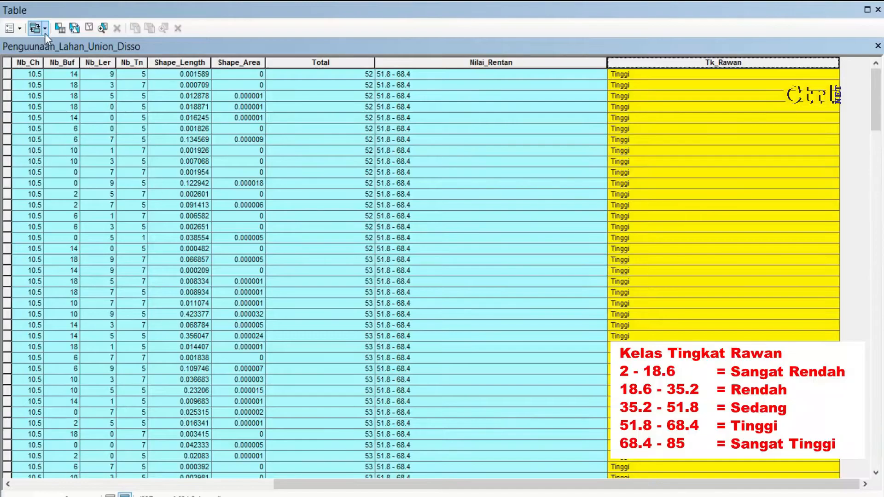
- Select the records matching Nilai_Rentan = '35.2 - 51.8' by attributes, replacing the previous expression with one built from the field's unique values
{"action": "left_click", "coordinate": [60, 28]}
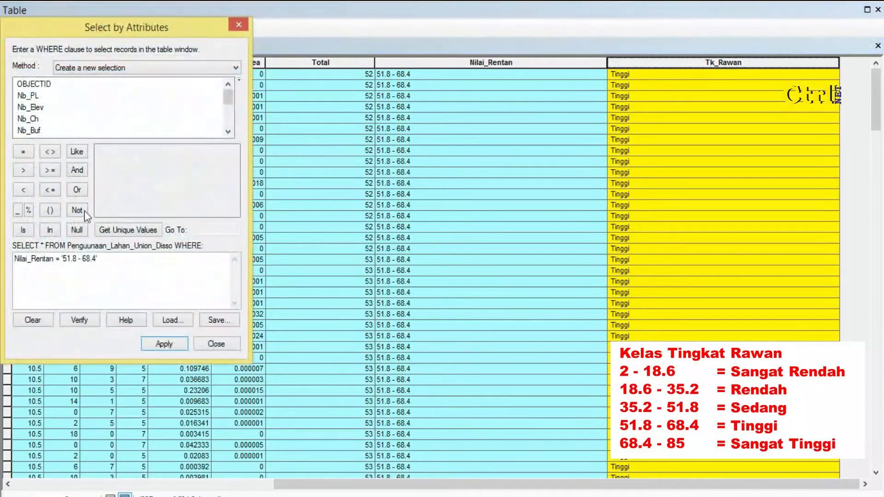
{"action": "left_click_drag", "start_coordinate": [98, 259], "coordinate": [63, 256]}
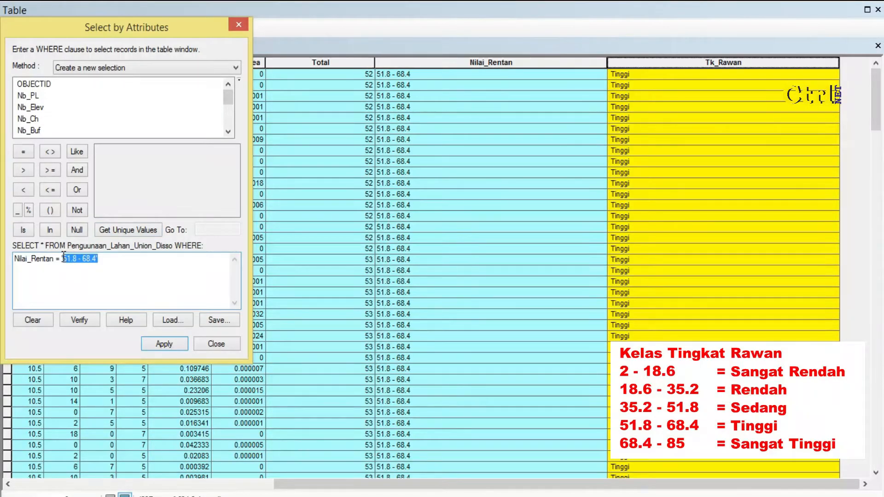
{"action": "key", "text": "BackSpace"}
{"action": "left_click", "coordinate": [129, 225]}
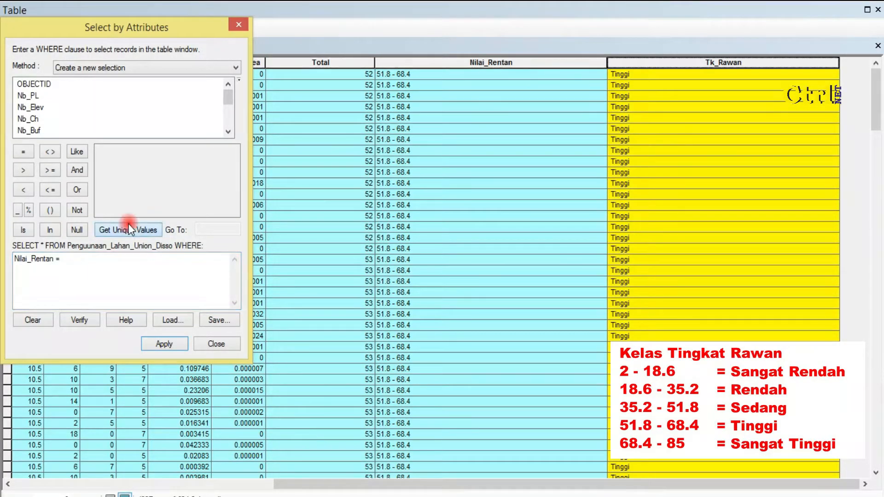
{"action": "left_click", "coordinate": [21, 325]}
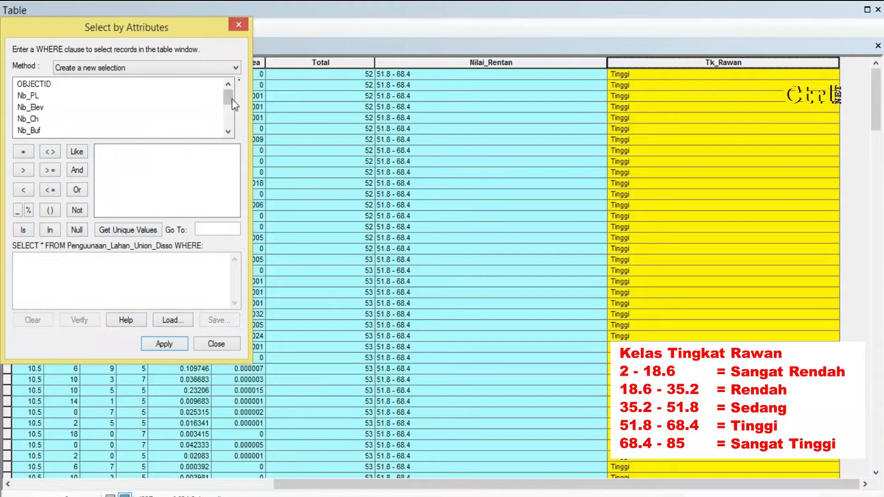
{"action": "left_click_drag", "start_coordinate": [228, 98], "coordinate": [228, 119]}
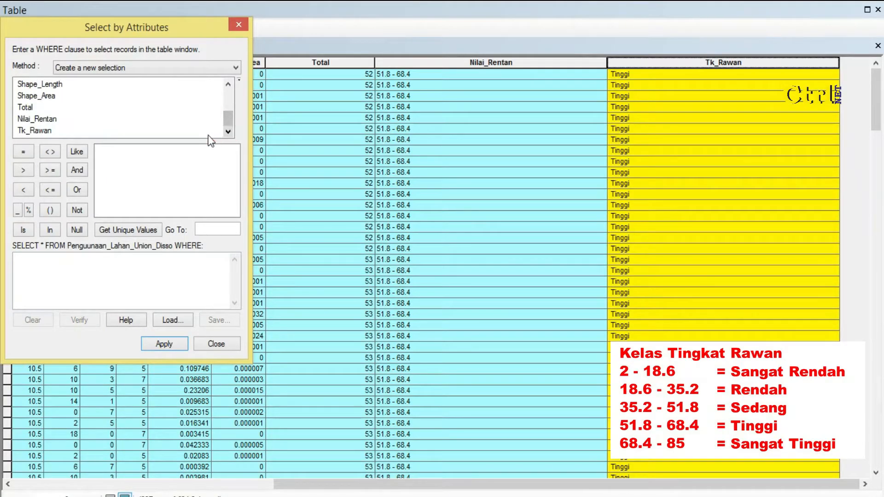
{"action": "double_click", "coordinate": [35, 123]}
{"action": "left_click", "coordinate": [29, 155]}
{"action": "left_click", "coordinate": [144, 229]}
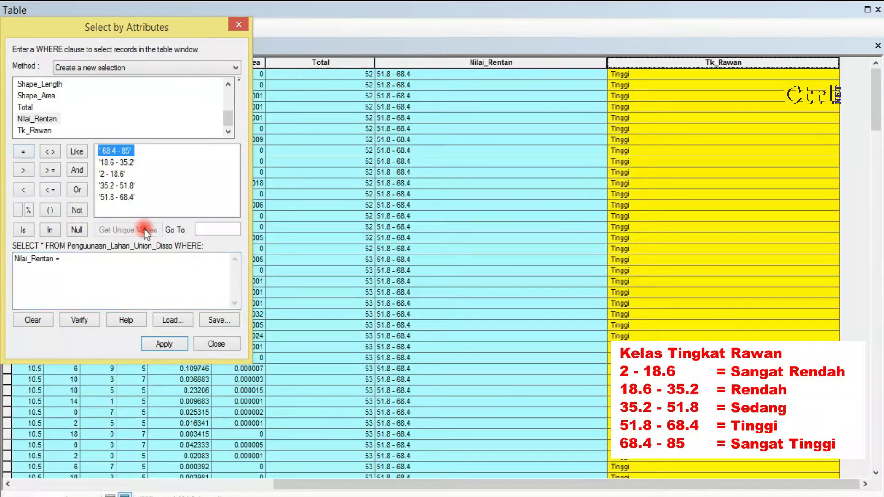
{"action": "double_click", "coordinate": [129, 186]}
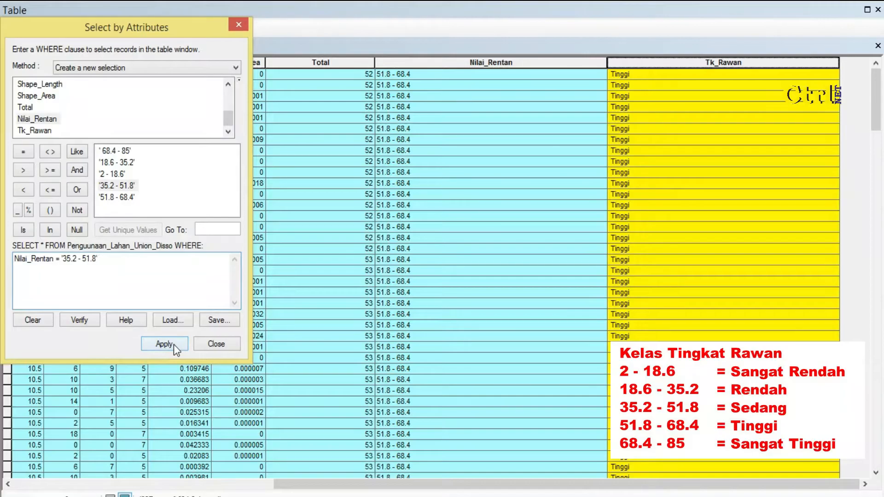
{"action": "left_click", "coordinate": [173, 344]}
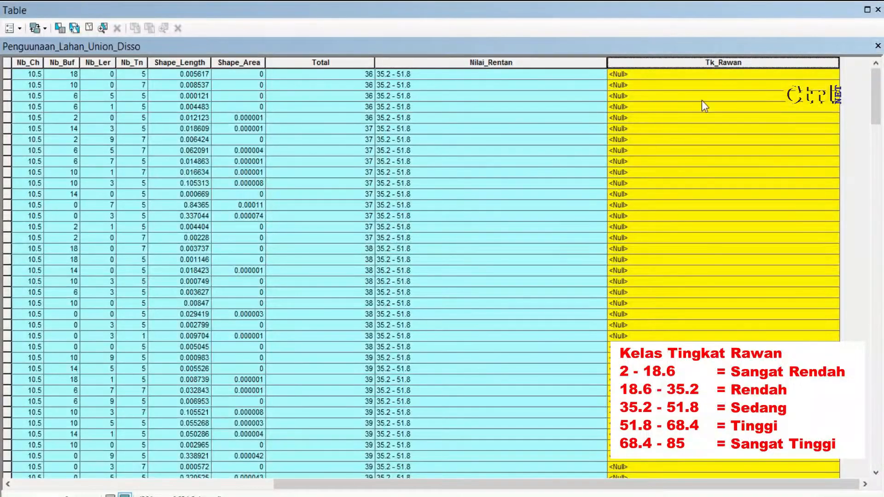
- Calculate the Tk_Rawan field as "Sedang" for the selected 35.2 - 51.8 records
{"action": "right_click", "coordinate": [703, 63]}
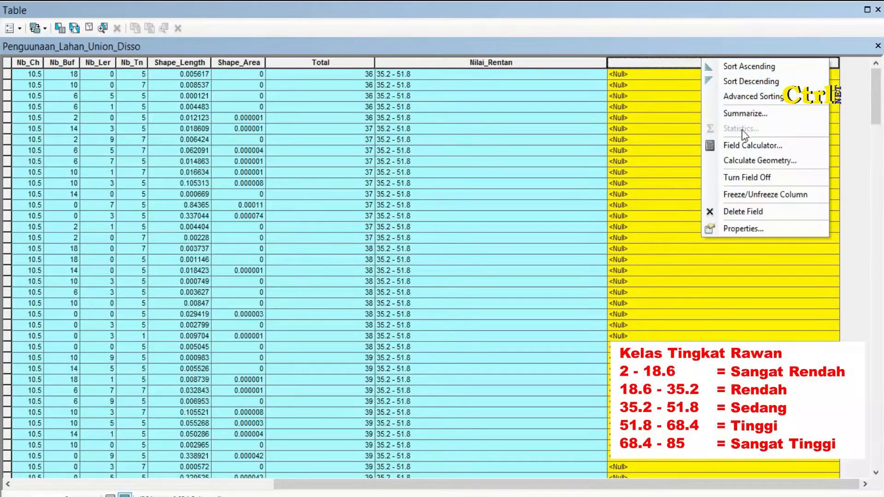
{"action": "left_click", "coordinate": [744, 146]}
{"action": "left_click", "coordinate": [424, 285]}
{"action": "left_click", "coordinate": [424, 285]}
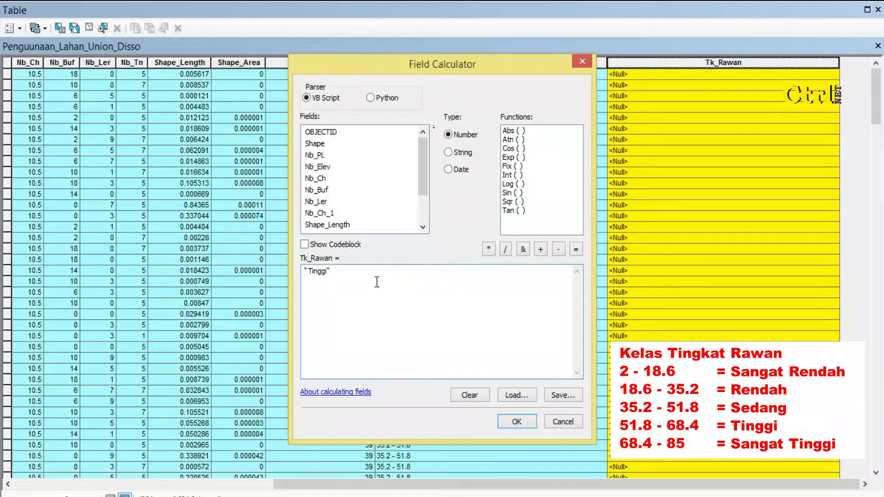
{"action": "key", "text": "BackSpace"}
{"action": "key", "text": "BackSpace"}
{"action": "key", "text": "BackSpace"}
{"action": "type", "text": "S"}
{"action": "left_click", "coordinate": [516, 422]}
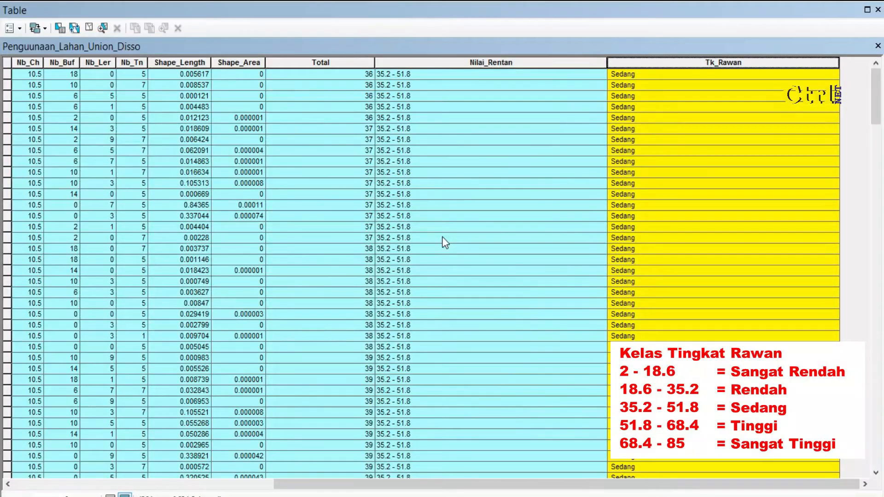
- Clear the old selection expression and select the records matching Nilai_Rentan = '18.6 - 35.2' from the field's unique values
{"action": "left_click", "coordinate": [59, 29]}
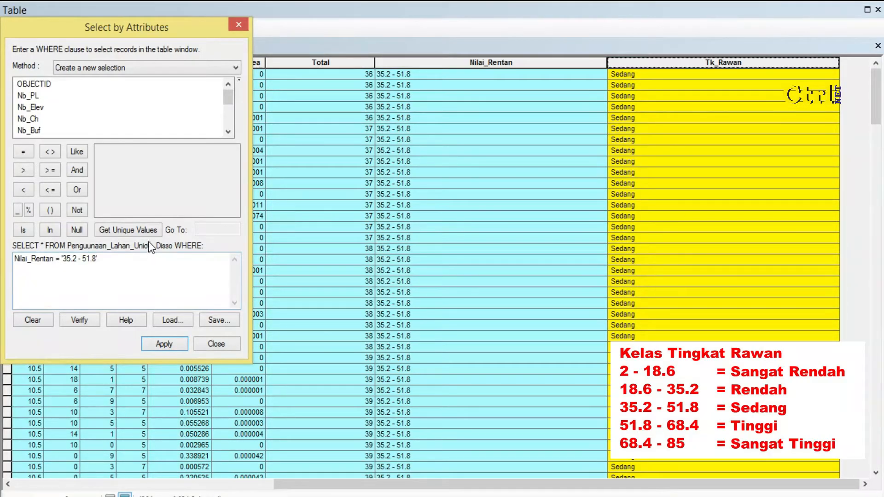
{"action": "left_click", "coordinate": [40, 320]}
{"action": "left_click_drag", "start_coordinate": [228, 103], "coordinate": [228, 129]}
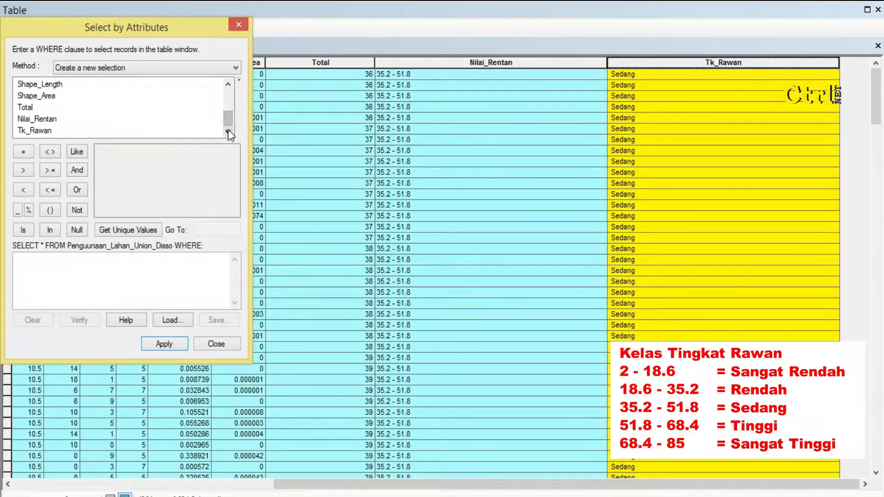
{"action": "double_click", "coordinate": [46, 118]}
{"action": "left_click", "coordinate": [25, 150]}
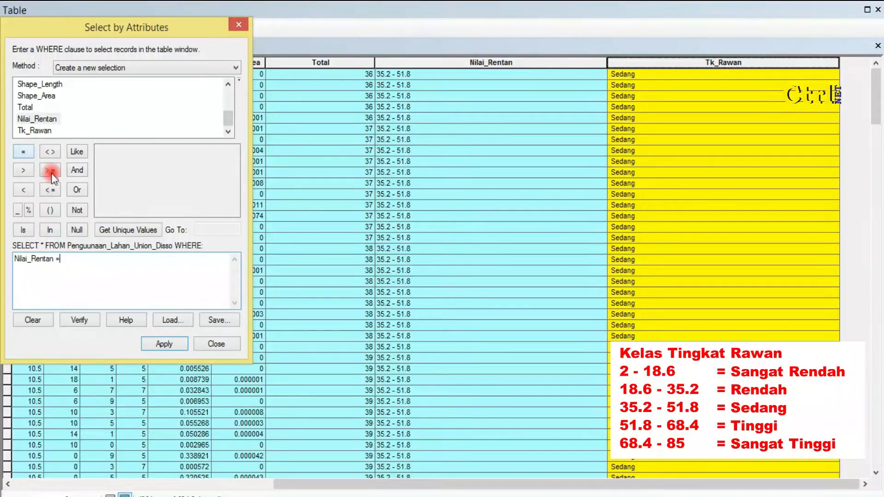
{"action": "left_click", "coordinate": [128, 230]}
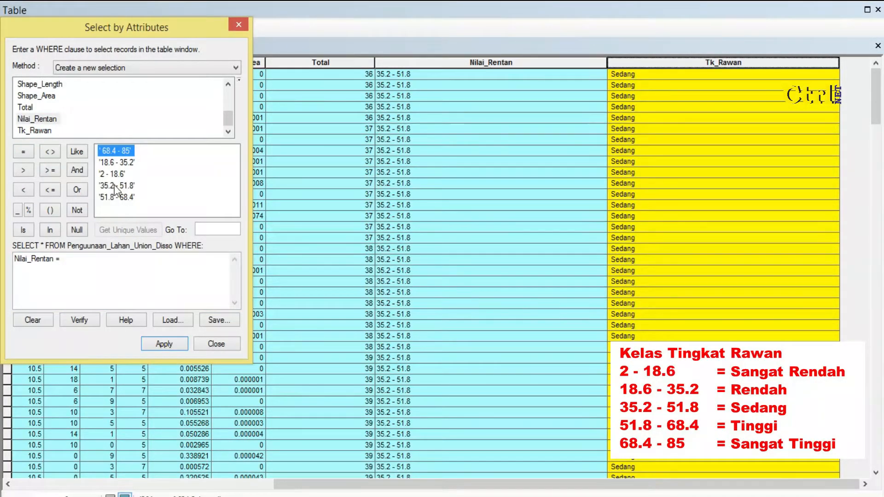
{"action": "left_click", "coordinate": [128, 163]}
{"action": "double_click", "coordinate": [129, 164]}
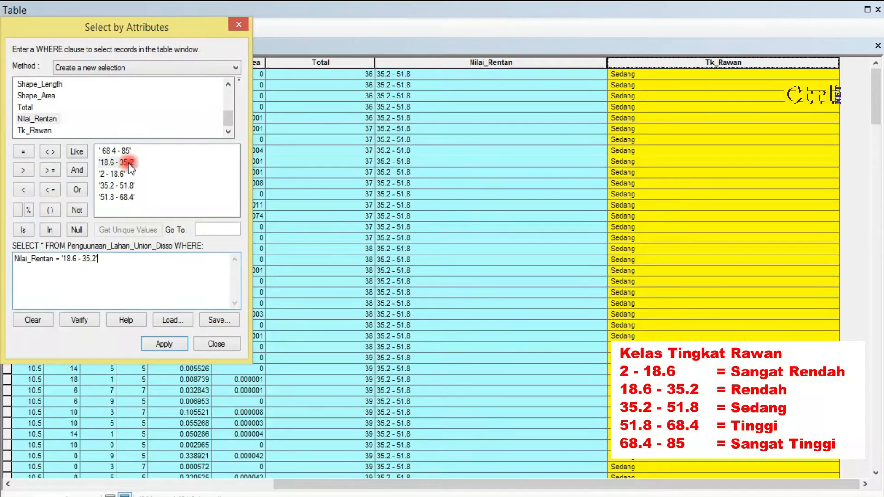
{"action": "left_click", "coordinate": [165, 344]}
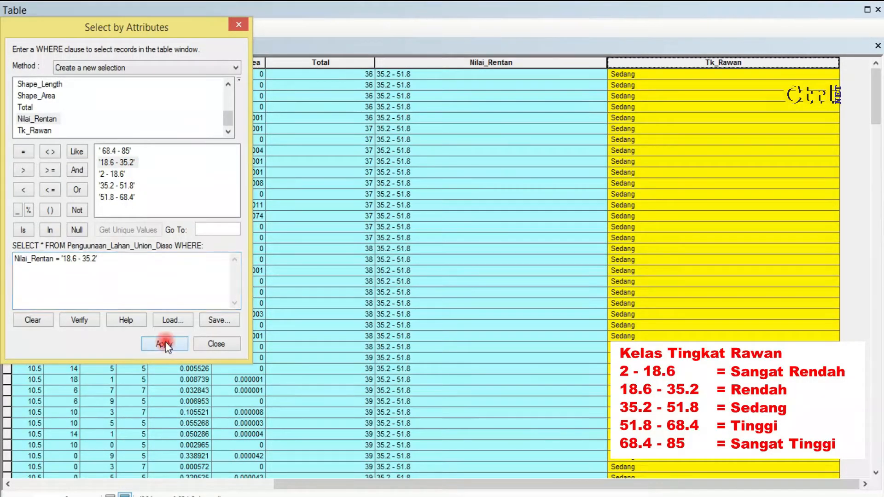
- Calculate the Tk_Rawan field as "Rendah" for the selected 18.6 - 35.2 records
{"action": "right_click", "coordinate": [697, 67]}
{"action": "left_click", "coordinate": [758, 148]}
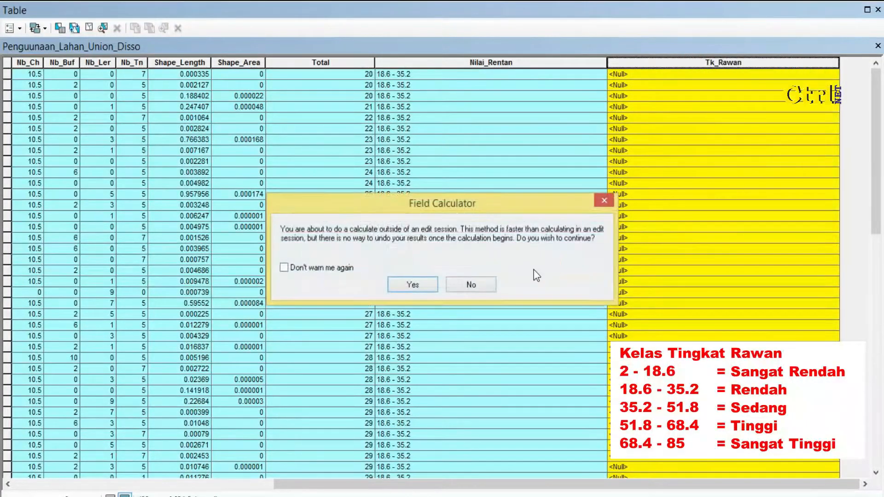
{"action": "left_click", "coordinate": [405, 286]}
{"action": "key", "text": "BackSpace"}
{"action": "key", "text": "BackSpace"}
{"action": "type", "text": "Rendah"}
{"action": "left_click", "coordinate": [506, 419]}
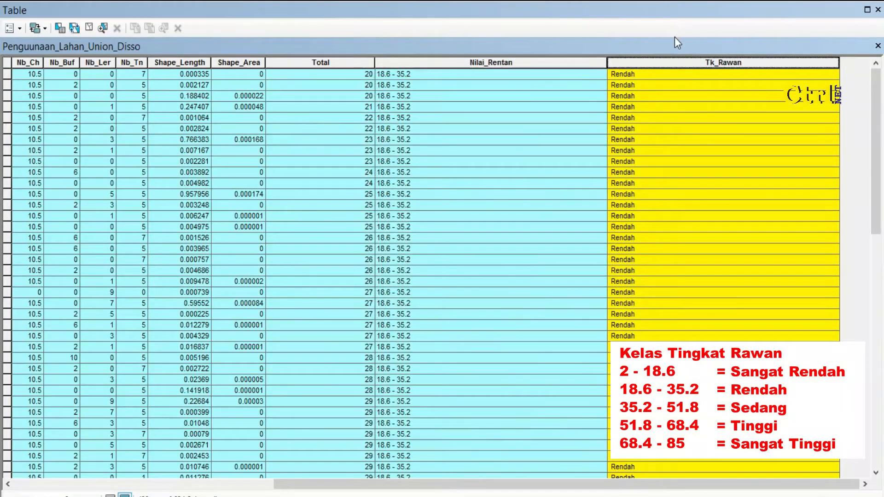
- Clear the old selection expression and select the records matching Nilai_Rentan = '2 - 18.6' from the field's unique values
{"action": "left_click", "coordinate": [64, 29]}
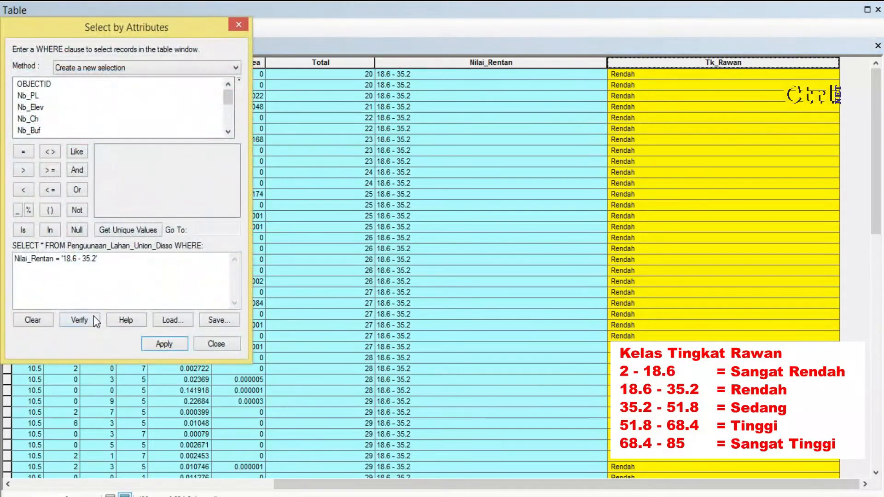
{"action": "left_click", "coordinate": [41, 315]}
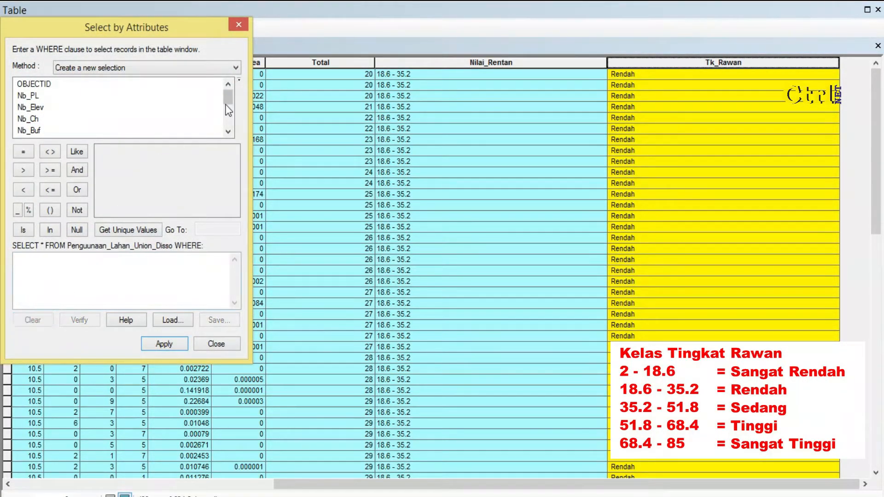
{"action": "left_click_drag", "start_coordinate": [226, 102], "coordinate": [226, 128]}
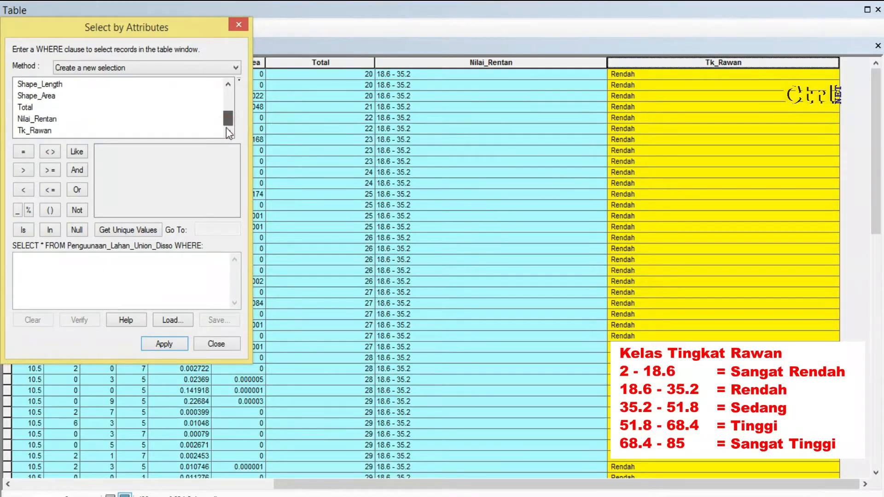
{"action": "left_click", "coordinate": [36, 118]}
{"action": "double_click", "coordinate": [36, 119]}
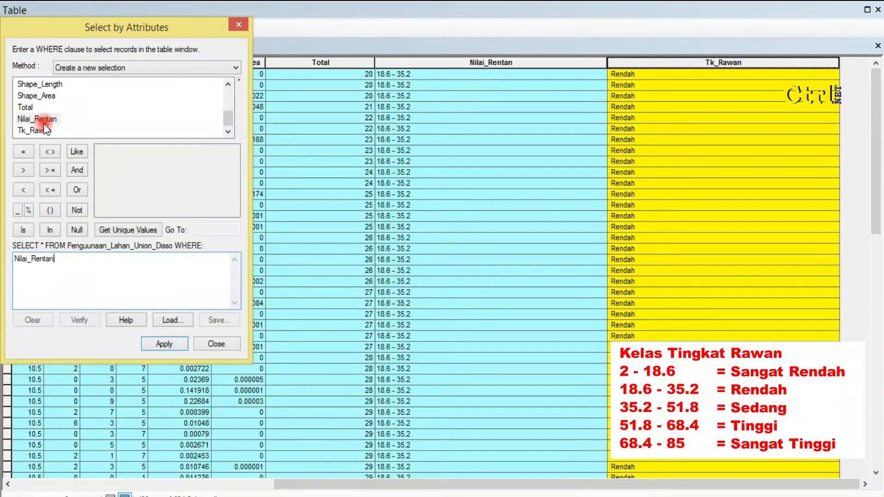
{"action": "left_click", "coordinate": [21, 153]}
{"action": "left_click", "coordinate": [121, 228]}
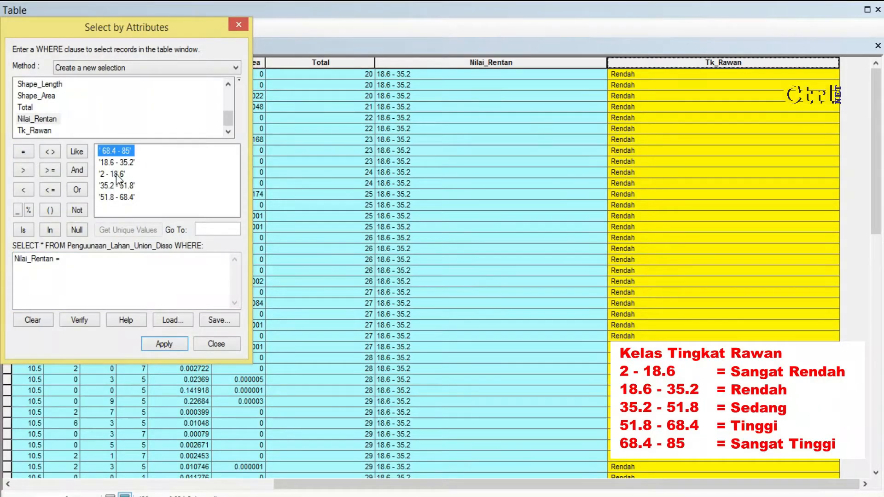
{"action": "double_click", "coordinate": [116, 174]}
{"action": "left_click", "coordinate": [166, 344]}
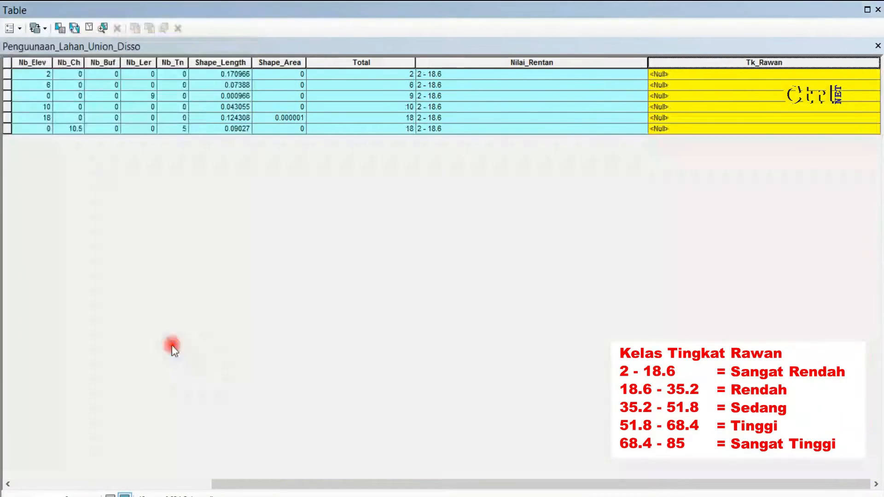
- Calculate the Tk_Rawan field as "Sangat Rendah" for the selected 2 - 18.6 records
{"action": "right_click", "coordinate": [699, 61]}
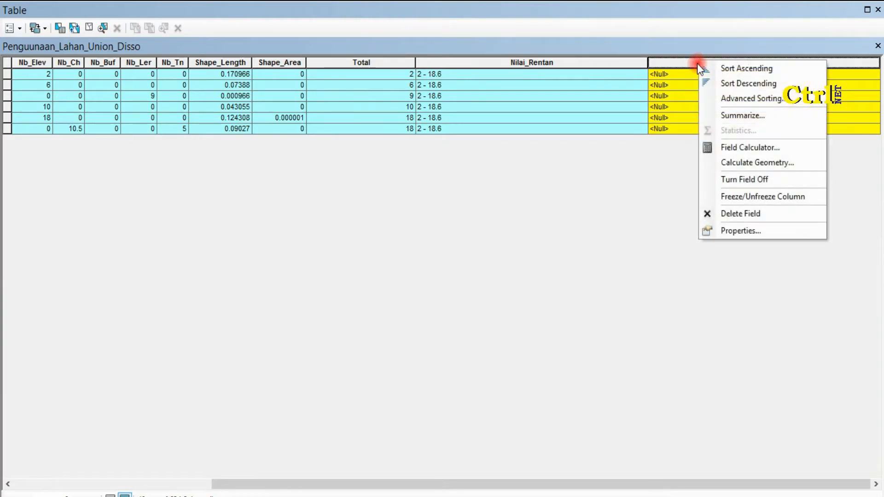
{"action": "left_click", "coordinate": [732, 148]}
{"action": "left_click", "coordinate": [413, 283]}
{"action": "left_click", "coordinate": [310, 272]}
{"action": "type", "text": "Sangat"}
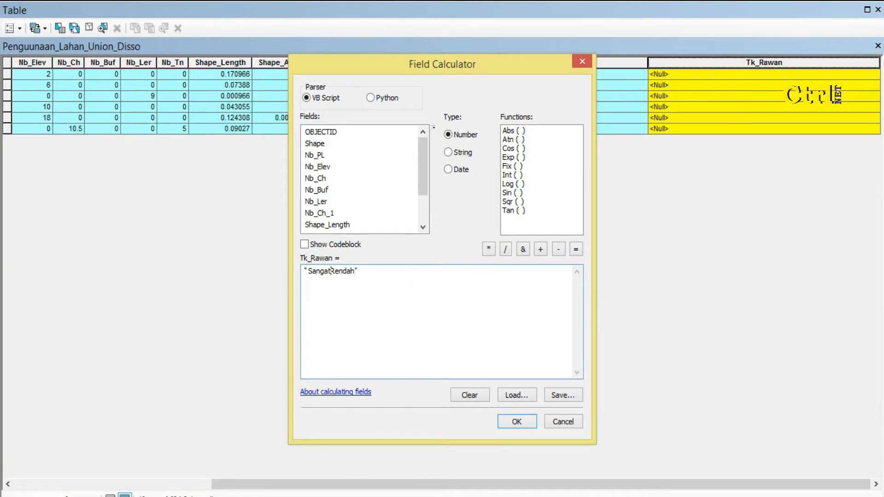
{"action": "left_click", "coordinate": [515, 422]}
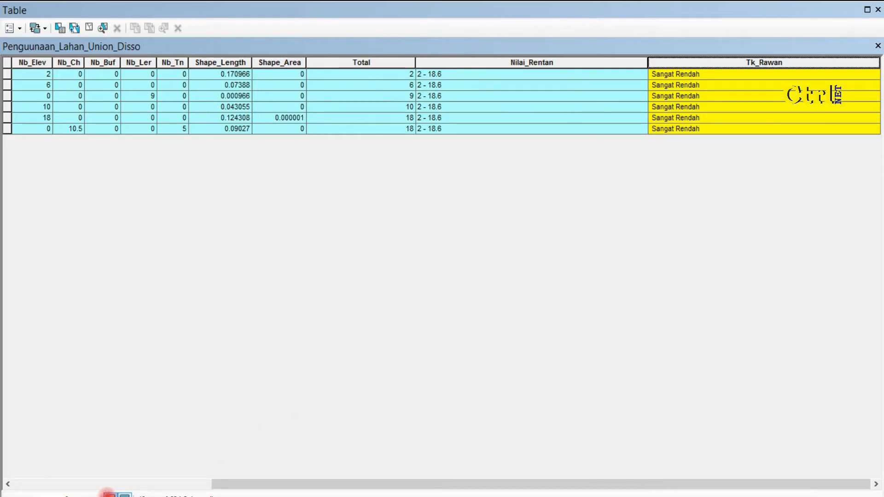
- Show all records of the dissolved layer's table, clear the selection and close the table
{"action": "left_click", "coordinate": [109, 494]}
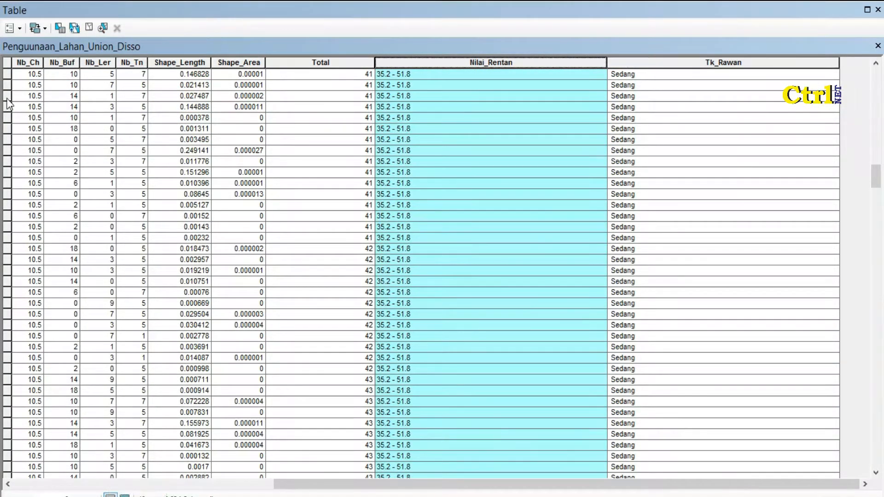
{"action": "left_click", "coordinate": [6, 63]}
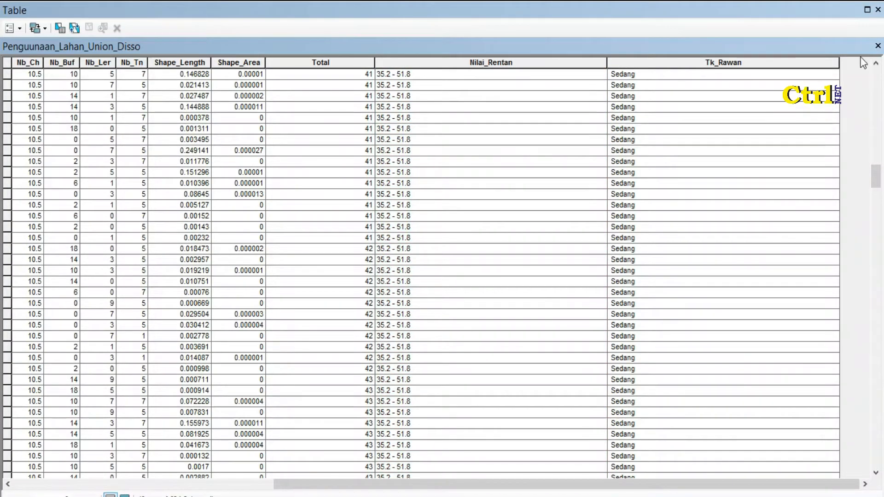
{"action": "left_click", "coordinate": [877, 46]}
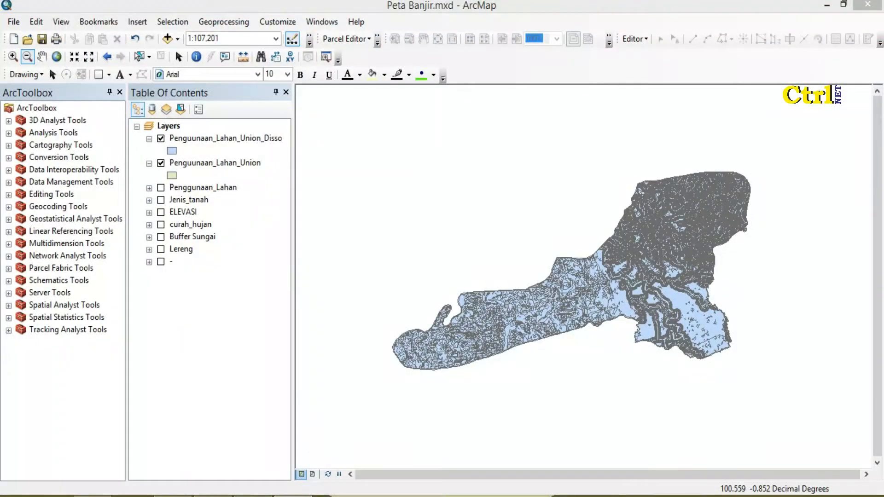
- Symbolize the Penguunaan_Lahan_Union_Disso layer by unique values of Tk_Rawan, adding all values and excluding the all other values class
{"action": "left_click", "coordinate": [204, 348]}
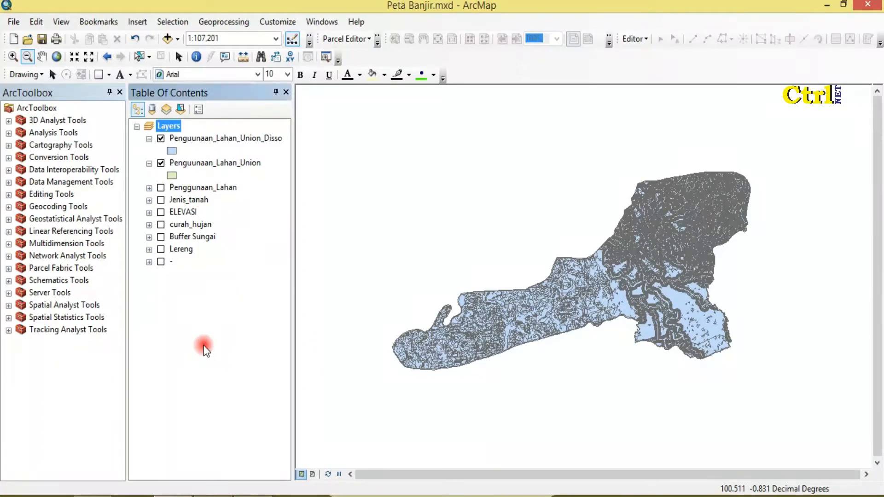
{"action": "left_click", "coordinate": [241, 139]}
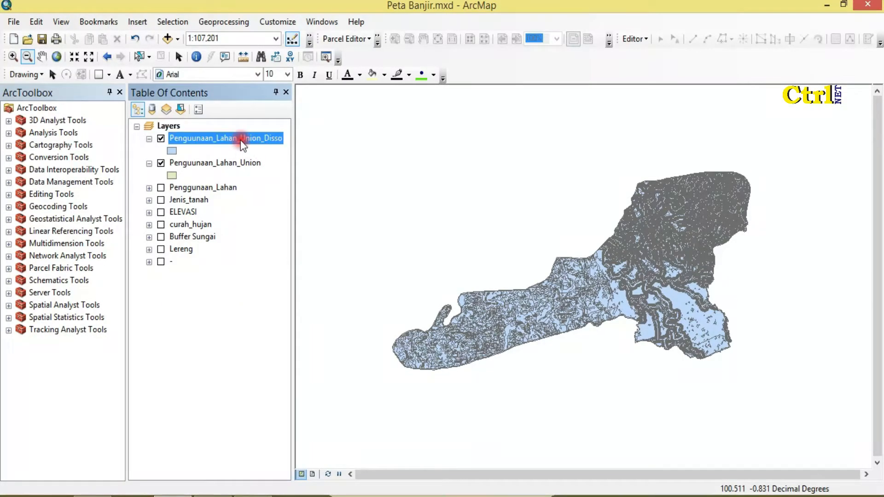
{"action": "right_click", "coordinate": [236, 142]}
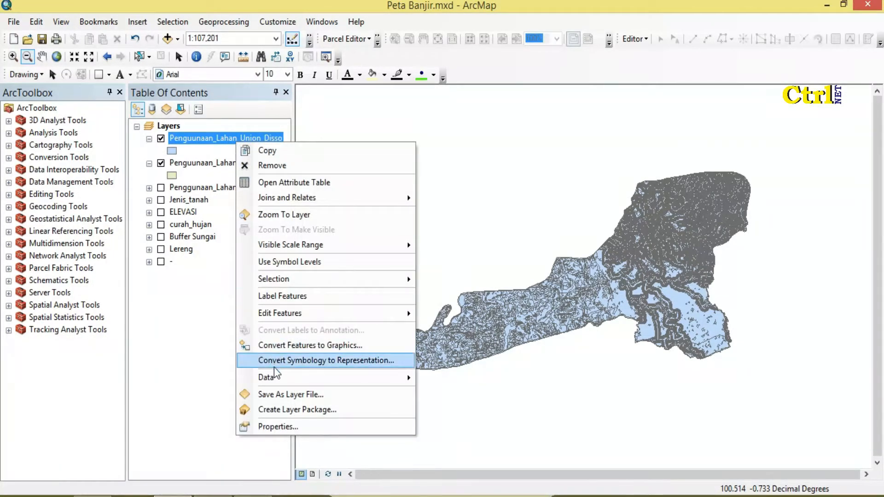
{"action": "left_click", "coordinate": [278, 429]}
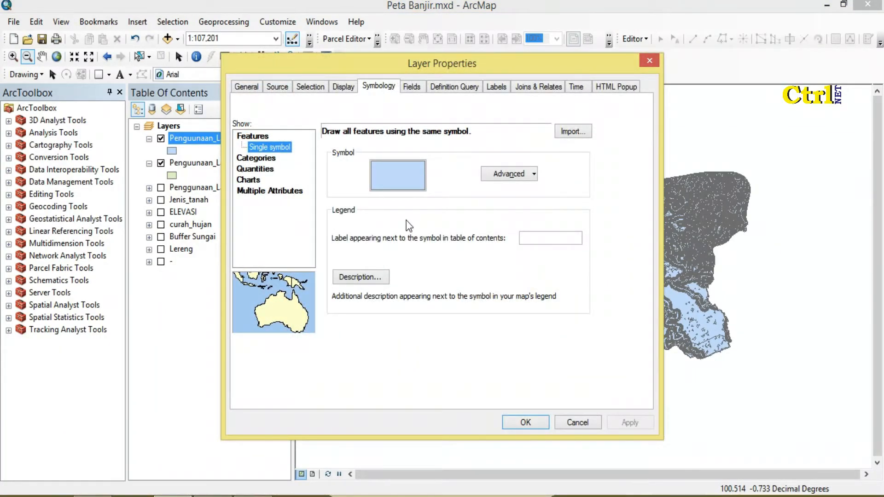
{"action": "left_click", "coordinate": [258, 160]}
{"action": "left_click", "coordinate": [448, 154]}
{"action": "left_click", "coordinate": [383, 260]}
{"action": "left_click", "coordinate": [362, 325]}
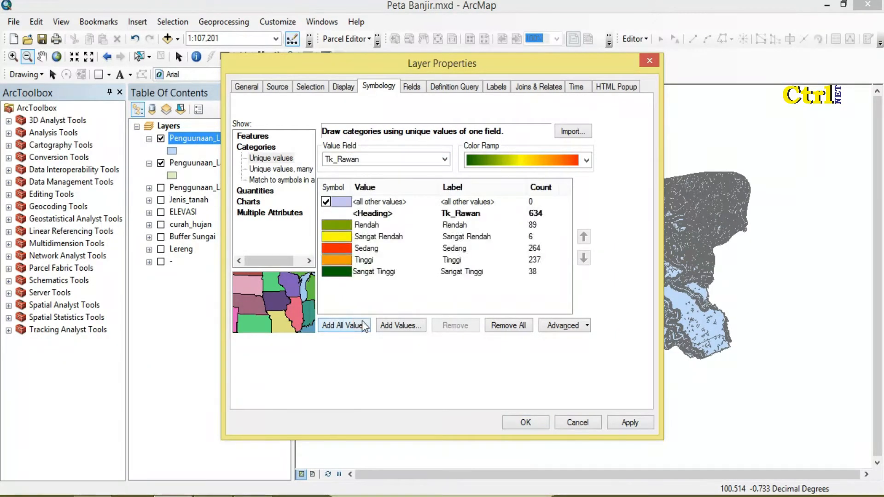
{"action": "left_click", "coordinate": [326, 202]}
- Move the Sangat Rendah class above Rendah so the vulnerability levels run from lowest to highest
{"action": "left_click", "coordinate": [336, 236]}
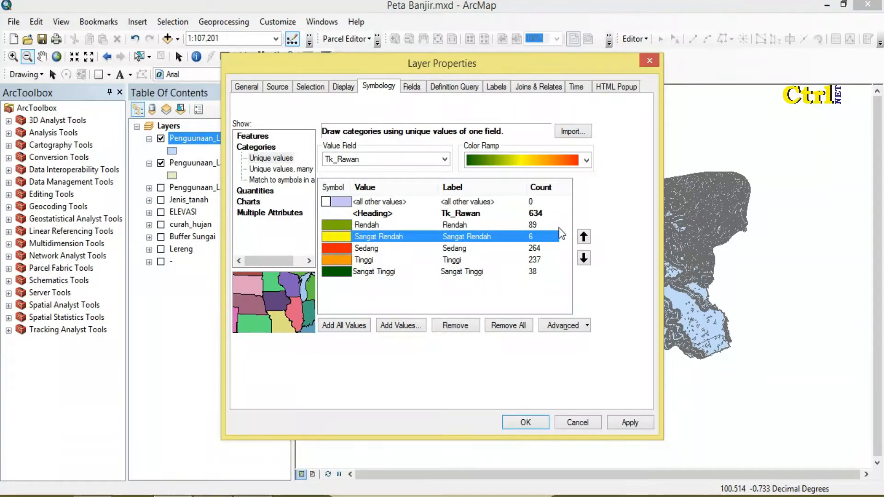
{"action": "left_click", "coordinate": [587, 239]}
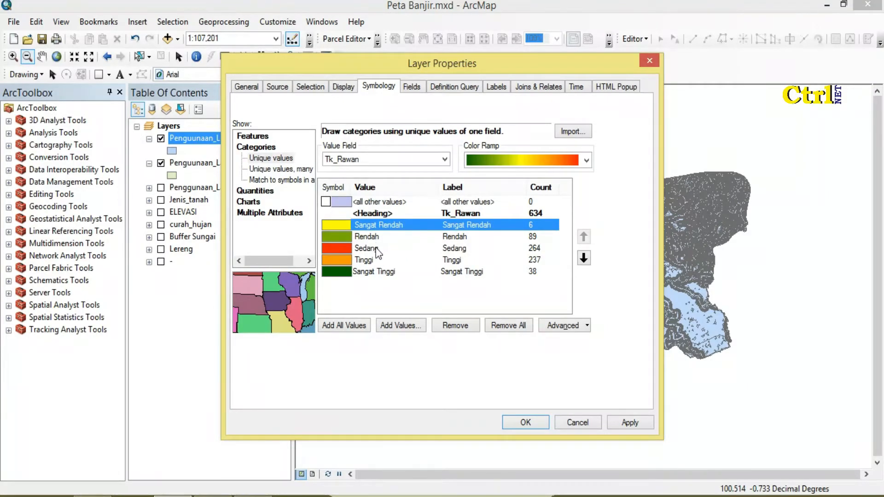
{"action": "left_click", "coordinate": [375, 272]}
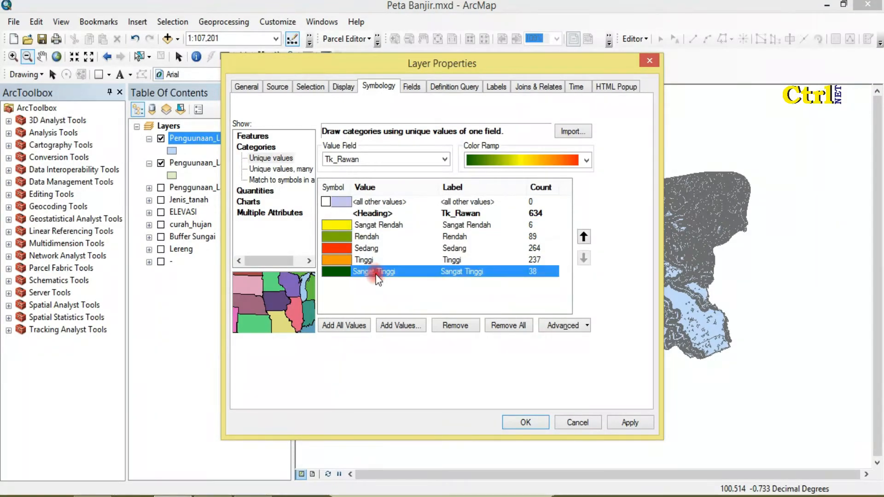
{"action": "left_click", "coordinate": [386, 289]}
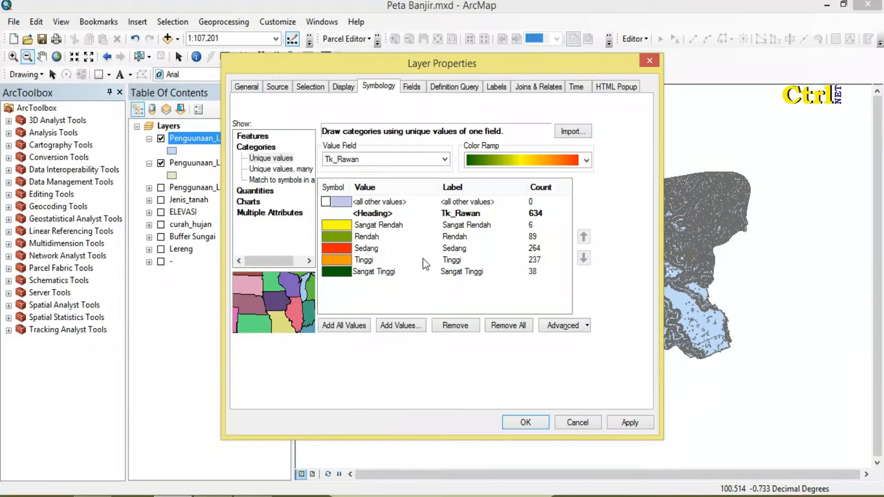
- Reapply the green-yellow-red color ramp to the reordered classes and accept the layer's symbology
{"action": "left_click", "coordinate": [585, 159]}
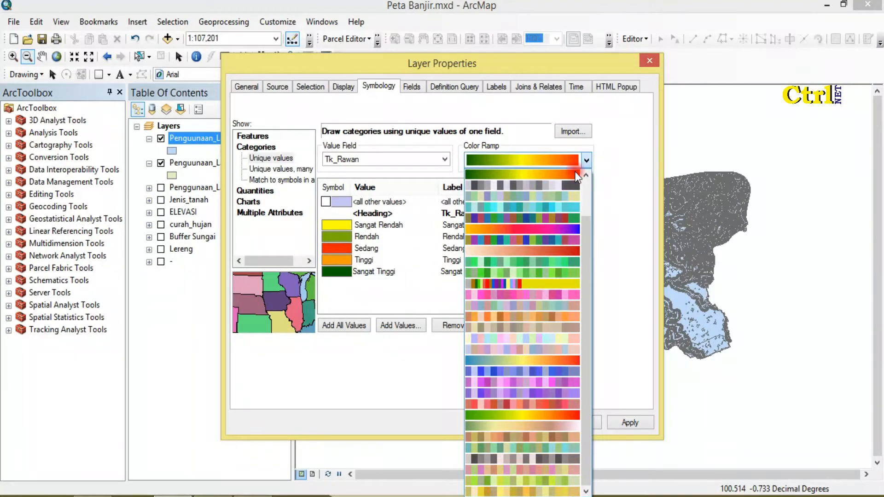
{"action": "left_click", "coordinate": [576, 175]}
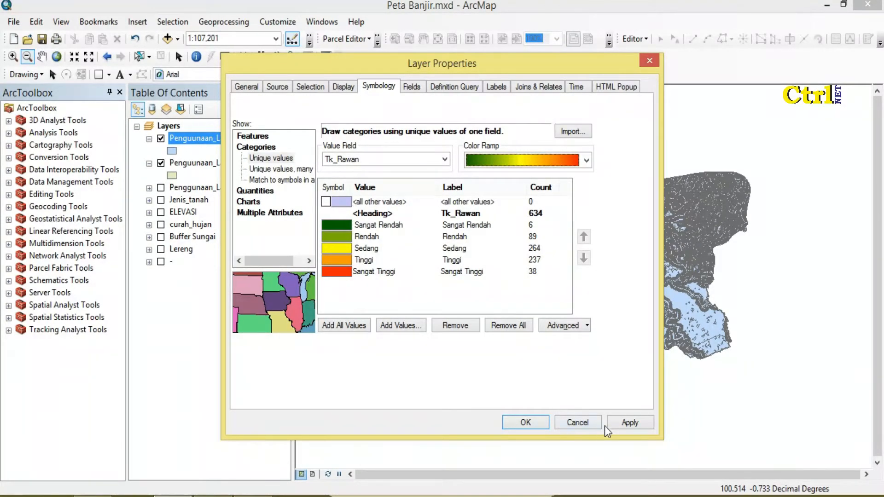
{"action": "left_click", "coordinate": [623, 428]}
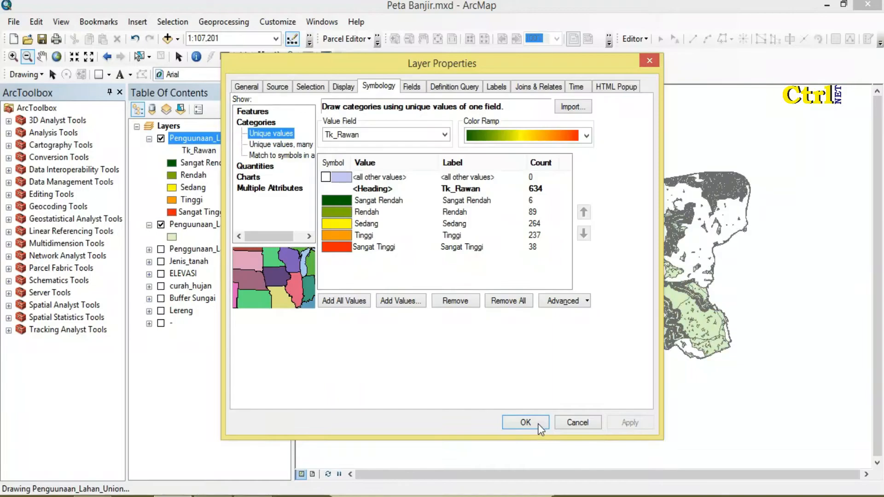
{"action": "left_click", "coordinate": [538, 424]}
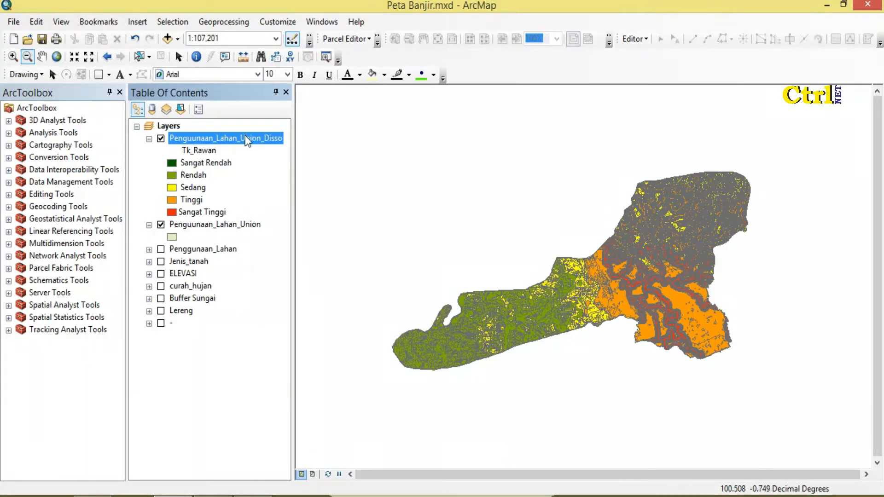
- Set the outline color of the Sangat Rendah and Rendah class symbols to No Color
{"action": "double_click", "coordinate": [171, 163]}
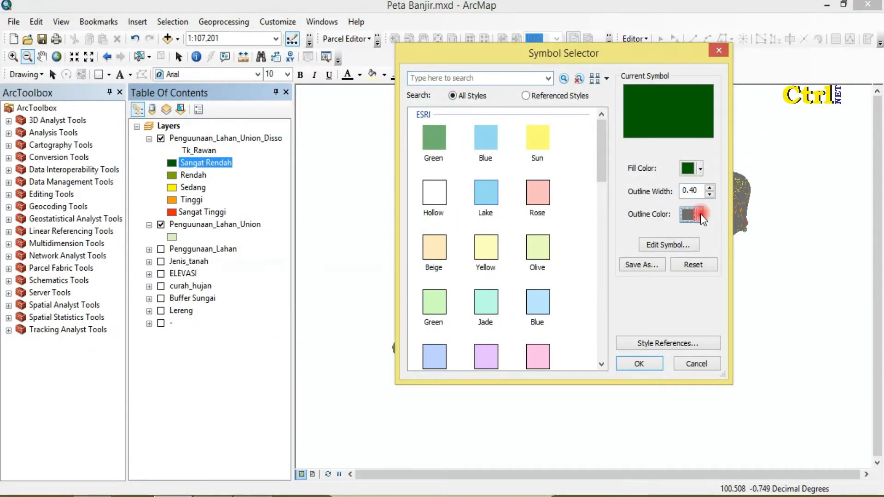
{"action": "left_click", "coordinate": [701, 215]}
{"action": "left_click", "coordinate": [640, 237]}
{"action": "left_click", "coordinate": [640, 364]}
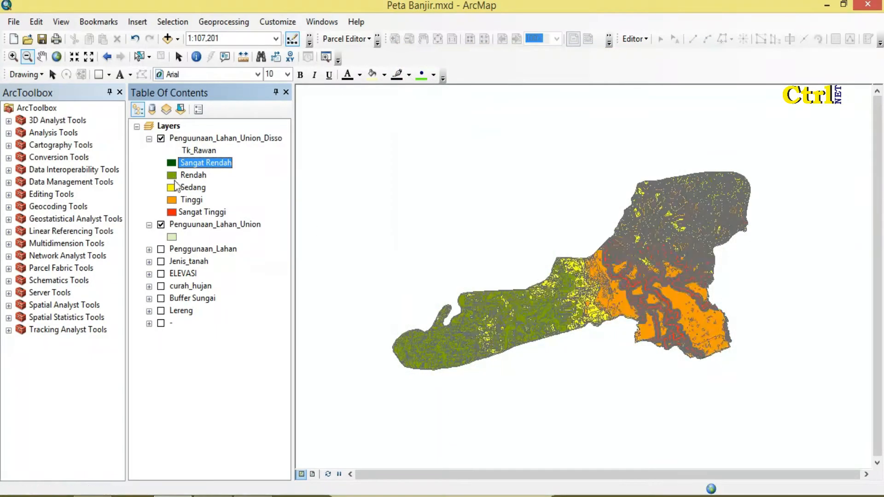
{"action": "double_click", "coordinate": [173, 177]}
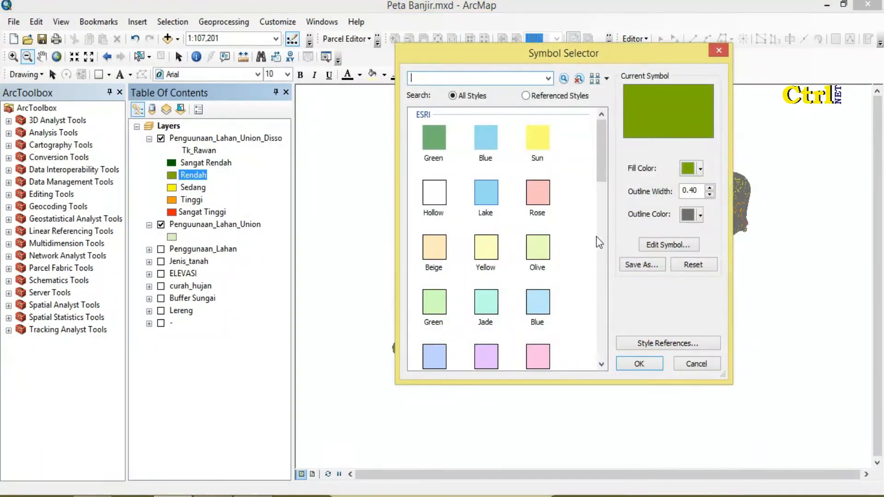
{"action": "left_click", "coordinate": [701, 215]}
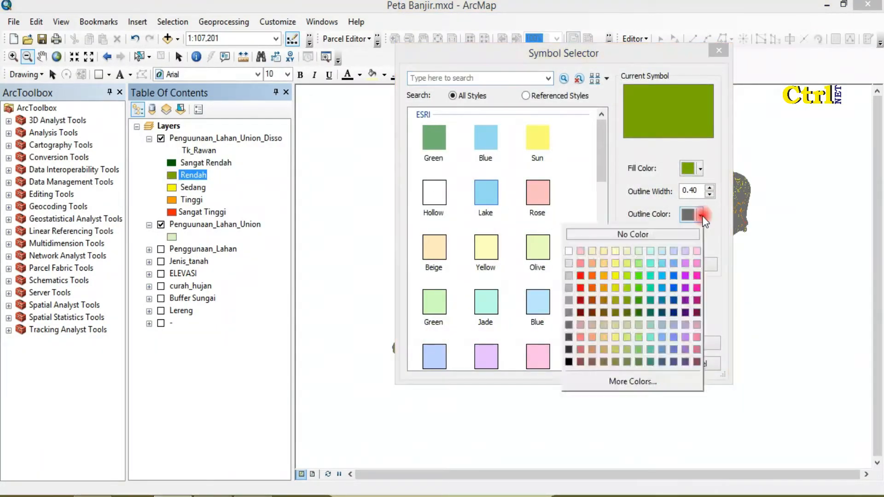
{"action": "left_click", "coordinate": [657, 236]}
{"action": "left_click", "coordinate": [641, 364]}
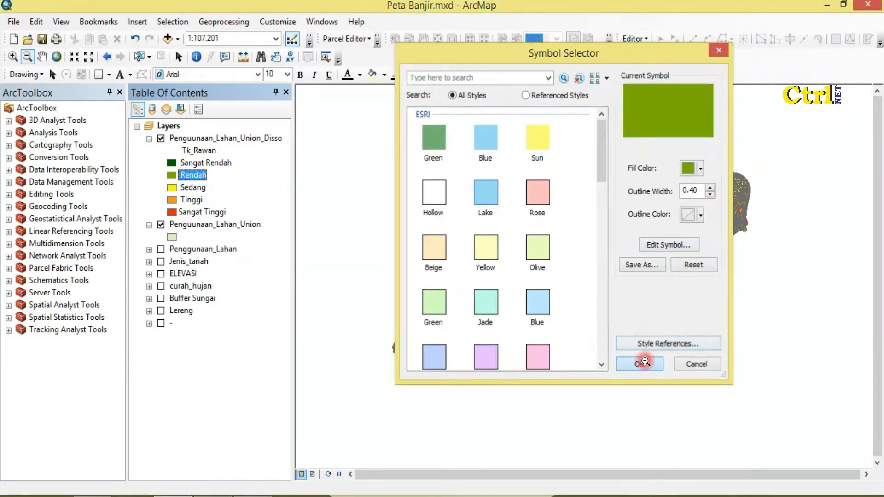
- Set the outline color of the Sedang, Tinggi and Sangat Tinggi class symbols to No Color
{"action": "double_click", "coordinate": [171, 190]}
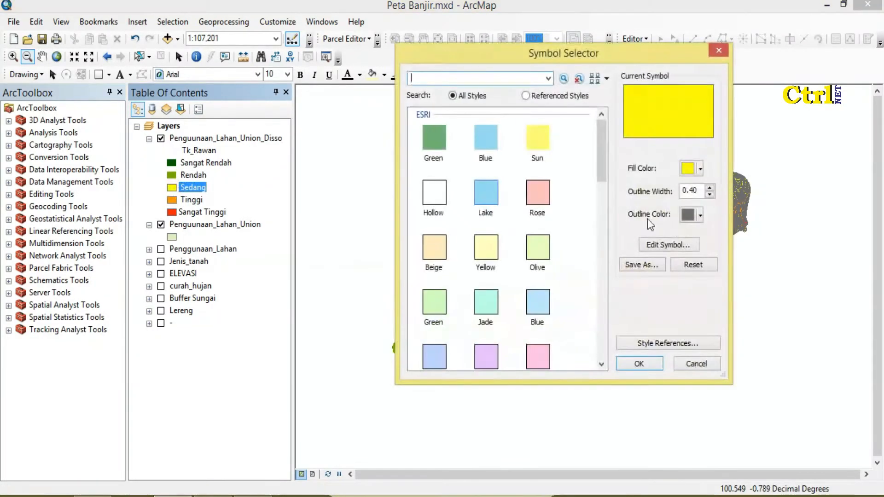
{"action": "left_click", "coordinate": [701, 215]}
{"action": "left_click", "coordinate": [650, 234]}
{"action": "left_click", "coordinate": [640, 363]}
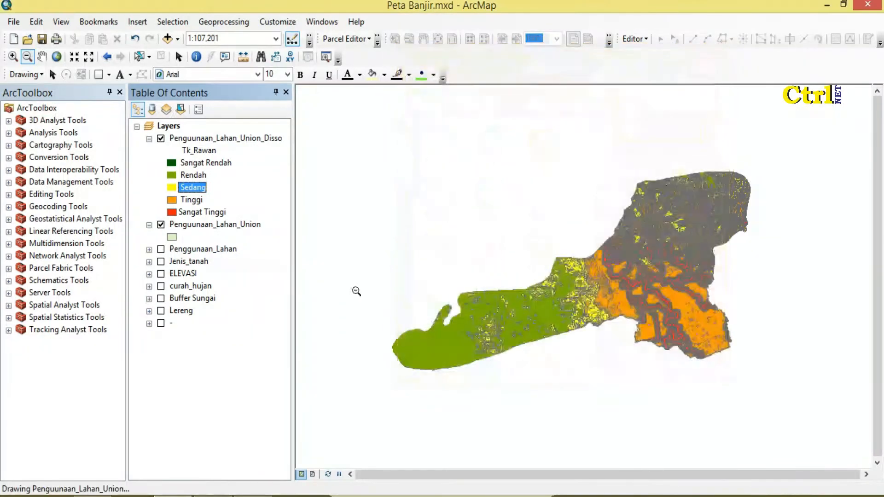
{"action": "double_click", "coordinate": [171, 200]}
{"action": "left_click", "coordinate": [700, 215]}
{"action": "left_click", "coordinate": [663, 233]}
{"action": "left_click", "coordinate": [640, 363]}
{"action": "double_click", "coordinate": [171, 212]}
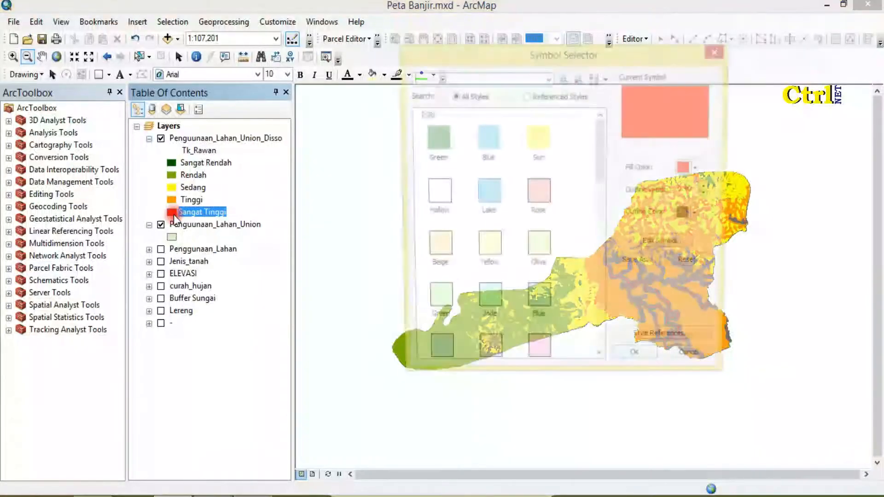
{"action": "left_click", "coordinate": [701, 216]}
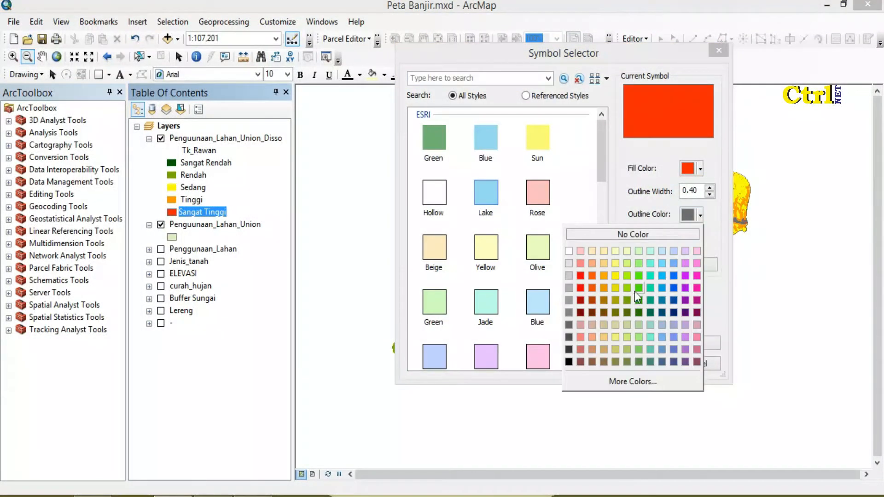
{"action": "left_click", "coordinate": [640, 234]}
{"action": "left_click", "coordinate": [633, 363]}
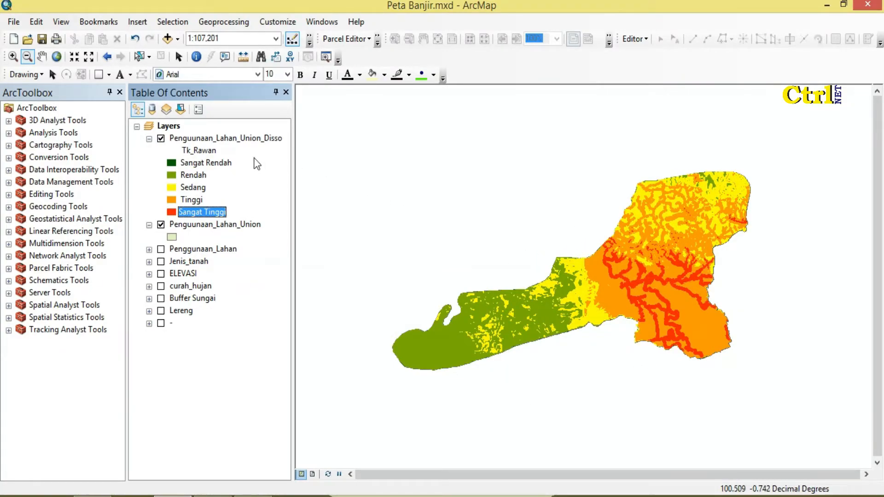
- Open the dissolved layer's attribute table and add a field named Luas of type Double
{"action": "left_click", "coordinate": [53, 74]}
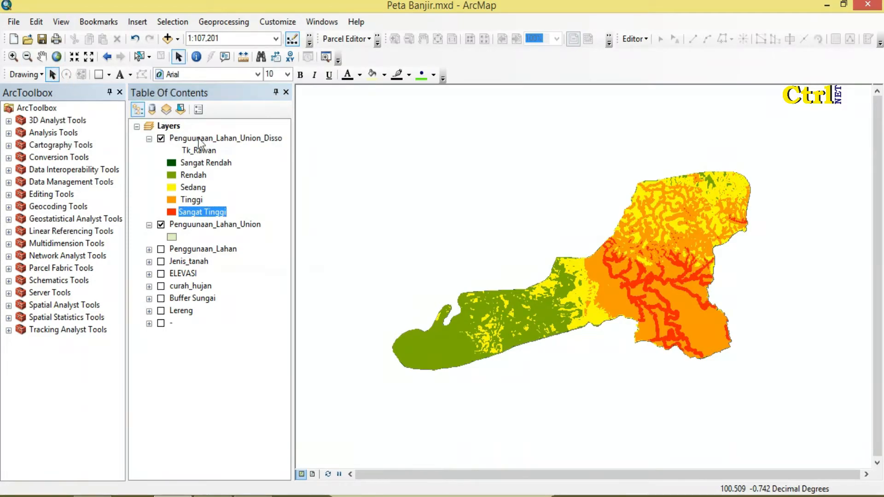
{"action": "left_click", "coordinate": [232, 138]}
{"action": "right_click", "coordinate": [229, 140]}
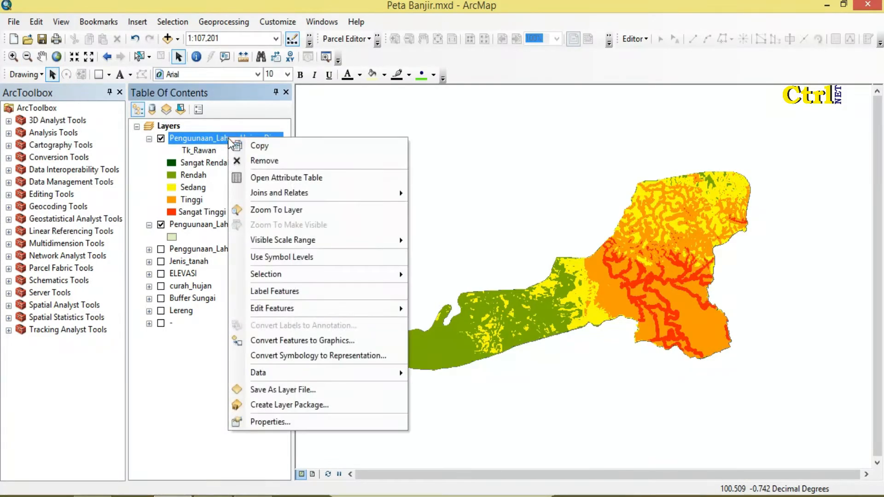
{"action": "left_click", "coordinate": [271, 178]}
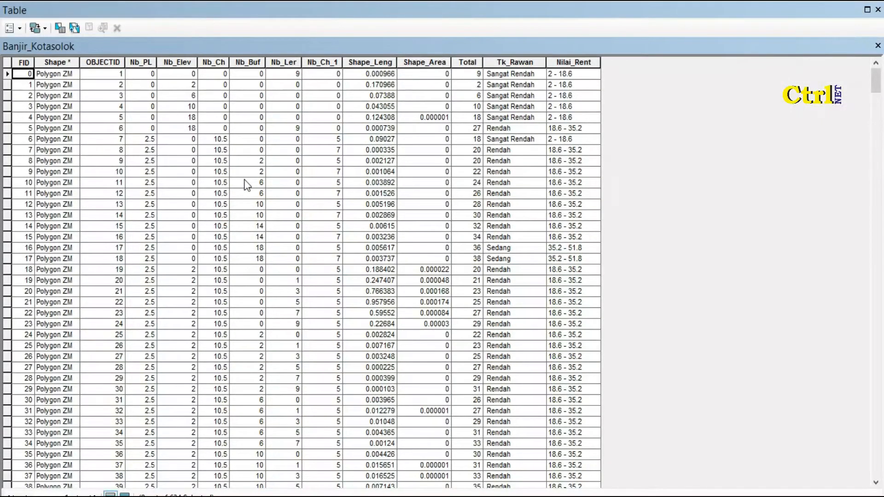
{"action": "left_click", "coordinate": [21, 28]}
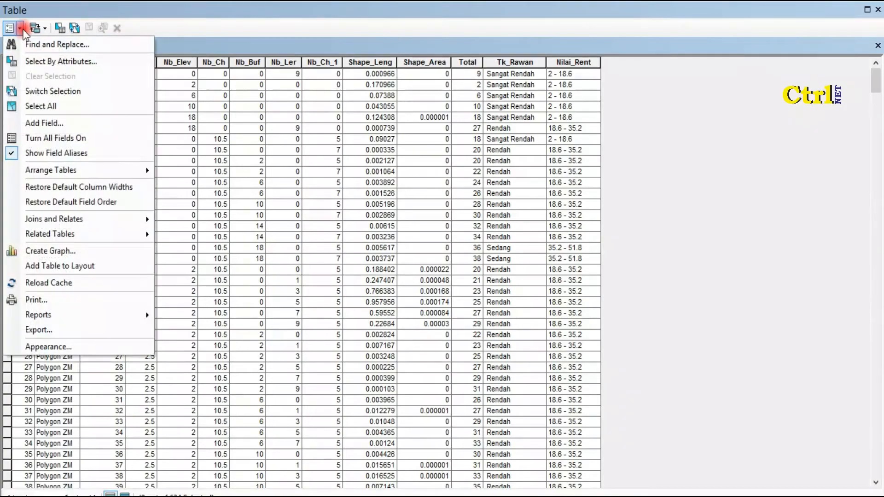
{"action": "left_click", "coordinate": [48, 123]}
{"action": "type", "text": "Luas"}
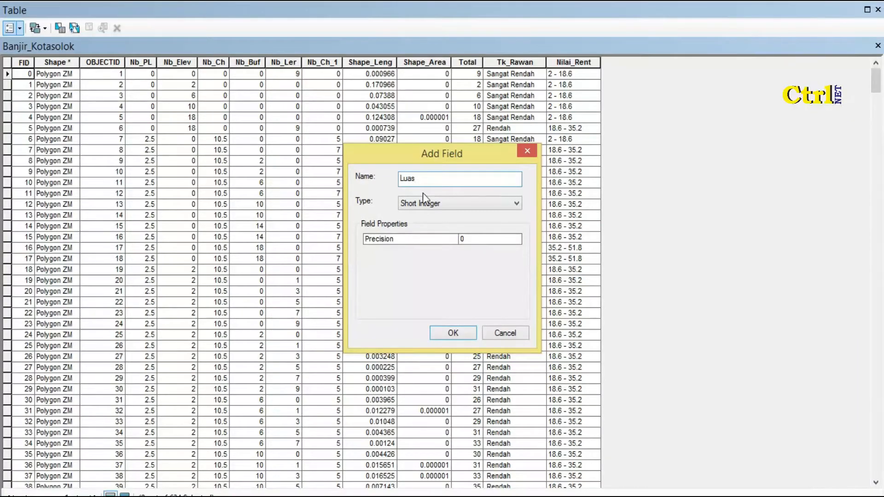
{"action": "left_click", "coordinate": [432, 203]}
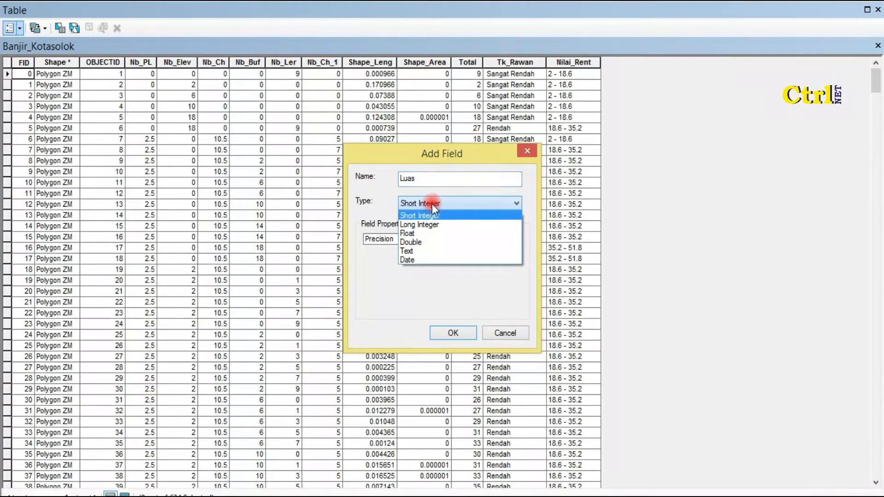
{"action": "left_click", "coordinate": [429, 242]}
{"action": "left_click", "coordinate": [453, 332]}
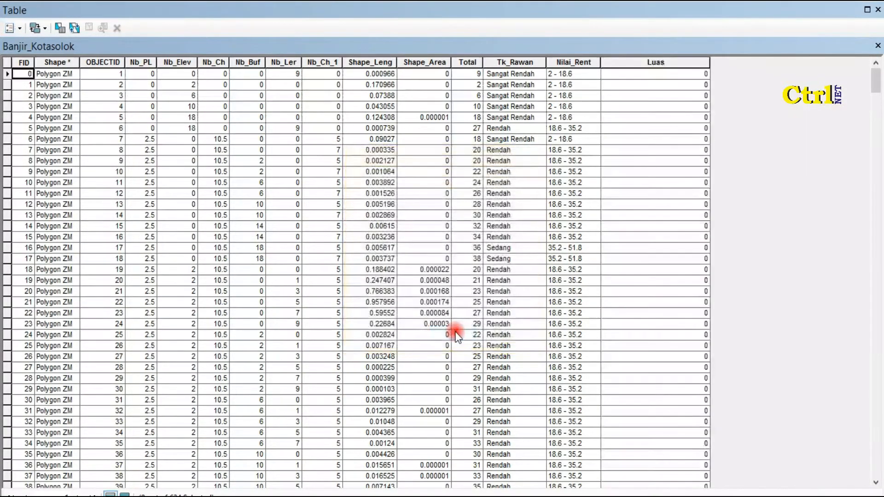
- Calculate the Luas field as polygon area in hectares, using the data frame's coordinate system WGS 1984 UTM Zone 47S
{"action": "left_click", "coordinate": [659, 62]}
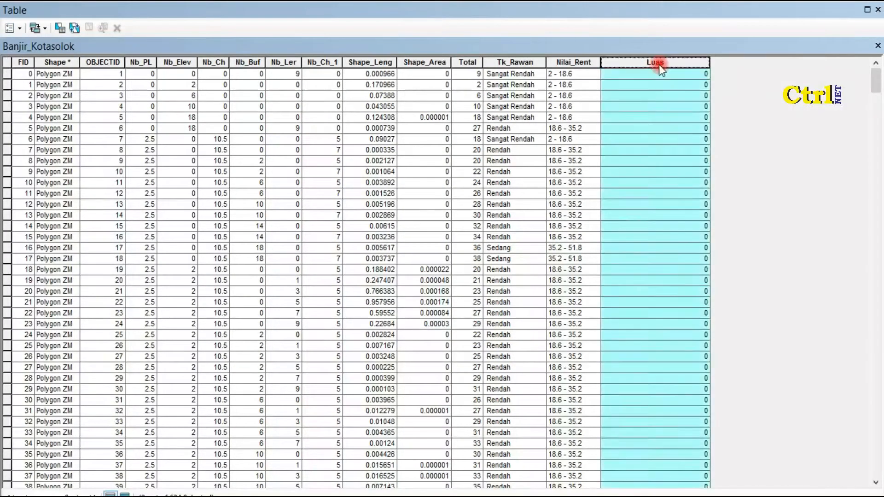
{"action": "right_click", "coordinate": [659, 65]}
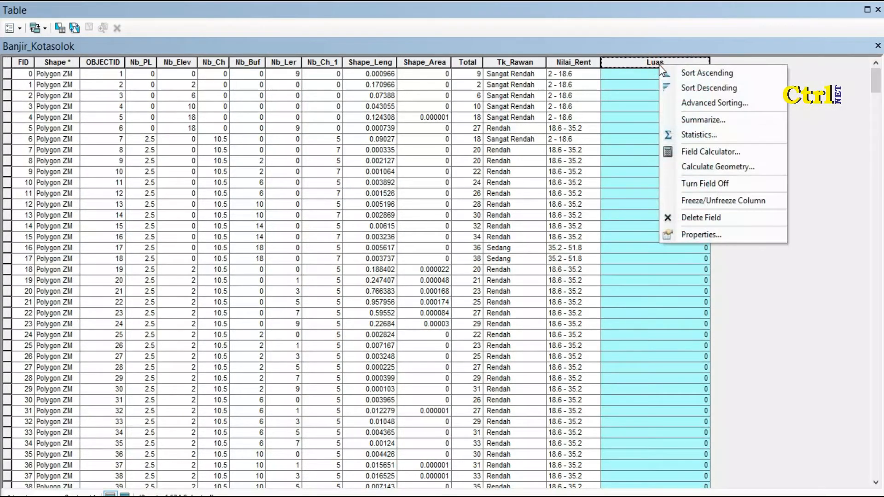
{"action": "left_click", "coordinate": [712, 168]}
{"action": "left_click", "coordinate": [419, 285]}
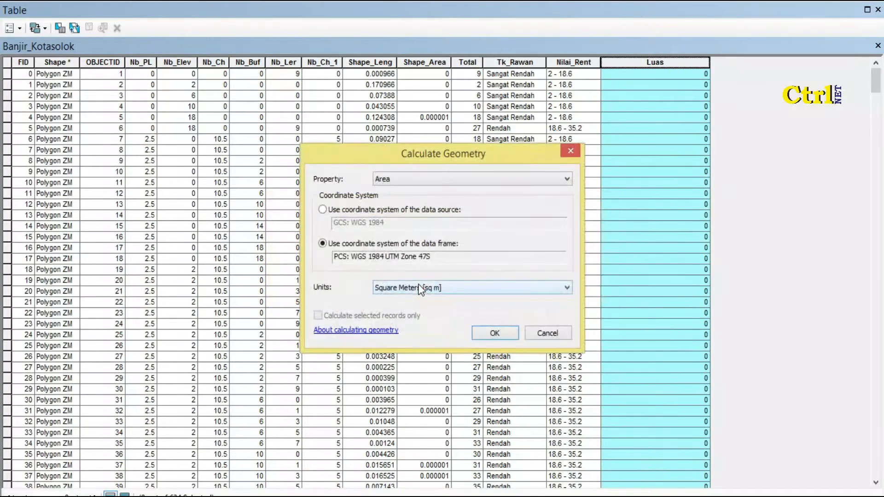
{"action": "left_click", "coordinate": [423, 286]}
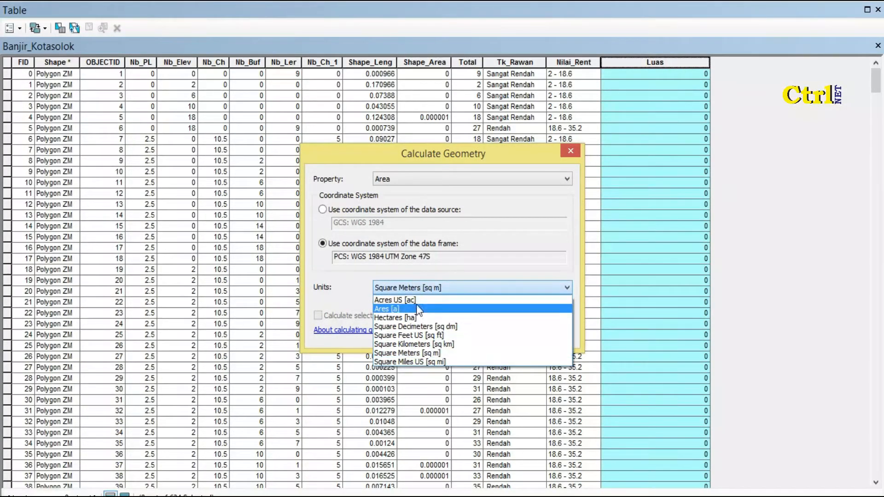
{"action": "left_click", "coordinate": [416, 317]}
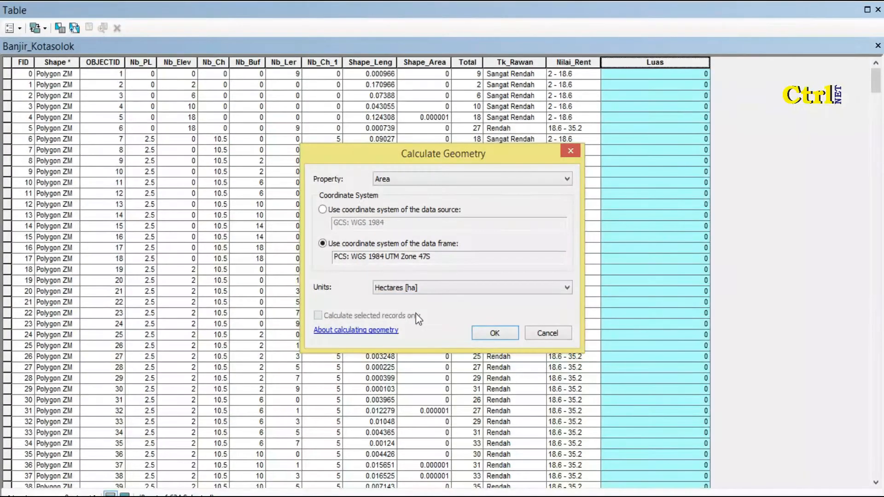
{"action": "left_click", "coordinate": [494, 333]}
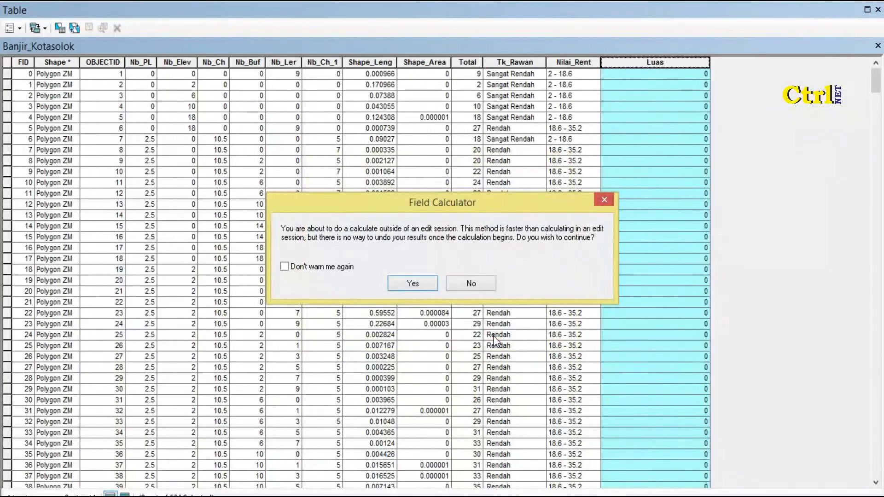
{"action": "left_click", "coordinate": [421, 282]}
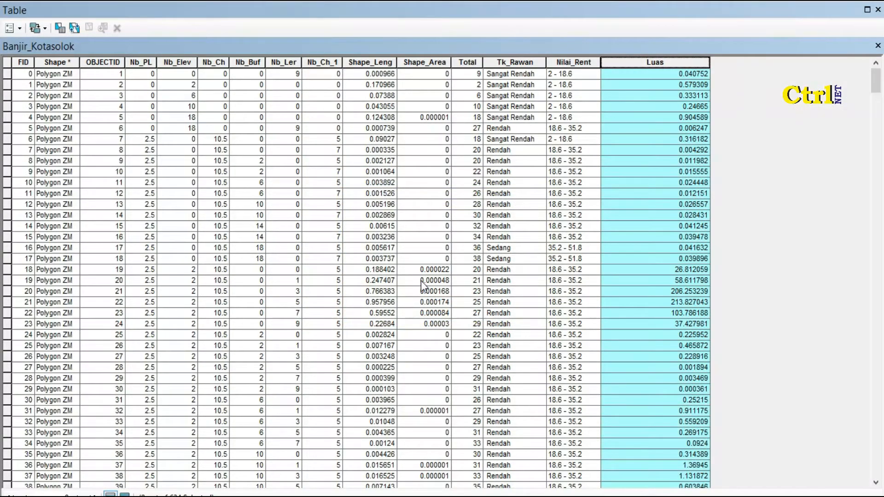
{"action": "left_click", "coordinate": [679, 292]}
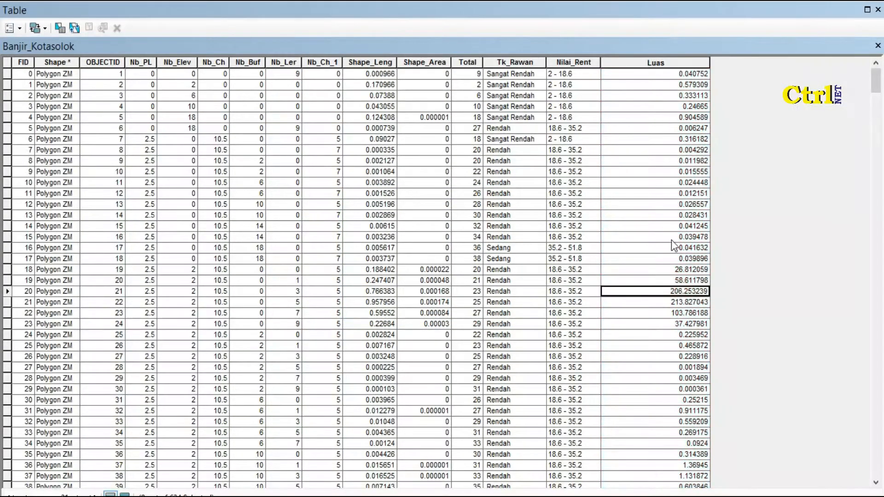
{"action": "mouse_move", "coordinate": [876, 89]}
{"action": "left_mouse_down"}
{"action": "mouse_move", "coordinate": [875, 110]}
{"action": "mouse_move", "coordinate": [875, 92]}
{"action": "left_mouse_up"}
- Export all attribute records as dBASE table Export_Output.dbf in the Bahan banjir folder without adding it to the map, and close the table
{"action": "left_click", "coordinate": [20, 30]}
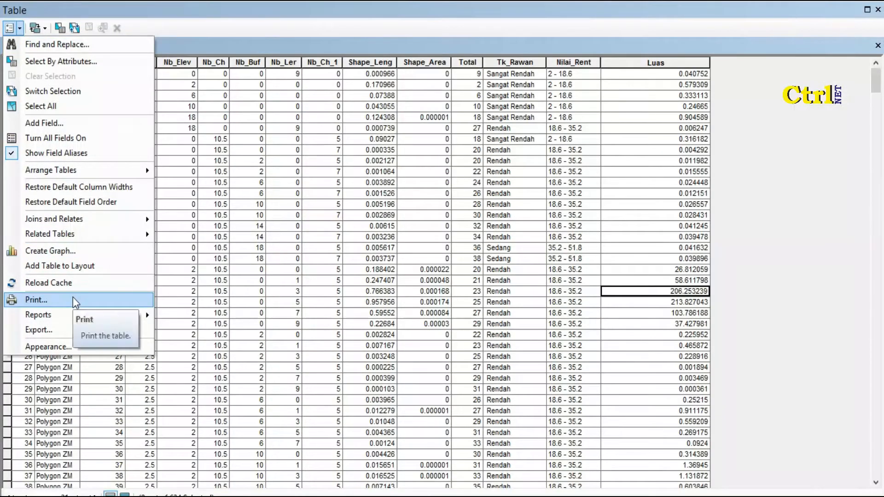
{"action": "left_click", "coordinate": [78, 332]}
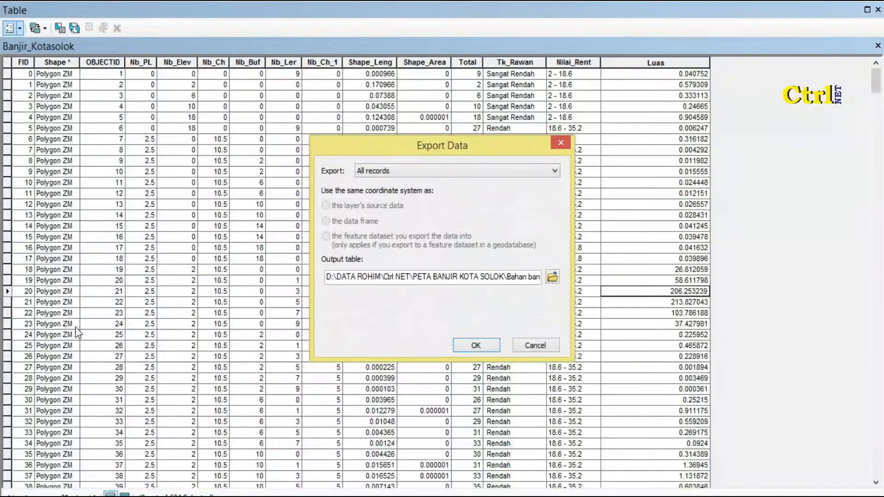
{"action": "left_click", "coordinate": [554, 280]}
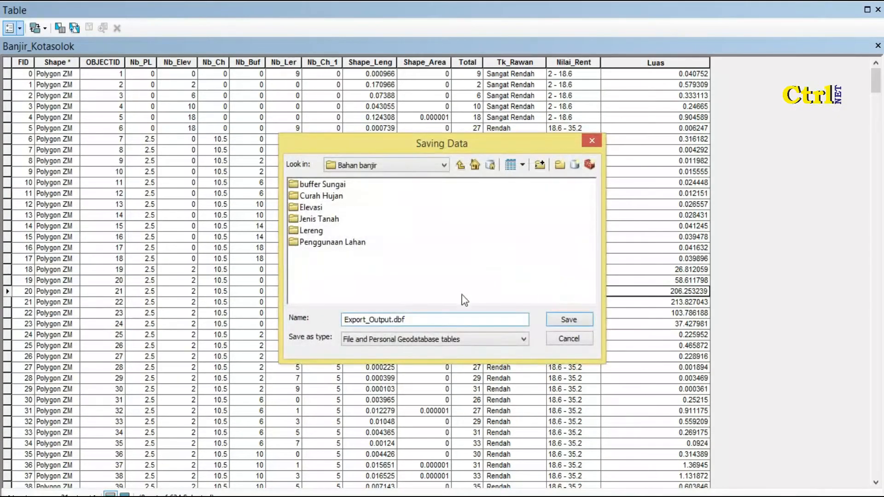
{"action": "left_click", "coordinate": [401, 341]}
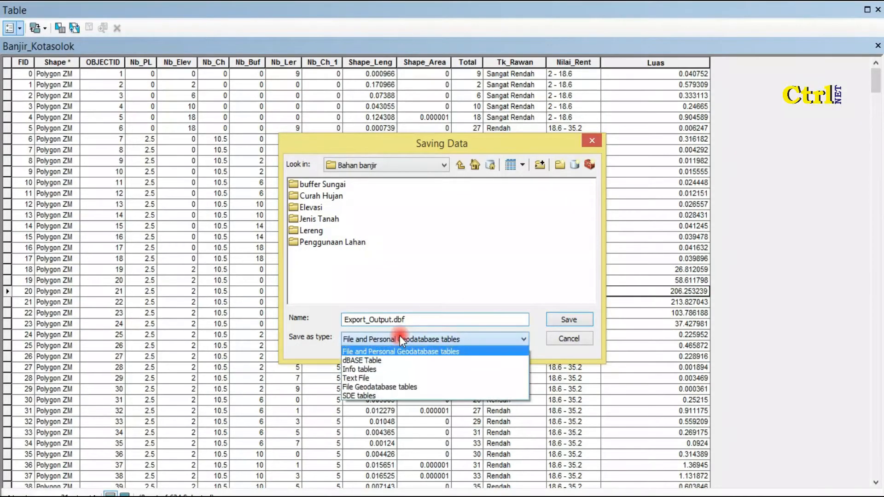
{"action": "left_click", "coordinate": [392, 360]}
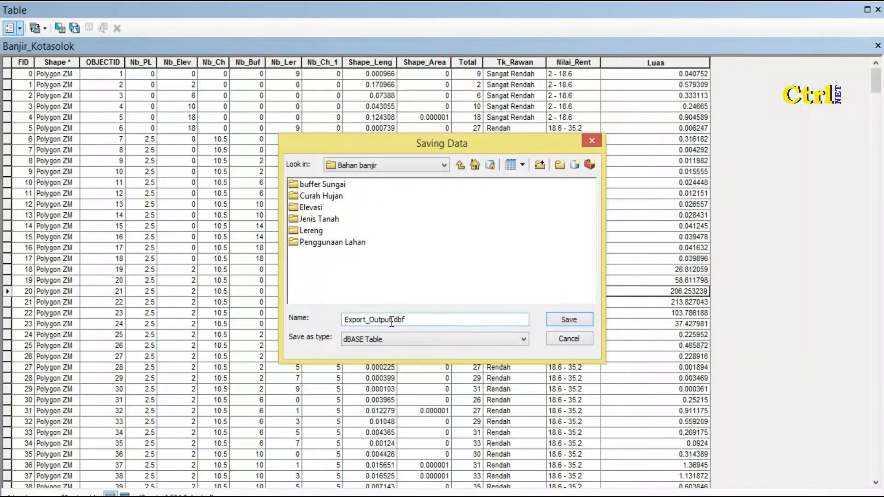
{"action": "left_click", "coordinate": [560, 322]}
{"action": "left_click", "coordinate": [490, 343]}
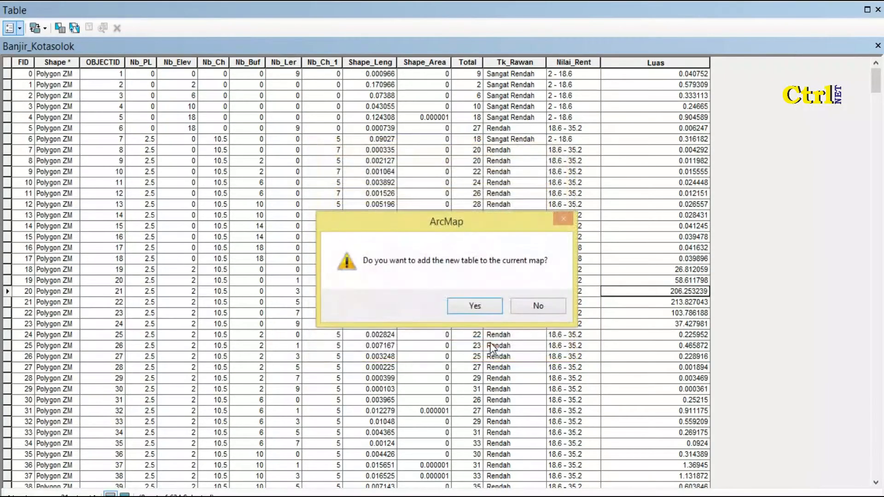
{"action": "left_click", "coordinate": [551, 303]}
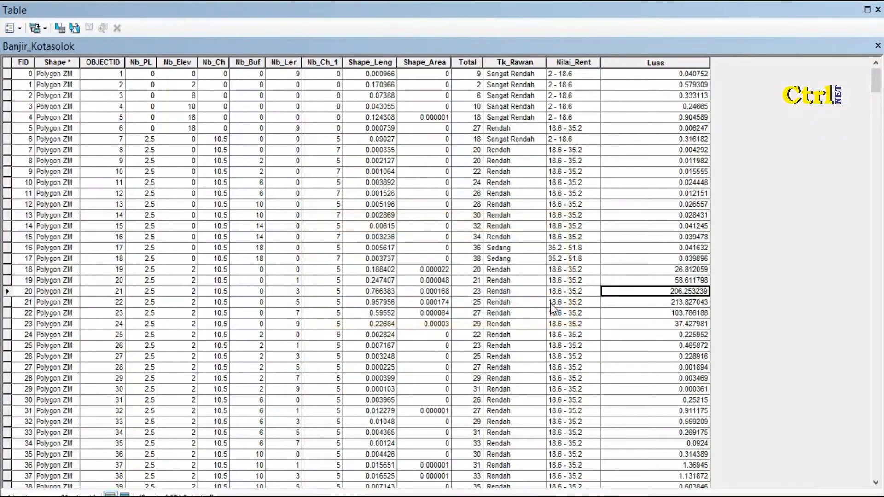
{"action": "left_click", "coordinate": [879, 46]}
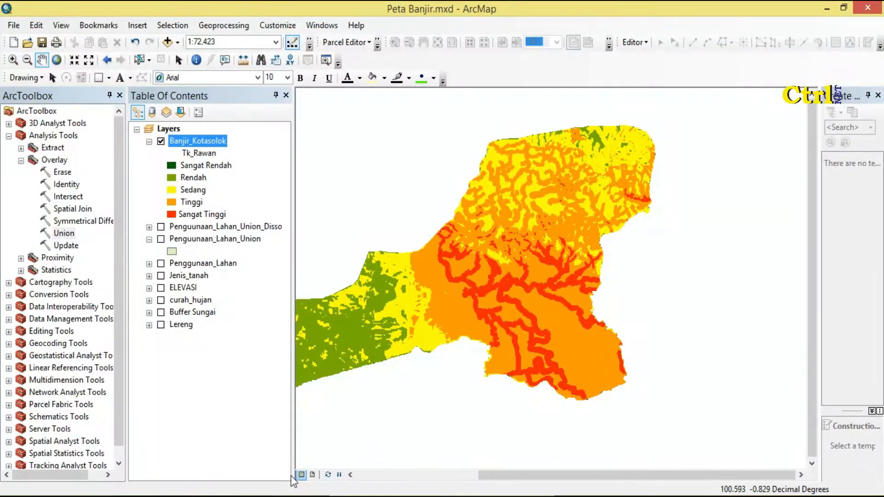
- Switch to Excel and open the dBase file Export_Output.dbf from the Bahan banjir folder
{"action": "mouse_move", "coordinate": [253, 496]}
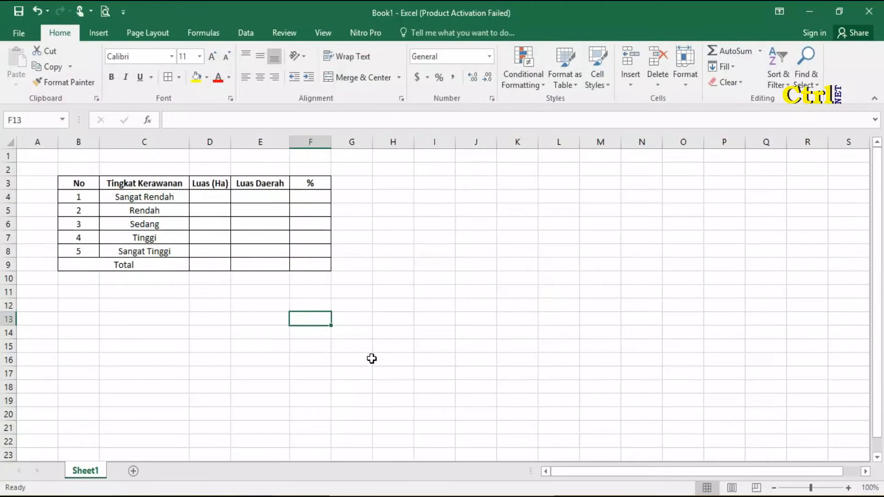
{"action": "left_click", "coordinate": [374, 358]}
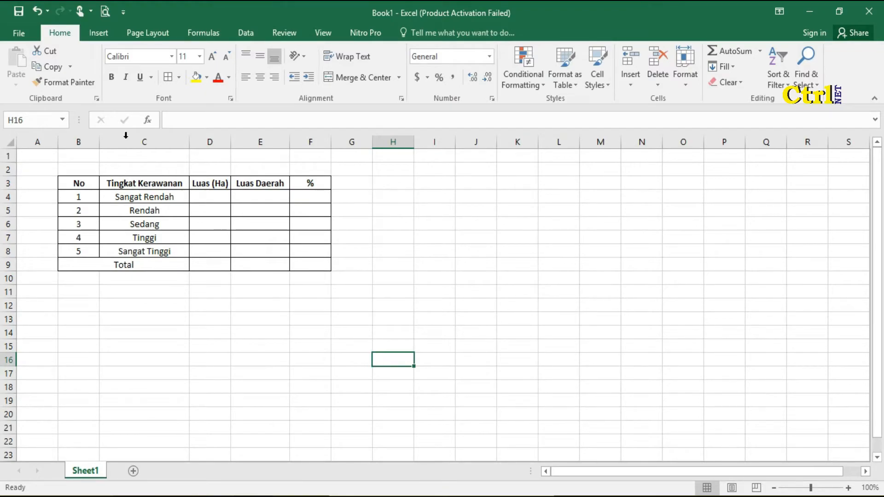
{"action": "left_click", "coordinate": [18, 33]}
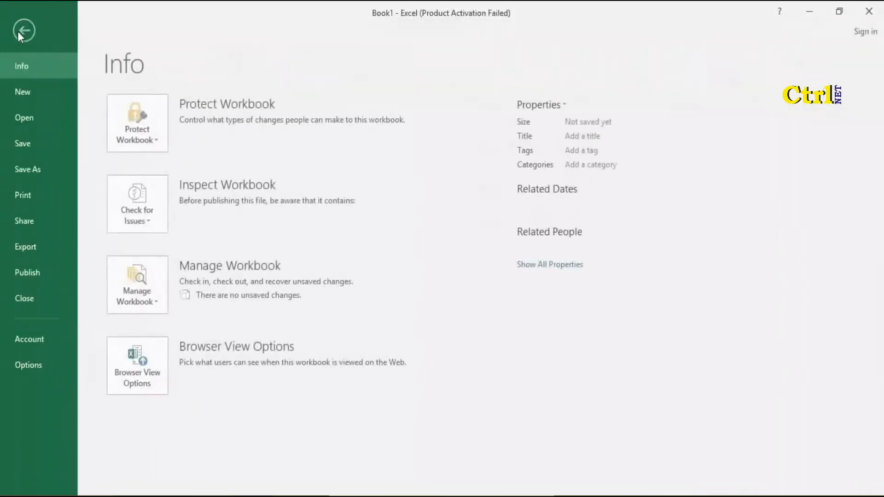
{"action": "left_click", "coordinate": [30, 119]}
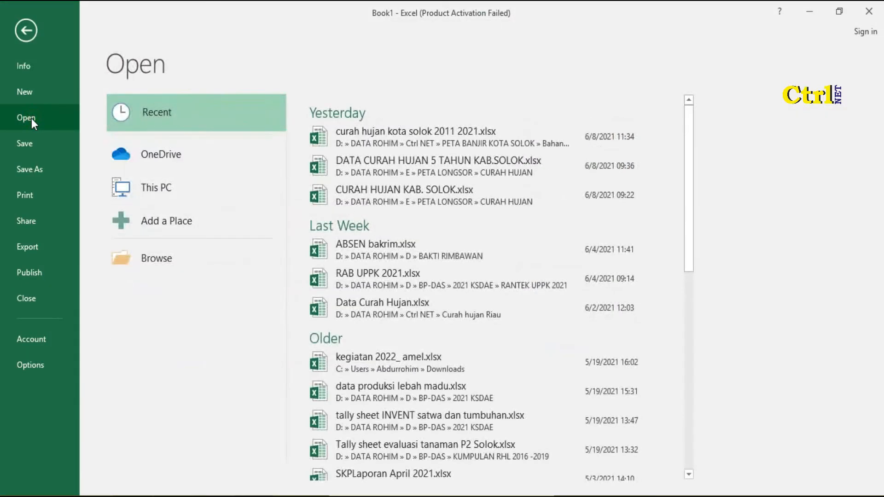
{"action": "left_click", "coordinate": [206, 258]}
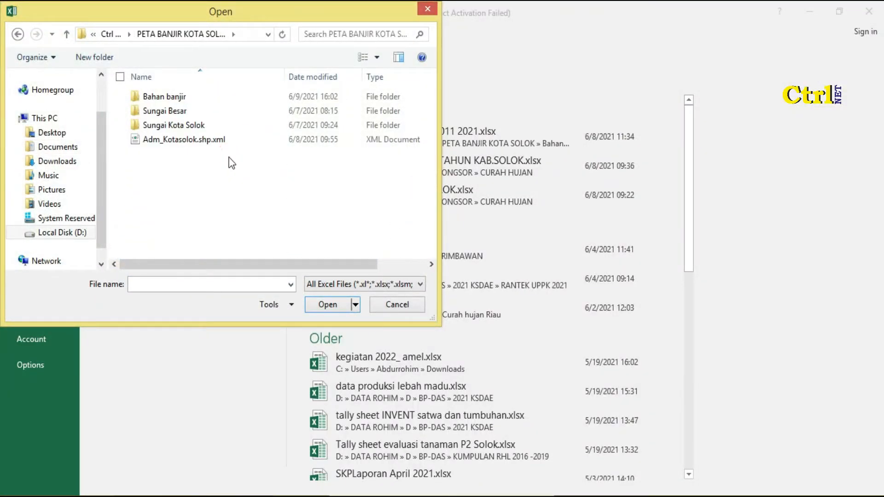
{"action": "left_click", "coordinate": [341, 286]}
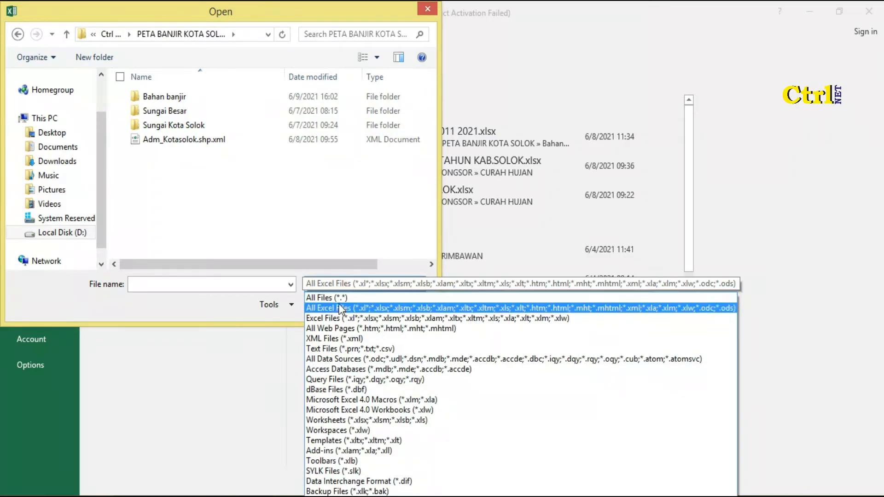
{"action": "left_click", "coordinate": [341, 390]}
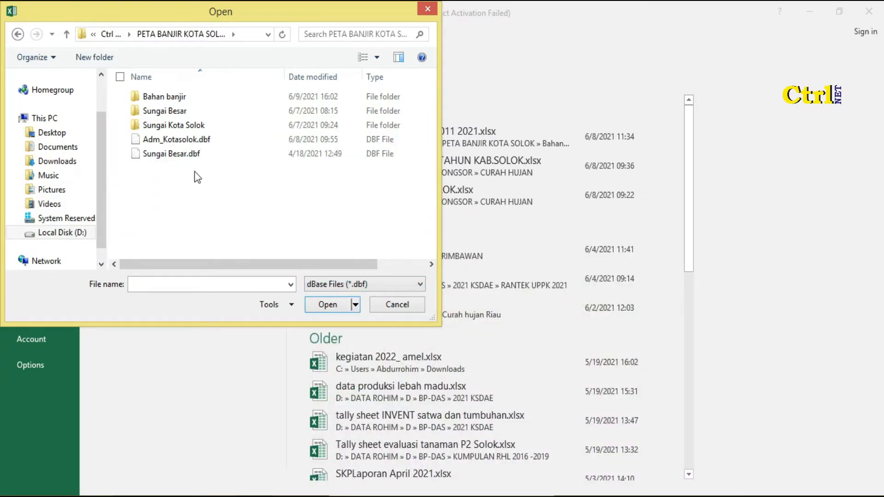
{"action": "double_click", "coordinate": [193, 96]}
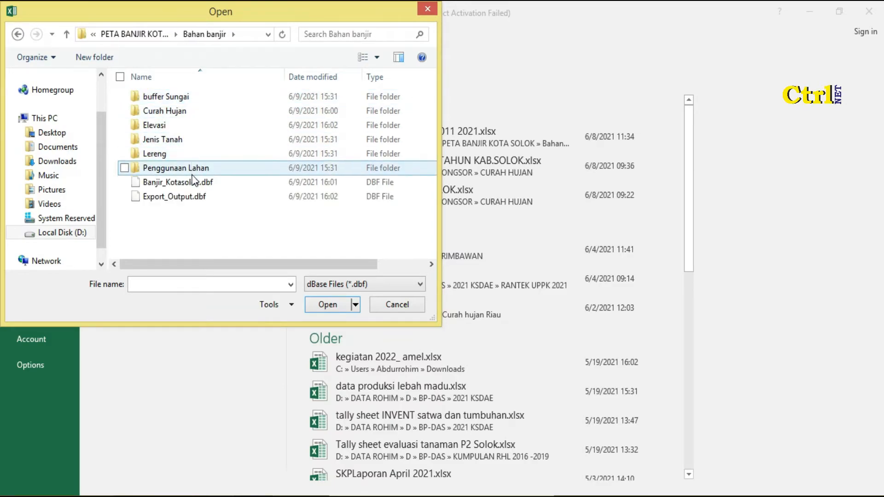
{"action": "left_click", "coordinate": [192, 199]}
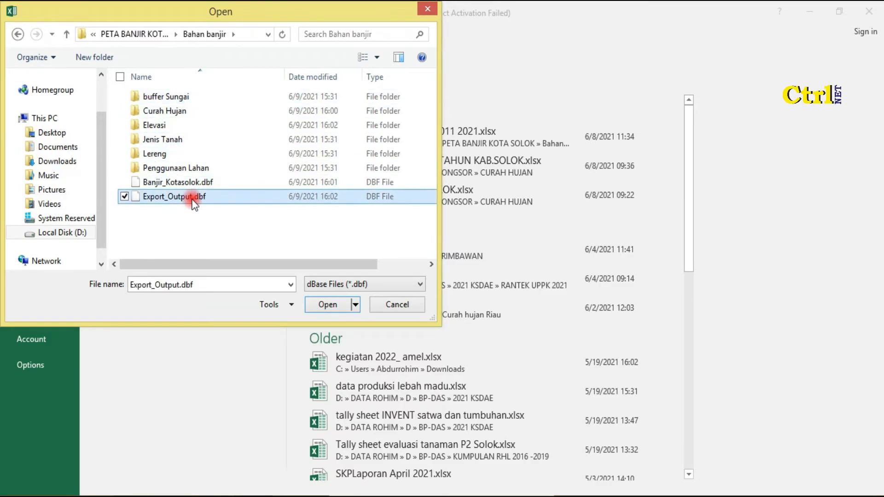
{"action": "left_click", "coordinate": [328, 305]}
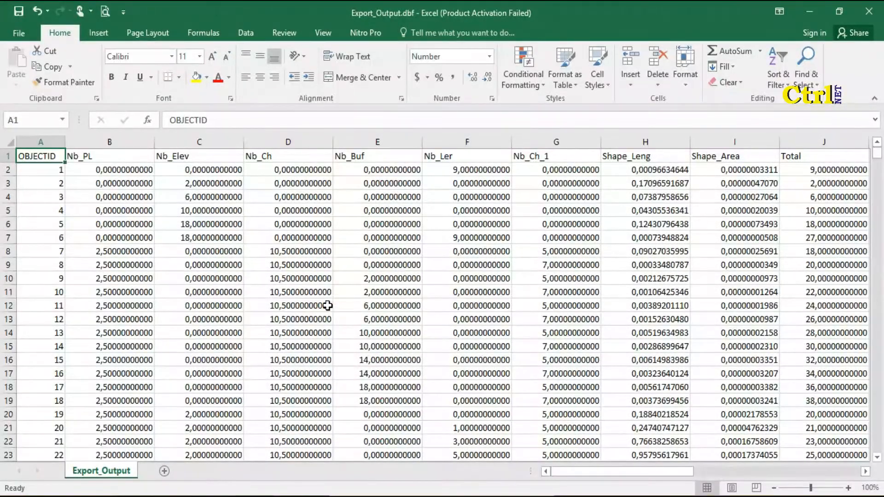
- Copy the Tk_Rawan, Nilai_Rent and Luas columns from Export_Output into a new sheet of Book1, starting at A1
{"action": "left_click_drag", "start_coordinate": [632, 471], "coordinate": [838, 430]}
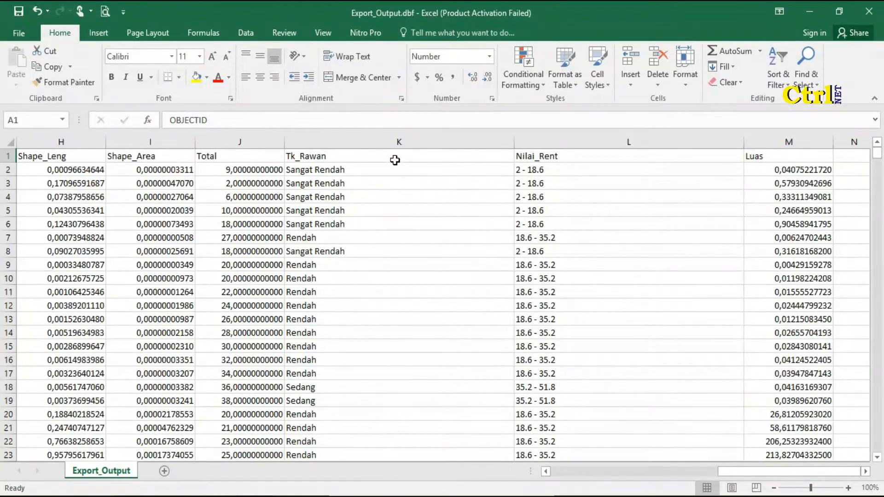
{"action": "left_click", "coordinate": [371, 137]}
{"action": "left_click_drag", "start_coordinate": [371, 138], "coordinate": [782, 151]}
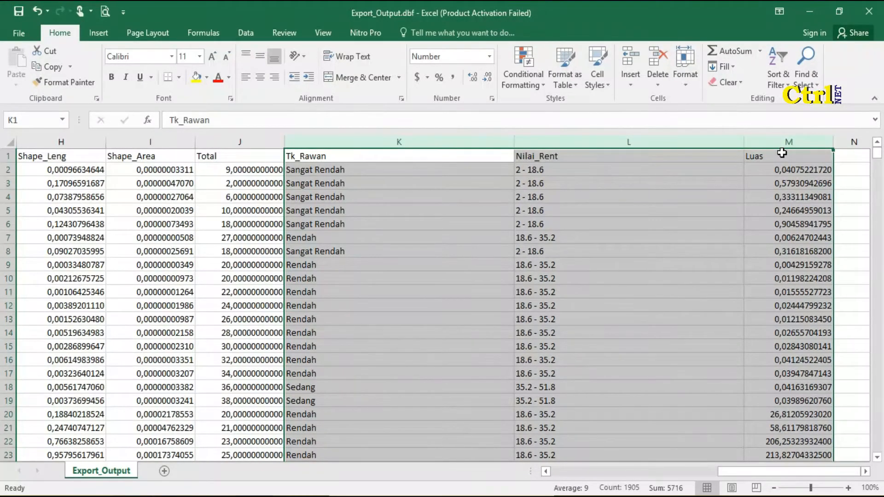
{"action": "key", "text": "ctrl+c"}
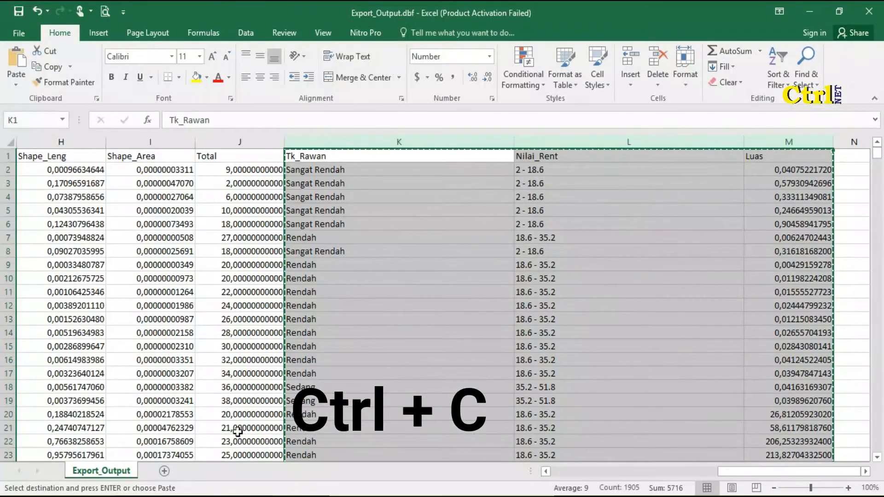
{"action": "mouse_move", "coordinate": [253, 496]}
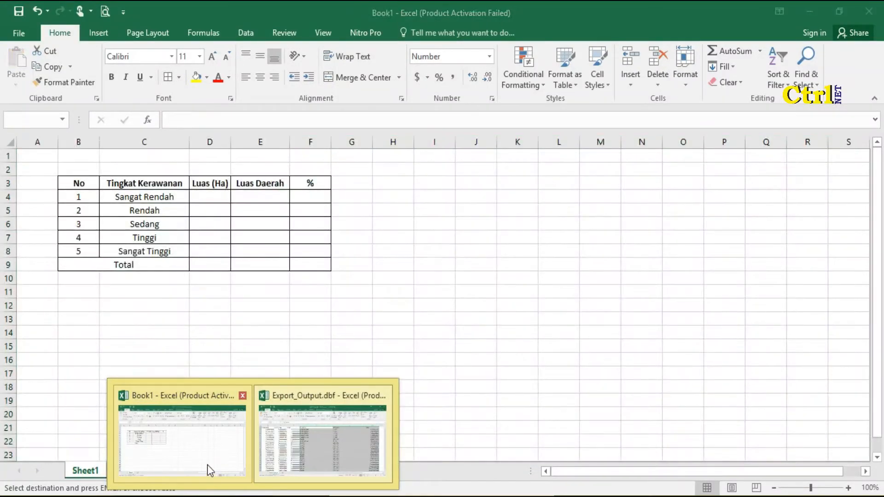
{"action": "left_click", "coordinate": [207, 465]}
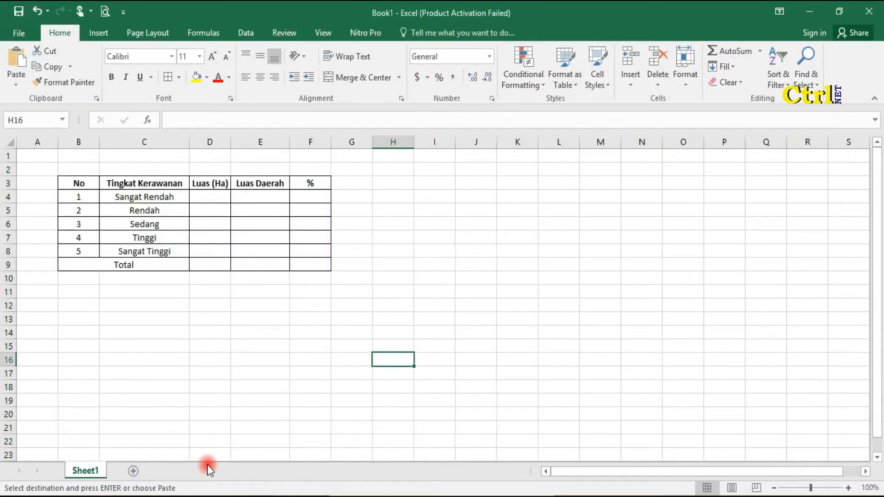
{"action": "left_click", "coordinate": [133, 471]}
{"action": "key", "text": "ctrl+v"}
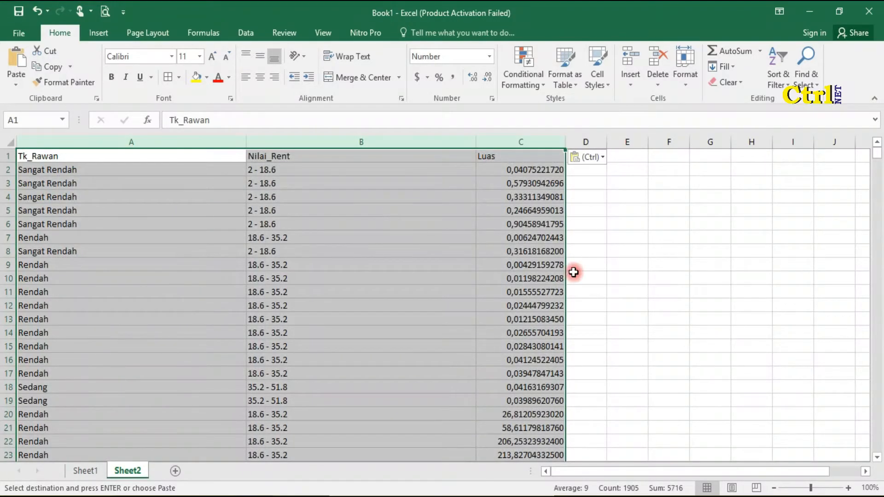
{"action": "left_click", "coordinate": [575, 277]}
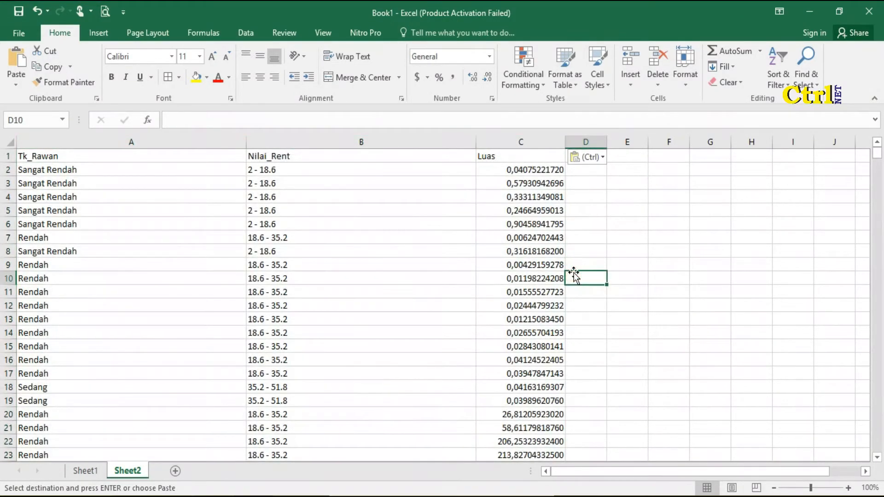
- Delete the Nilai_Rent column from the pasted data on Sheet2
{"action": "left_click", "coordinate": [310, 140]}
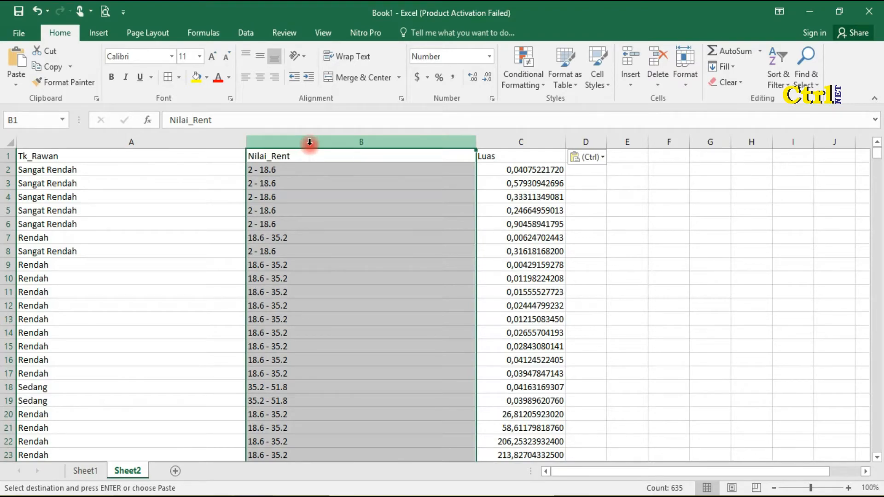
{"action": "right_click", "coordinate": [310, 141]}
{"action": "left_click", "coordinate": [391, 256]}
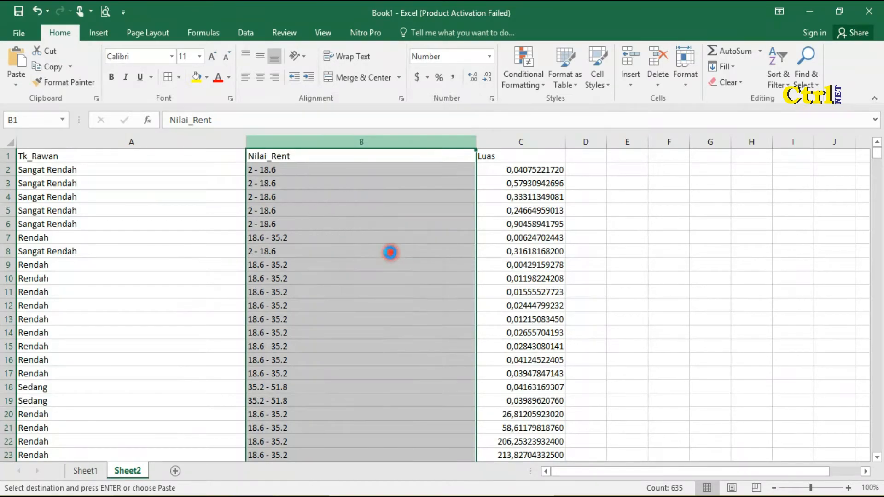
- Turn on filtering for the Sheet2 header row and filter Tk_Rawan to show only the Sangat Rendah records
{"action": "left_click", "coordinate": [397, 251]}
{"action": "left_click", "coordinate": [132, 153]}
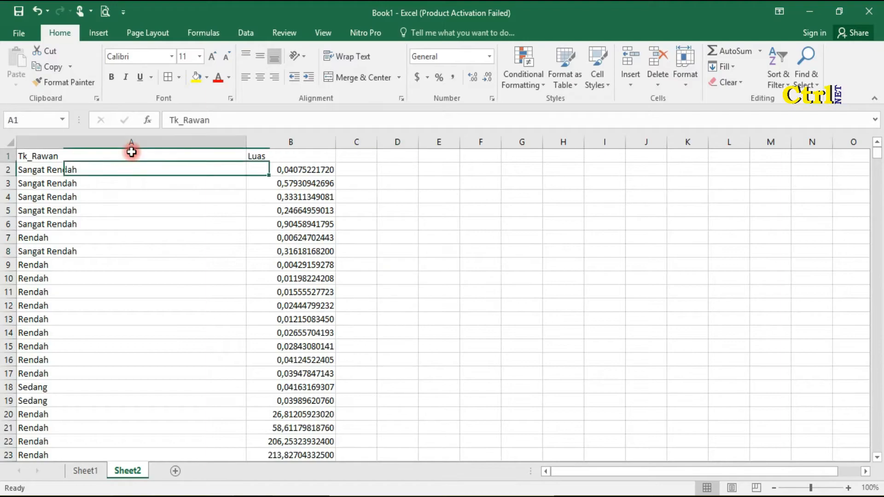
{"action": "left_click", "coordinate": [781, 85]}
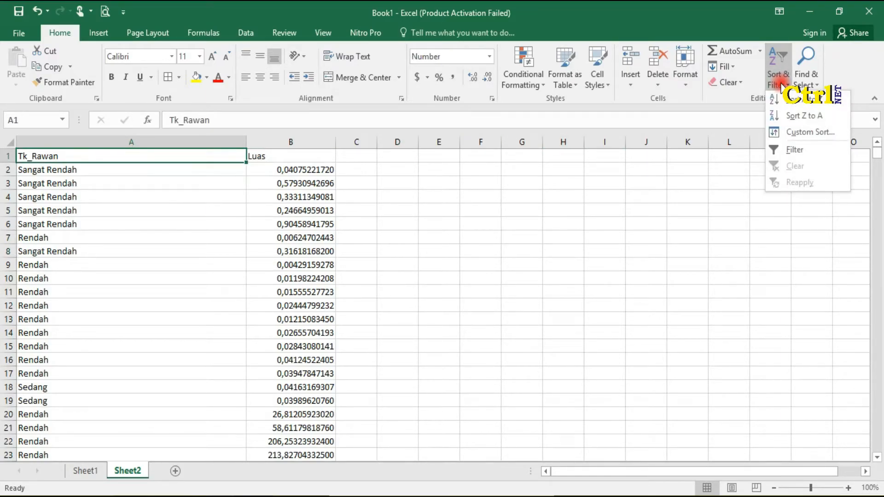
{"action": "left_click", "coordinate": [795, 150]}
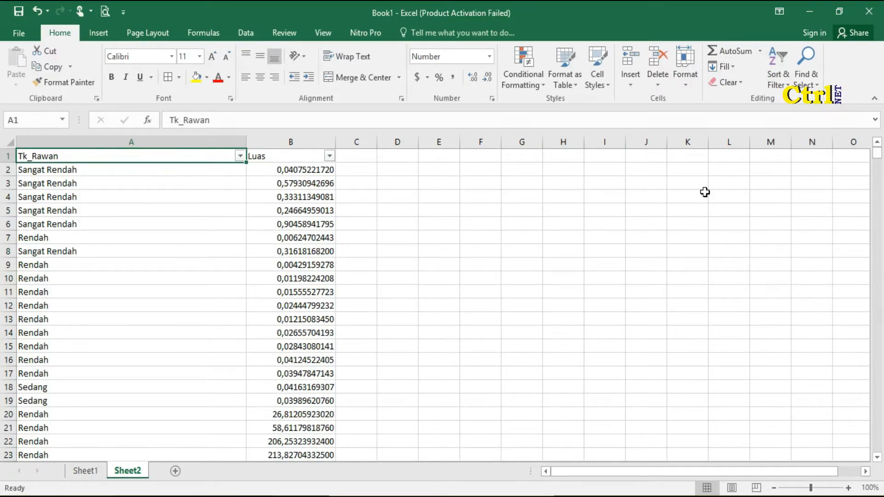
{"action": "left_click", "coordinate": [240, 156]}
{"action": "left_click", "coordinate": [115, 288]}
{"action": "left_click", "coordinate": [113, 311]}
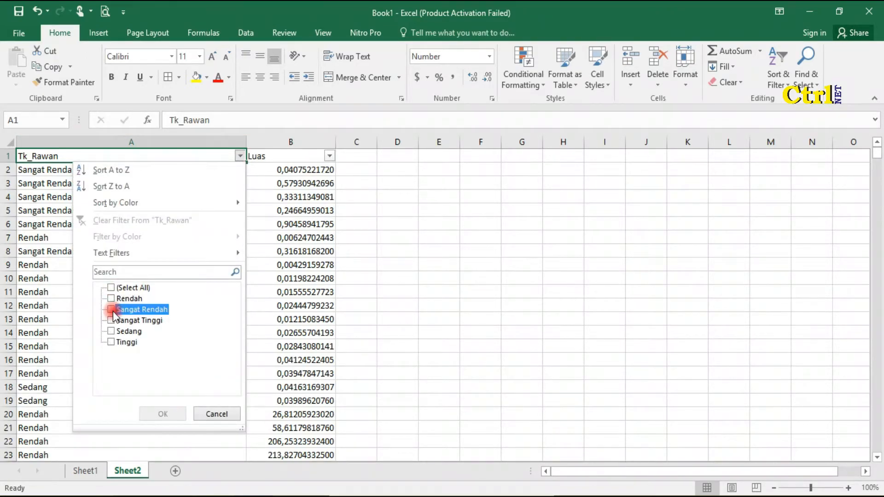
{"action": "left_click", "coordinate": [176, 415]}
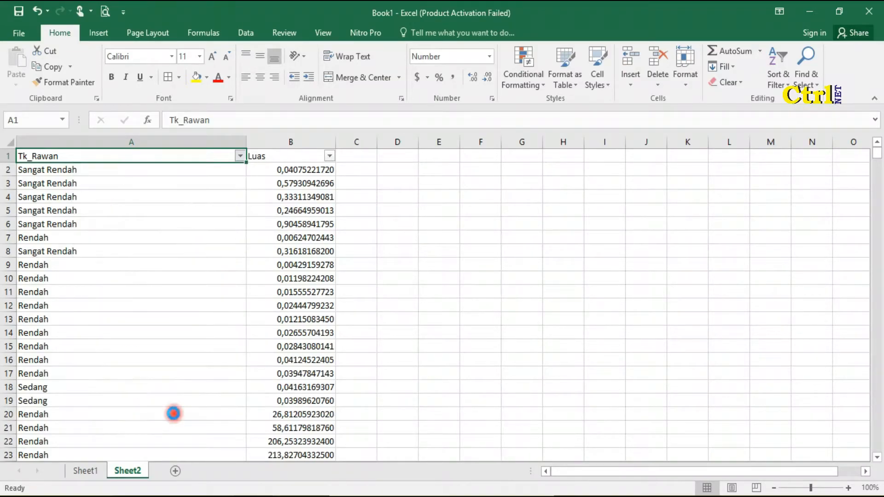
{"action": "left_click", "coordinate": [391, 321]}
- Copy the filtered Sangat Rendah Luas values into a new sheet starting at B2, and widen column B to fit them
{"action": "left_click_drag", "start_coordinate": [295, 173], "coordinate": [296, 236]}
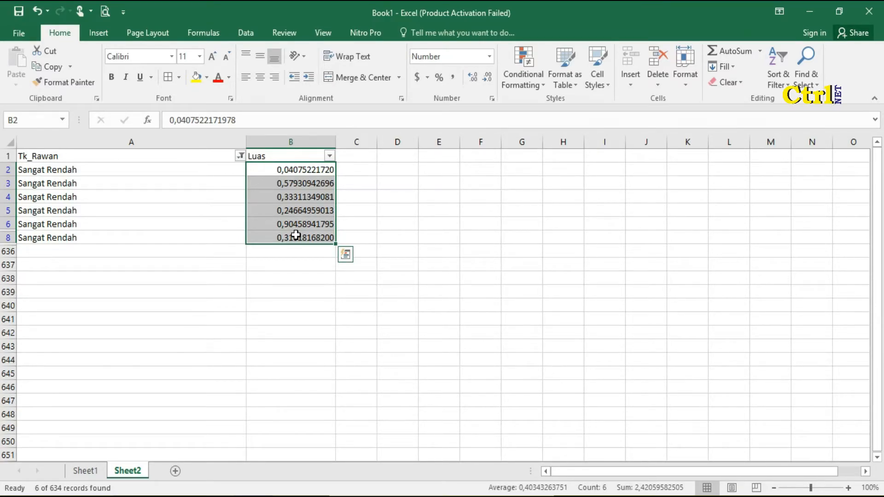
{"action": "key", "text": "ctrl+c"}
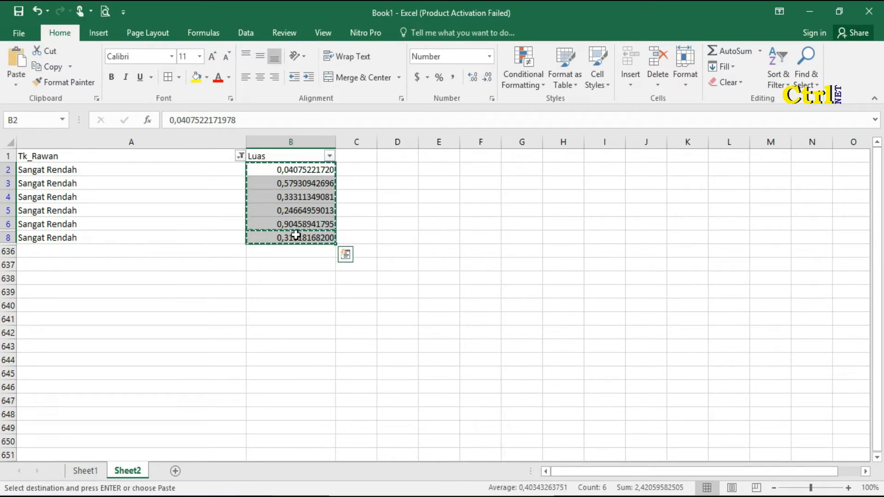
{"action": "left_click", "coordinate": [175, 471]}
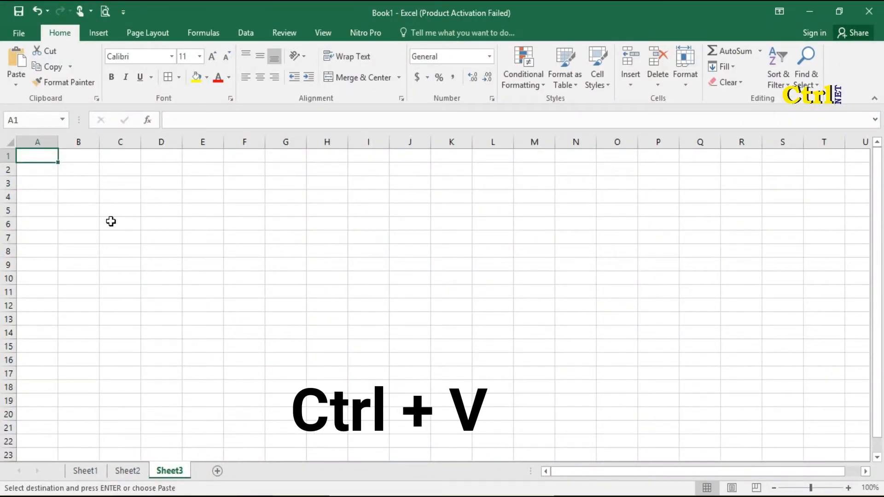
{"action": "left_click", "coordinate": [80, 174]}
{"action": "key", "text": "ctrl+v"}
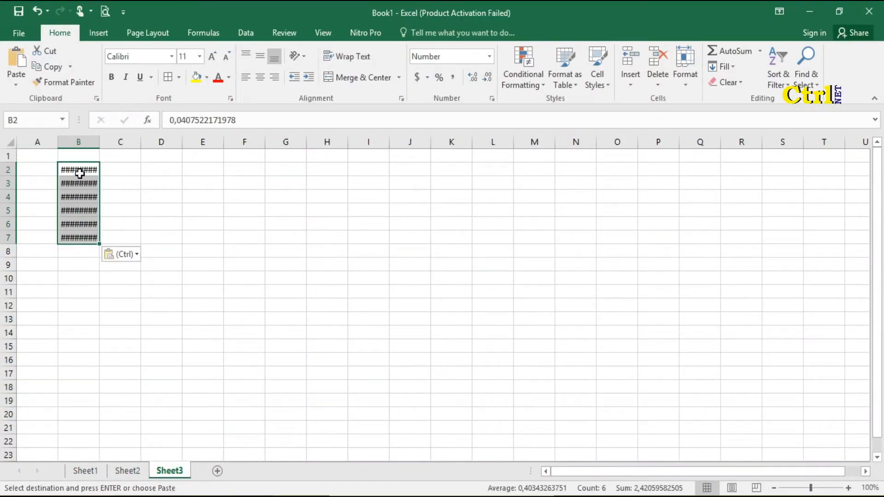
{"action": "left_click_drag", "start_coordinate": [101, 140], "coordinate": [138, 140]}
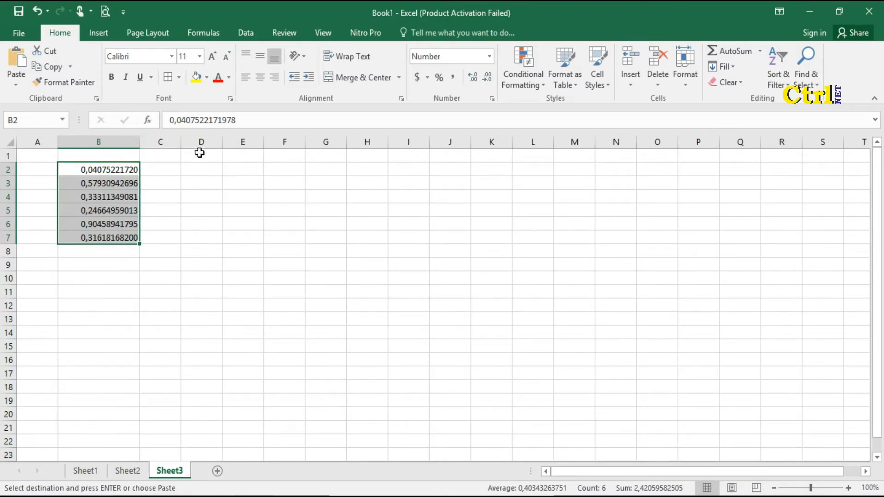
- Label cell B1 as Sangat Rendah and total the areas in B9 with =SUM(B2:B7)
{"action": "left_click", "coordinate": [115, 152]}
{"action": "type", "text": "S"}
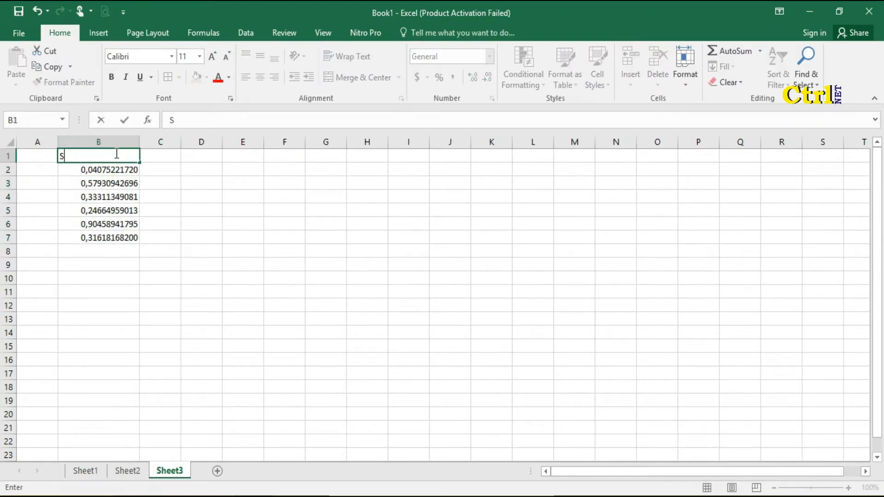
{"action": "type", "text": "angat Rendah"}
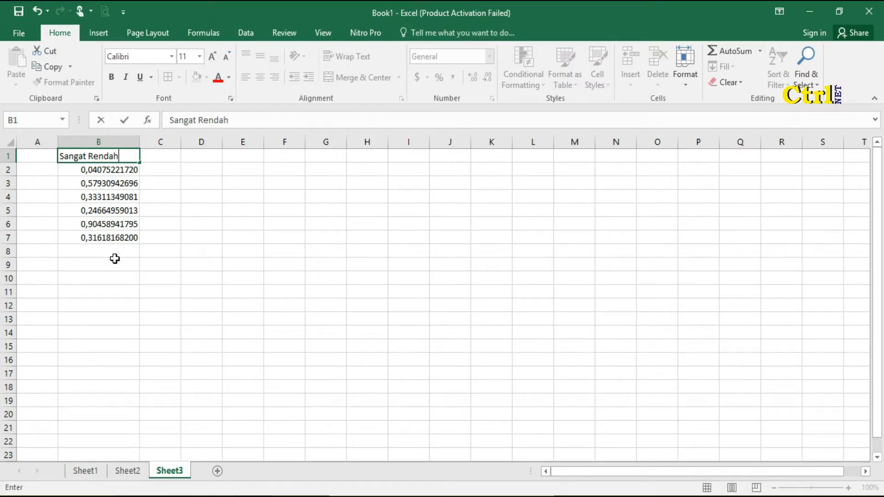
{"action": "left_click", "coordinate": [114, 262]}
{"action": "type", "text": "="}
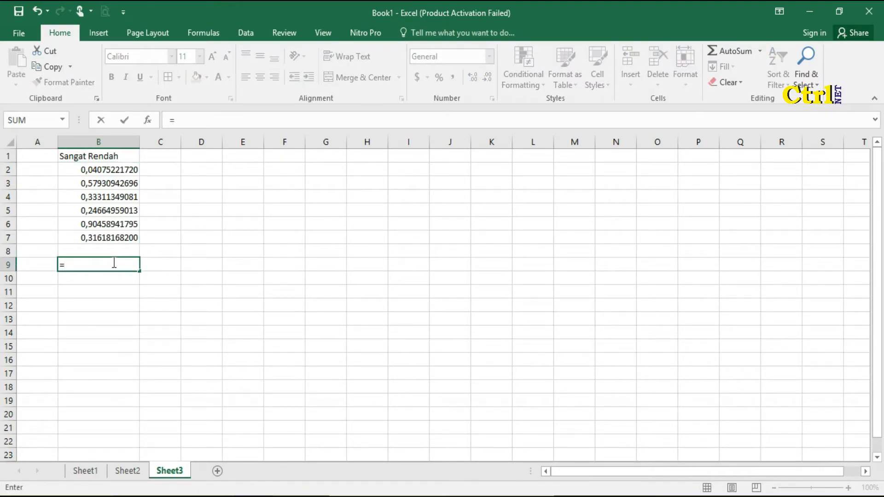
{"action": "type", "text": "sum("}
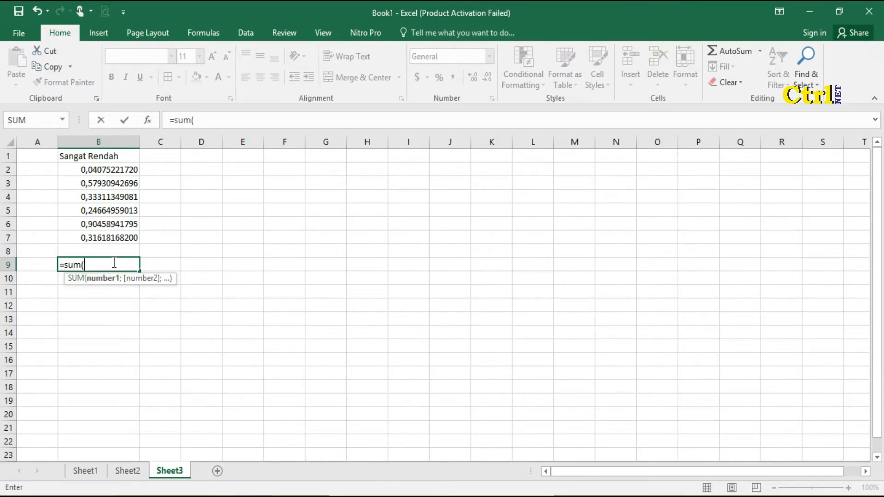
{"action": "left_click_drag", "start_coordinate": [127, 169], "coordinate": [125, 238]}
{"action": "key", "text": "Return"}
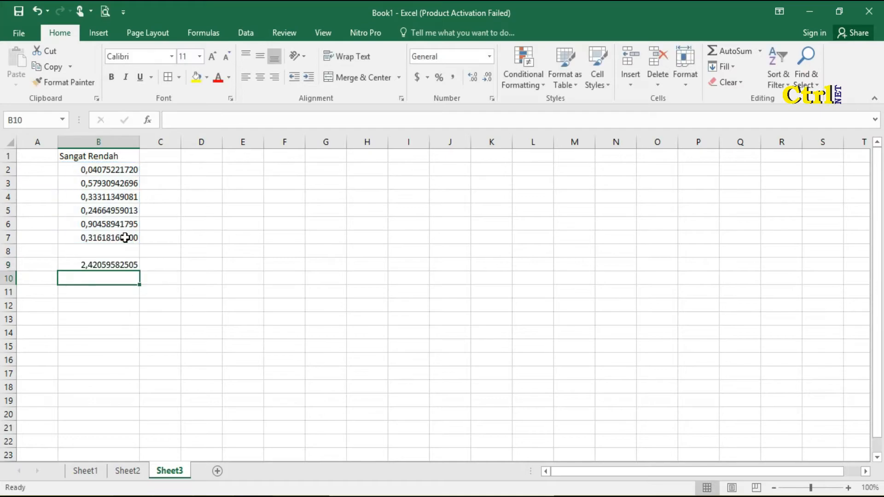
- Reduce the Sangat Rendah total in B9 to two decimal places
{"action": "left_click", "coordinate": [119, 264]}
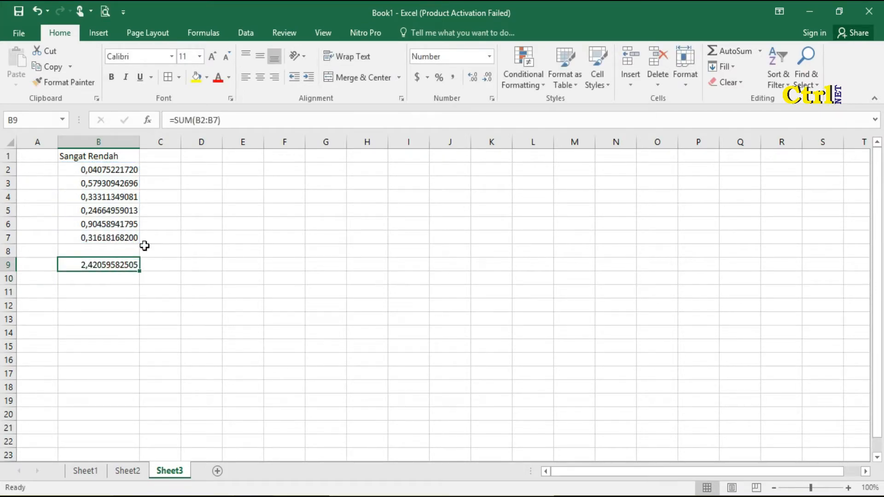
{"action": "left_click", "coordinate": [488, 77]}
{"action": "left_click", "coordinate": [488, 77]}
{"action": "left_click", "coordinate": [489, 78]}
{"action": "left_click", "coordinate": [488, 77]}
{"action": "left_click", "coordinate": [488, 78]}
{"action": "left_click", "coordinate": [488, 78]}
{"action": "left_click", "coordinate": [488, 77]}
{"action": "left_click", "coordinate": [488, 77]}
{"action": "left_click", "coordinate": [488, 78]}
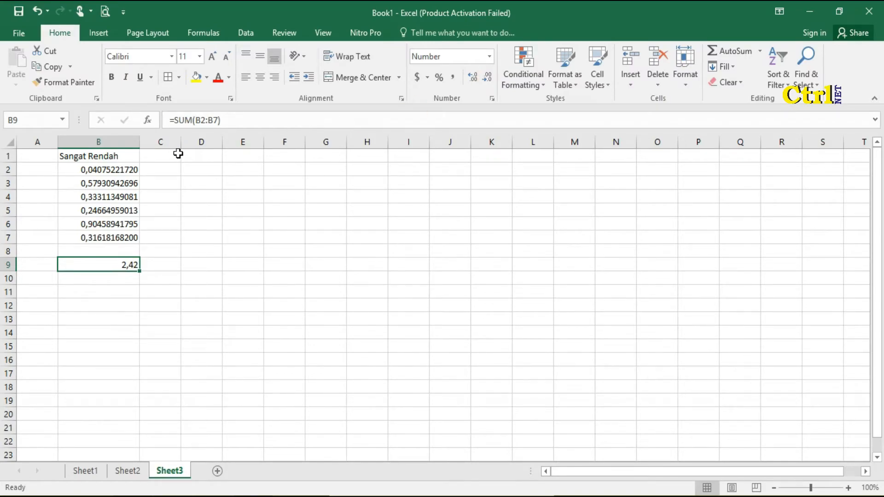
- Enter the headings Rendah in D1, Sedang in F1, Tinggi in H1 and Sangat Tinggi in J1
{"action": "left_click", "coordinate": [204, 159]}
{"action": "type", "text": "Renda"}
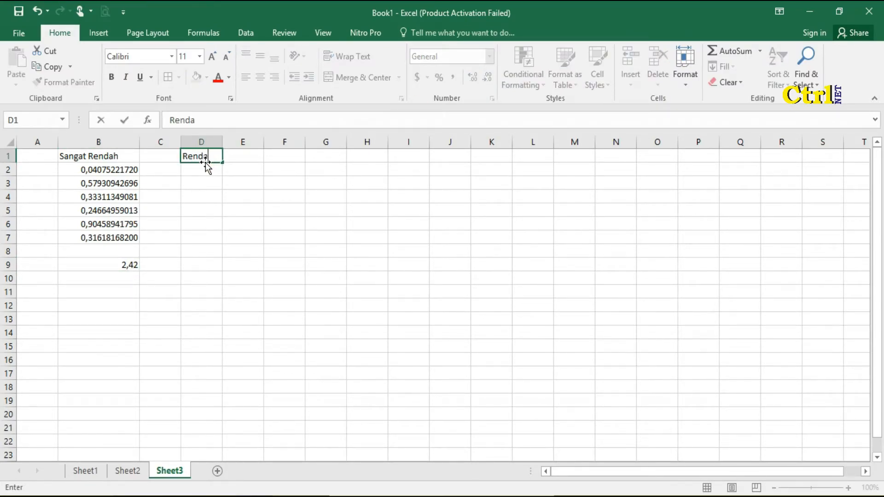
{"action": "key", "text": "Tab"}
{"action": "key", "text": "Tab"}
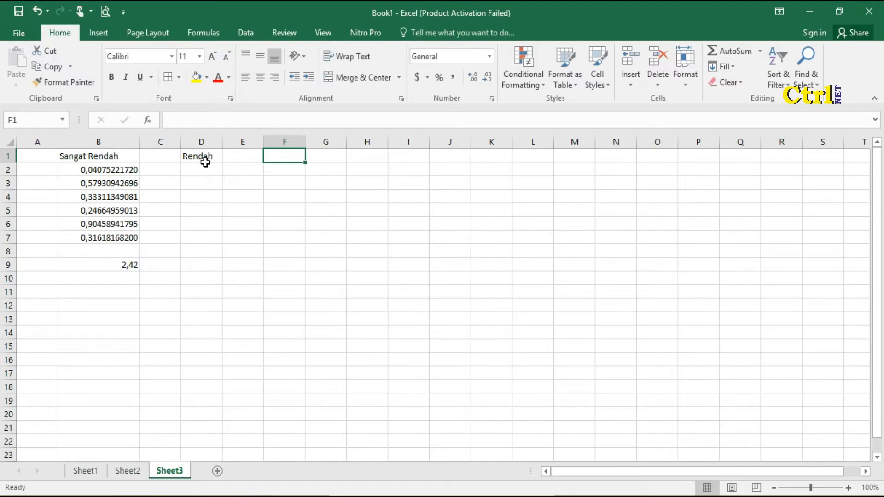
{"action": "type", "text": "Sedang"}
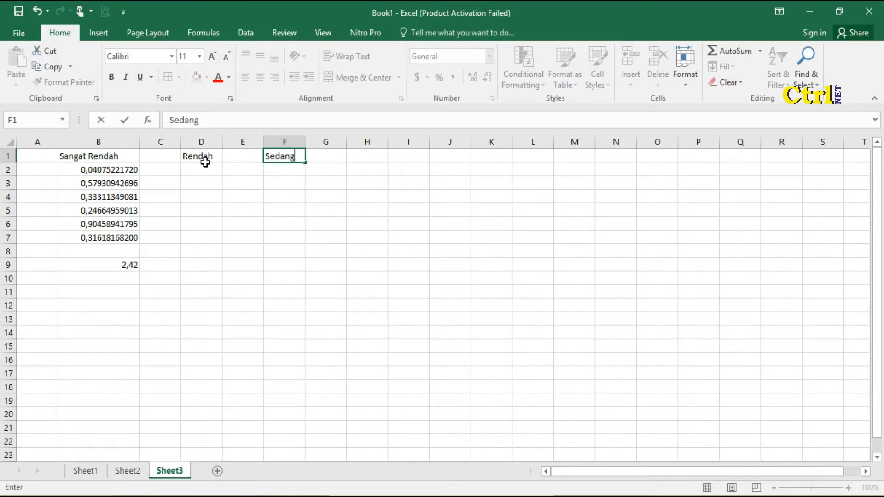
{"action": "key", "text": "Tab"}
{"action": "key", "text": "Tab"}
{"action": "key", "text": "Left"}
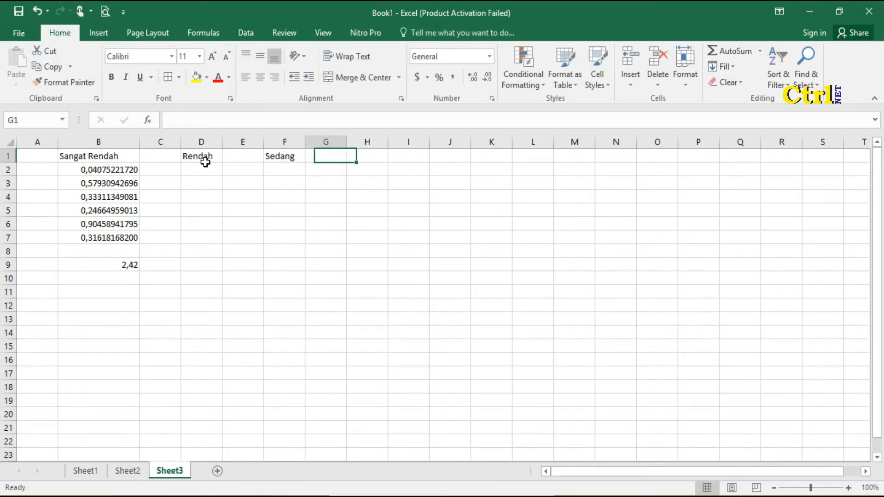
{"action": "key", "text": "Right"}
{"action": "type", "text": "T"}
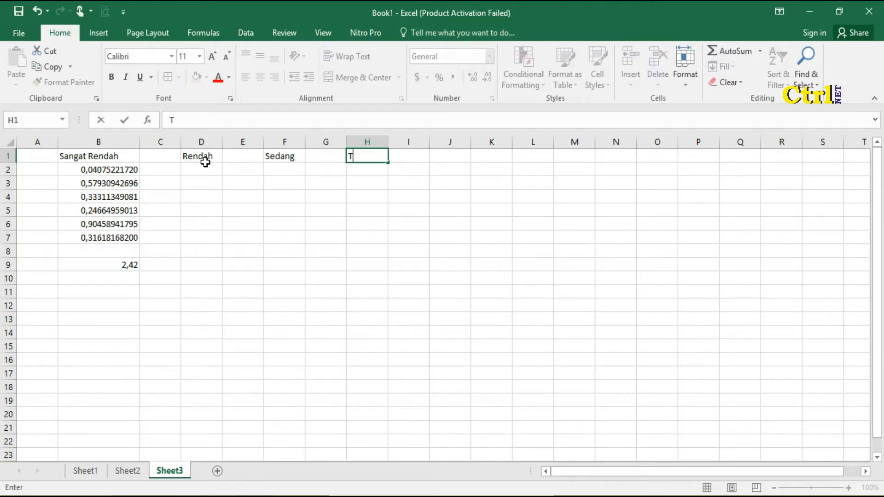
{"action": "key", "text": "Tab"}
{"action": "key", "text": "Tab"}
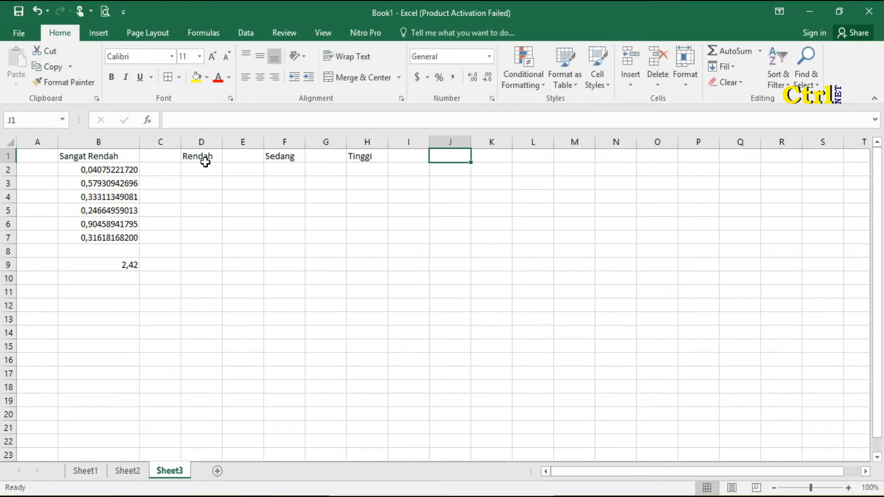
{"action": "type", "text": "Sangat"}
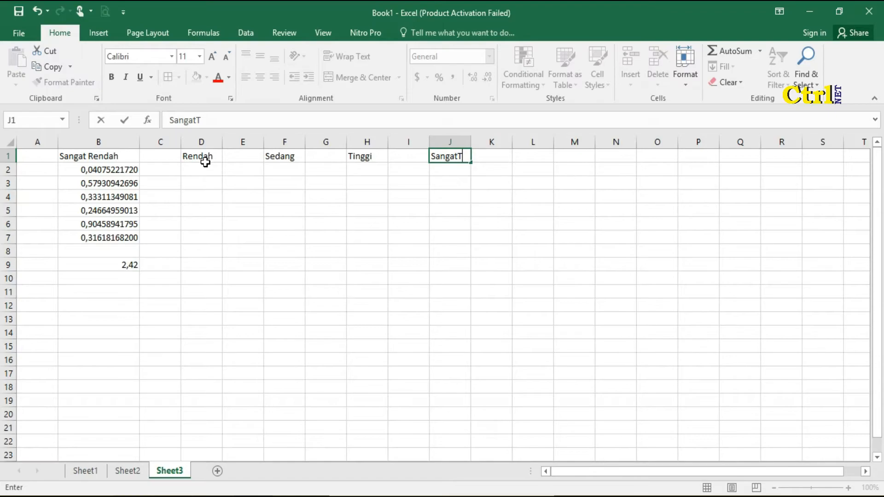
{"action": "type", "text": " Tinggi"}
- Change the Tk_Rawan filter on Sheet2 to show only the Rendah records
{"action": "left_click", "coordinate": [132, 472]}
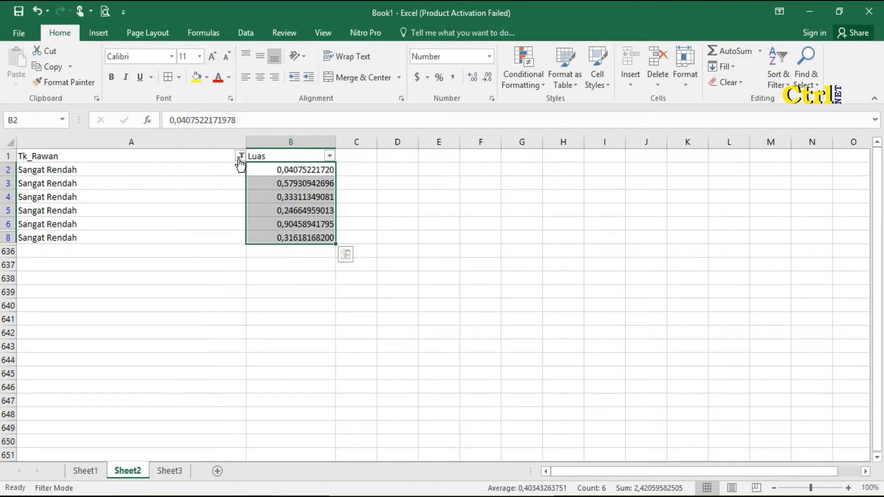
{"action": "left_click", "coordinate": [240, 155]}
{"action": "left_click", "coordinate": [111, 310]}
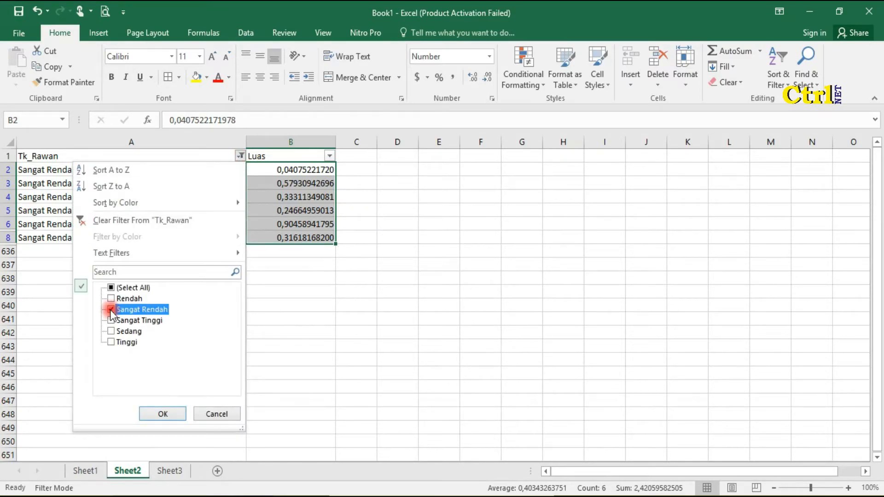
{"action": "left_click", "coordinate": [111, 299]}
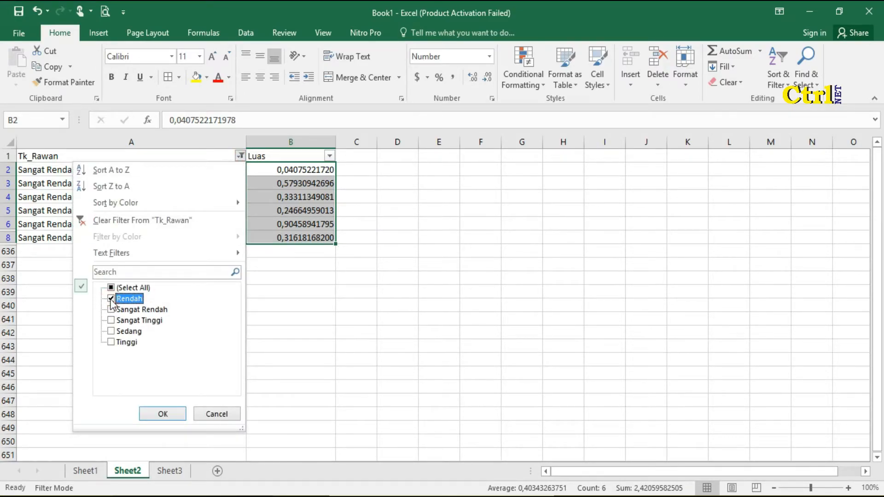
{"action": "left_click", "coordinate": [154, 413]}
{"action": "left_click", "coordinate": [459, 308]}
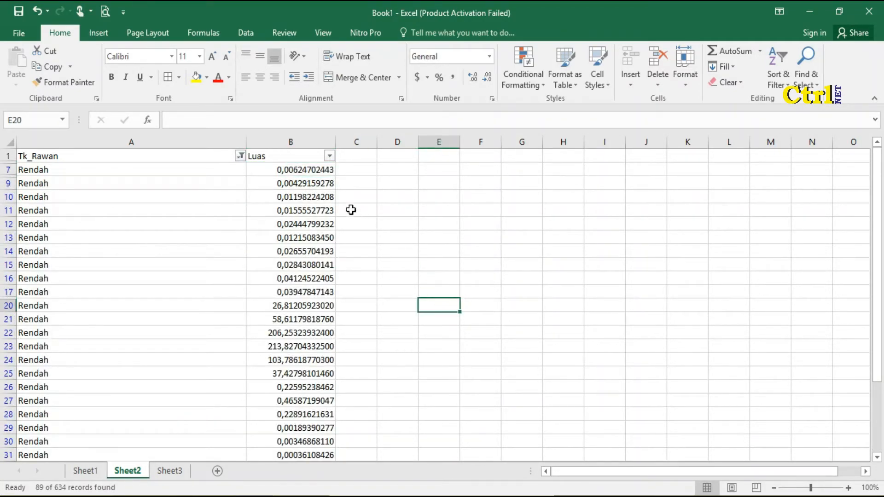
- Copy all filtered Rendah Luas values from Sheet2 into Sheet3 under the Rendah heading, starting at D2
{"action": "left_click", "coordinate": [301, 170]}
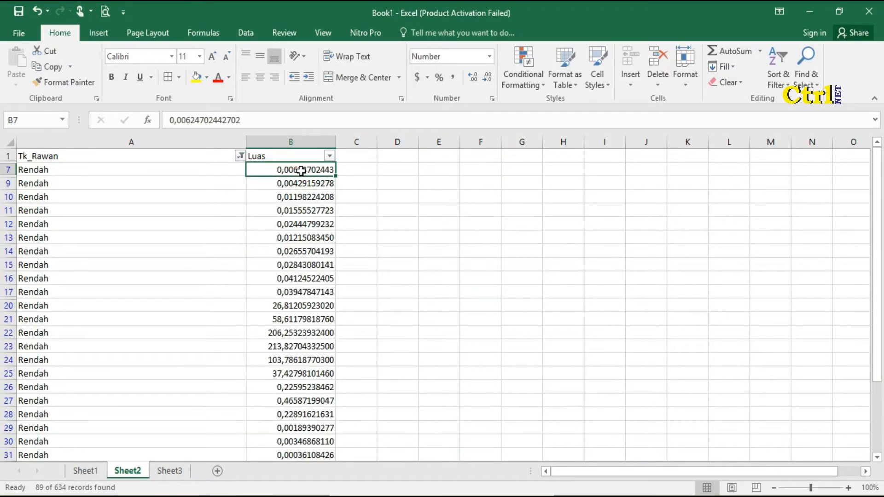
{"action": "key", "text": "ctrl+shift+Down"}
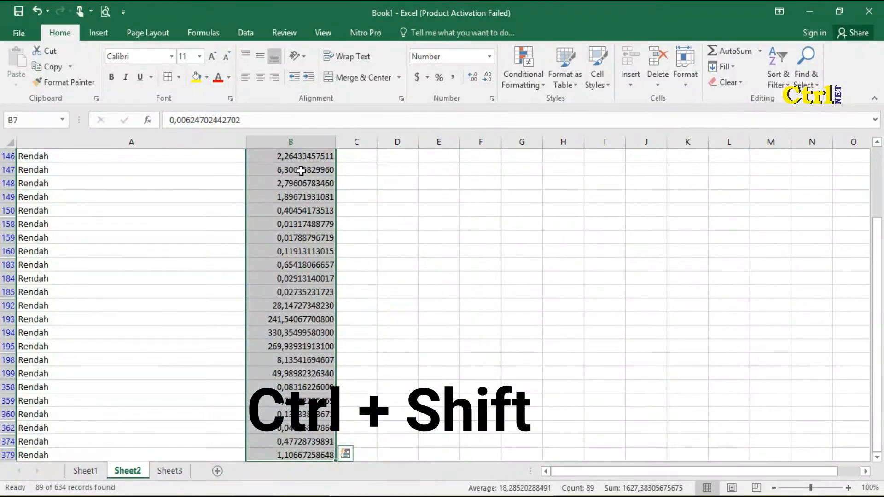
{"action": "key", "text": "ctrl+c"}
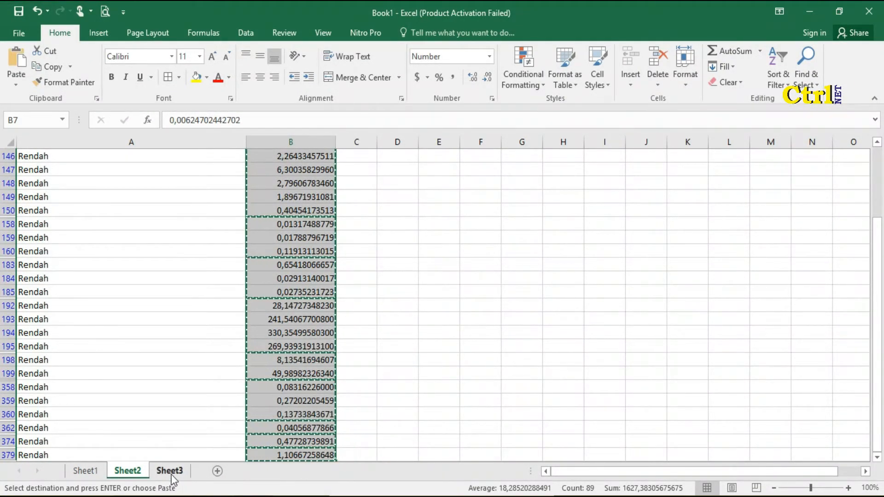
{"action": "left_click", "coordinate": [170, 470]}
{"action": "left_click", "coordinate": [194, 171]}
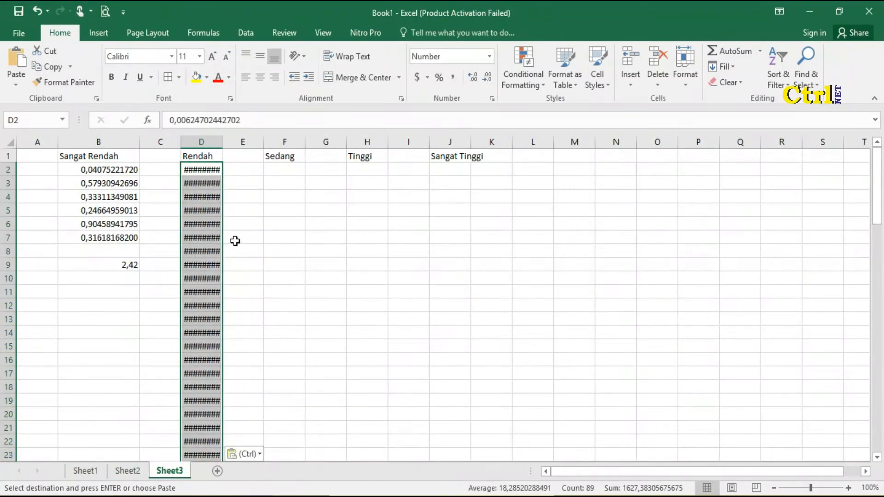
- Reduce the pasted Rendah values in column D to two decimal places
{"action": "left_click", "coordinate": [488, 79]}
{"action": "left_click", "coordinate": [488, 78]}
{"action": "left_click", "coordinate": [488, 79]}
{"action": "left_click", "coordinate": [488, 78]}
{"action": "left_click", "coordinate": [488, 78]}
{"action": "left_click", "coordinate": [489, 78]}
{"action": "left_click", "coordinate": [488, 78]}
{"action": "left_click", "coordinate": [488, 78]}
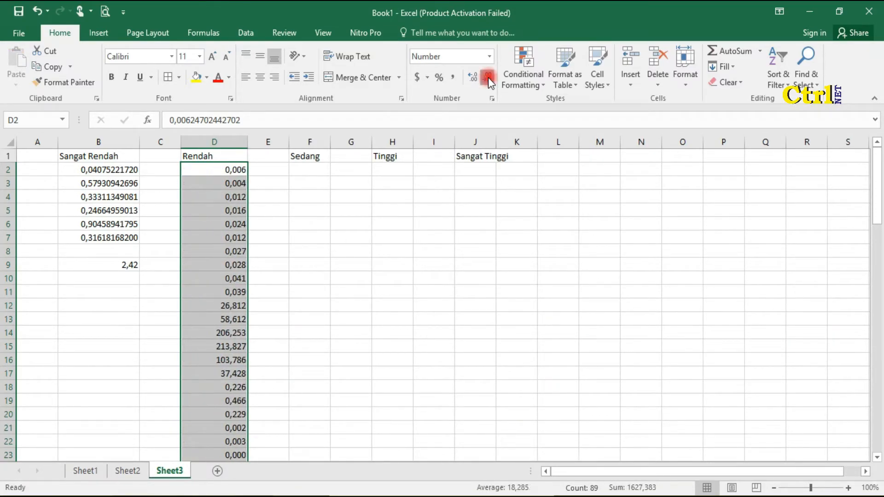
{"action": "left_click", "coordinate": [488, 79]}
- Total the Rendah values in E2 with a SUM formula covering D2:D90
{"action": "left_click_drag", "start_coordinate": [252, 180], "coordinate": [262, 171]}
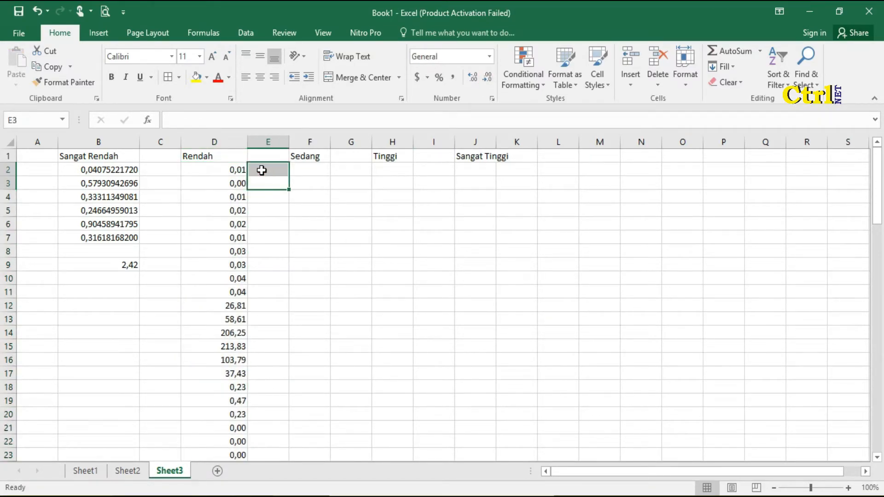
{"action": "left_click", "coordinate": [261, 171]}
{"action": "type", "text": "=s"}
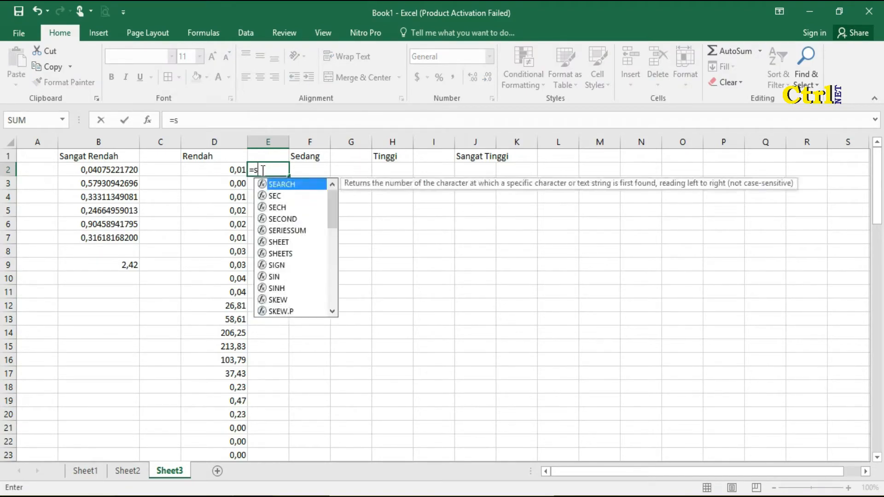
{"action": "type", "text": "um("}
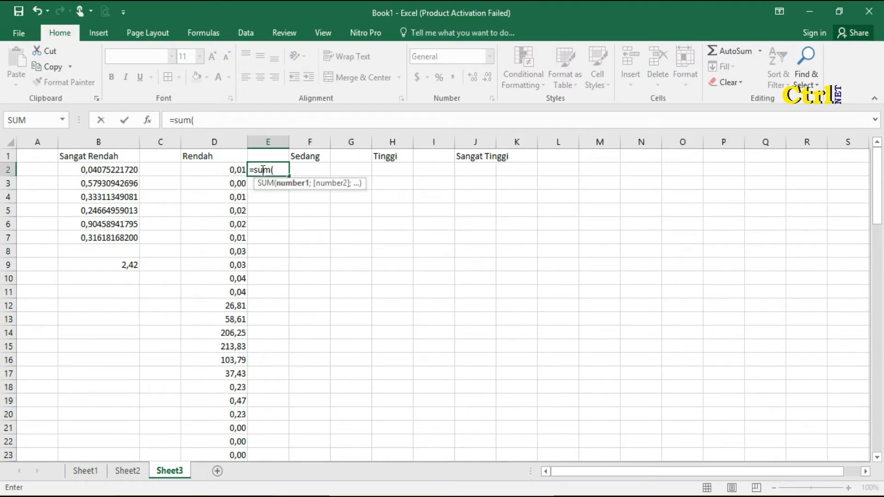
{"action": "left_click", "coordinate": [217, 170]}
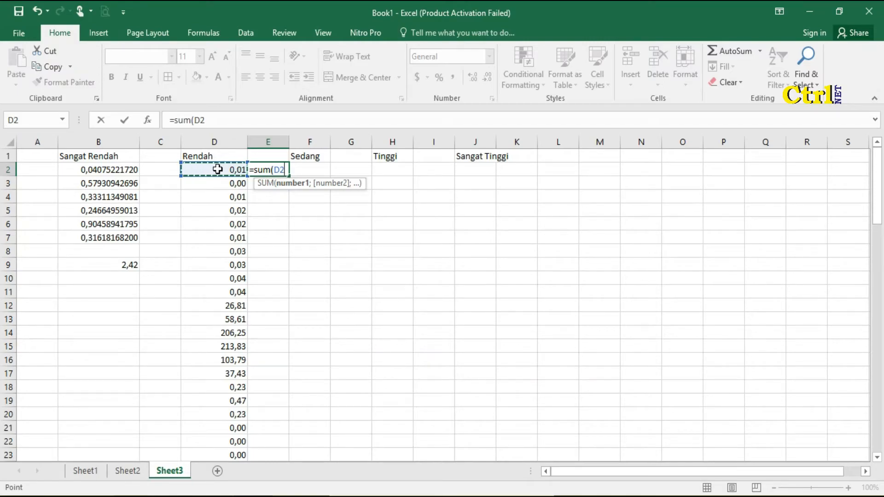
{"action": "key", "text": "ctrl+shift+Down"}
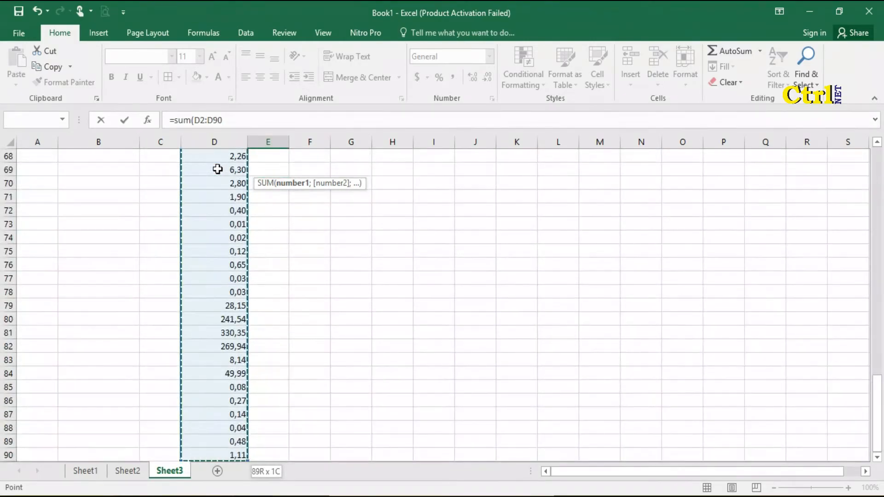
{"action": "left_click", "coordinate": [245, 122]}
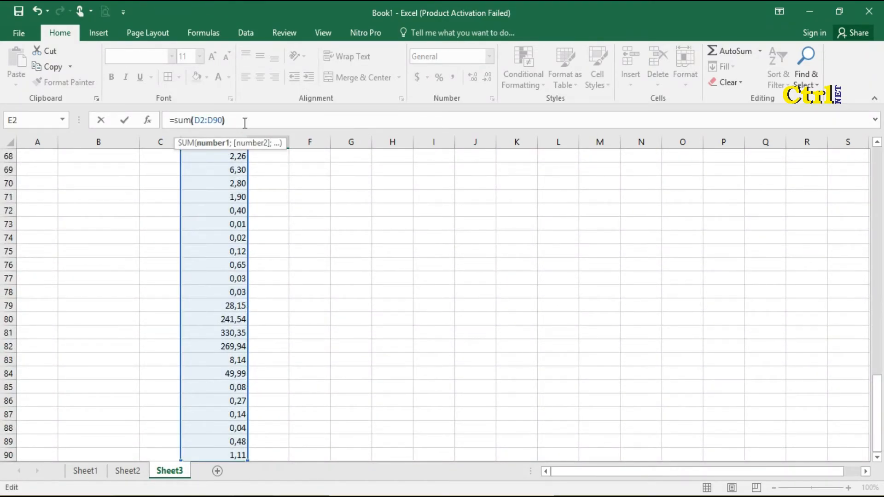
{"action": "key", "text": "Return"}
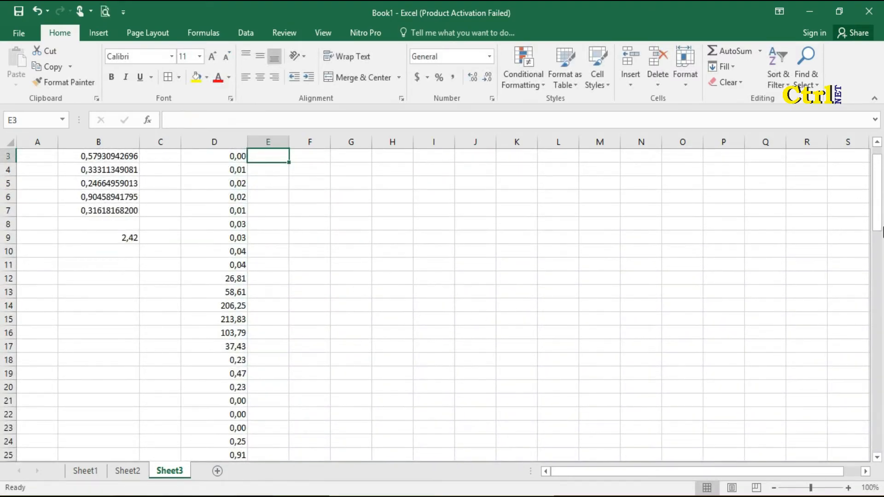
{"action": "scroll", "coordinate": [883, 232], "scroll_direction": "up", "scroll_amount": 1}
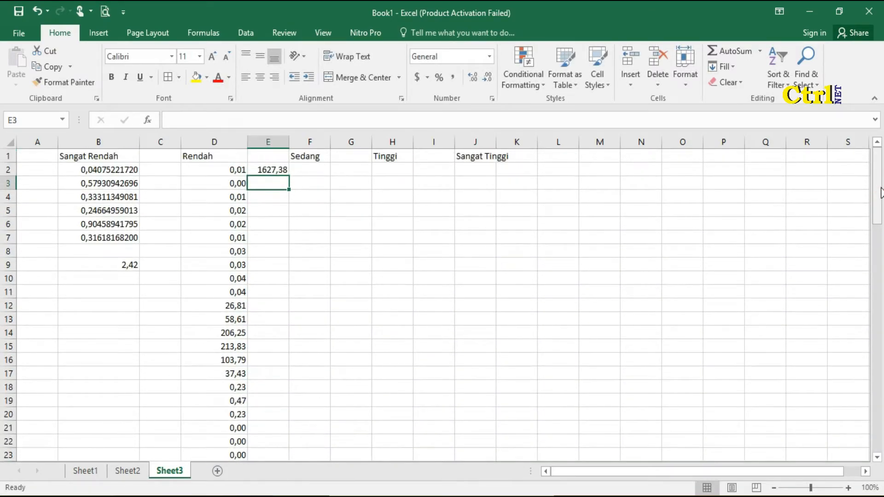
- Change the Tk_Rawan filter on Sheet2 to show only the Sedang records
{"action": "left_click", "coordinate": [132, 472]}
{"action": "left_click_drag", "start_coordinate": [883, 281], "coordinate": [877, 212]}
{"action": "left_click", "coordinate": [240, 156]}
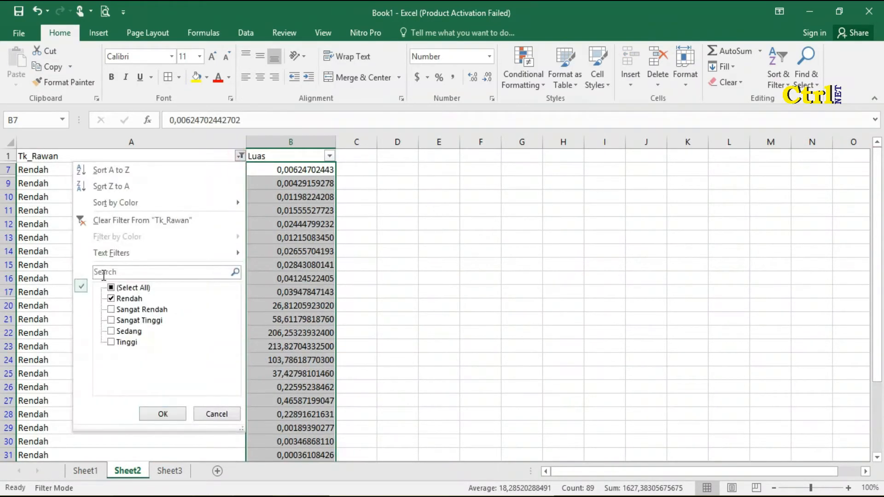
{"action": "left_click", "coordinate": [111, 298]}
{"action": "left_click", "coordinate": [111, 331]}
{"action": "left_click", "coordinate": [162, 414]}
- Copy all filtered Sedang Luas values from Sheet2 into Sheet3 under the Sedang heading, starting at F2
{"action": "left_click", "coordinate": [319, 170]}
{"action": "key", "text": "ctrl+shift+Down"}
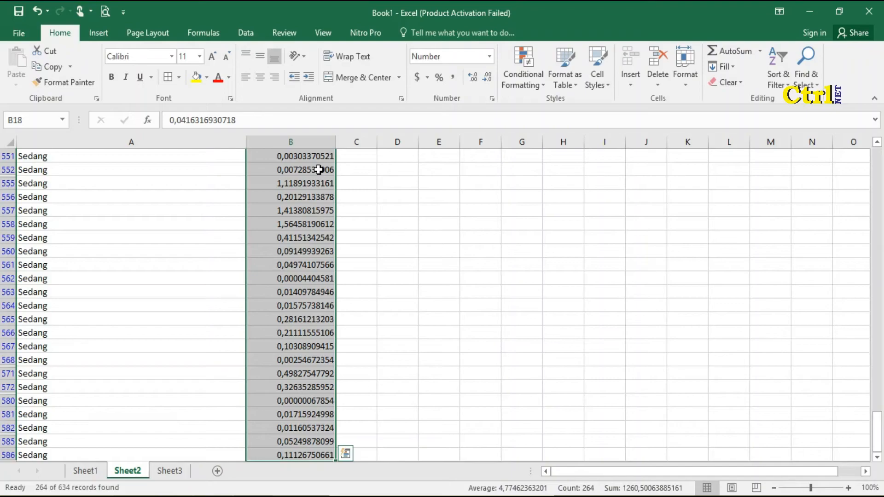
{"action": "key", "text": "ctrl+c"}
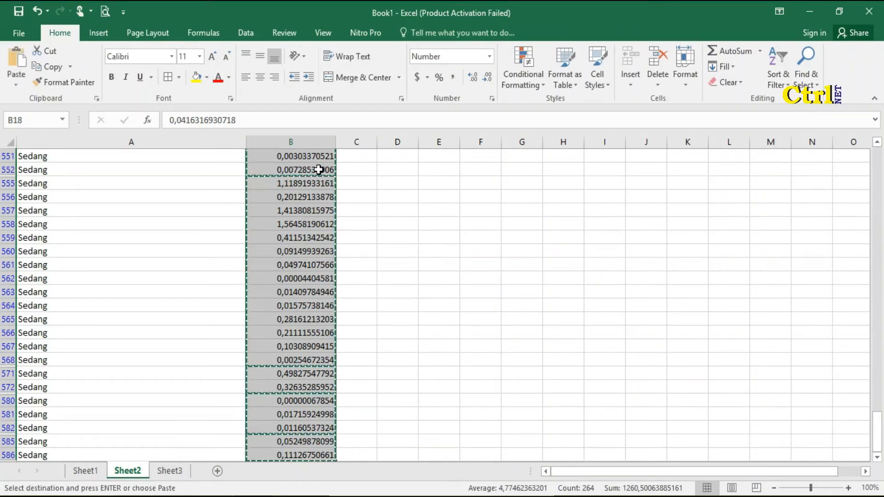
{"action": "left_click", "coordinate": [169, 471]}
{"action": "left_click", "coordinate": [318, 175]}
{"action": "key", "text": "ctrl+v"}
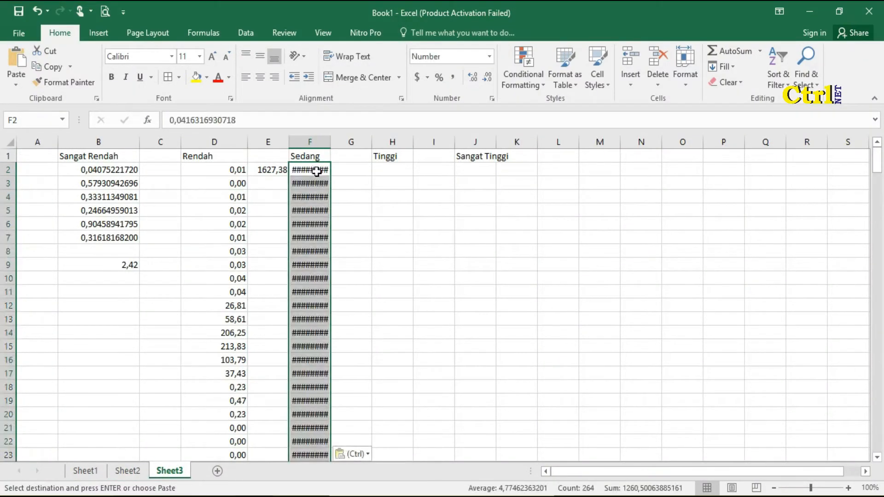
- Reduce the pasted Sedang values in column F to six decimal places
{"action": "left_click", "coordinate": [487, 78]}
{"action": "left_click", "coordinate": [487, 77]}
{"action": "left_click", "coordinate": [487, 77]}
{"action": "left_click", "coordinate": [488, 77]}
{"action": "left_click", "coordinate": [487, 77]}
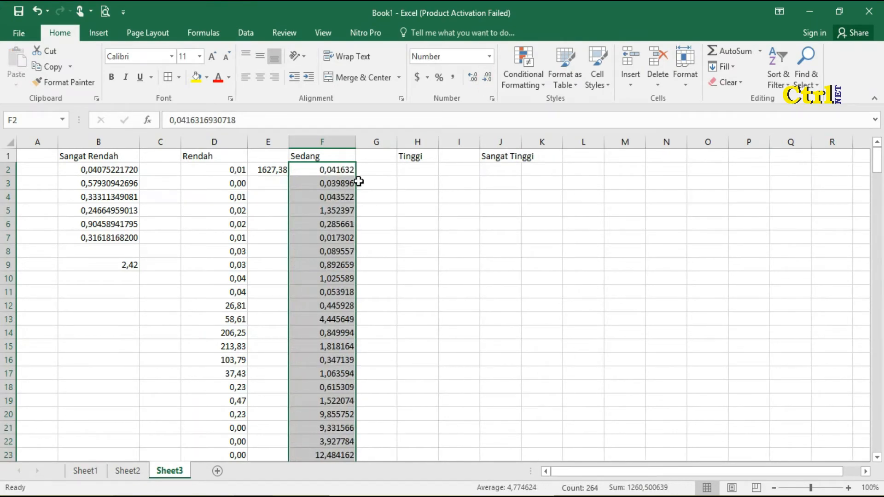
- Total the Sedang values in G2 with a SUM formula covering F2:F265
{"action": "left_click", "coordinate": [373, 169]}
{"action": "type", "text": "=sum("}
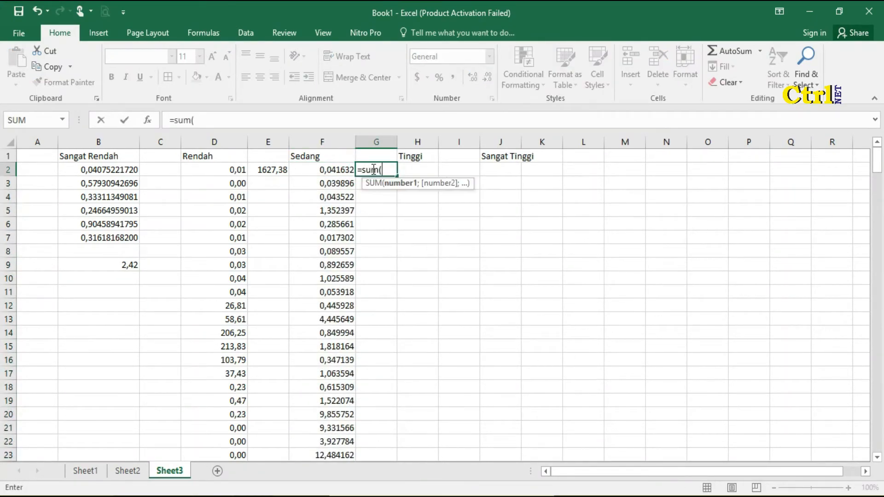
{"action": "left_click", "coordinate": [338, 174]}
{"action": "key", "text": "ctrl+shift+Down"}
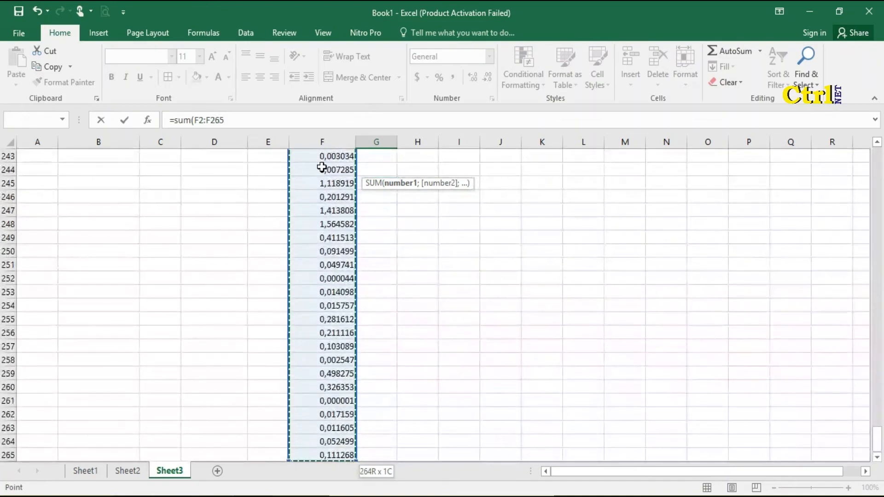
{"action": "left_click", "coordinate": [245, 119]}
{"action": "type", "text": ")"}
{"action": "key", "text": "Return"}
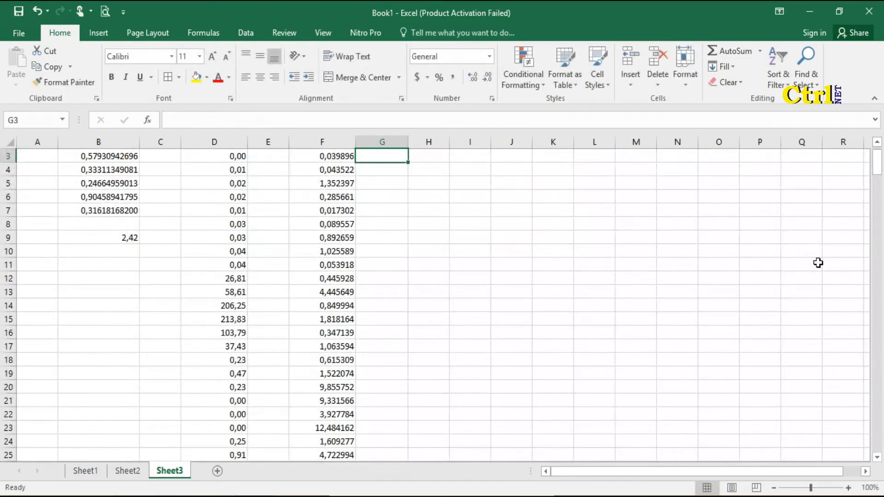
{"action": "scroll", "coordinate": [878, 163], "scroll_direction": "up", "scroll_amount": 1}
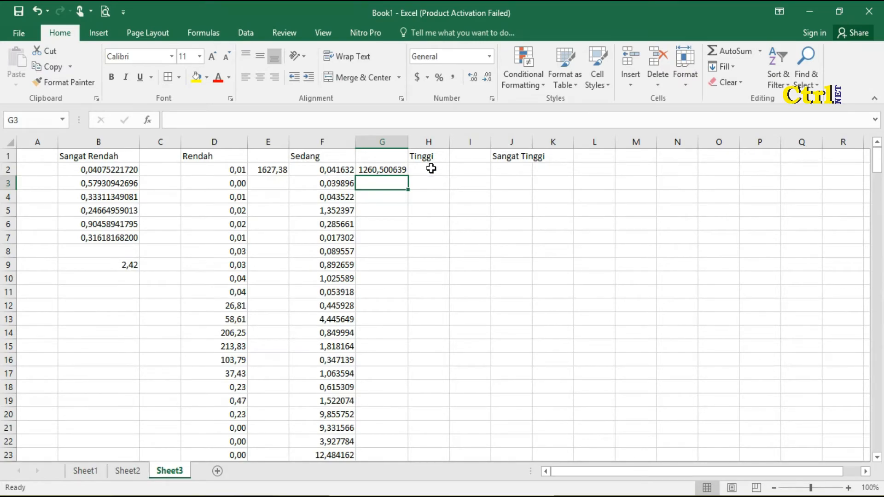
- Change the Tk_Rawan filter on Sheet2 to show only the Tinggi records
{"action": "left_click", "coordinate": [120, 470]}
{"action": "left_click_drag", "start_coordinate": [879, 415], "coordinate": [875, 152]}
{"action": "left_click", "coordinate": [240, 156]}
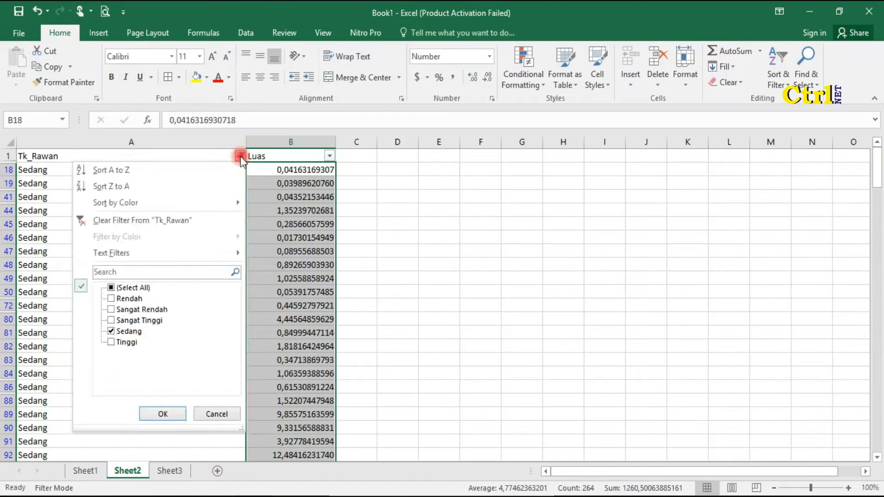
{"action": "left_click", "coordinate": [111, 331]}
{"action": "left_click", "coordinate": [111, 342]}
{"action": "left_click", "coordinate": [168, 414]}
{"action": "left_click", "coordinate": [371, 252]}
- Copy all filtered Tinggi Luas values from Sheet2 into Sheet3 under the Tinggi heading, starting at H2
{"action": "left_click", "coordinate": [291, 170]}
{"action": "key", "text": "ctrl+shift+Down"}
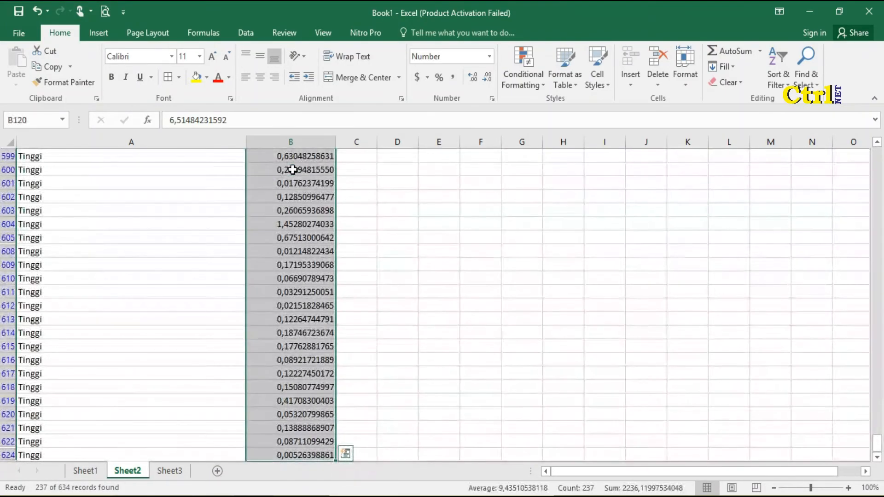
{"action": "key", "text": "ctrl+c"}
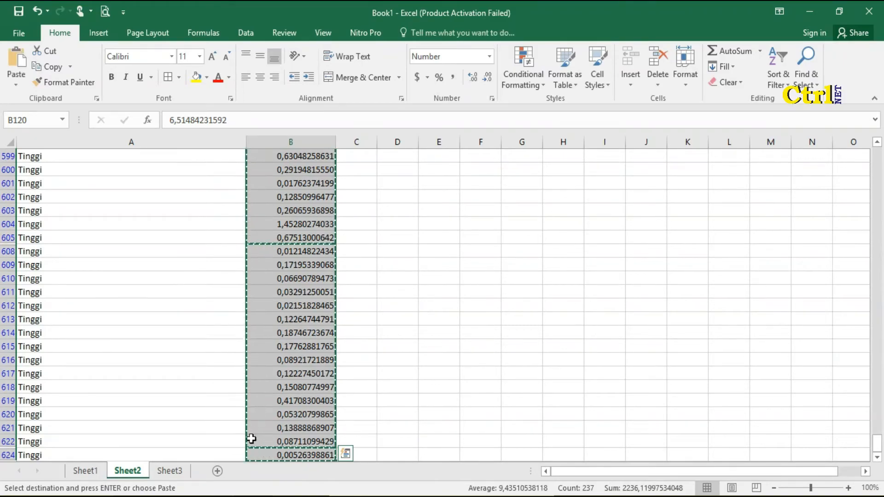
{"action": "left_click", "coordinate": [168, 477]}
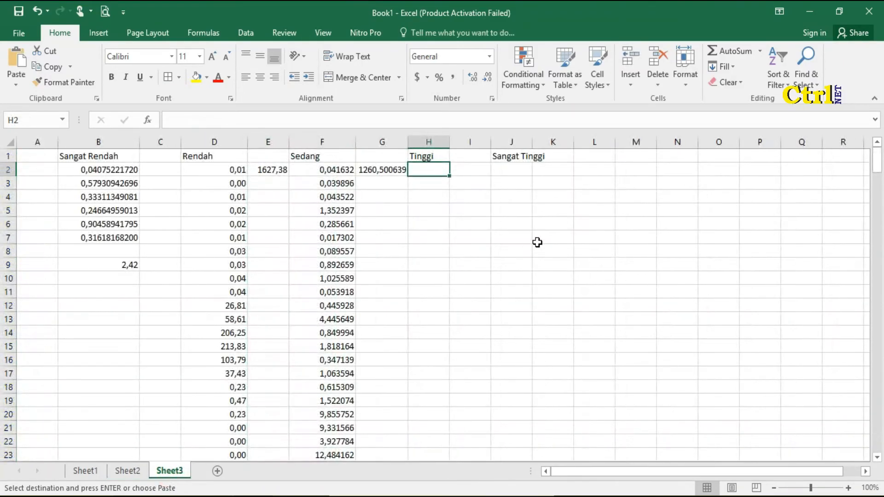
{"action": "key", "text": "ctrl+v"}
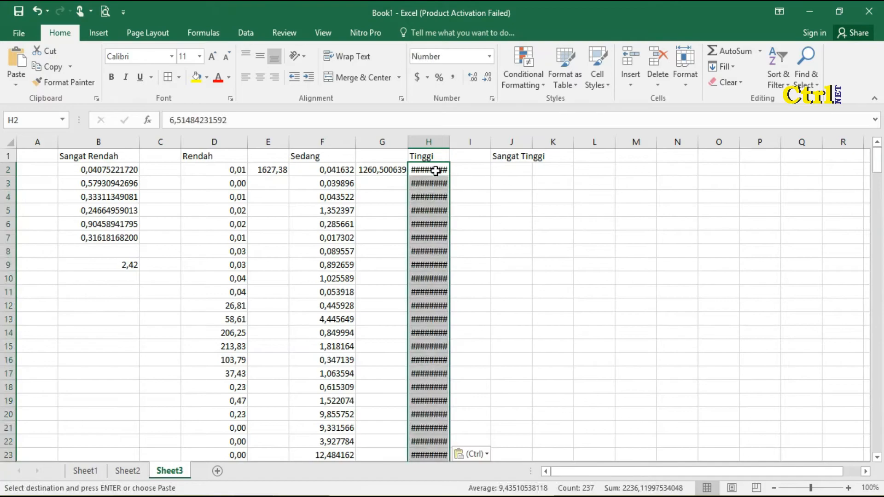
- Reduce the pasted Tinggi values in column H to eight decimal places
{"action": "left_click", "coordinate": [488, 77]}
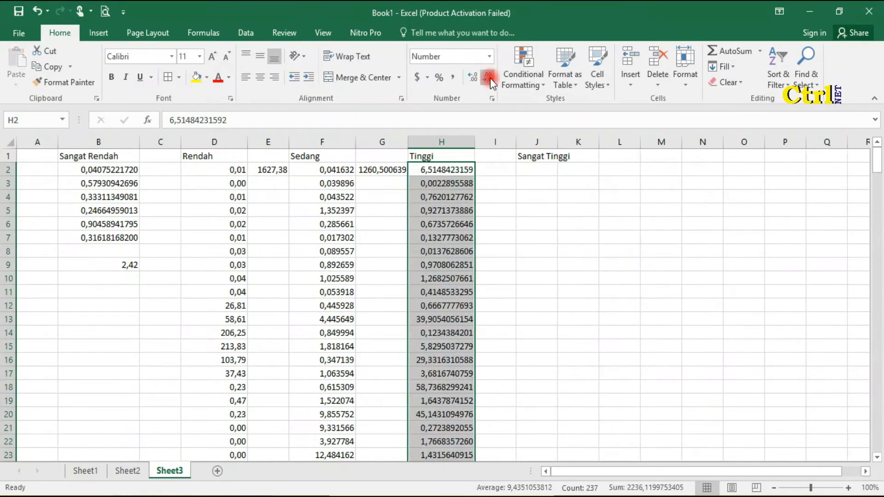
{"action": "left_click", "coordinate": [488, 78]}
{"action": "left_click", "coordinate": [489, 77]}
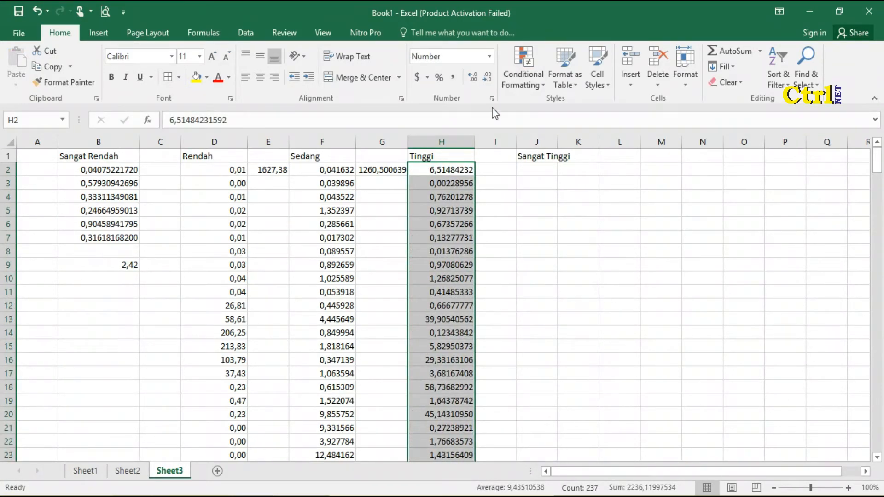
- Total the Tinggi values in I2 with a SUM formula covering H2:H238
{"action": "left_click", "coordinate": [499, 172]}
{"action": "type", "text": "=s"}
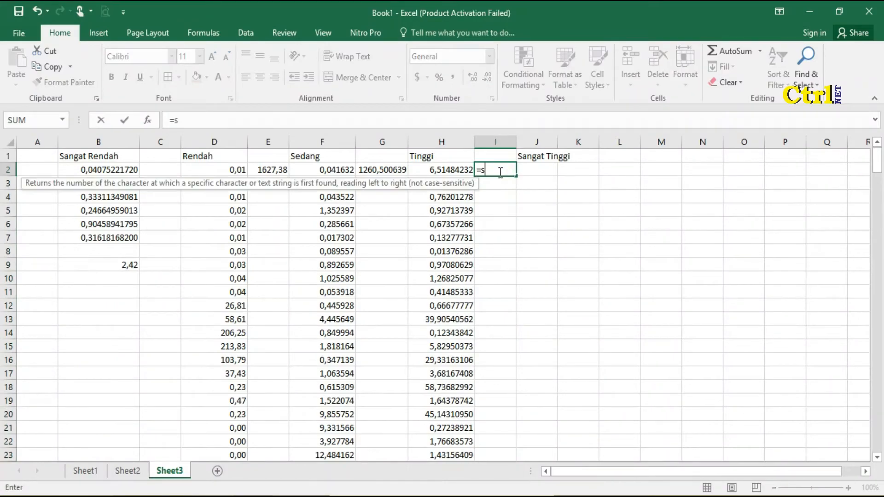
{"action": "type", "text": "um("}
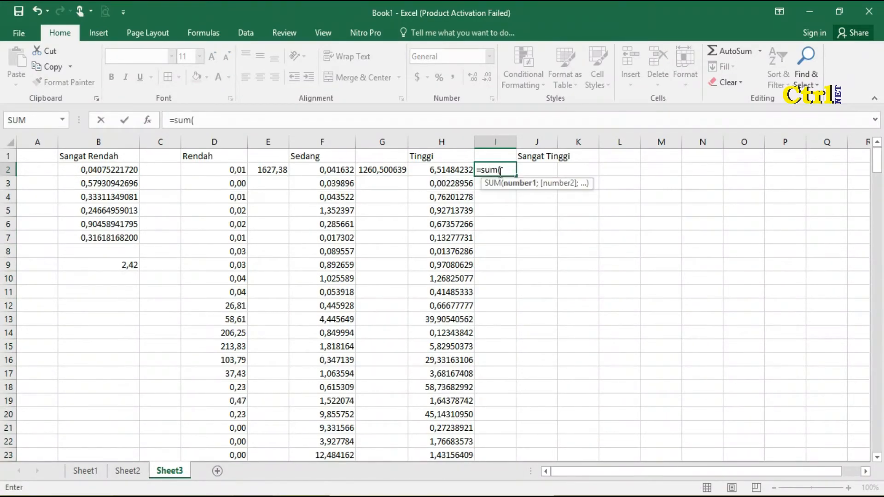
{"action": "left_click", "coordinate": [451, 174]}
{"action": "key", "text": "ctrl+shift+Down"}
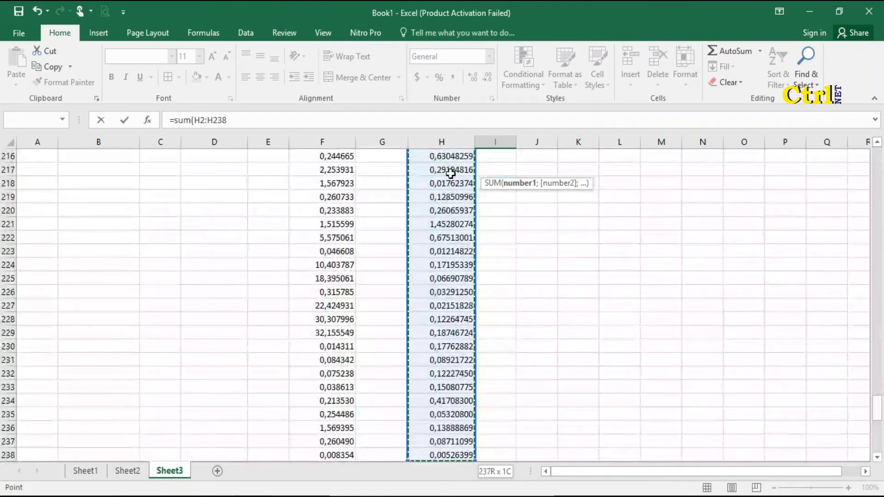
{"action": "left_click", "coordinate": [321, 119]}
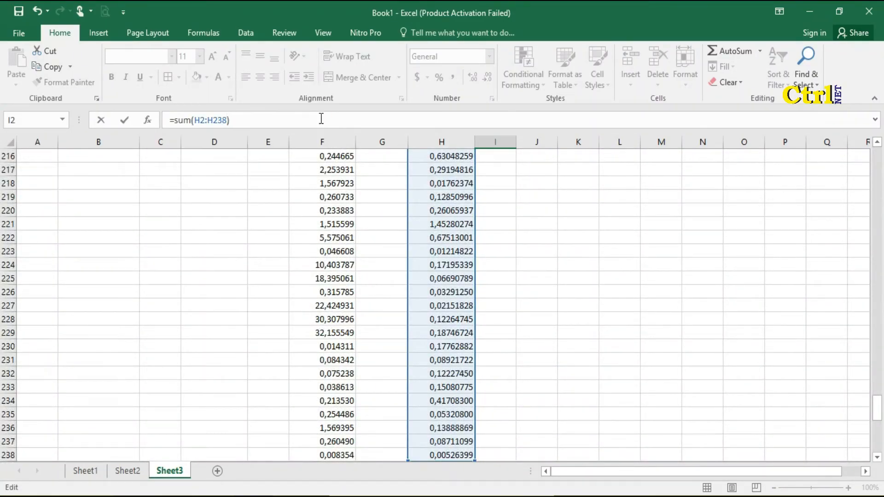
{"action": "key", "text": "Return"}
{"action": "left_click_drag", "start_coordinate": [877, 183], "coordinate": [878, 166]}
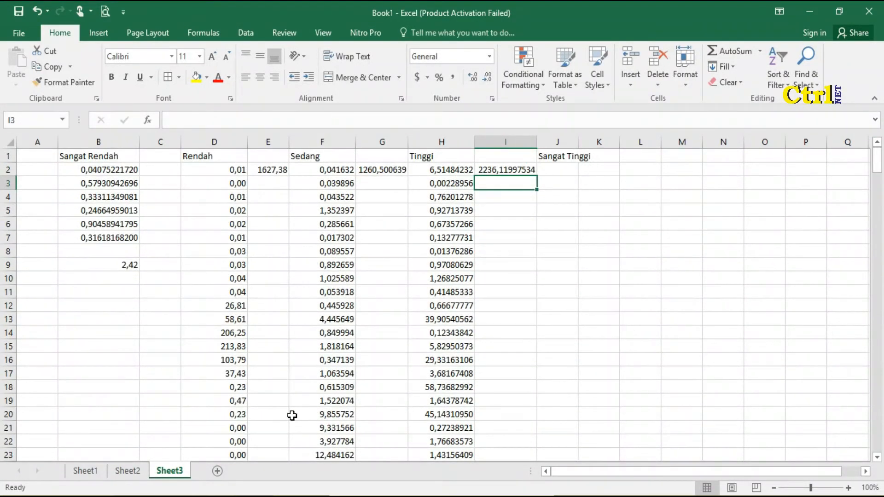
- Change the Tk_Rawan filter on Sheet2 to show only the Sangat Tinggi records
{"action": "left_click", "coordinate": [129, 471]}
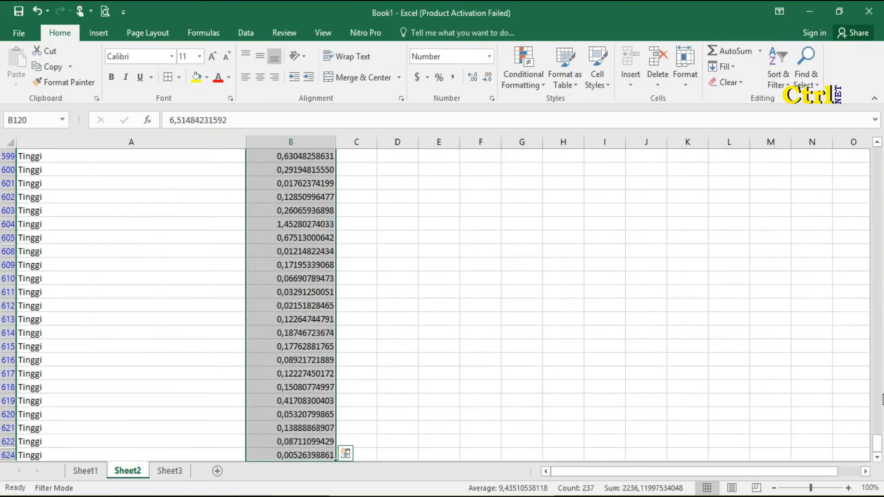
{"action": "left_click_drag", "start_coordinate": [877, 442], "coordinate": [879, 127]}
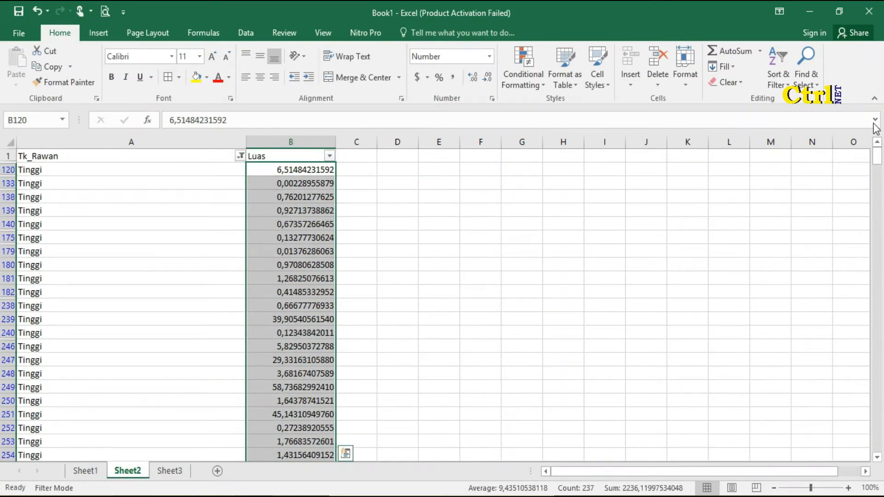
{"action": "left_click", "coordinate": [240, 157]}
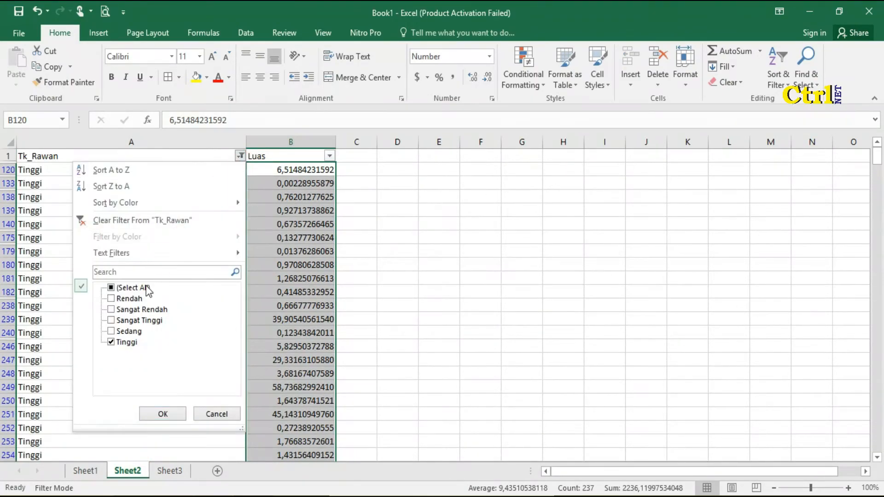
{"action": "left_click", "coordinate": [111, 342]}
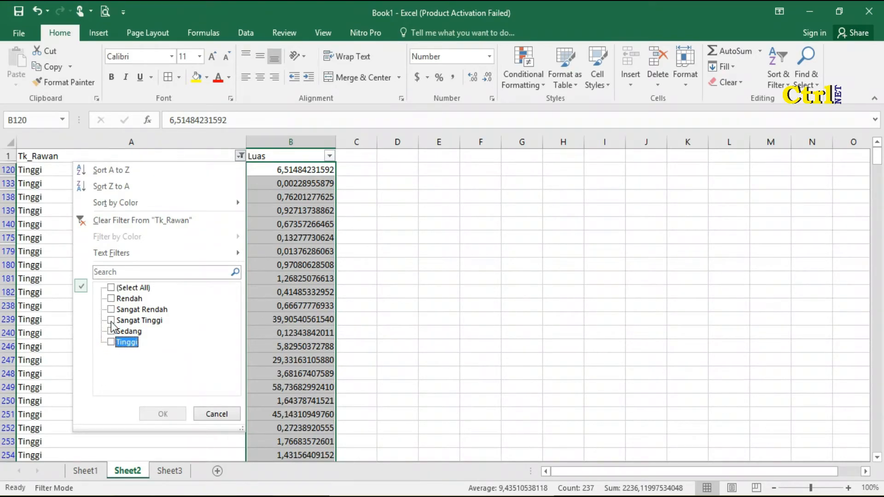
{"action": "left_click", "coordinate": [111, 321]}
{"action": "left_click", "coordinate": [164, 414]}
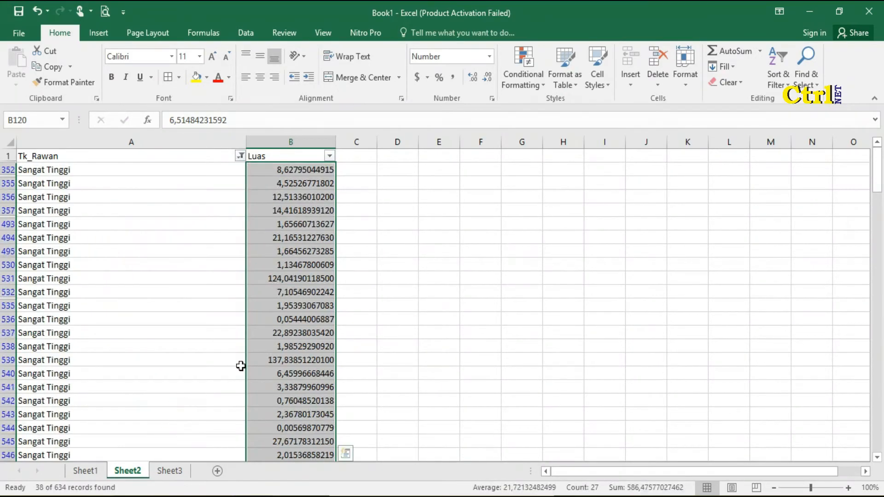
{"action": "left_click", "coordinate": [405, 223]}
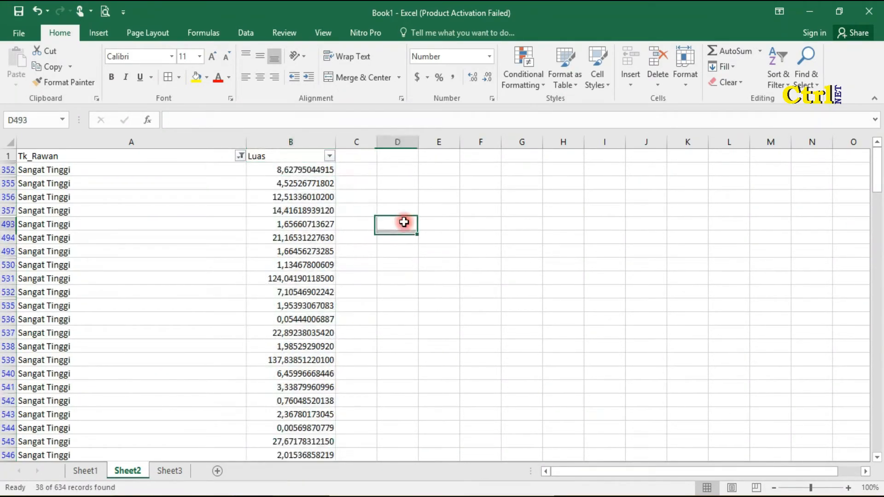
- Copy all filtered Sangat Tinggi Luas values from Sheet2 into Sheet3 under the Sangat Tinggi heading, starting at J2
{"action": "left_click", "coordinate": [311, 170]}
{"action": "key", "text": "ctrl+shift+Down"}
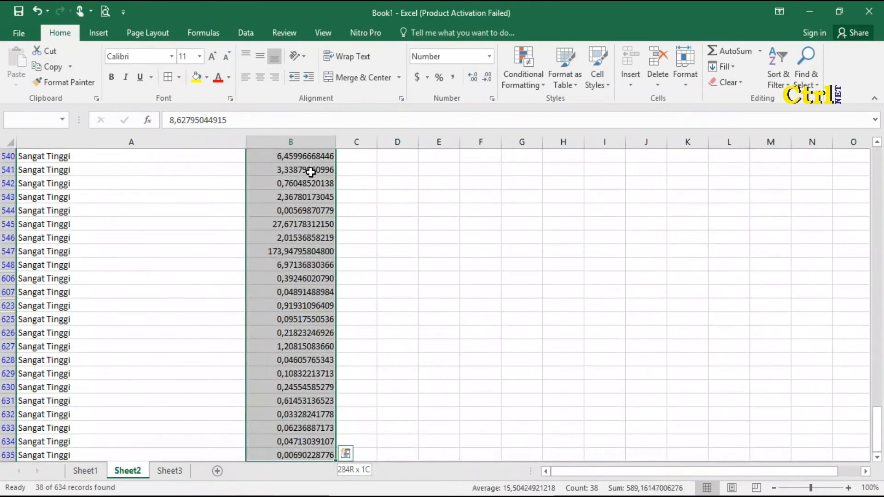
{"action": "key", "text": "ctrl+c"}
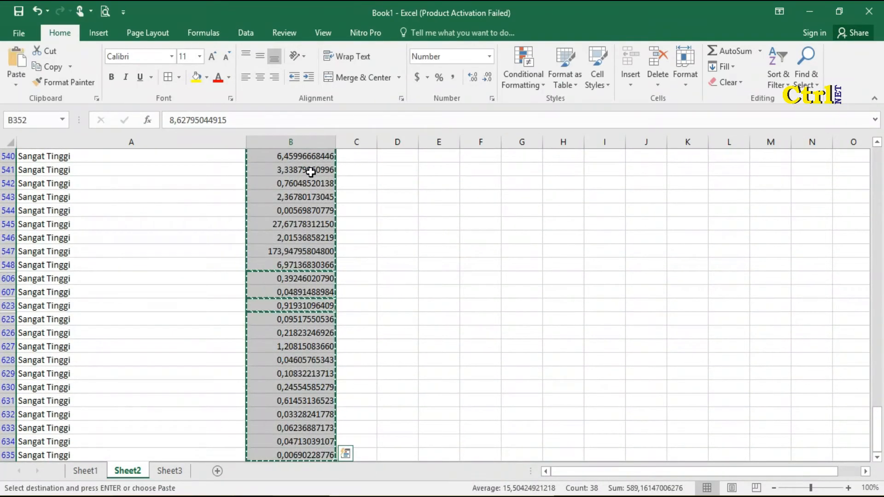
{"action": "left_click", "coordinate": [174, 470]}
{"action": "left_click", "coordinate": [558, 170]}
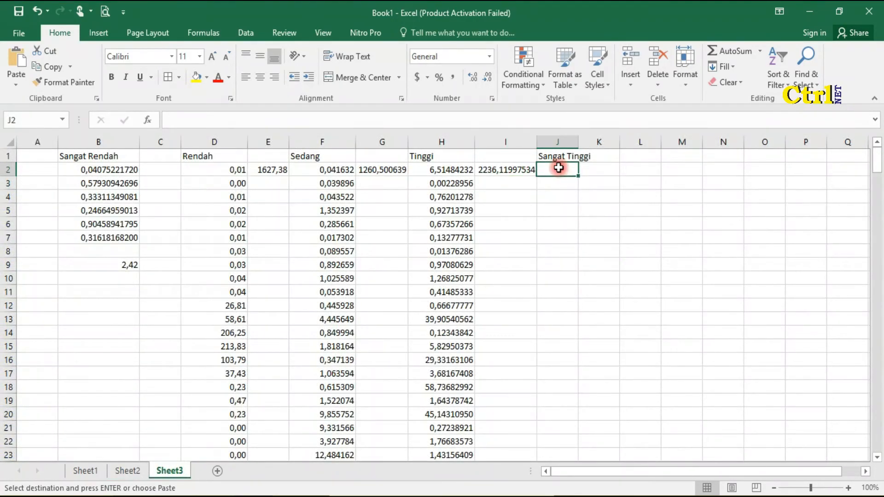
{"action": "key", "text": "ctrl+v"}
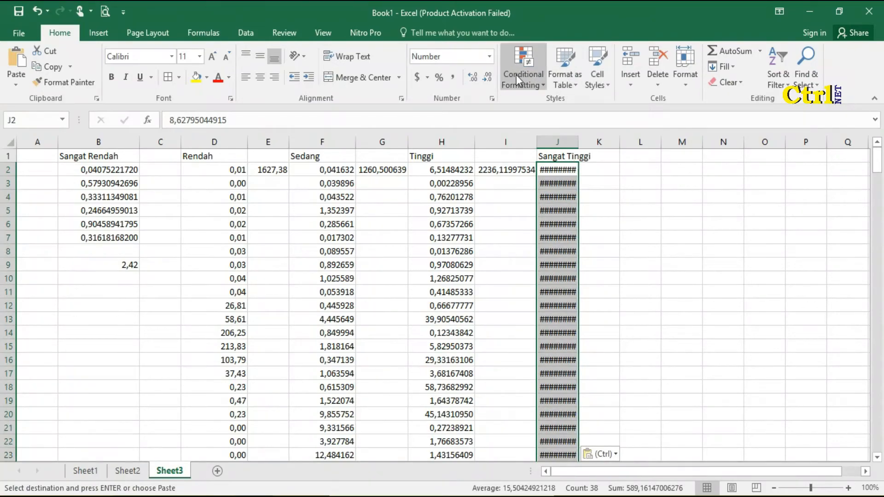
- Reduce the pasted Sangat Tinggi values in column J to eight decimal places
{"action": "left_click", "coordinate": [487, 79]}
{"action": "left_click", "coordinate": [487, 78]}
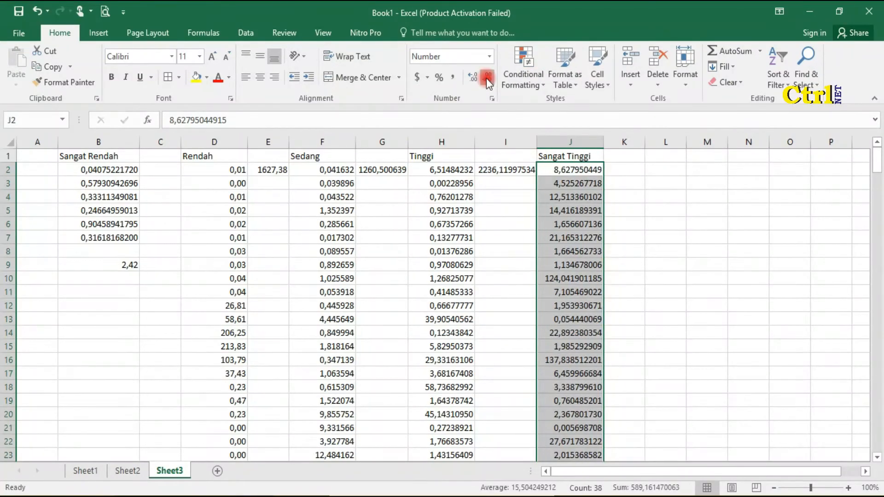
{"action": "left_click", "coordinate": [487, 78]}
- Total the Sangat Tinggi values in K2 with a SUM formula covering J2:J39
{"action": "left_click", "coordinate": [625, 169]}
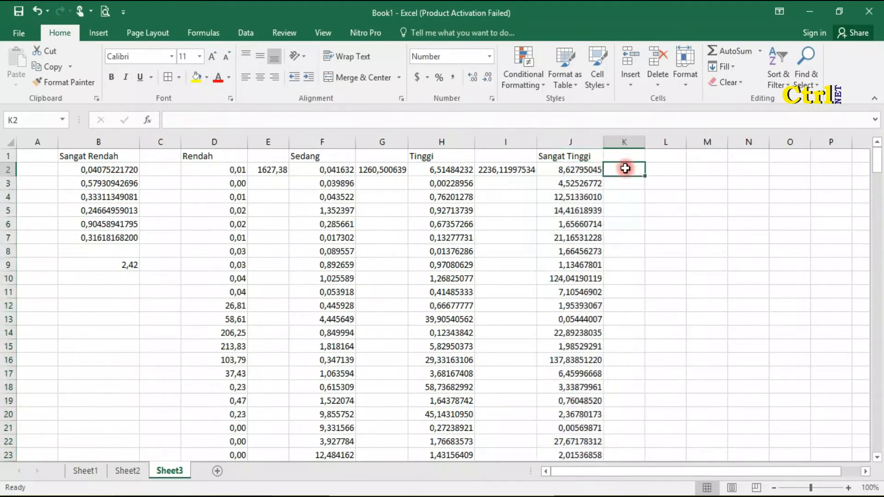
{"action": "type", "text": "=sum"}
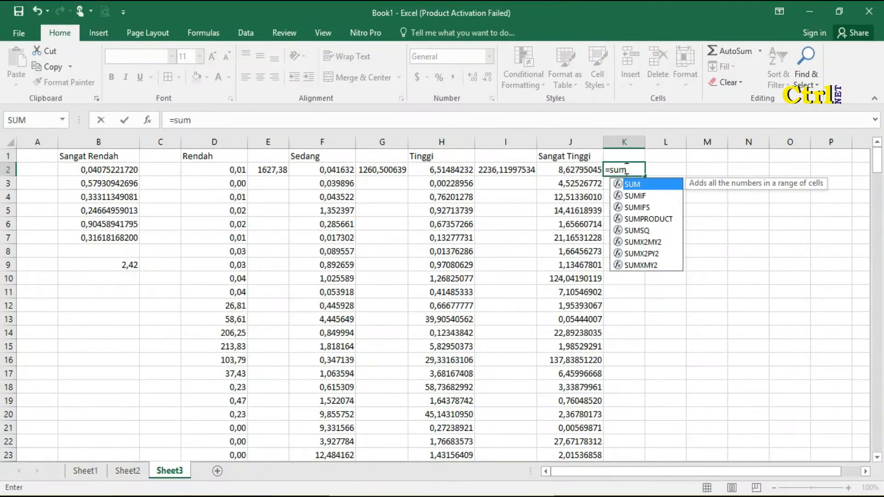
{"action": "type", "text": "("}
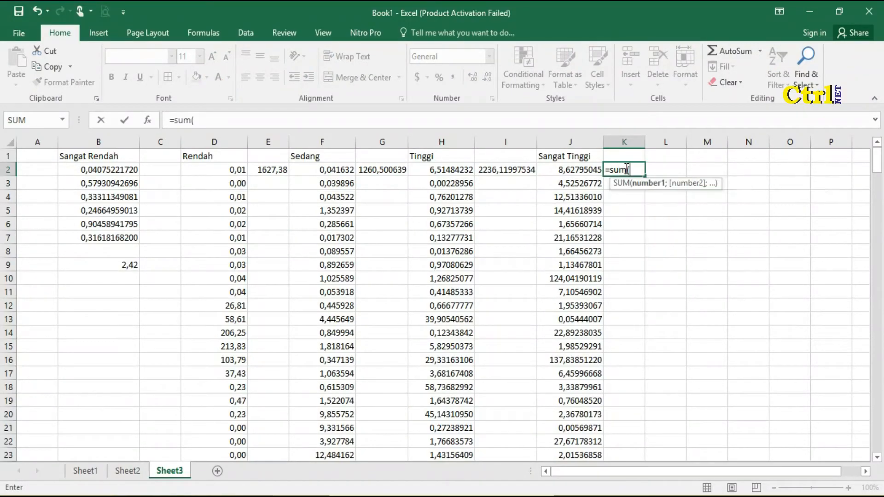
{"action": "left_click", "coordinate": [575, 170]}
{"action": "key", "text": "ctrl+shift+Down"}
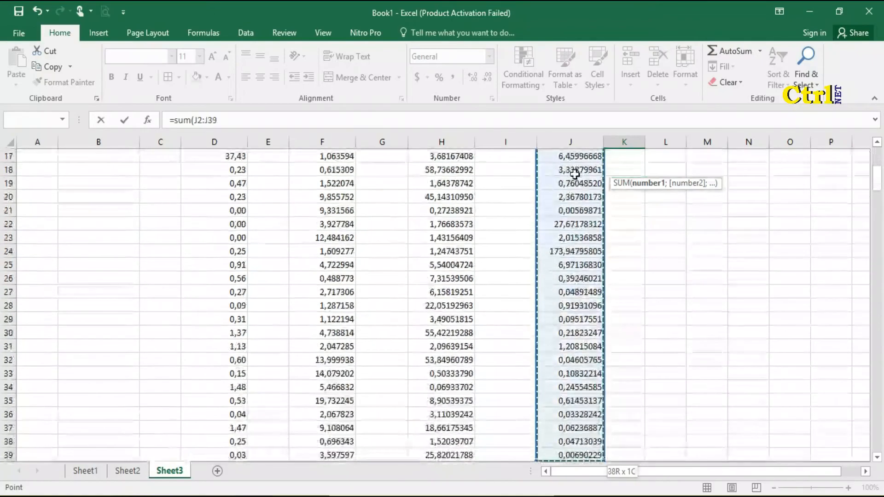
{"action": "left_click", "coordinate": [390, 120]}
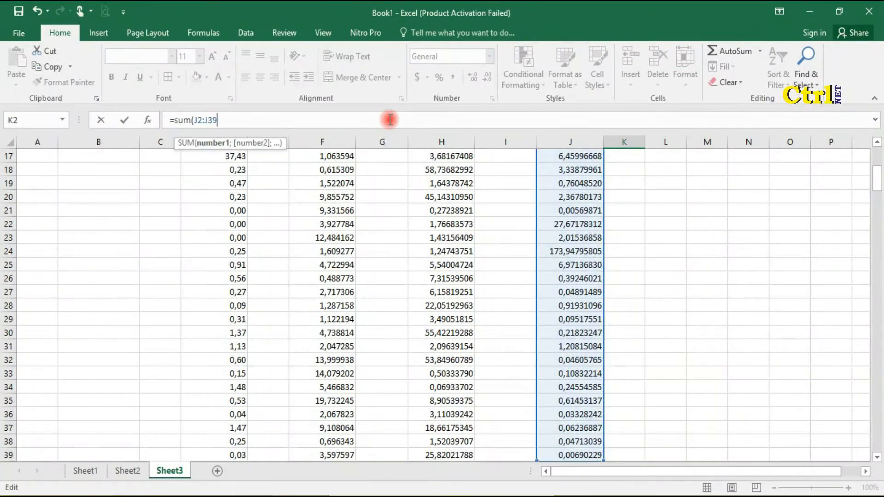
{"action": "key", "text": "Return"}
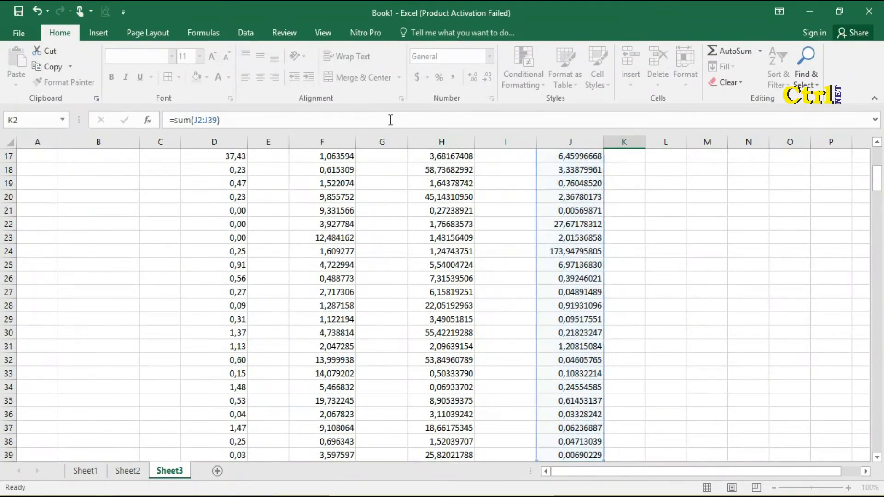
{"action": "scroll", "coordinate": [874, 157], "scroll_direction": "up", "scroll_amount": 1}
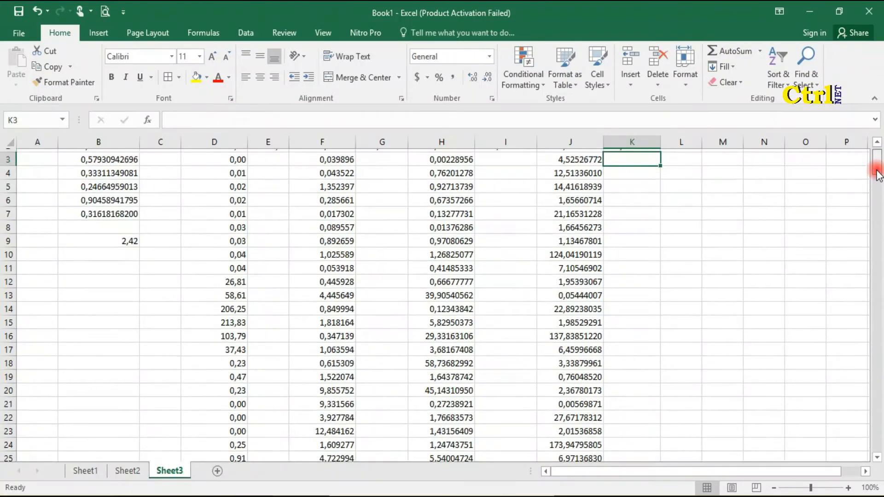
{"action": "left_click", "coordinate": [715, 276]}
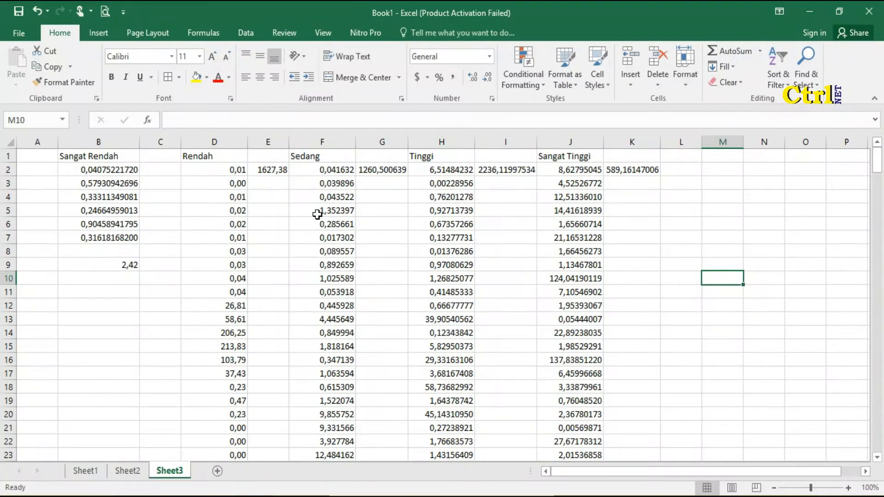
- Check the total cells of all five vulnerability levels on Sheet3: B9, E2, G2, I2 and K2
{"action": "left_click", "coordinate": [111, 267]}
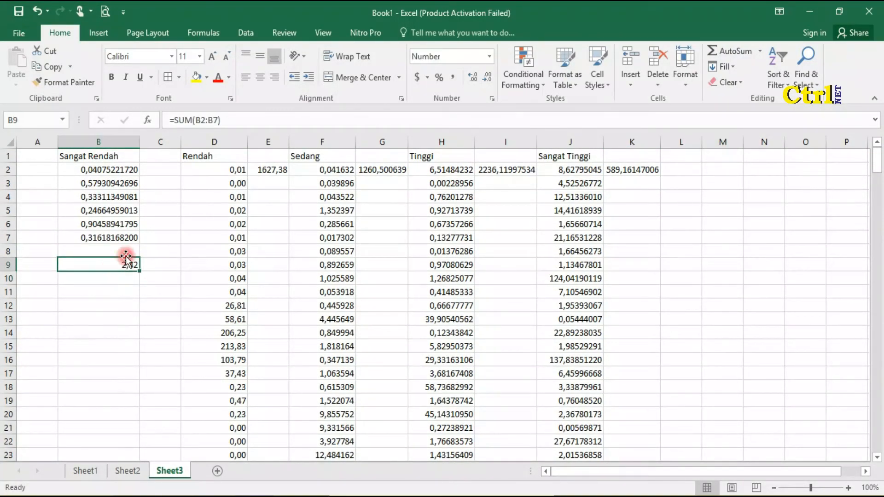
{"action": "left_click", "coordinate": [266, 170]}
{"action": "left_click", "coordinate": [371, 169]}
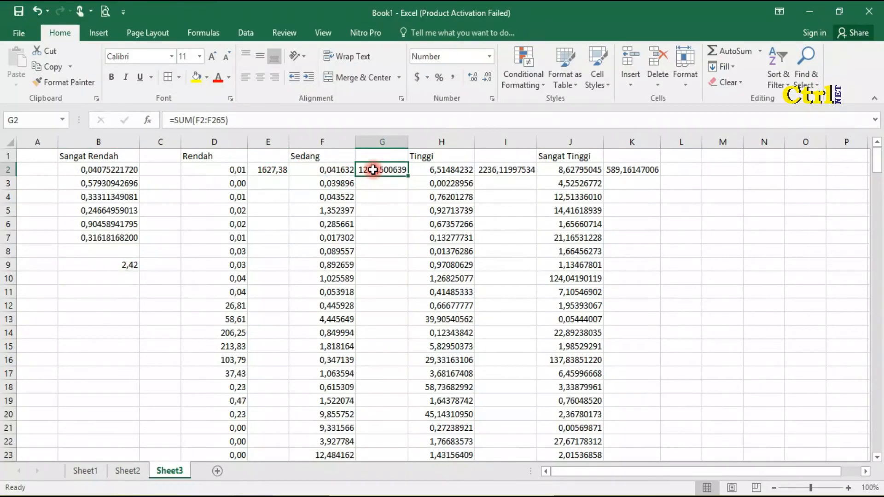
{"action": "left_click", "coordinate": [489, 170]}
{"action": "left_click", "coordinate": [632, 172]}
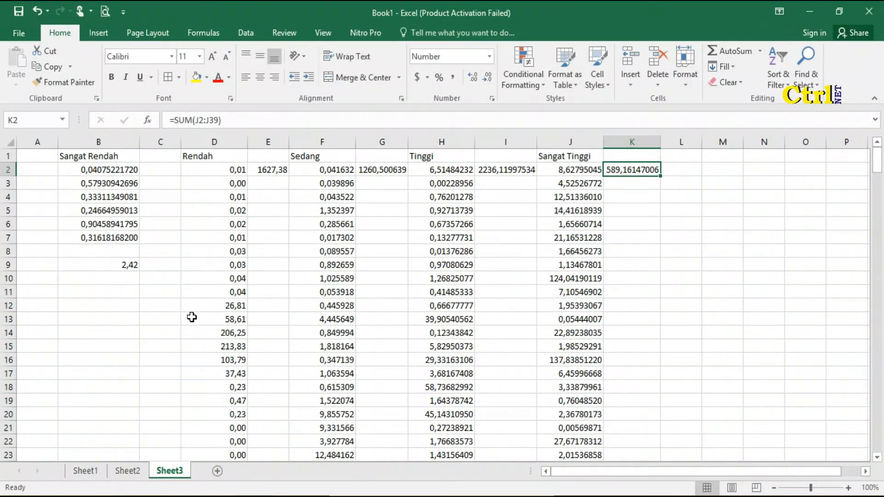
- Copy the Sangat Rendah total from B9 on Sheet3 into D4 of the Sheet1 table, pasting the value only
{"action": "left_click", "coordinate": [114, 264]}
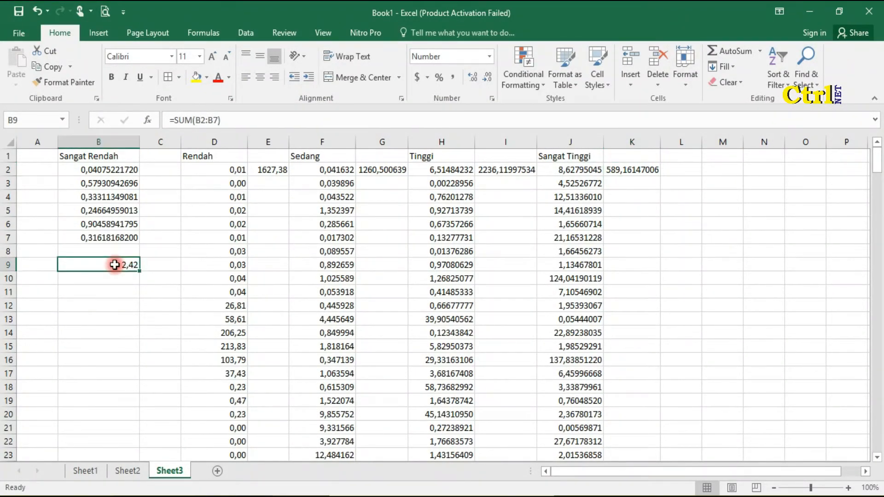
{"action": "key", "text": "ctrl+c"}
{"action": "left_click", "coordinate": [90, 472]}
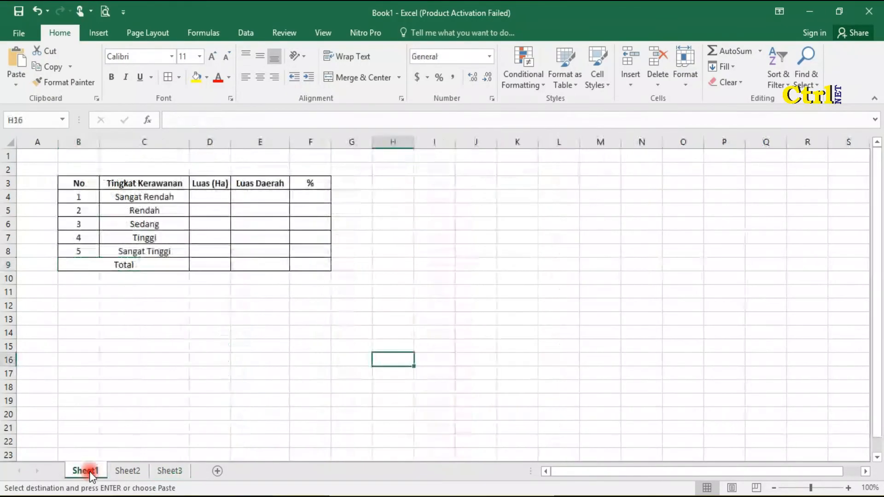
{"action": "left_click", "coordinate": [214, 197]}
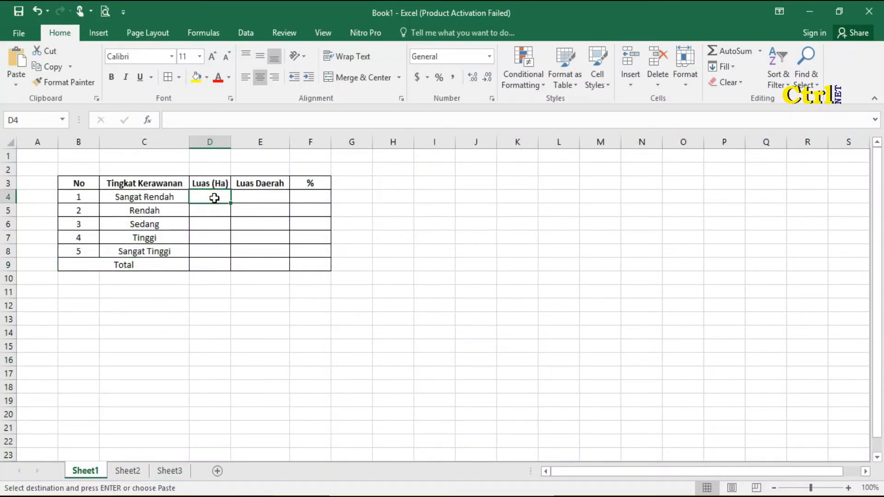
{"action": "left_click", "coordinate": [16, 84]}
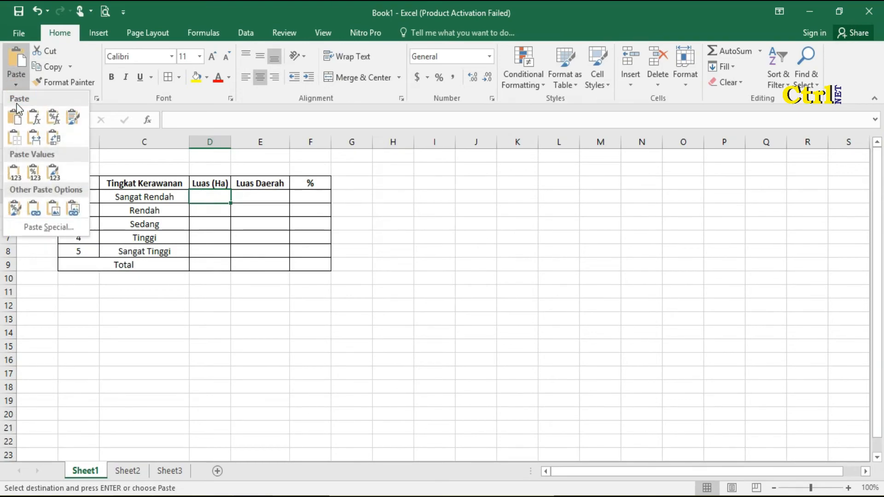
{"action": "left_click", "coordinate": [15, 174]}
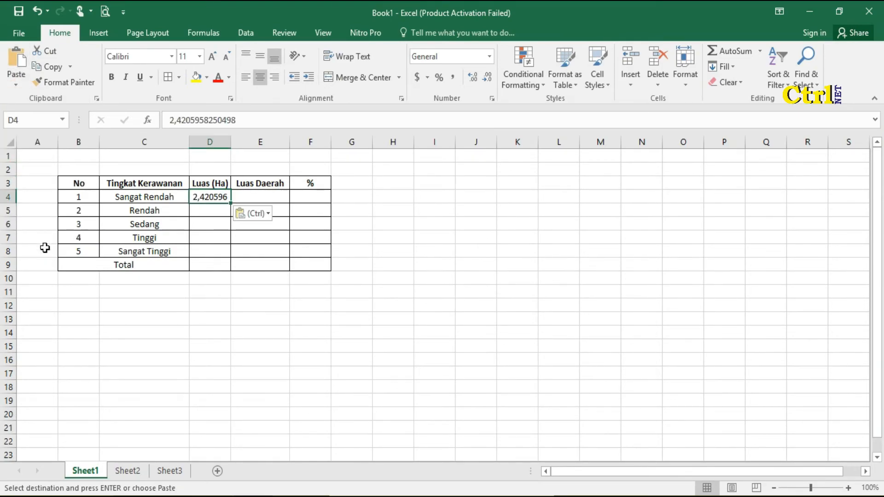
- Copy the Rendah total from E2 on Sheet3 into D5 of the Sheet1 table as a value only
{"action": "left_click", "coordinate": [162, 475]}
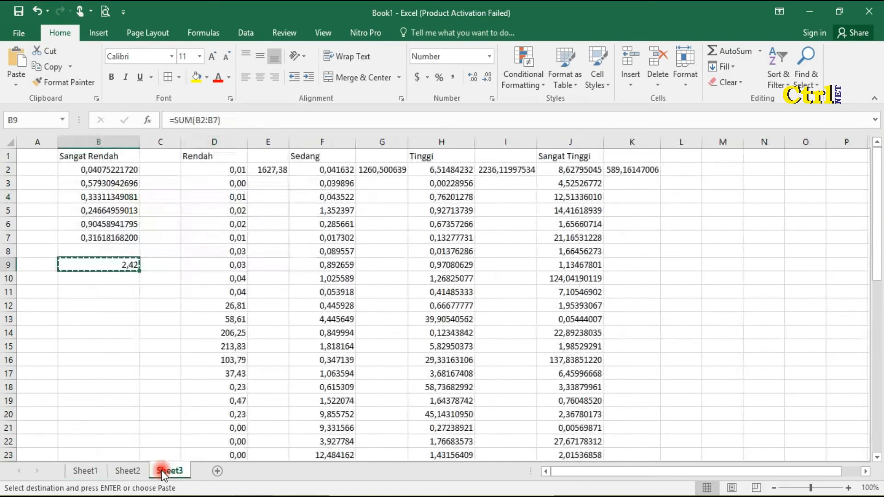
{"action": "left_click", "coordinate": [264, 168]}
{"action": "key", "text": "ctrl+c"}
{"action": "left_click", "coordinate": [85, 471]}
{"action": "left_click", "coordinate": [213, 208]}
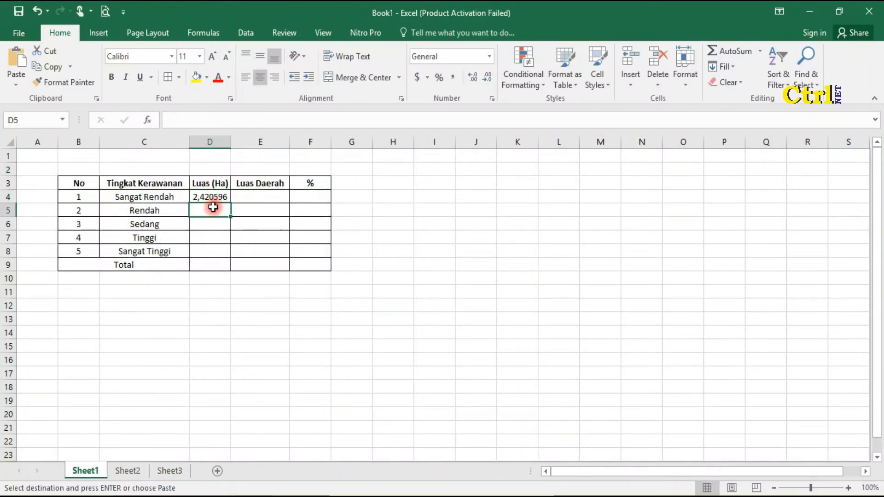
{"action": "left_click", "coordinate": [16, 83]}
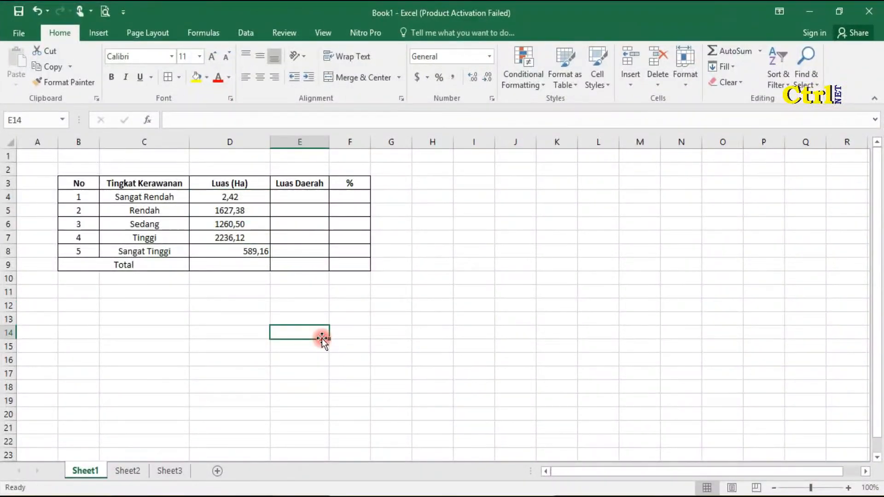
- Centre the Luas (Ha) values in D4:D8 horizontally
{"action": "left_click_drag", "start_coordinate": [236, 198], "coordinate": [247, 253]}
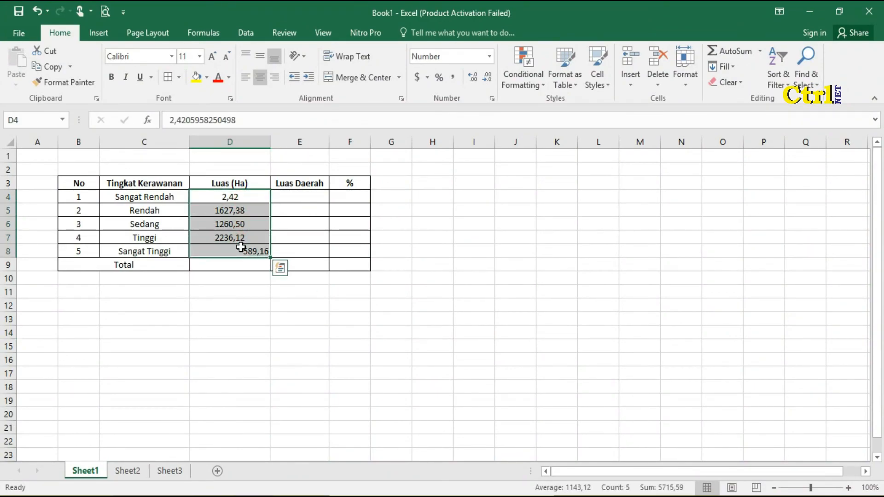
{"action": "left_click", "coordinate": [274, 79]}
{"action": "left_click", "coordinate": [256, 76]}
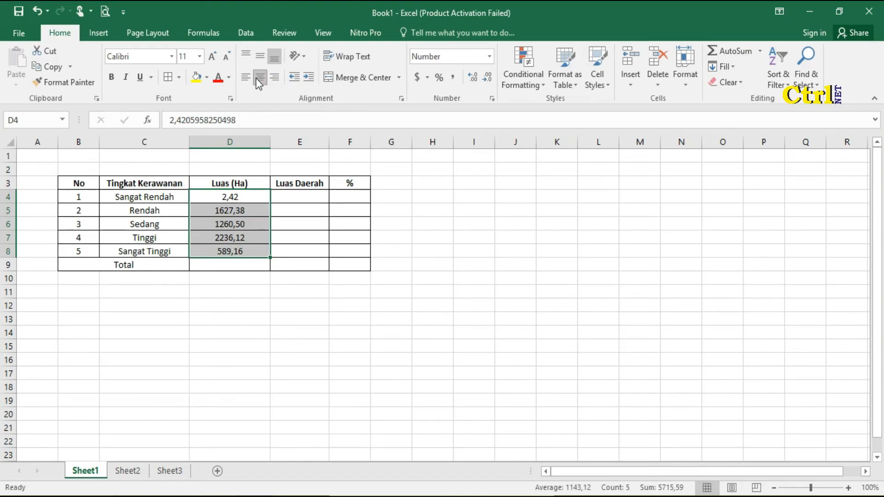
- Total the Luas (Ha) column in D9 with a SUM formula covering D4:D8 and centre that cell
{"action": "left_click", "coordinate": [224, 266]}
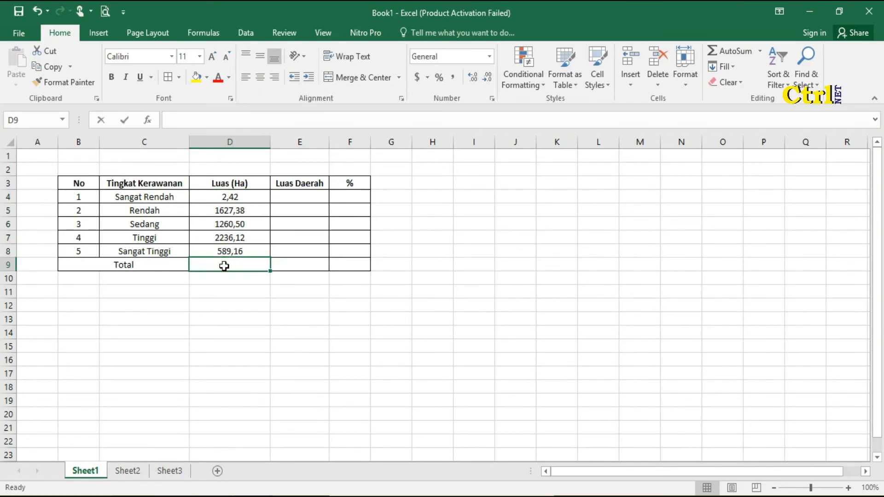
{"action": "type", "text": "=sum("}
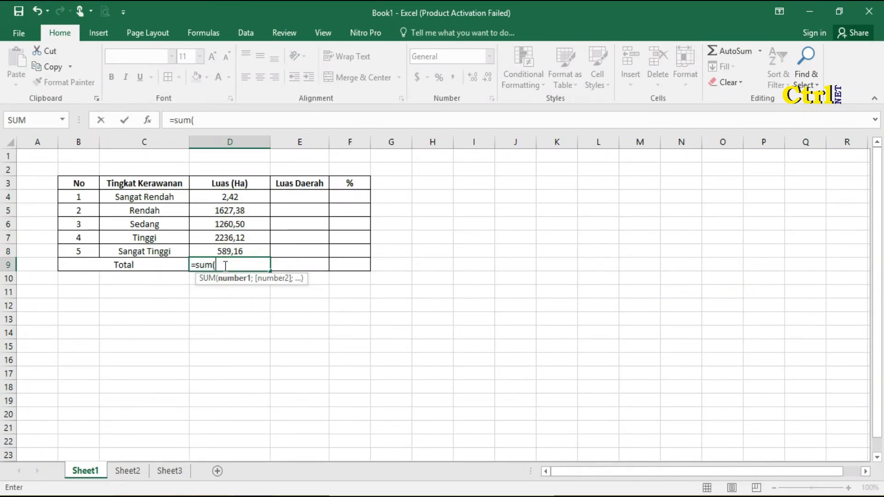
{"action": "left_click_drag", "start_coordinate": [253, 198], "coordinate": [251, 247]}
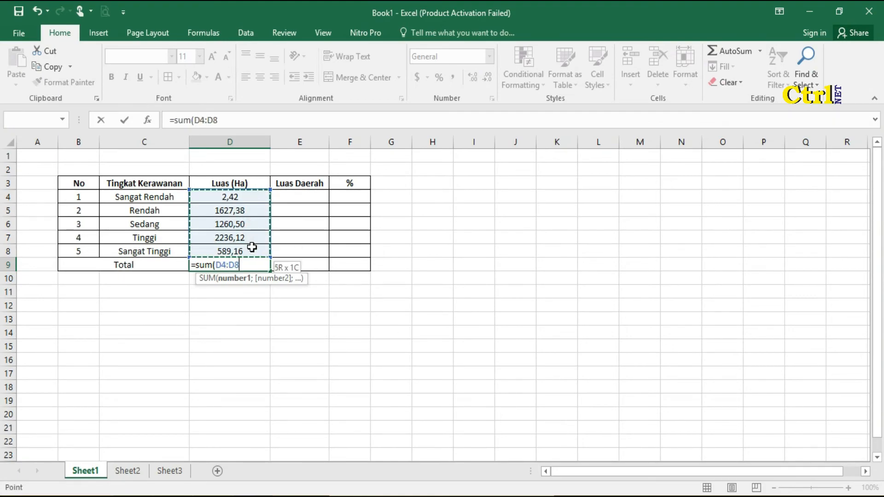
{"action": "type", "text": ")"}
{"action": "key", "text": "Return"}
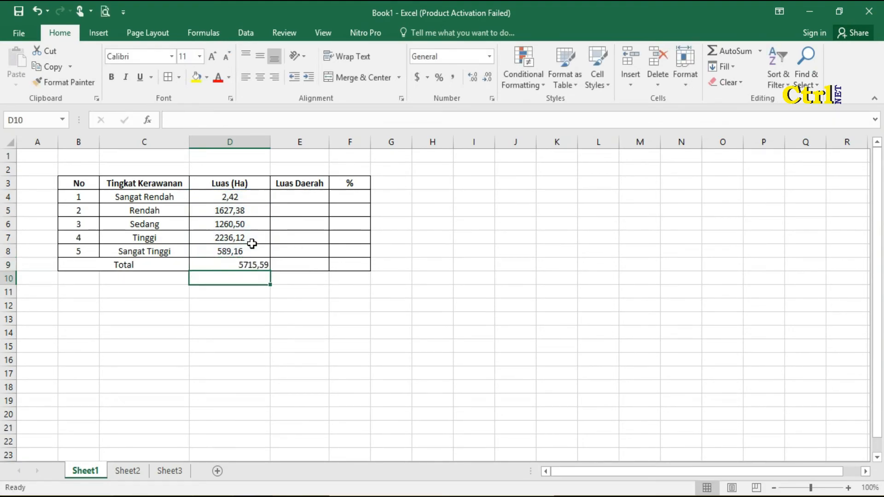
{"action": "left_click", "coordinate": [238, 267]}
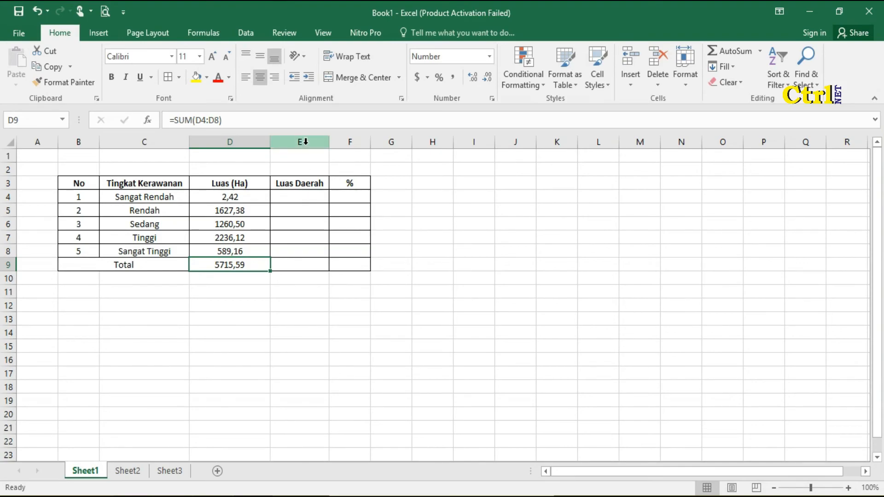
- Delete the entire Luas Daerah column from the Sheet1 table
{"action": "left_click", "coordinate": [300, 142]}
{"action": "right_click", "coordinate": [301, 143]}
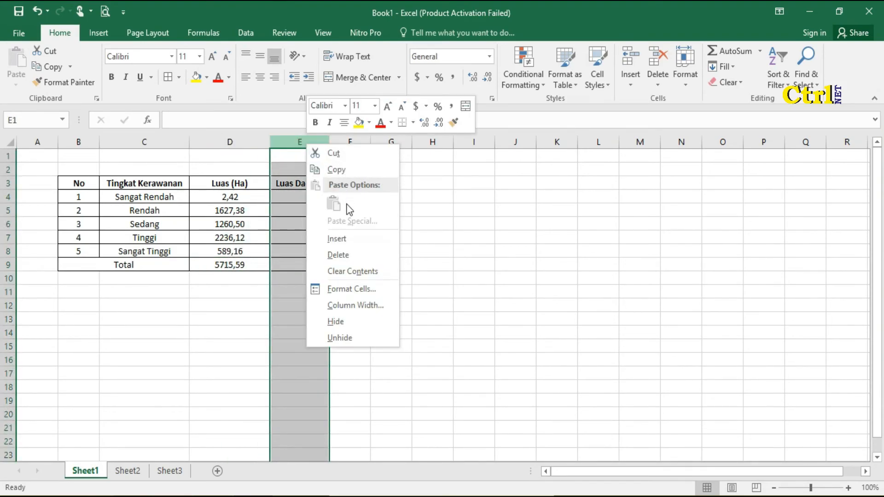
{"action": "left_click", "coordinate": [349, 259]}
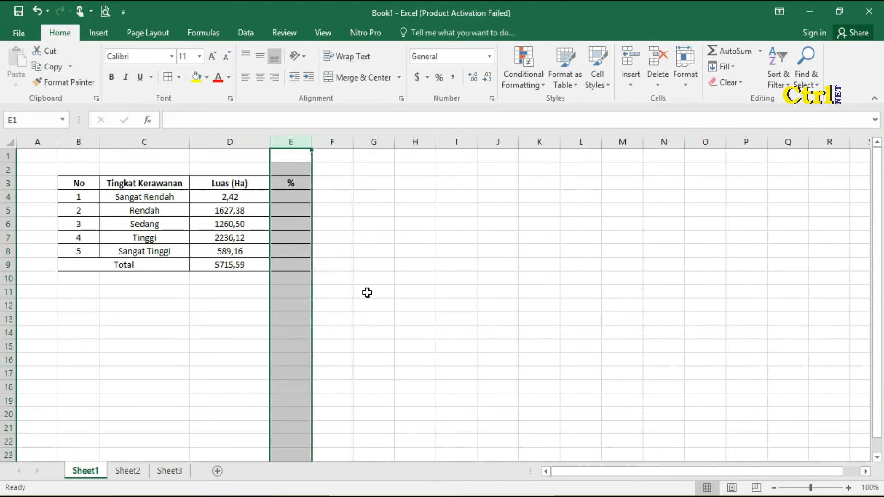
{"action": "left_click", "coordinate": [369, 291]}
- Make the Luas (Ha) total in D9 bold
{"action": "left_click", "coordinate": [285, 196]}
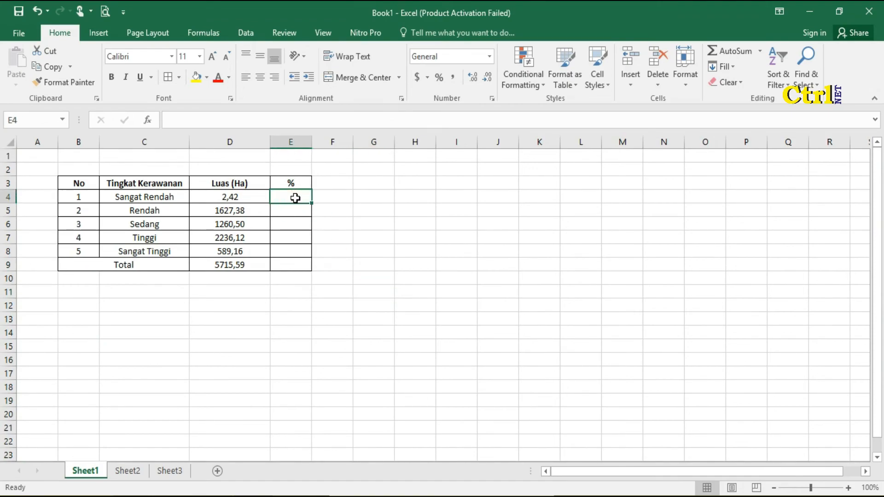
{"action": "left_click", "coordinate": [243, 268]}
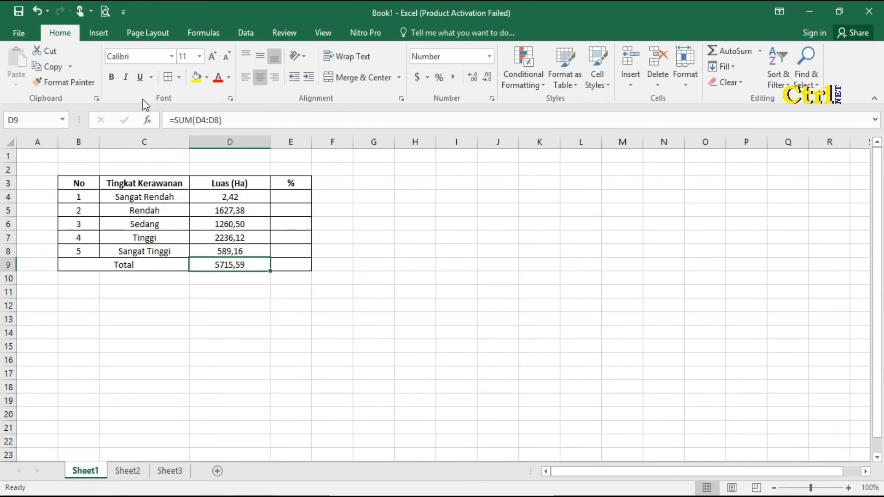
{"action": "left_click", "coordinate": [113, 77]}
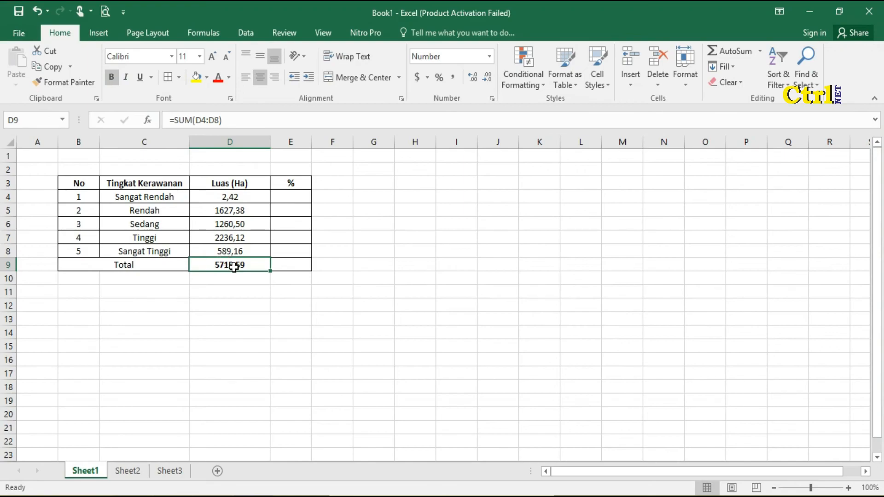
- Calculate the percentages in E4:E8 by dividing each Luas (Ha) value by the D9 total and multiplying by 100, starting with =(D4/D9)*100
{"action": "left_click", "coordinate": [284, 198]}
{"action": "type", "text": "=("}
{"action": "left_click", "coordinate": [237, 199]}
{"action": "type", "text": "/"}
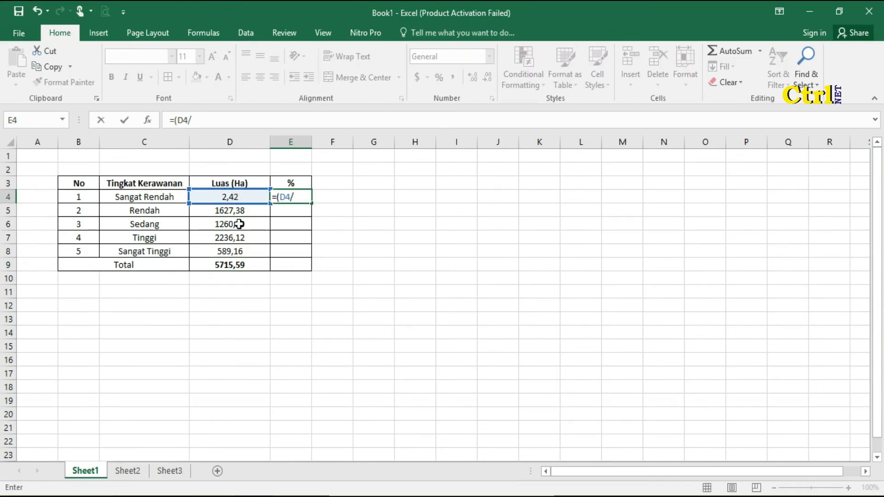
{"action": "left_click", "coordinate": [241, 268]}
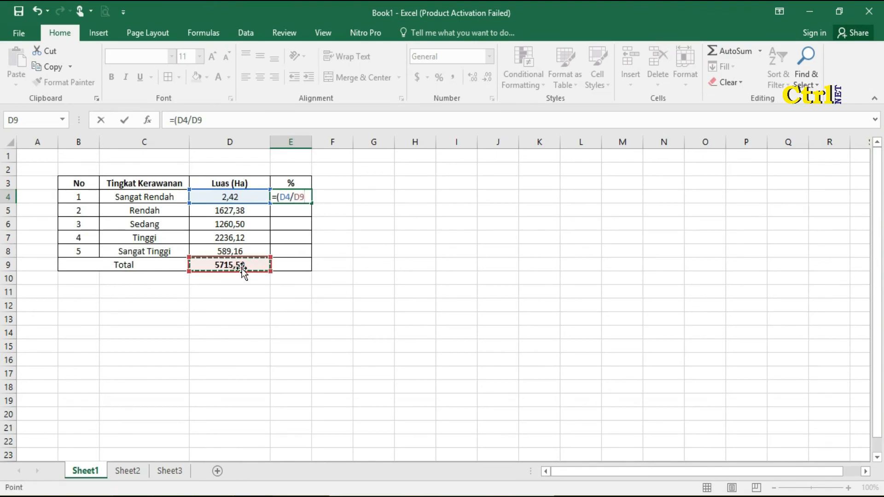
{"action": "type", "text": ")*100"}
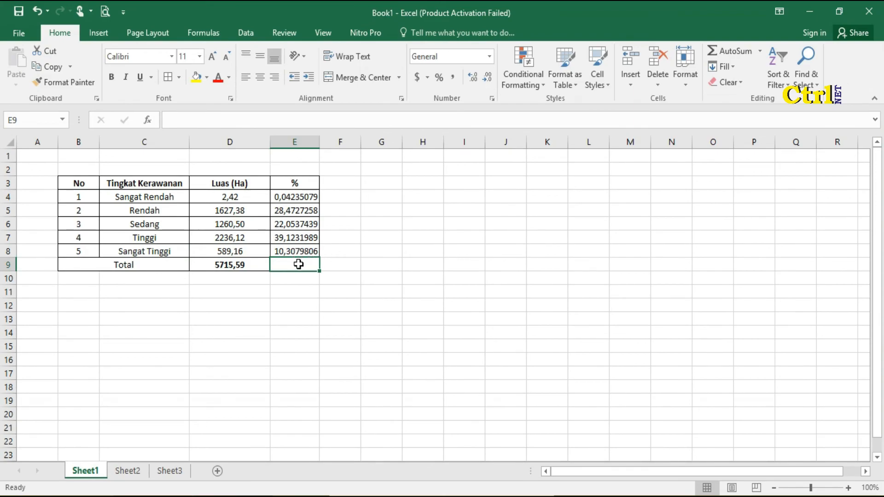
- Total the % column in E9 with a SUM formula covering E4:E8
{"action": "type", "text": "=sum"}
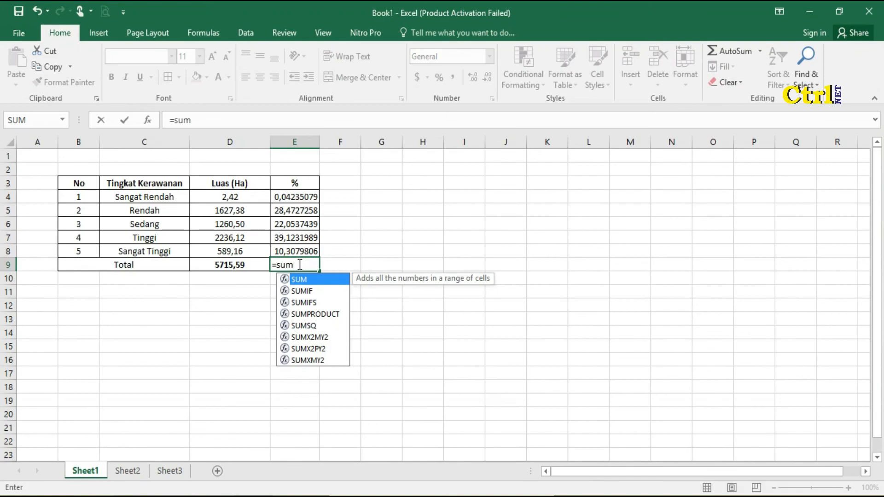
{"action": "type", "text": "("}
{"action": "left_click", "coordinate": [308, 199]}
{"action": "left_click_drag", "start_coordinate": [308, 199], "coordinate": [307, 249]}
{"action": "type", "text": ")"}
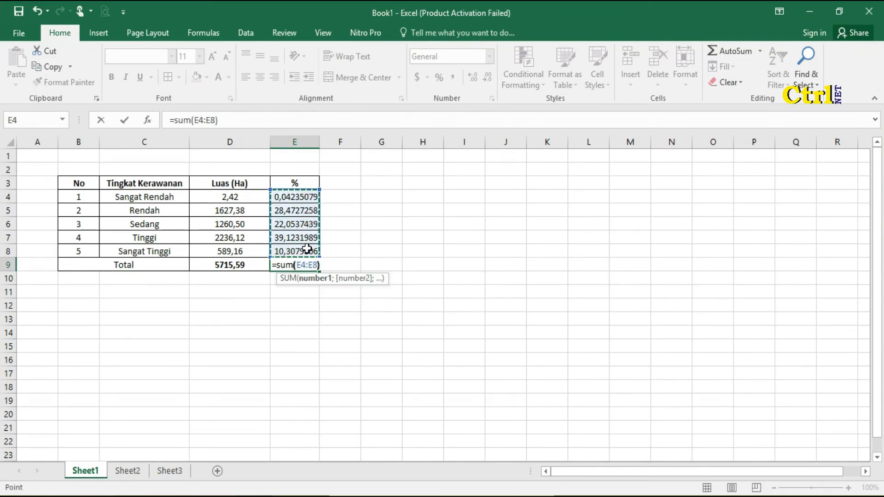
{"action": "key", "text": "Return"}
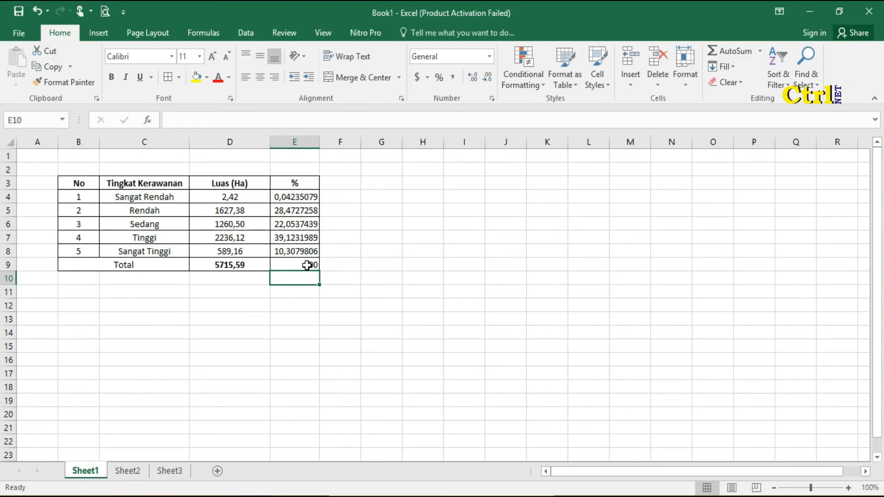
- Make the whole Total row, from the Total label in B9 through E9, bold
{"action": "left_click", "coordinate": [139, 266]}
{"action": "left_click_drag", "start_coordinate": [212, 268], "coordinate": [282, 266]}
{"action": "left_click", "coordinate": [109, 76]}
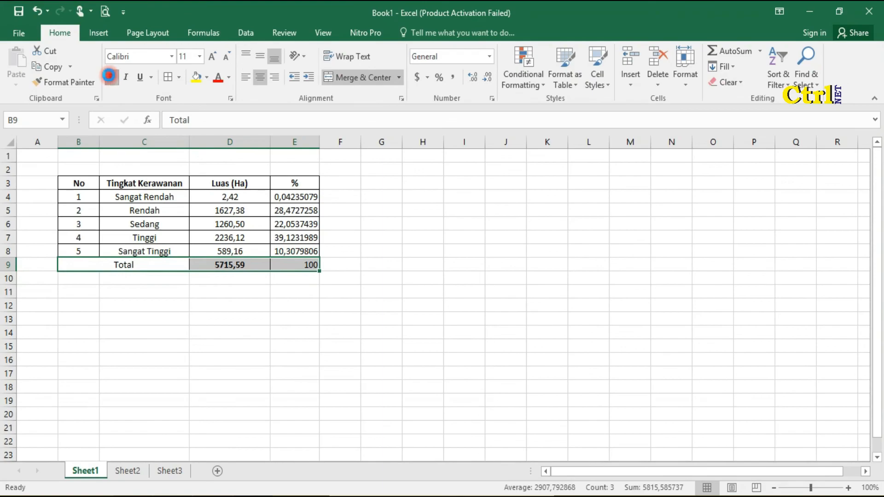
{"action": "left_click", "coordinate": [449, 278]}
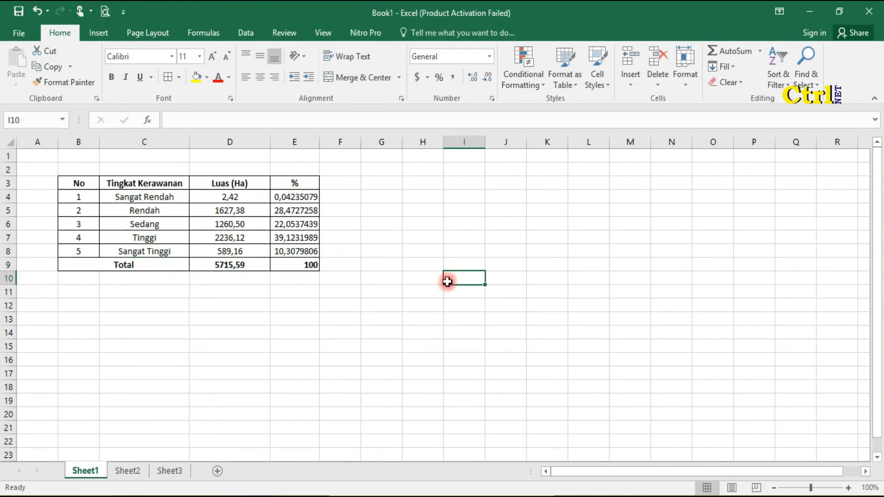
{"action": "left_click", "coordinate": [307, 181]}
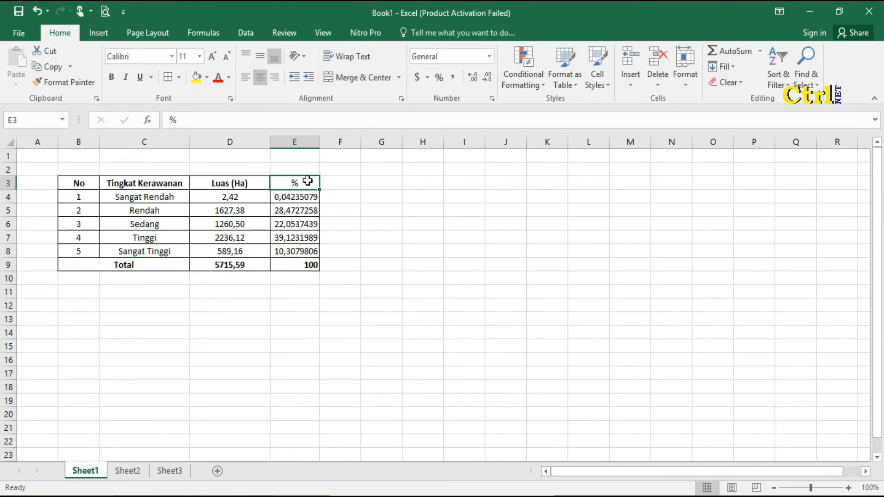
{"action": "left_click", "coordinate": [377, 212]}
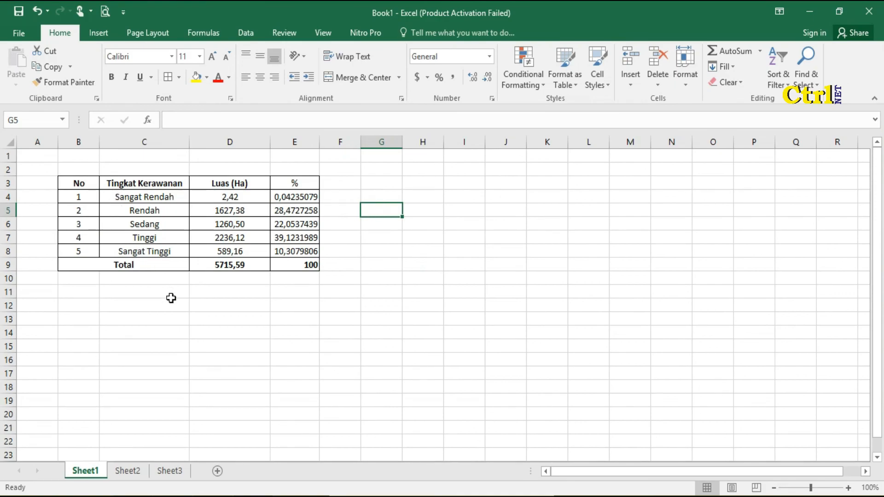
{"action": "left_click", "coordinate": [176, 307]}
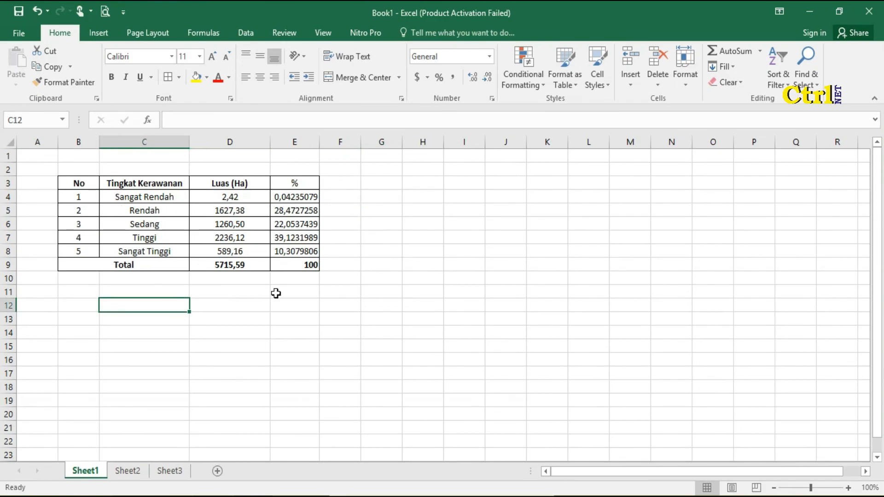
{"action": "left_click", "coordinate": [293, 255]}
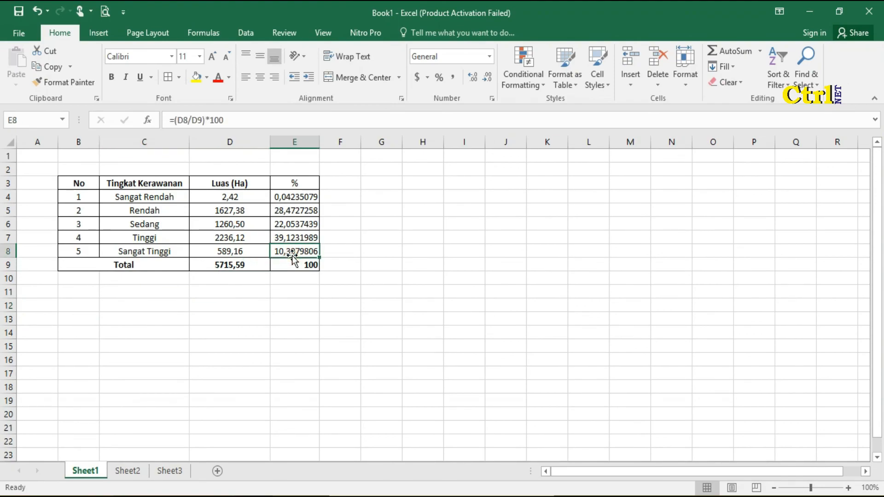
{"action": "left_click", "coordinate": [341, 265]}
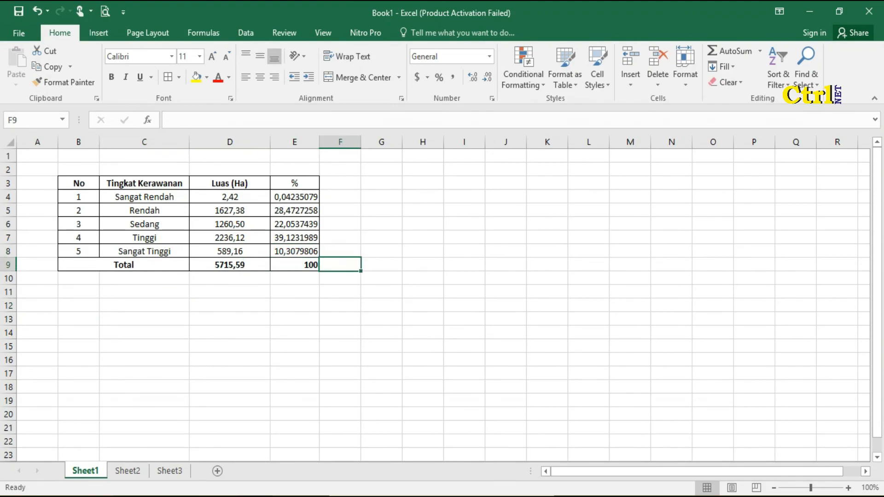
- Switch to ArcMap and examine the distribution of the five Tk_Rawan flood vulnerability levels on the Banjir_Kotasolok map
{"action": "left_click", "coordinate": [173, 495]}
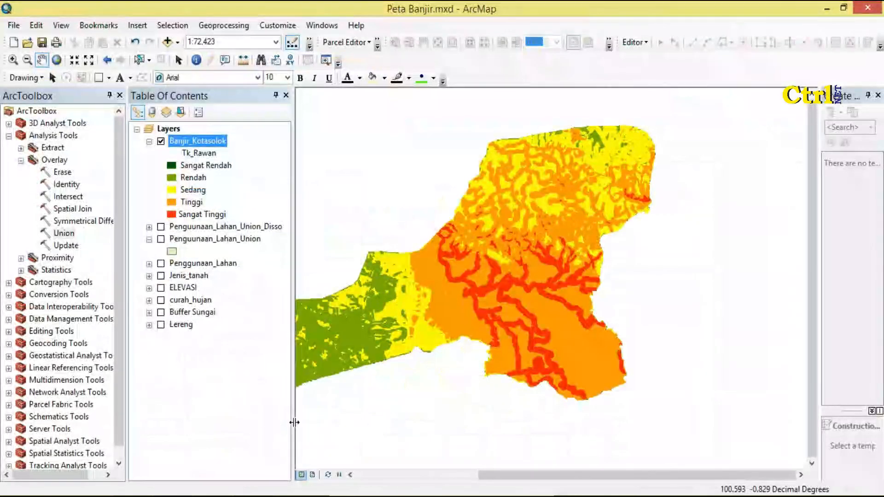
{"action": "left_click_drag", "start_coordinate": [452, 331], "coordinate": [550, 316]}
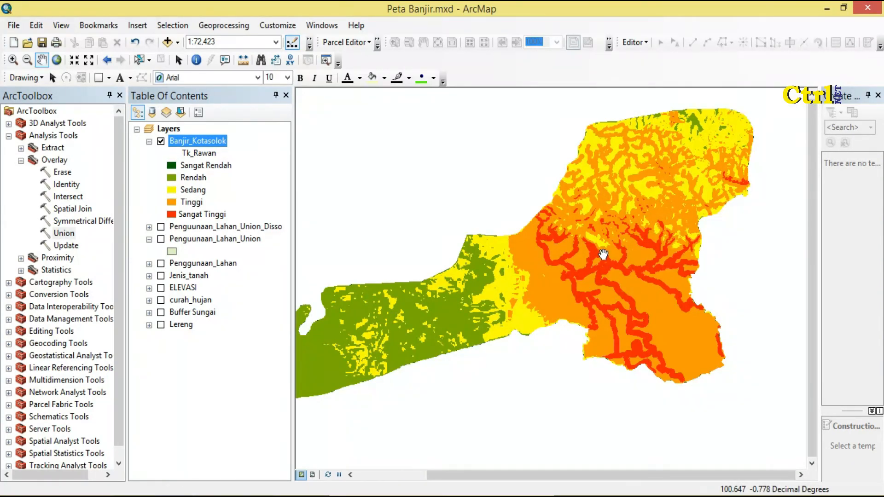
{"action": "mouse_move", "coordinate": [551, 269]}
{"action": "left_mouse_down"}
{"action": "mouse_move", "coordinate": [580, 267]}
{"action": "mouse_move", "coordinate": [559, 281]}
{"action": "left_mouse_up"}
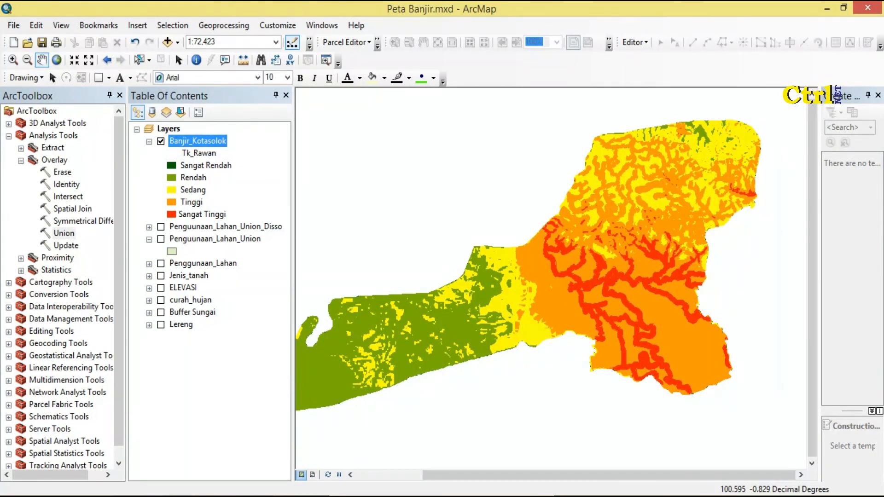